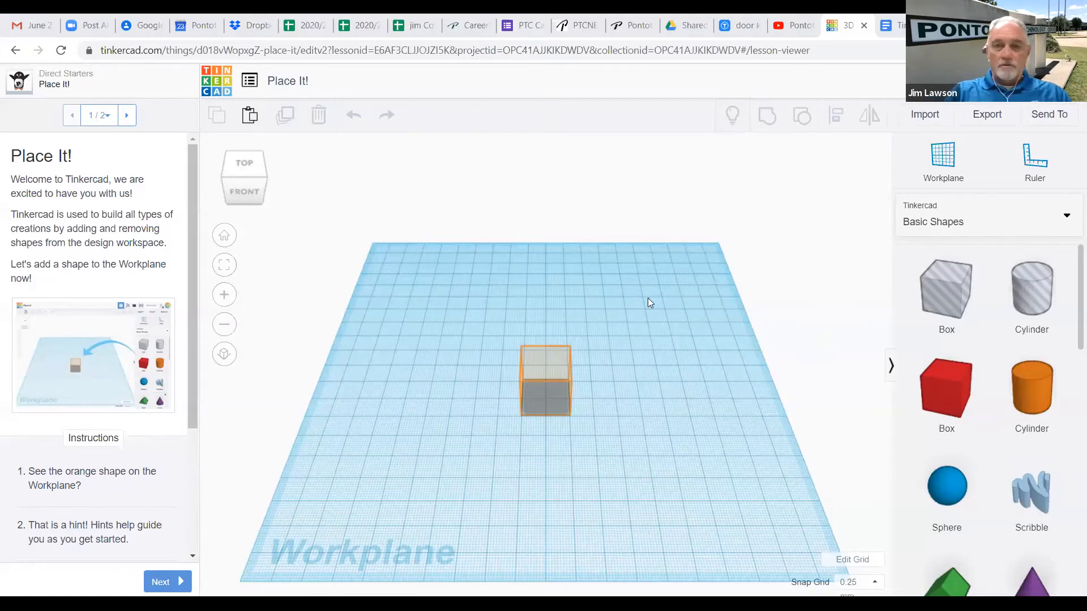
Orbit, zoom and pan around the orange box hint on the workplane, then restore the home view.
right_click_drag(630, 234, 674, 385)
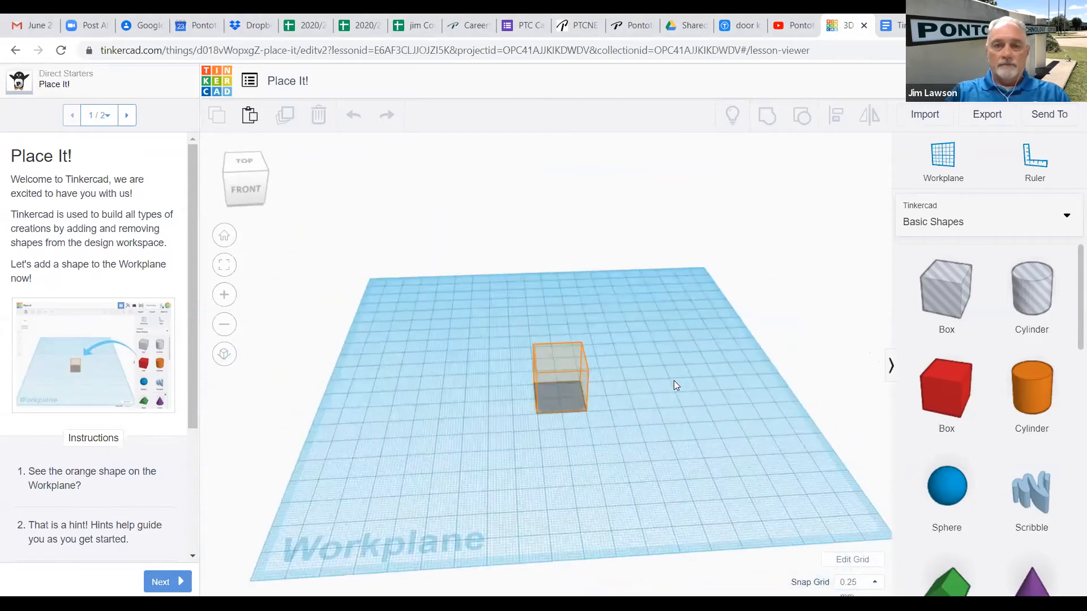
scroll(672, 380, "up", 5)
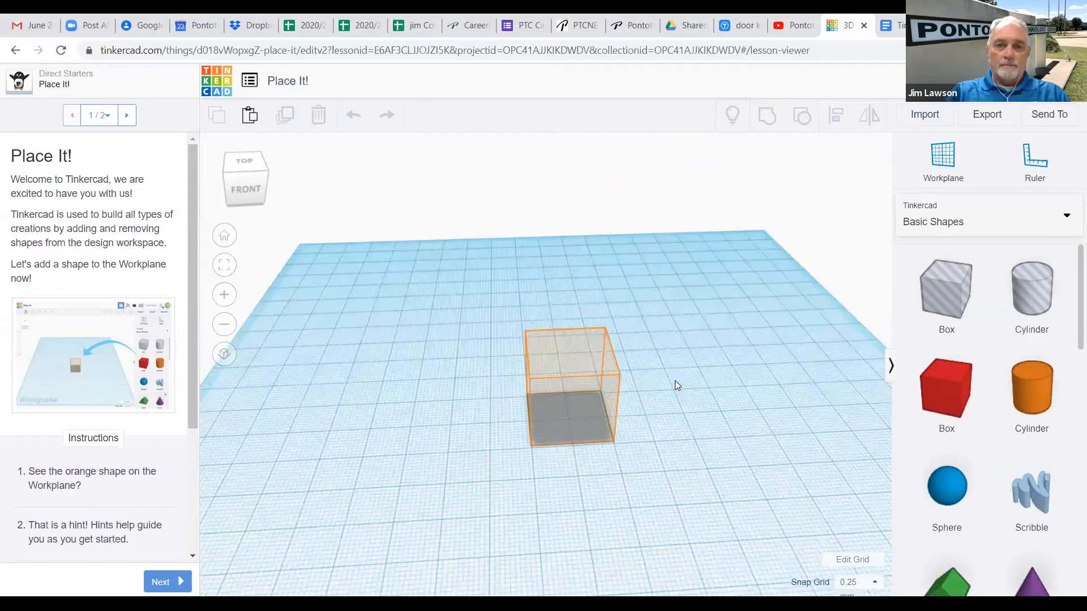
scroll(682, 378, "down", 5)
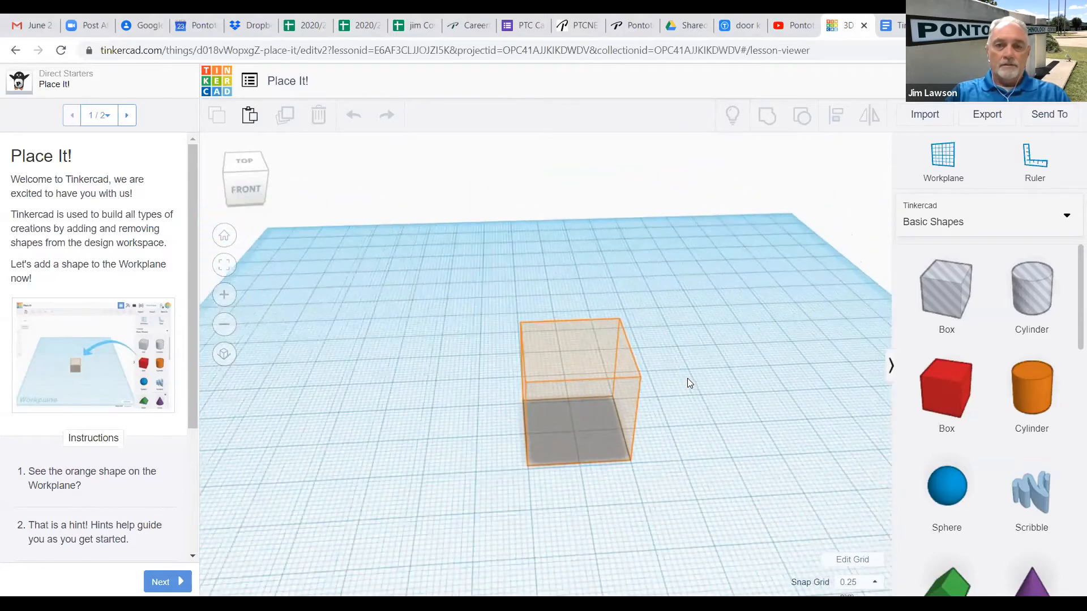
scroll(689, 378, "down", 2)
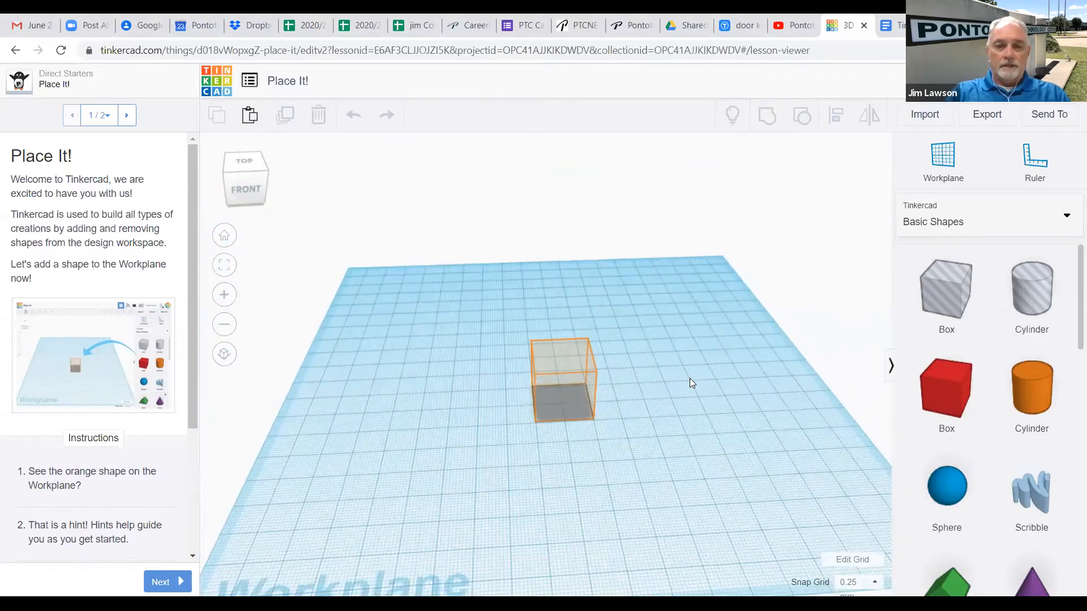
middle_click_drag(690, 378, 625, 415)
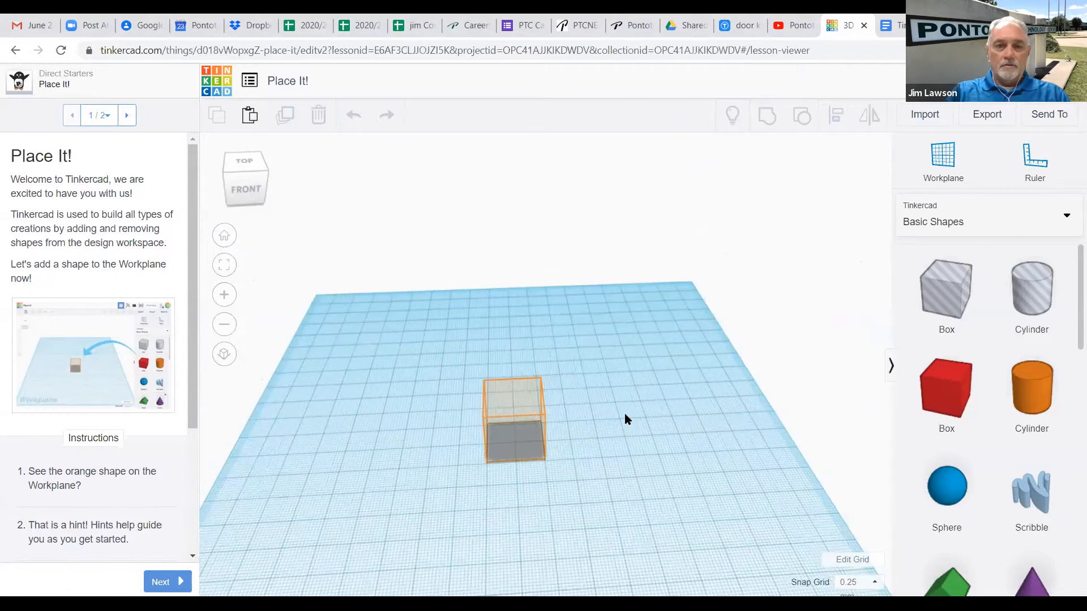
left_click(227, 242)
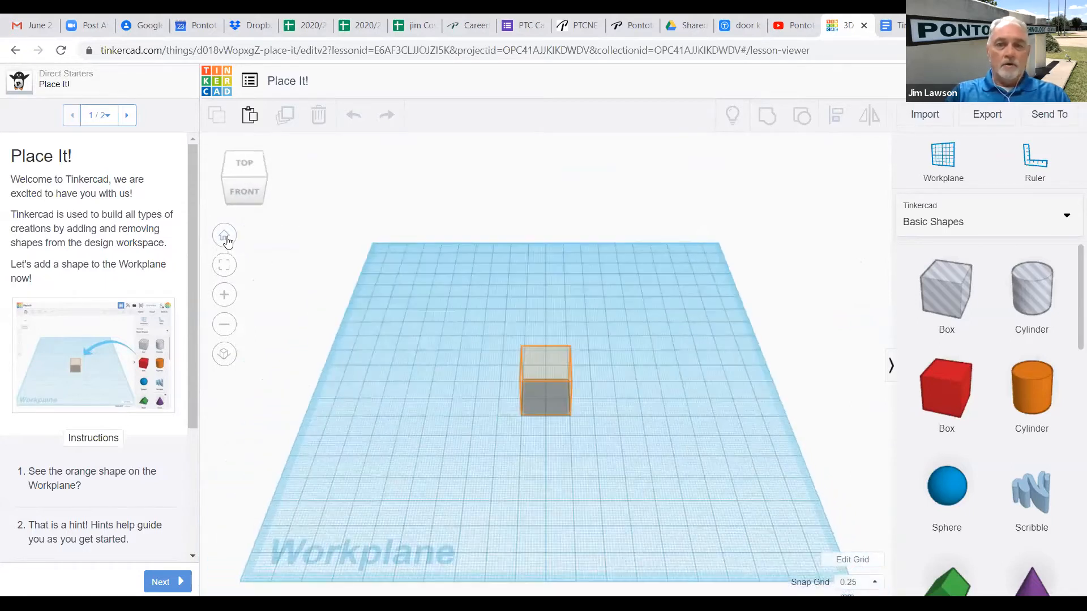
Examine the box hint from the top, right, back and bottom views, then return to the home view.
left_click(241, 166)
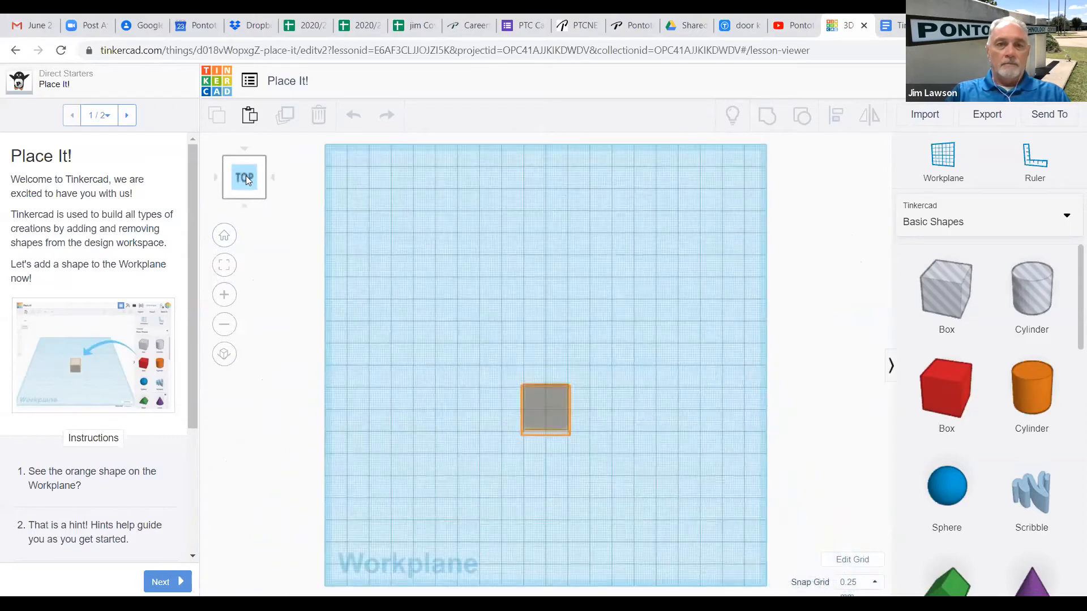
left_click(273, 179)
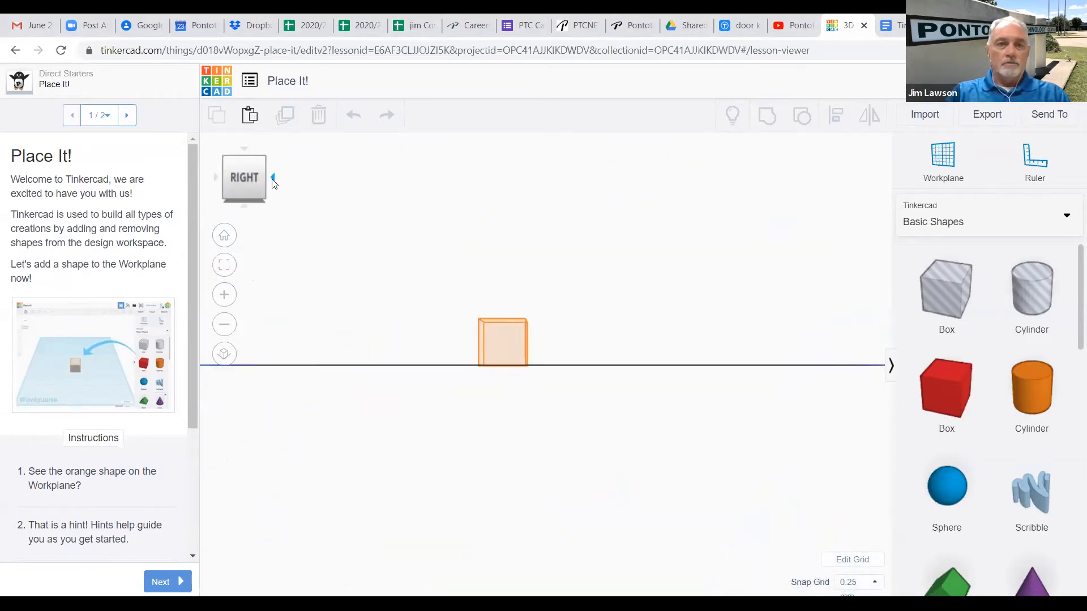
left_click(273, 180)
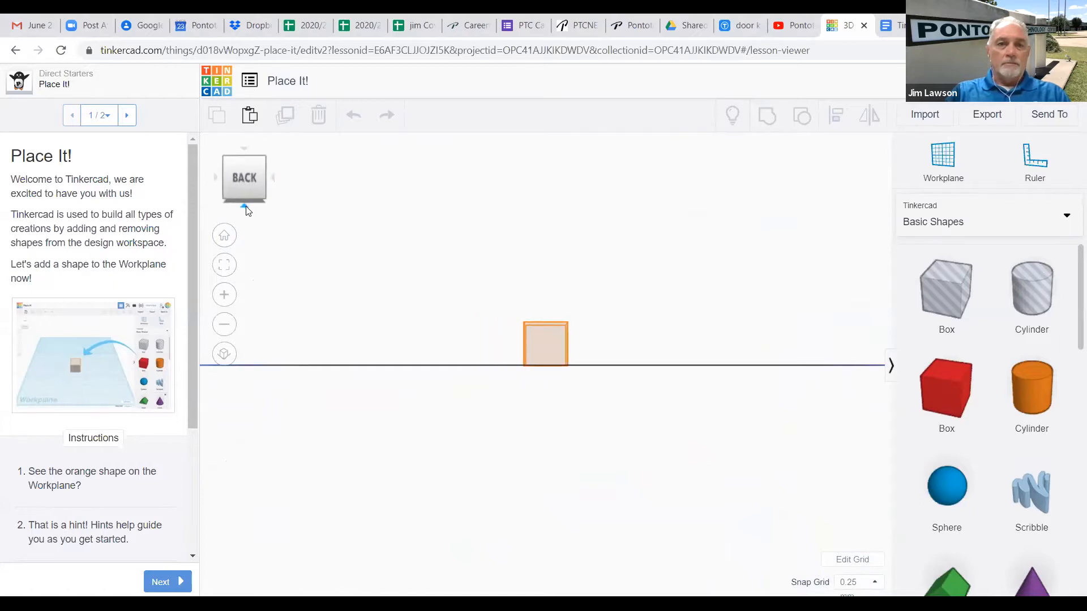
left_click(245, 208)
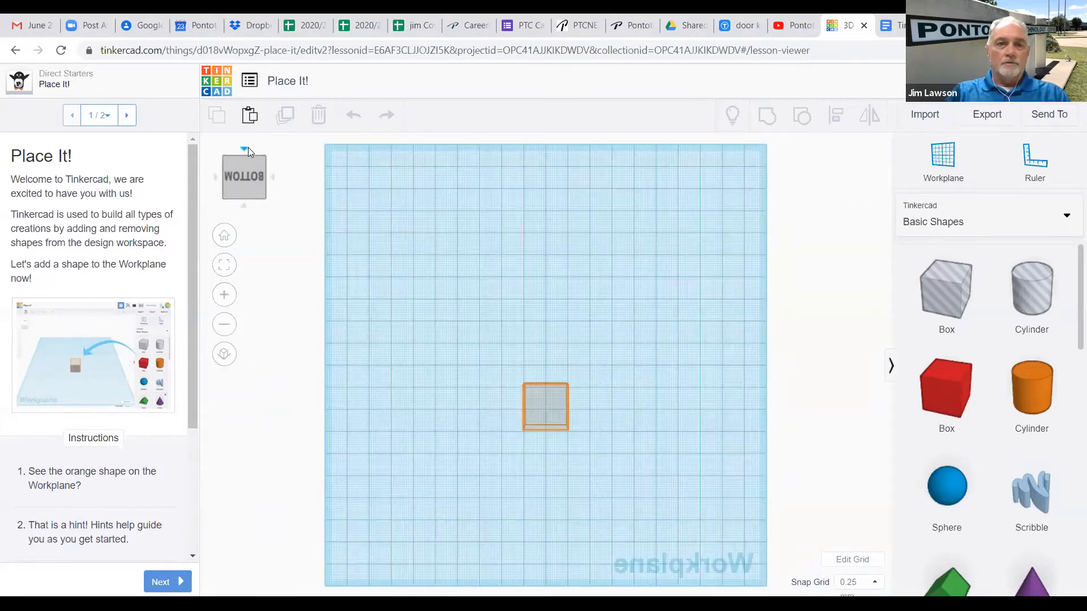
left_click(247, 148)
left_click(246, 147)
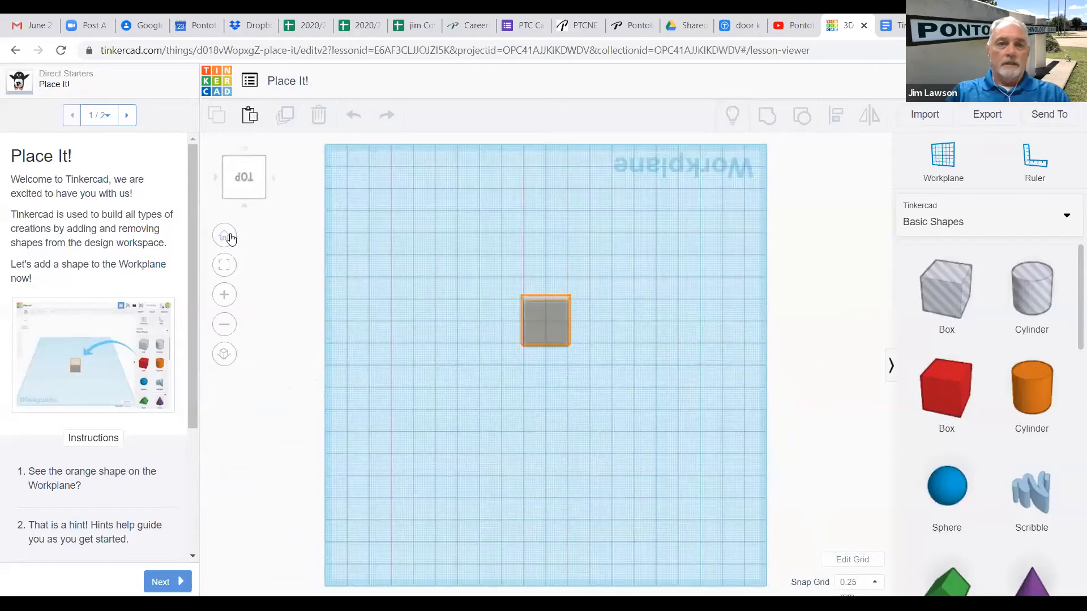
left_click(236, 237)
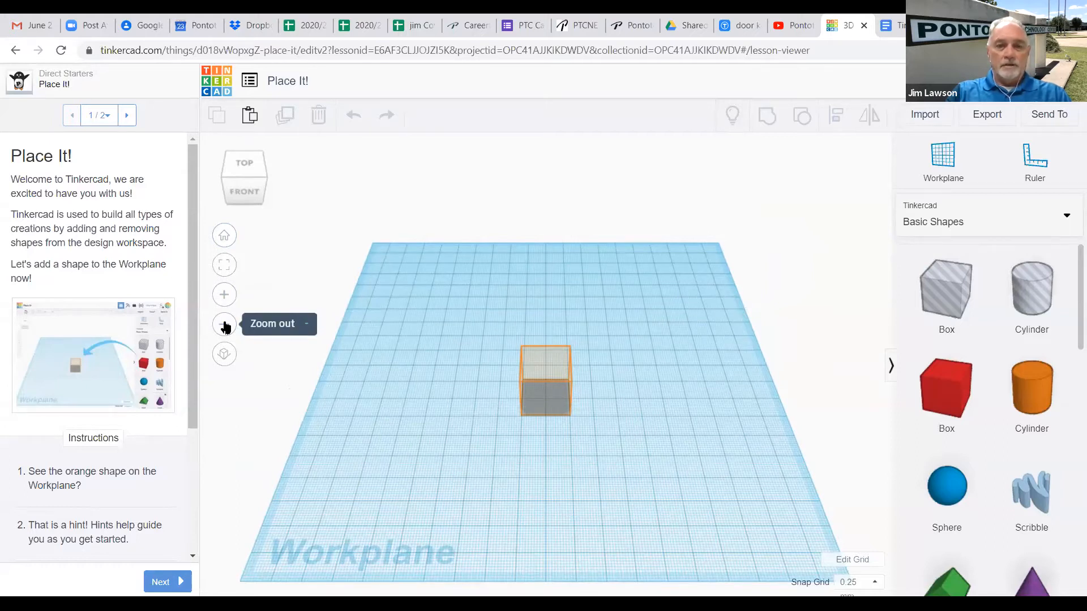
Zoom in and out on the box hint to examine it at different magnifications.
scroll(226, 328, "up", 5)
scroll(226, 327, "down", 5)
scroll(225, 328, "up", 2)
scroll(225, 328, "up", 3)
scroll(225, 328, "down", 4)
scroll(225, 328, "up", 3)
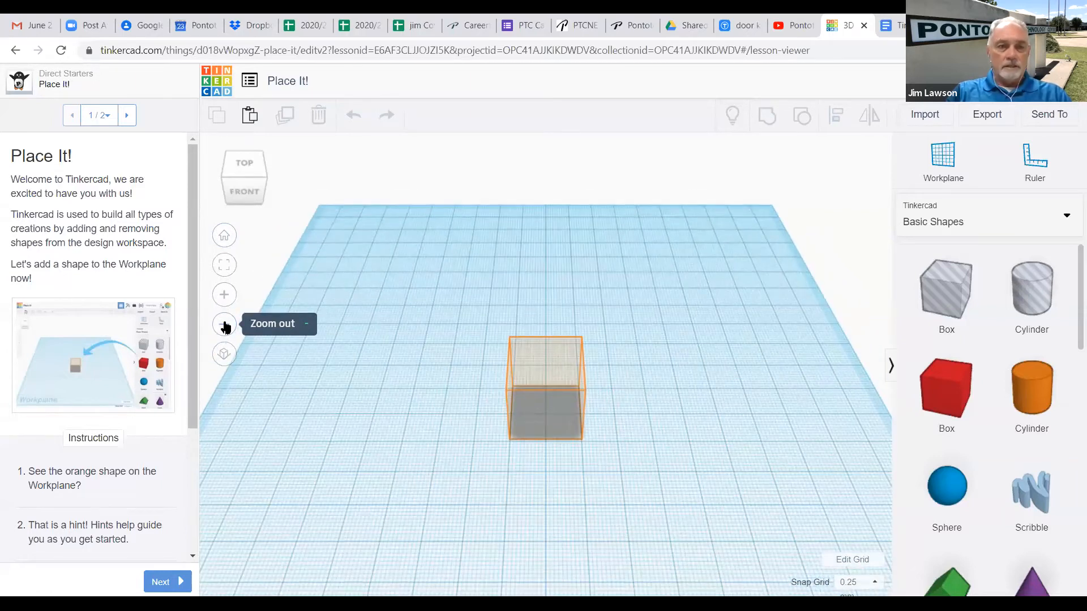
scroll(226, 327, "down", 2)
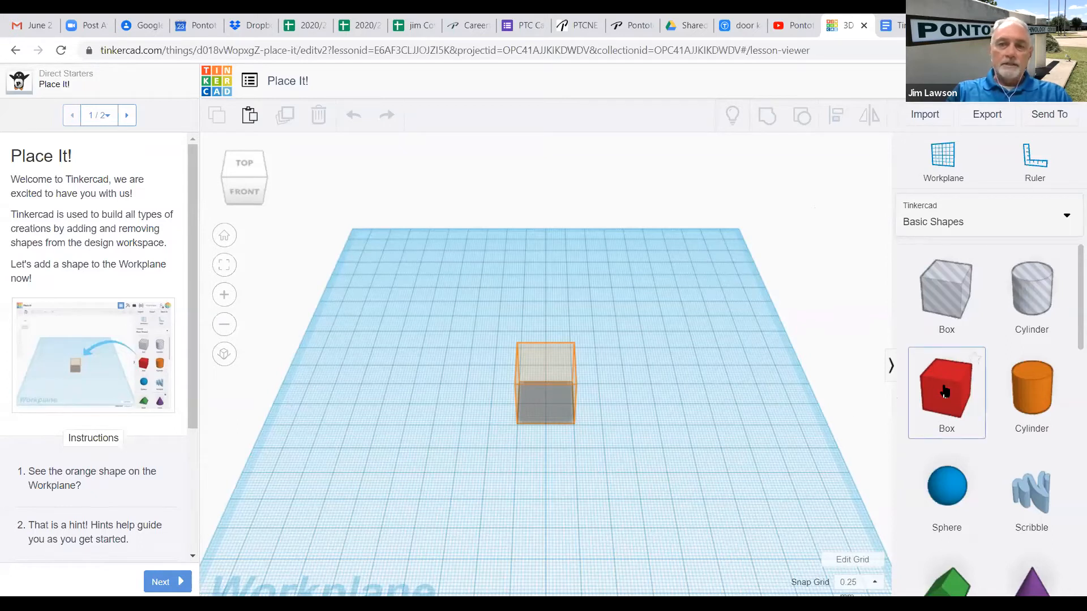
Add a solid red Box from Basic Shapes to the workplane and move it exactly onto the orange hint.
left_click_drag(943, 391, 701, 410)
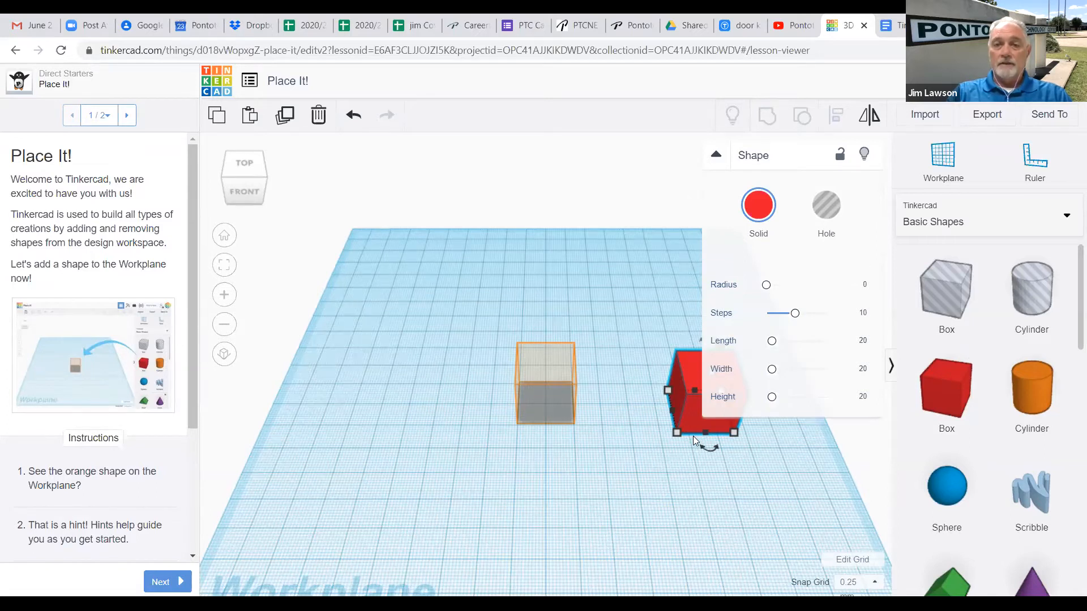
left_click(575, 261)
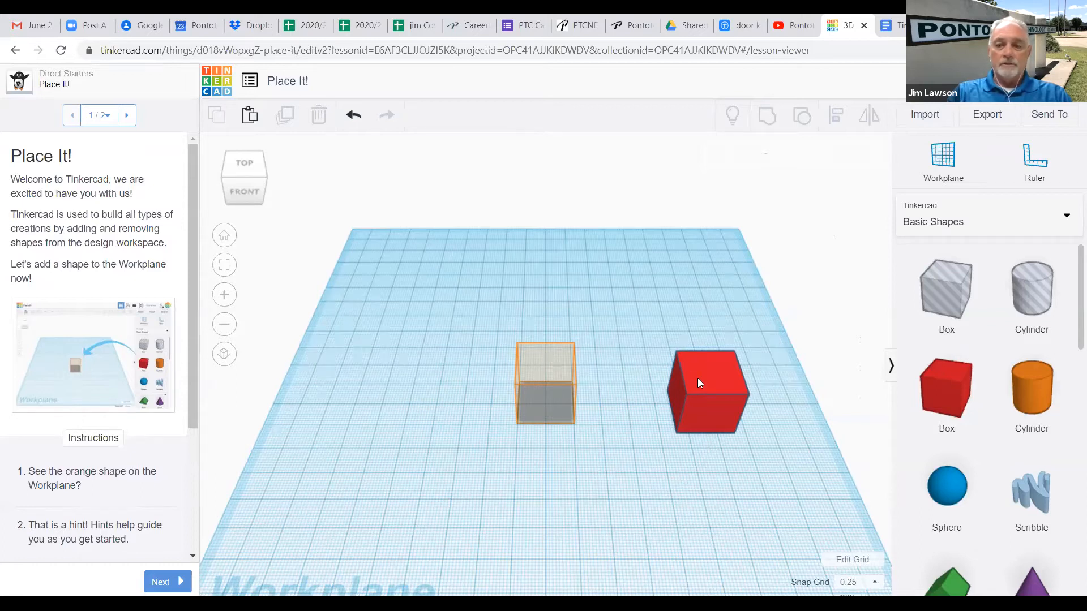
left_click_drag(668, 373, 531, 369)
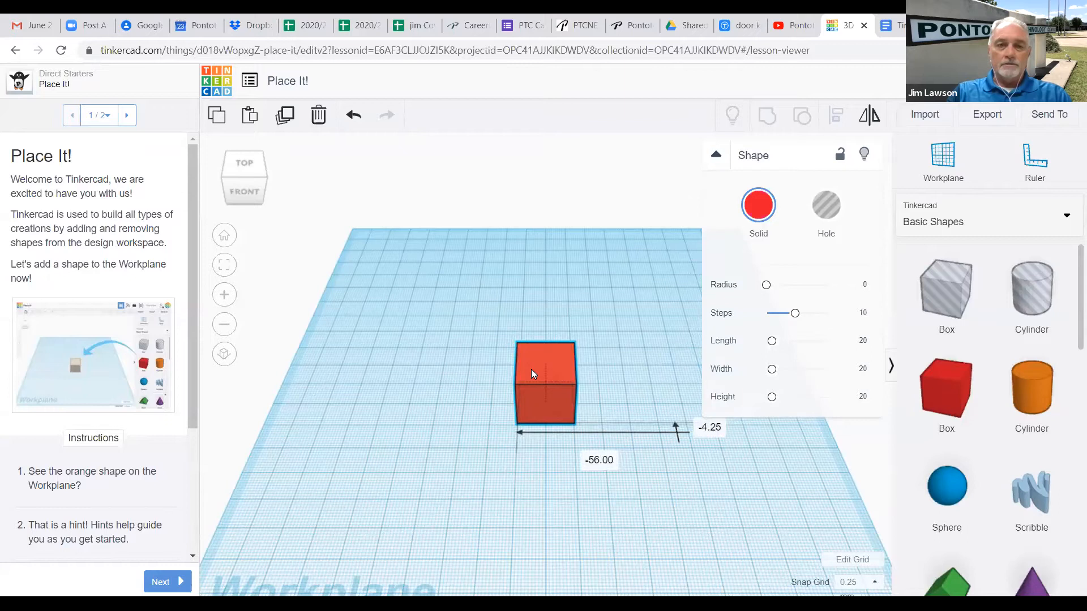
left_click_drag(531, 369, 531, 369)
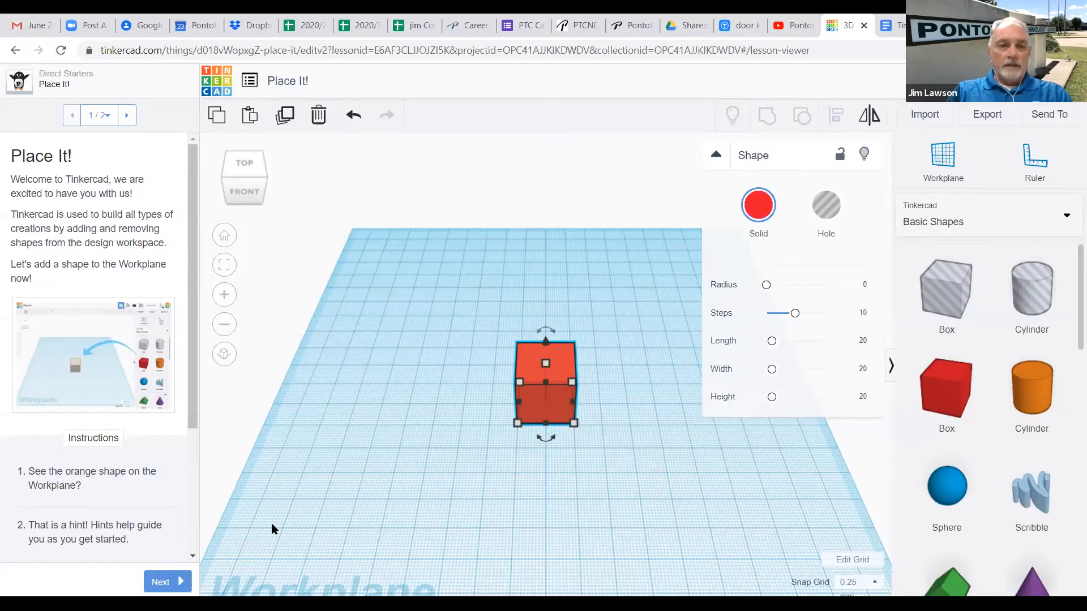
Read the remaining lesson instructions and inspect the placed red box from the front, right, top and back, ending in the home view.
left_click_drag(190, 319, 186, 429)
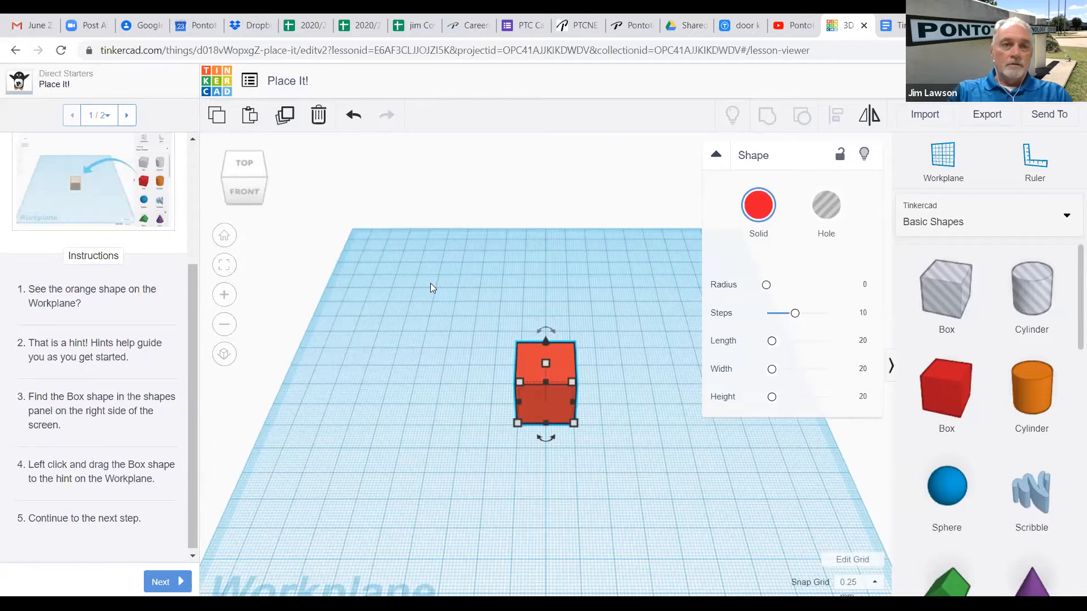
left_click(244, 191)
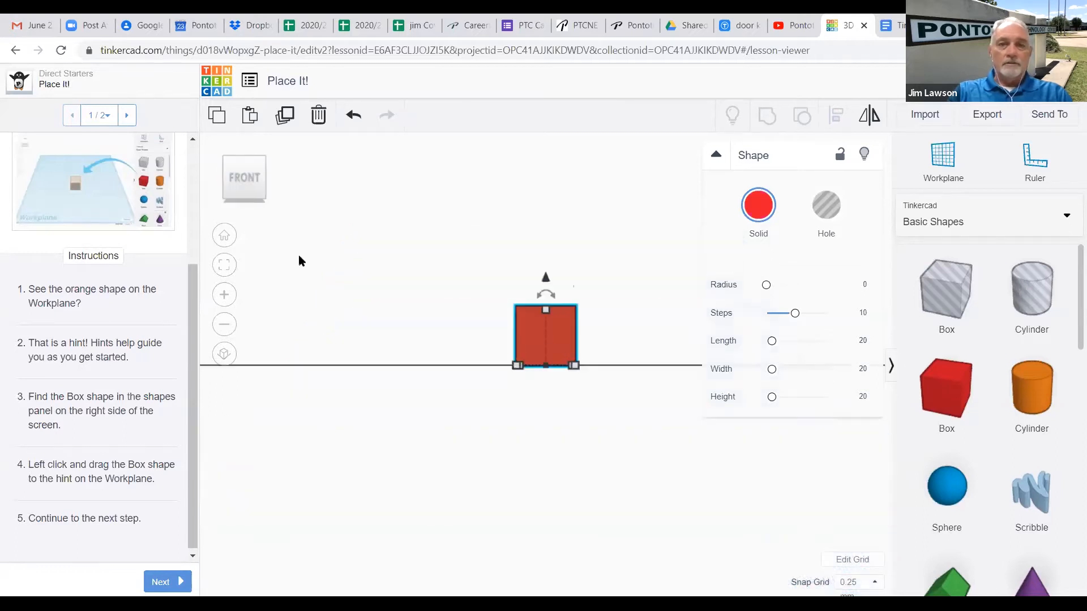
left_click(273, 176)
left_click(274, 180)
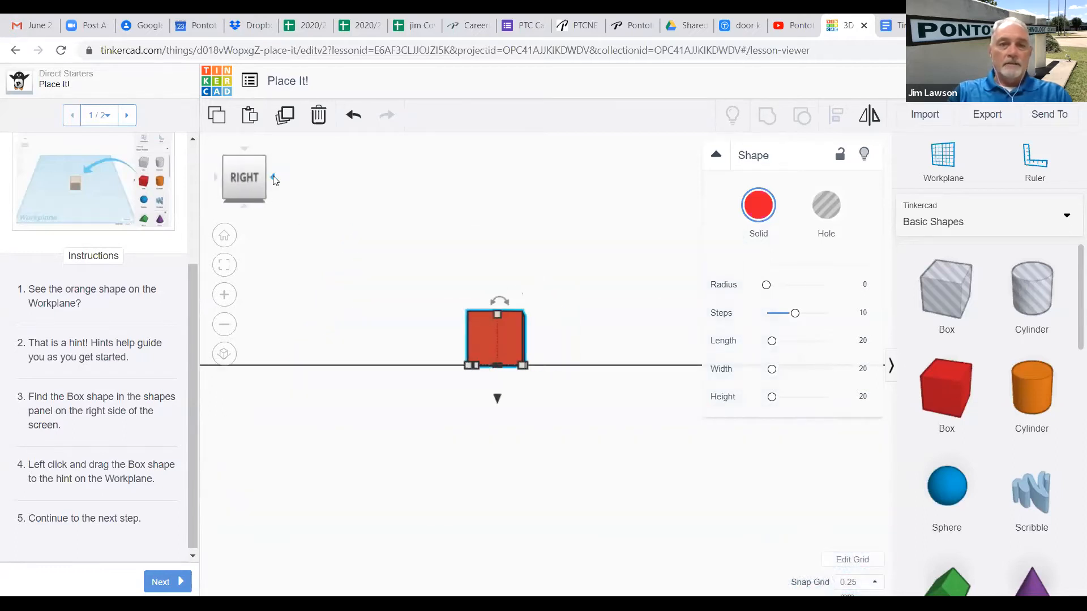
left_click(244, 147)
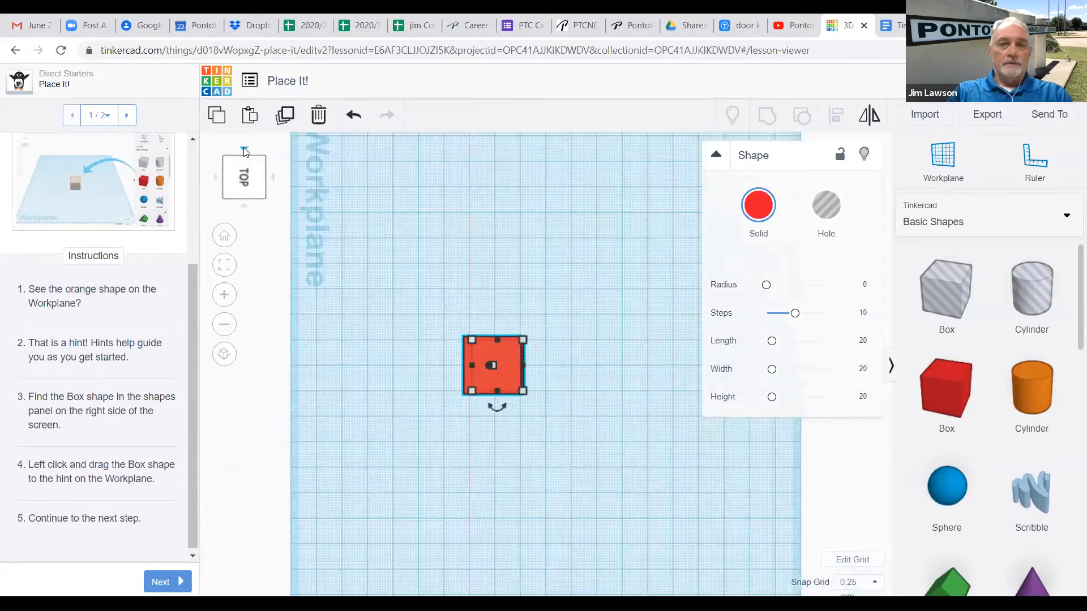
left_click(217, 177)
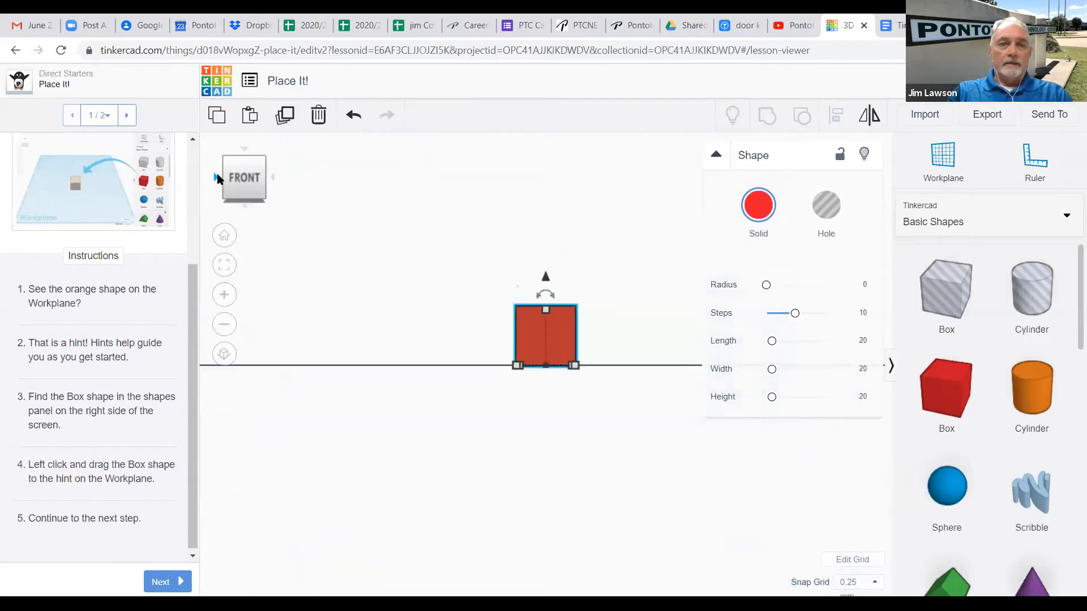
left_click(273, 179)
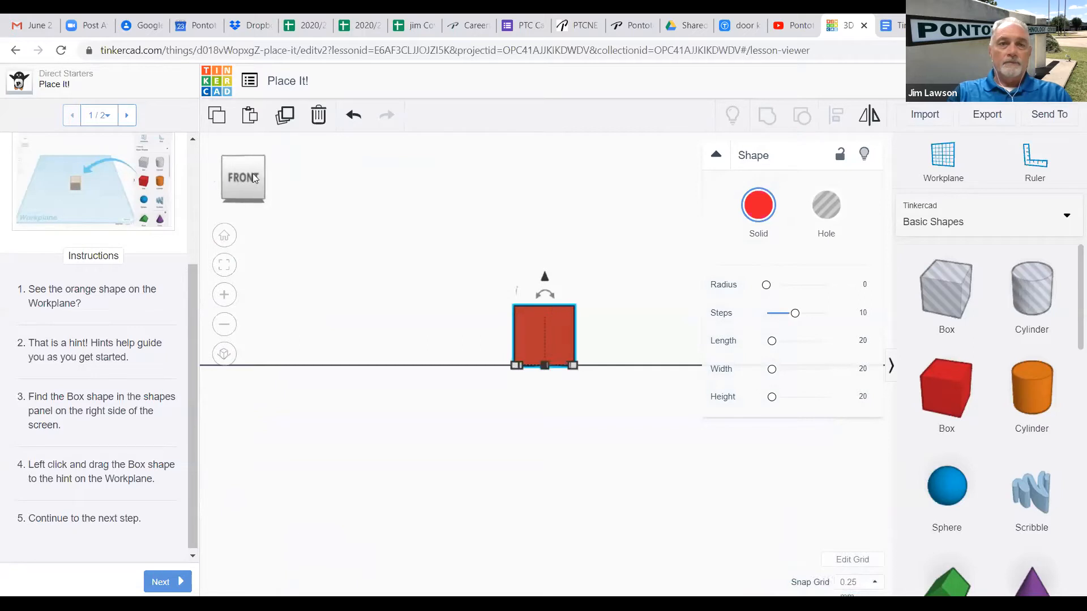
left_click(277, 181)
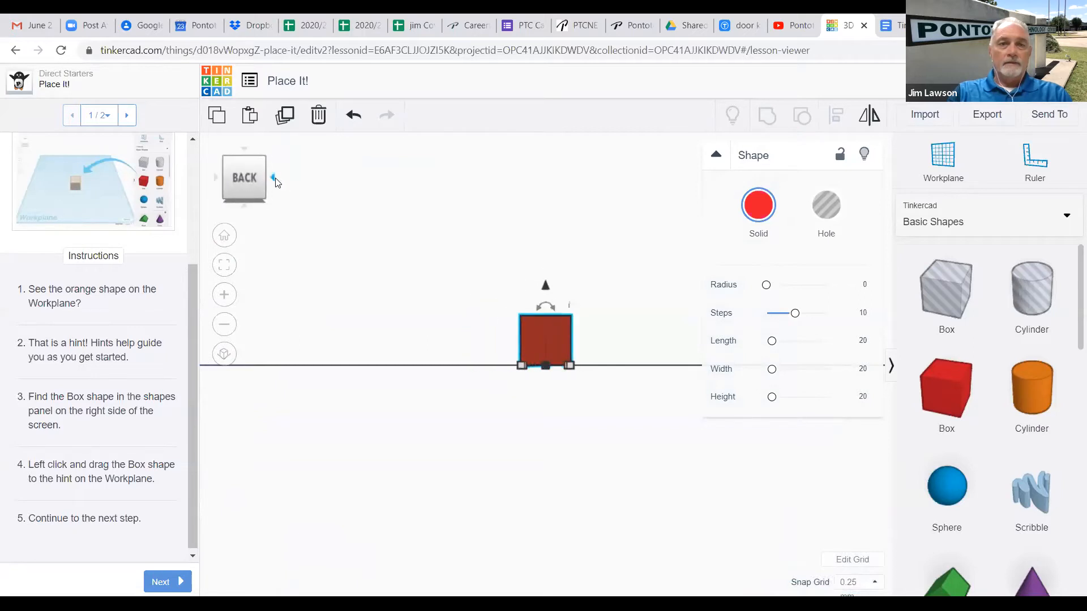
left_click(224, 237)
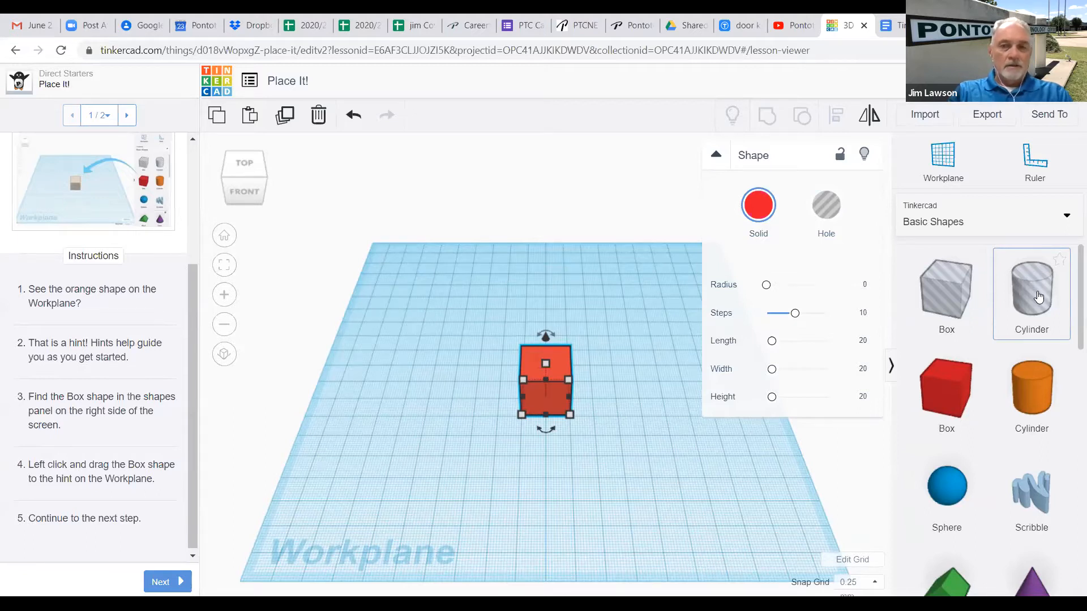
Browse the Basic Shapes library down to the tube, heart and star shapes and back to its beginning.
scroll(1011, 471, "down", 4)
scroll(1012, 471, "down", 5)
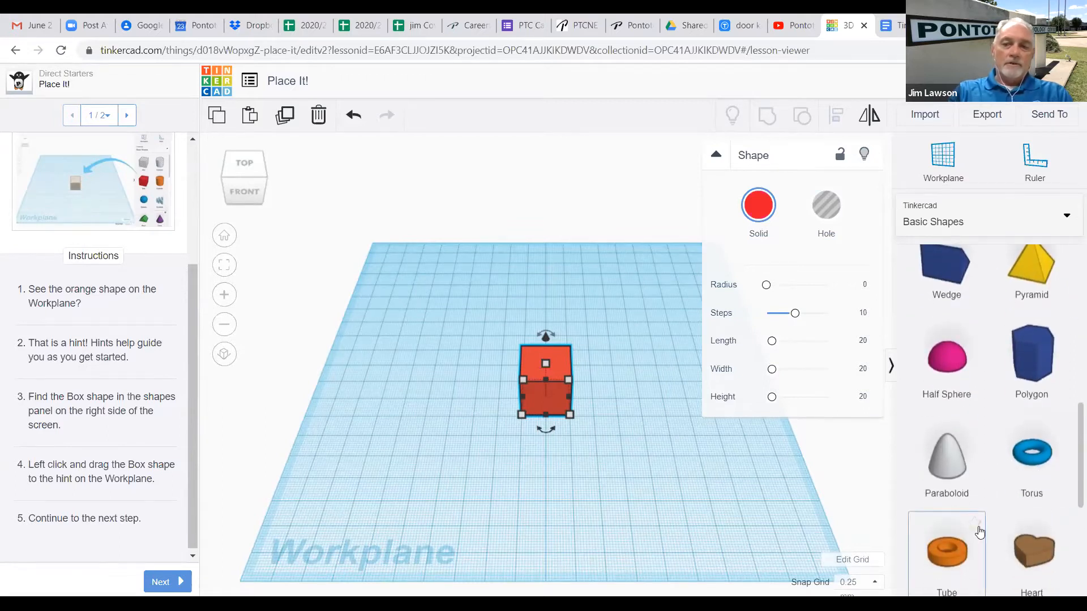
scroll(971, 532, "down", 2)
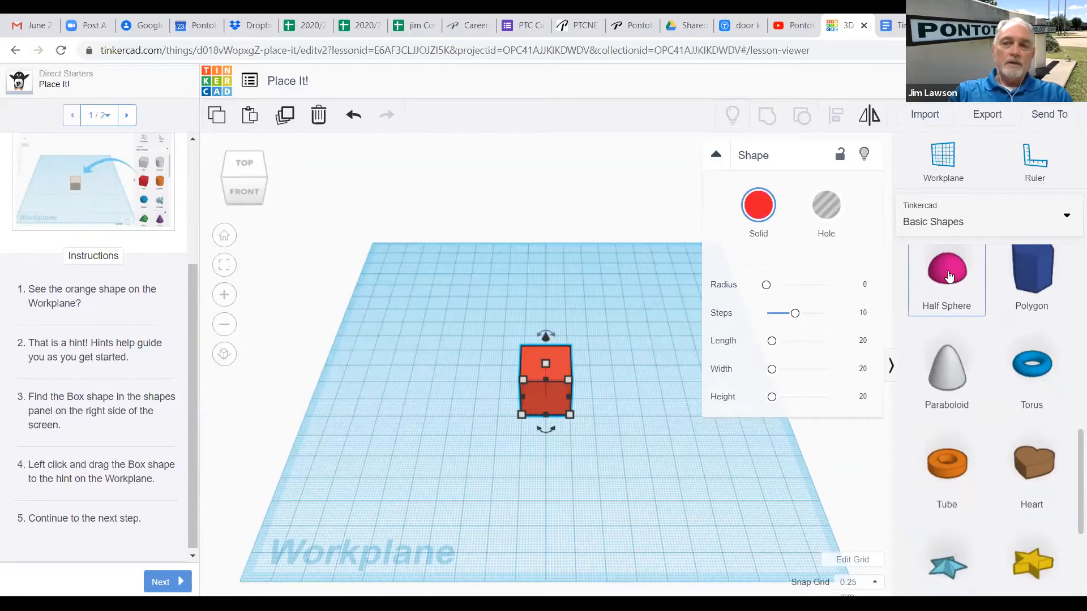
scroll(994, 365, "up", 3)
scroll(995, 365, "up", 5)
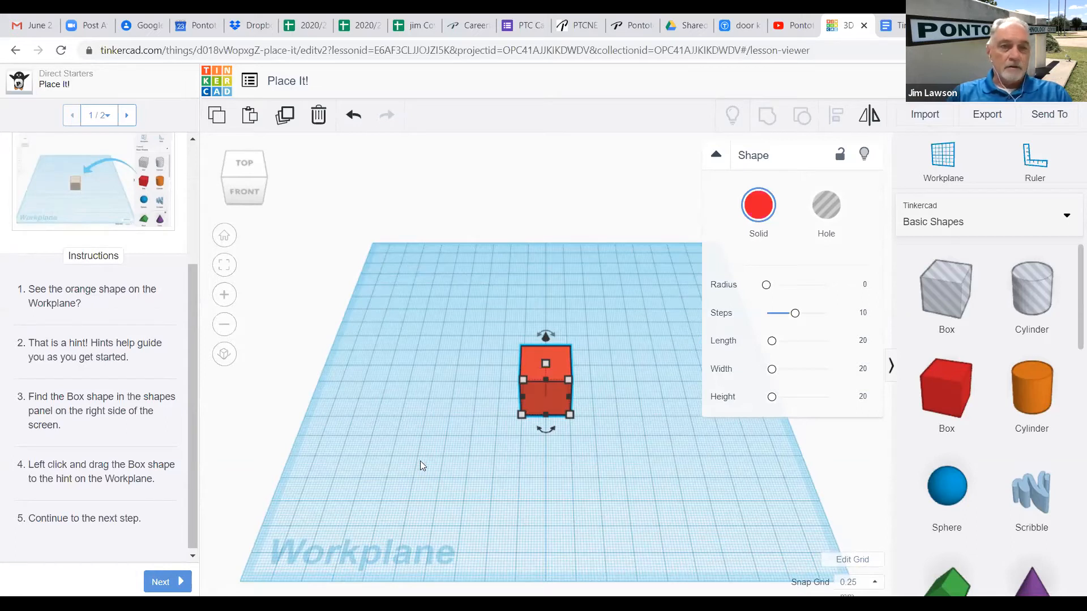
Complete both steps of the Place It! lesson and continue to the View It! lesson.
left_click(193, 556)
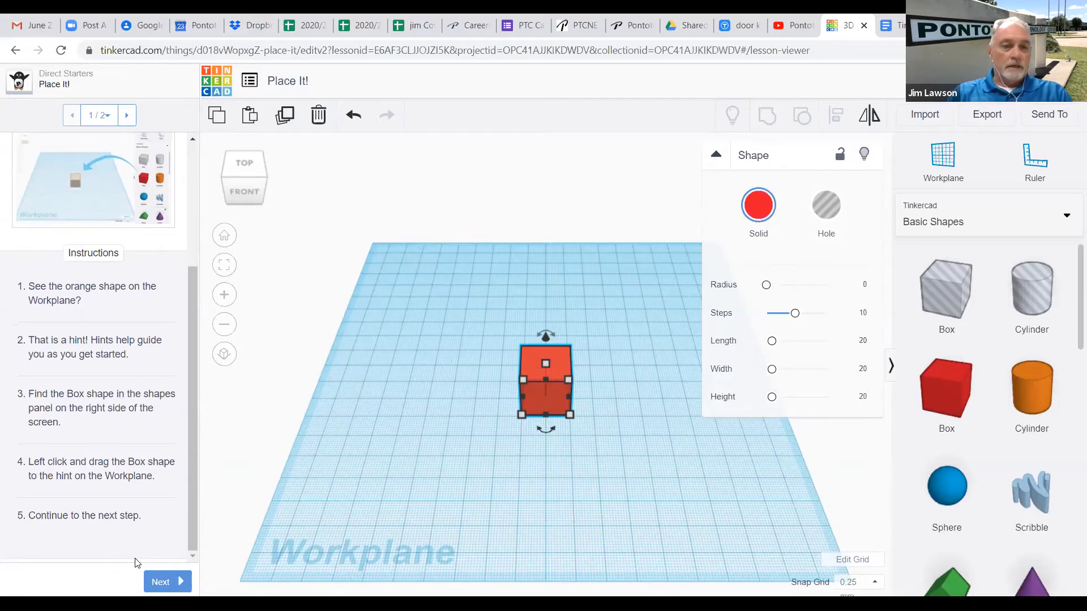
left_click(178, 591)
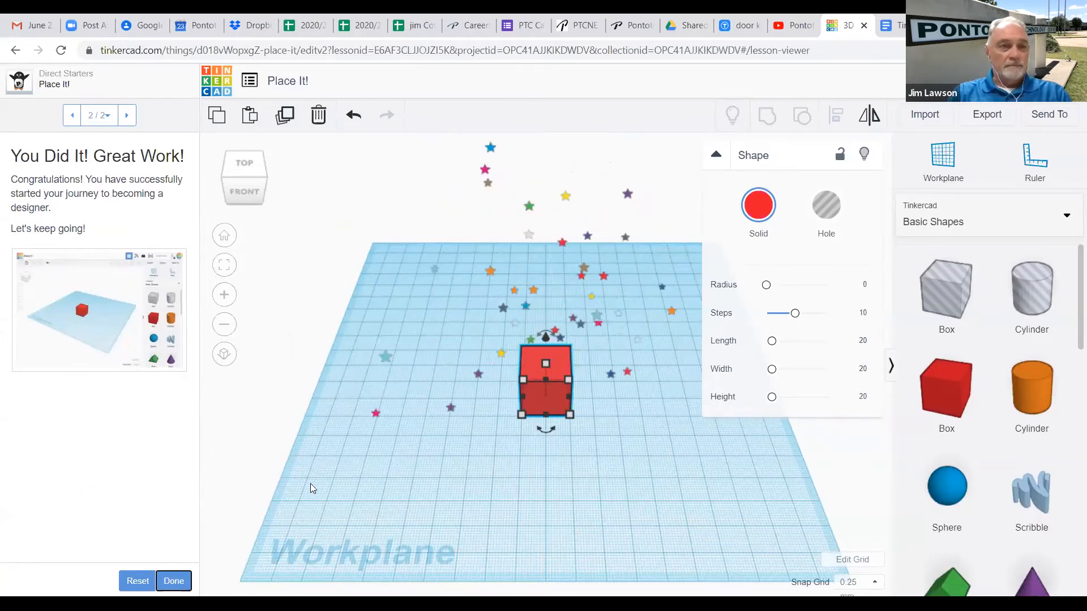
left_click(177, 582)
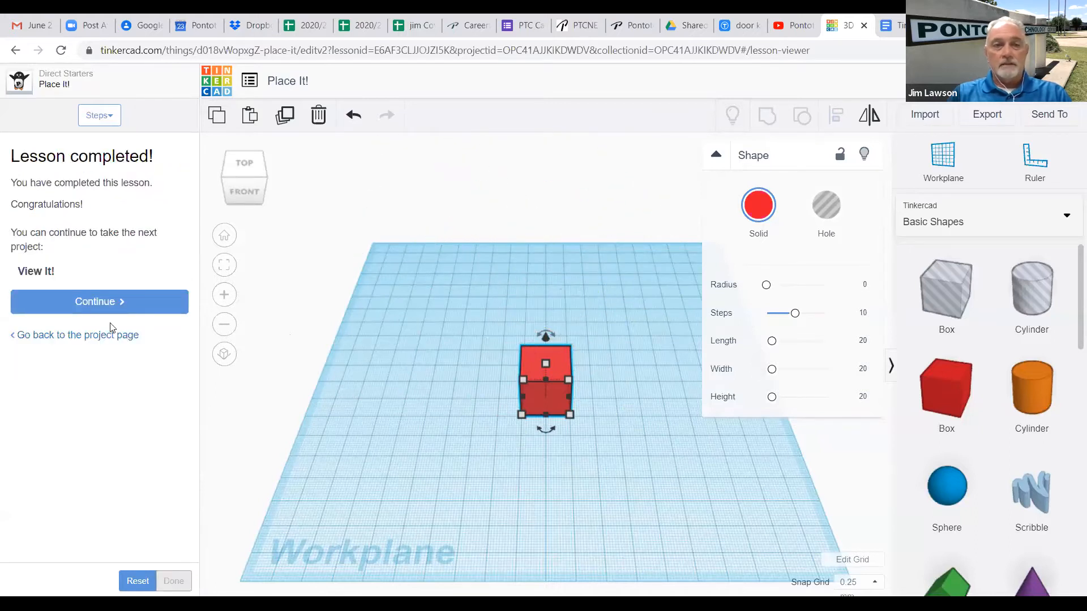
left_click(134, 308)
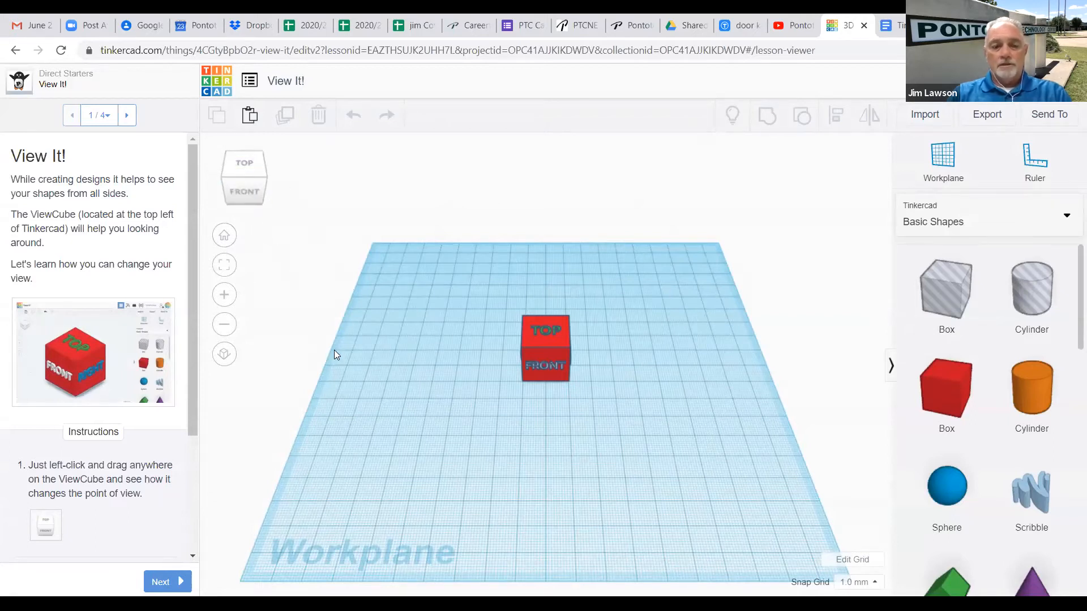
Practice panning and tilting the view of the workplane, ending in the home view.
left_click_drag(335, 349, 364, 335)
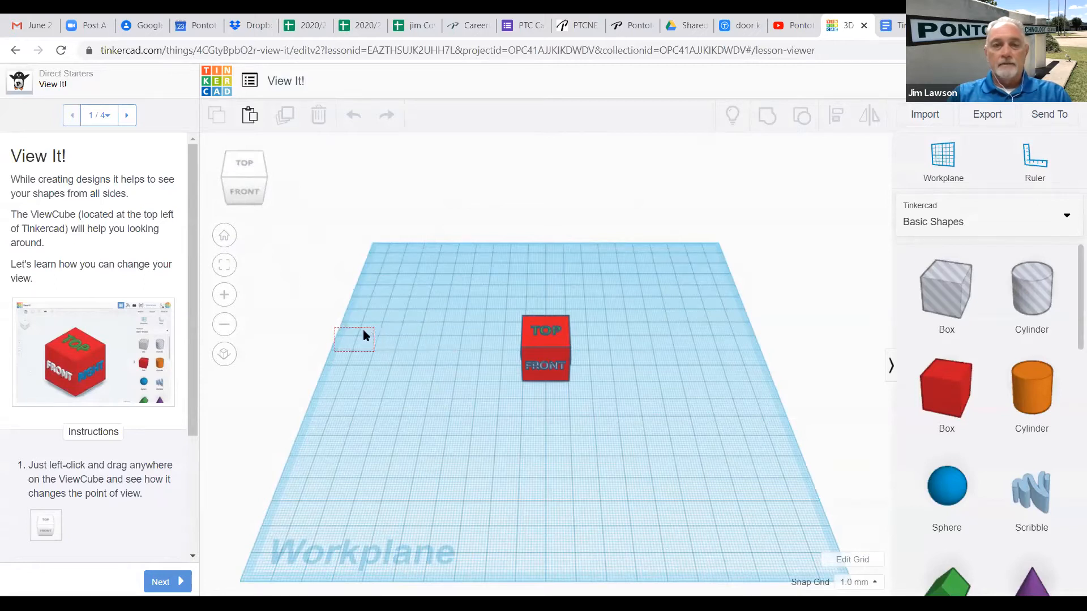
right_click_drag(362, 350, 396, 351)
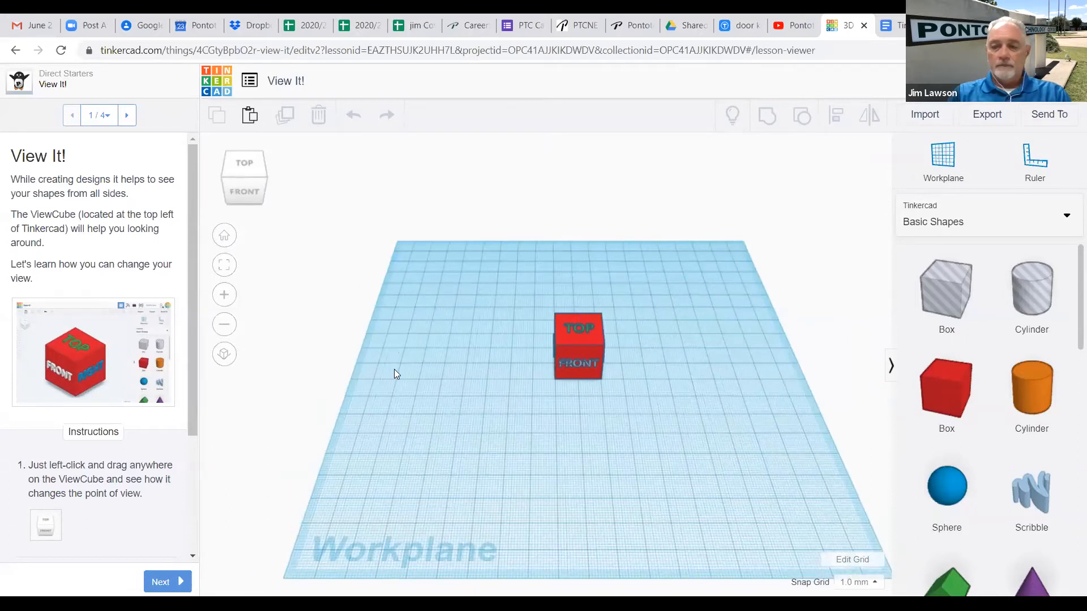
right_click_drag(393, 368, 390, 337)
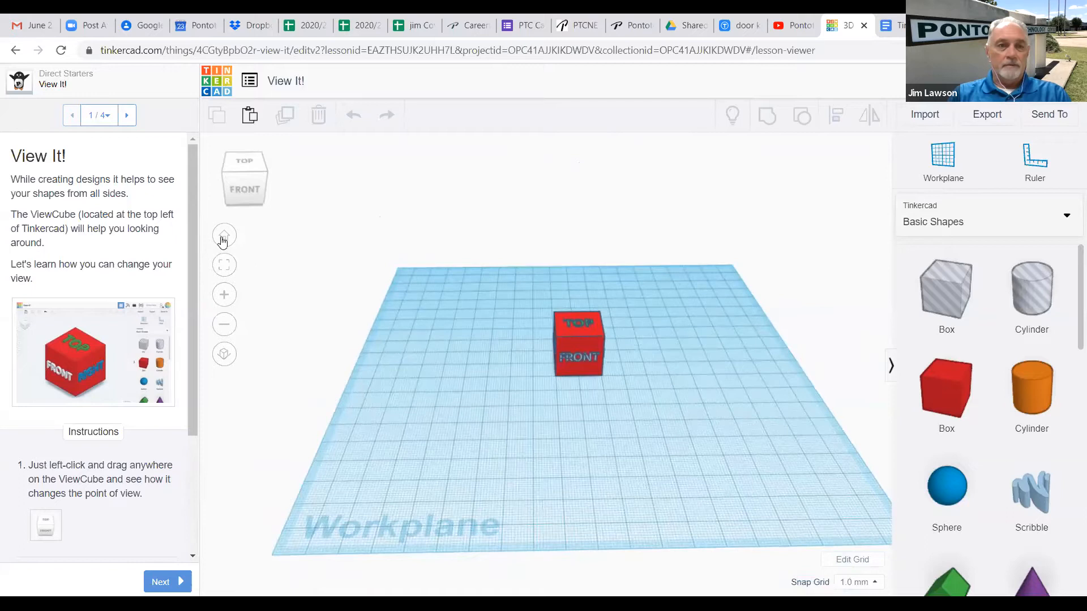
left_click(225, 235)
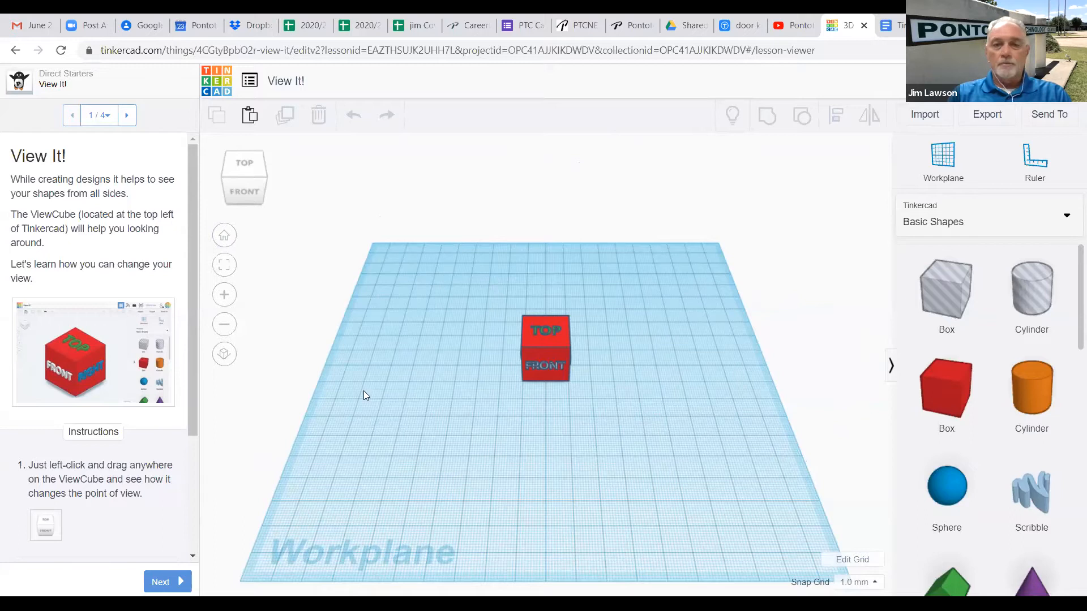
Try moving the labelled box toward the workplane's back-left corner and undo the move.
left_click_drag(540, 338, 410, 275)
left_click_drag(392, 367, 410, 300)
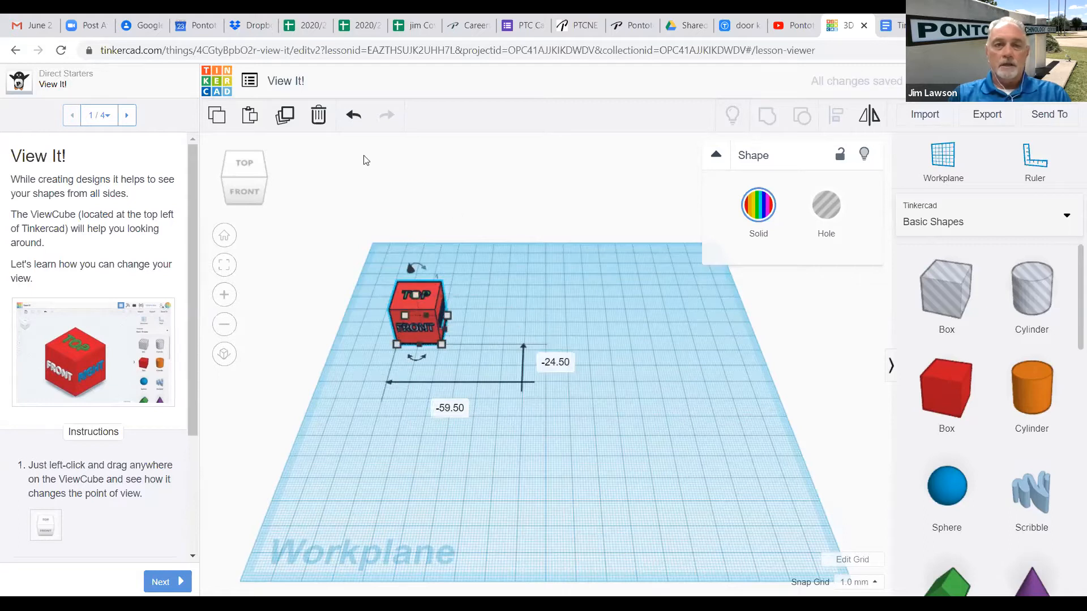
left_click(353, 114)
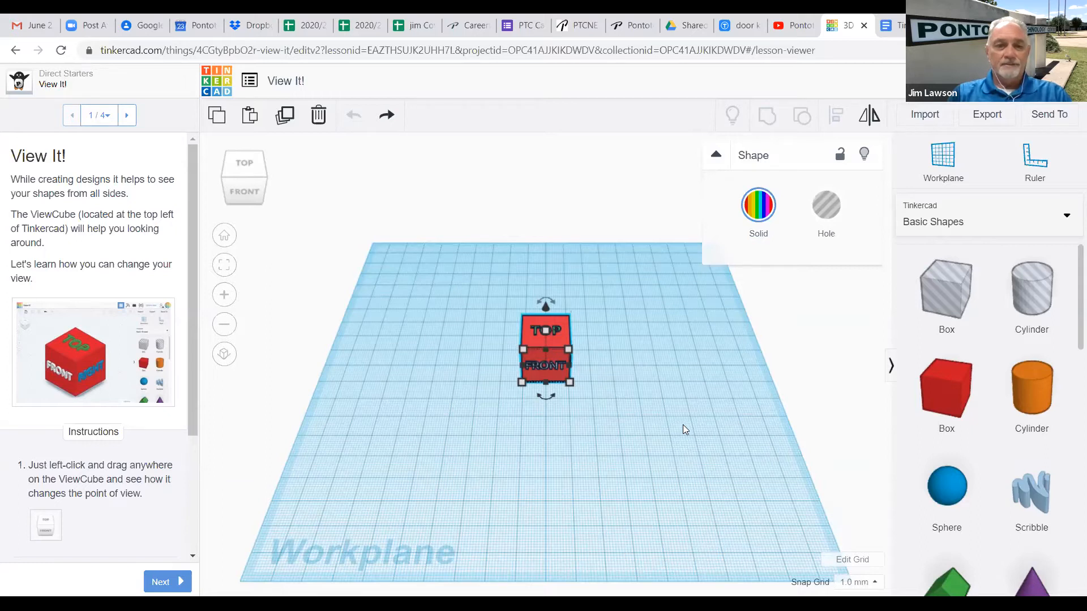
View the box from the front, right and top, return to the home view, and continue to the Learn to Zoom lesson step.
left_click(192, 557)
scroll(191, 561, "down", 3)
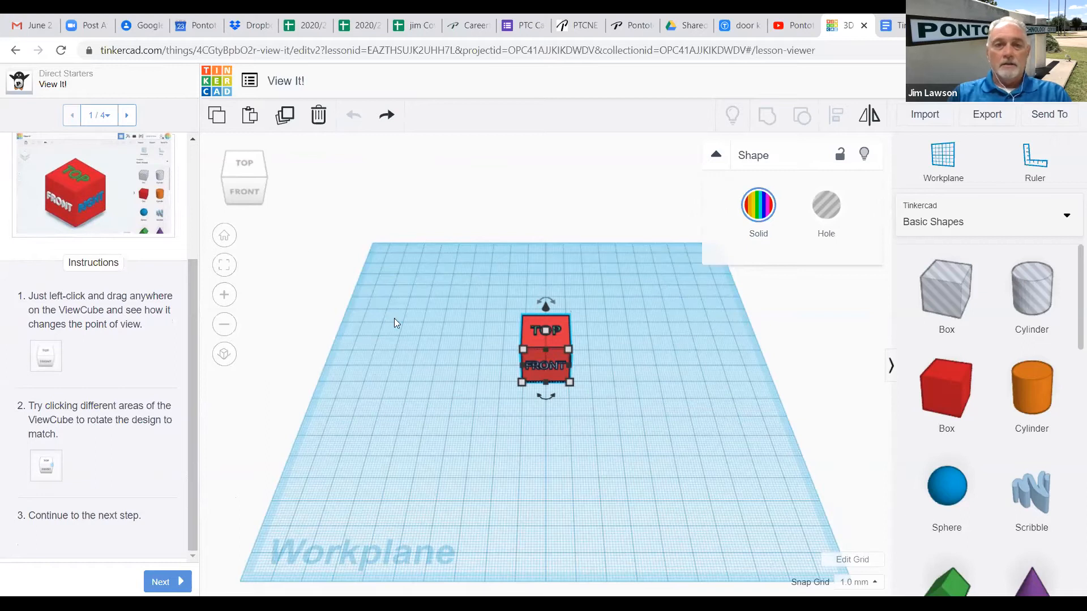
left_click(247, 189)
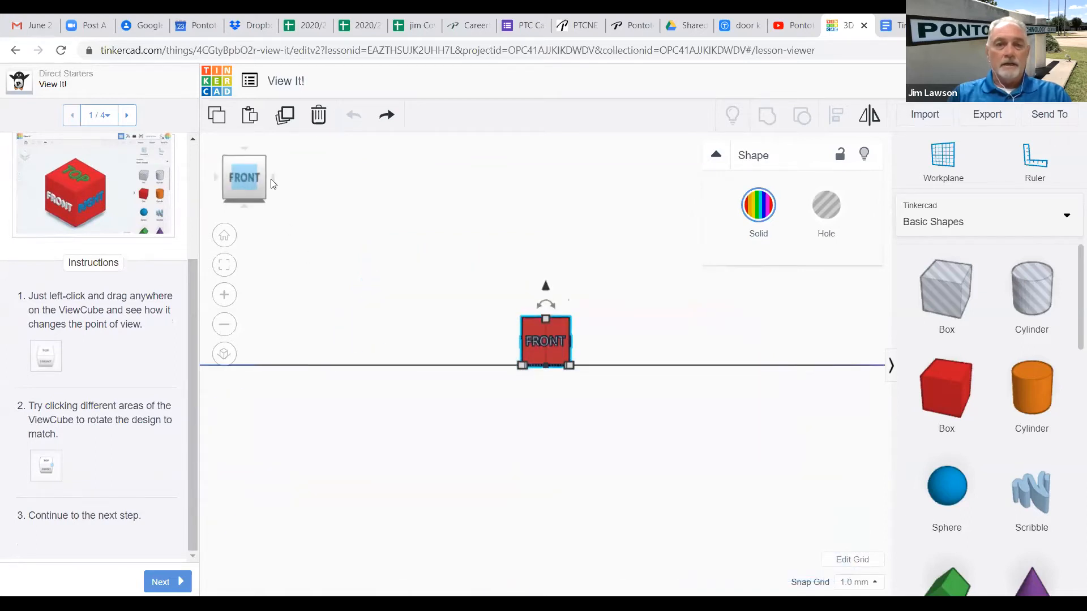
left_click(272, 179)
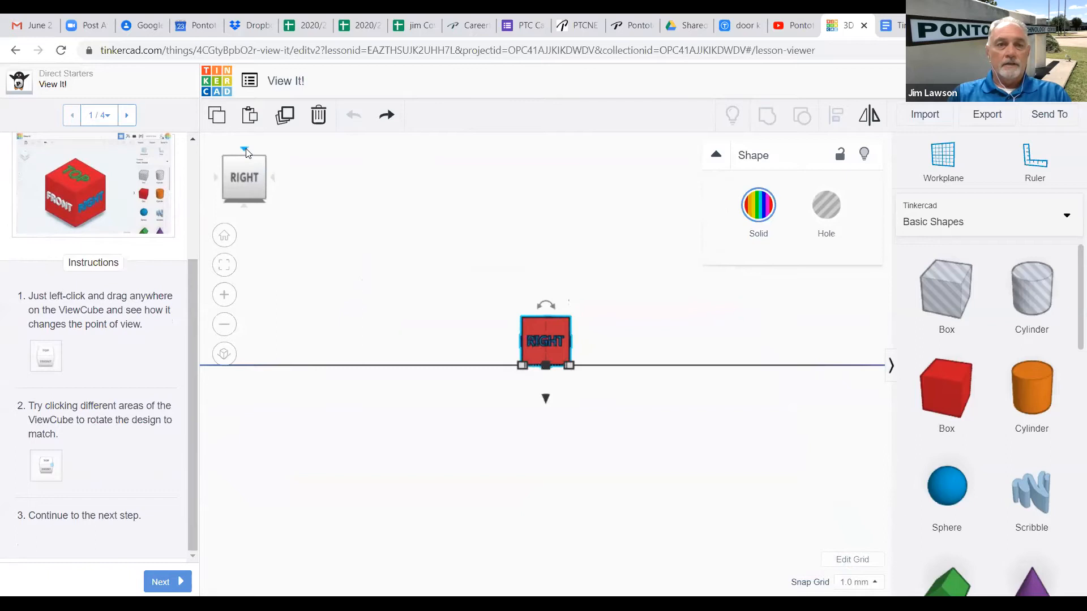
left_click(245, 151)
left_click(224, 236)
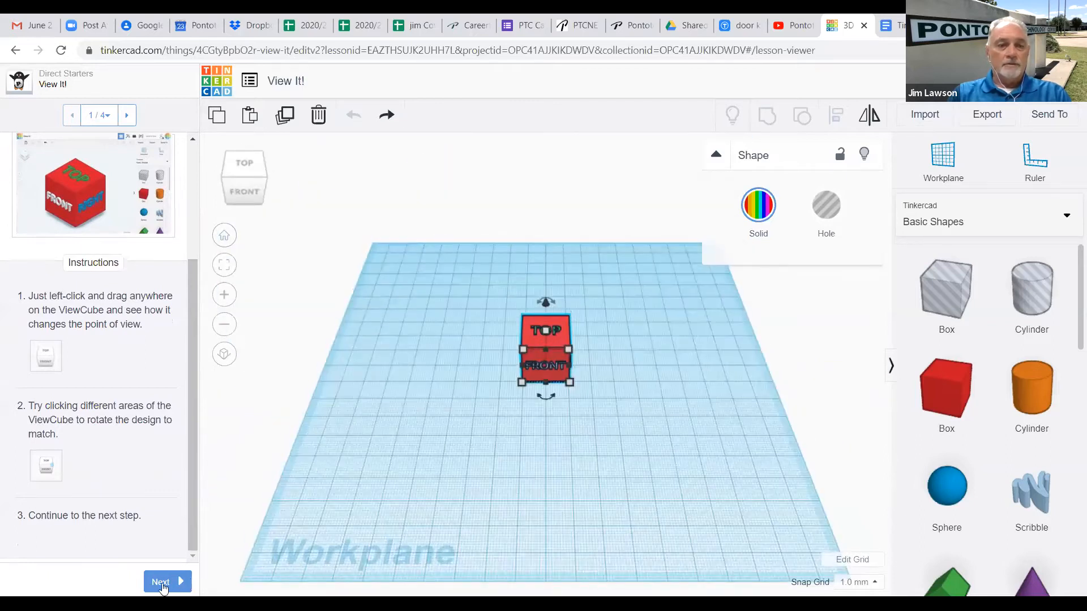
left_click(162, 583)
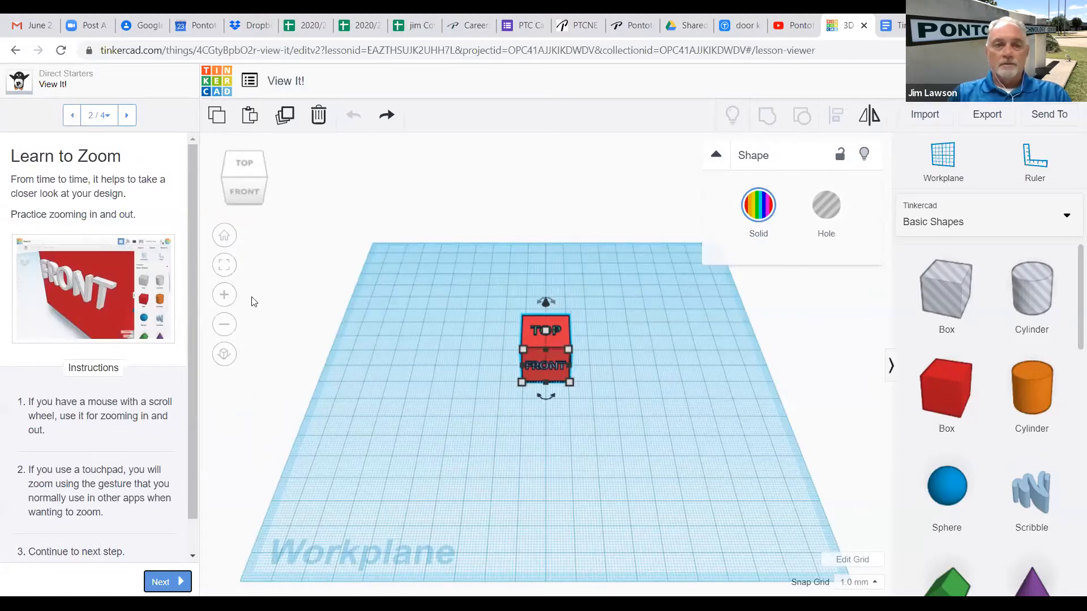
Zoom in stepwise until the box appears large, and zoom back out to show the workplane.
left_click(223, 297)
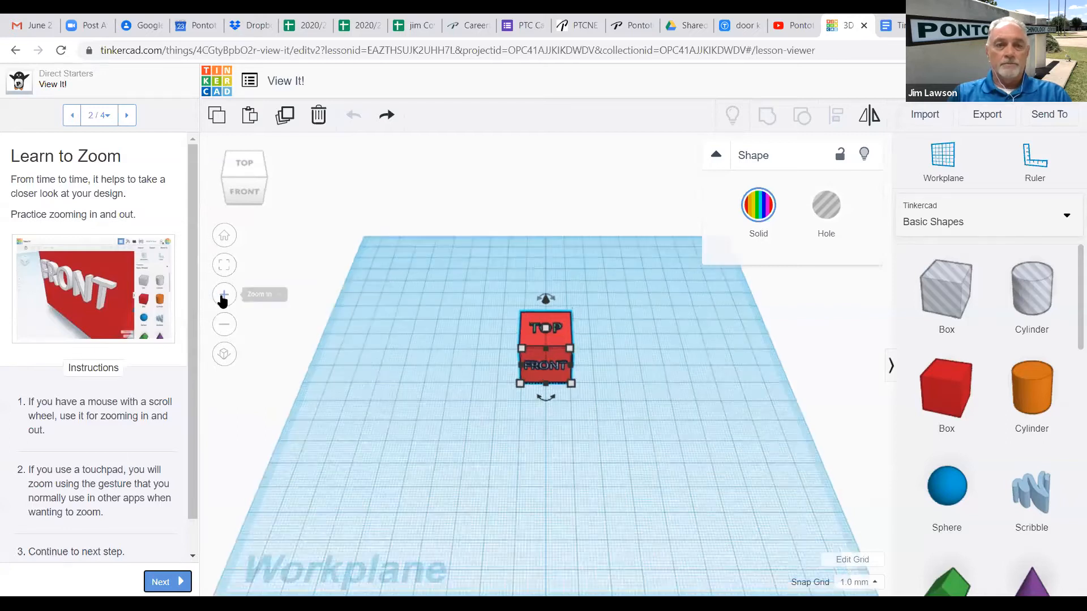
left_click(223, 296)
left_click(223, 297)
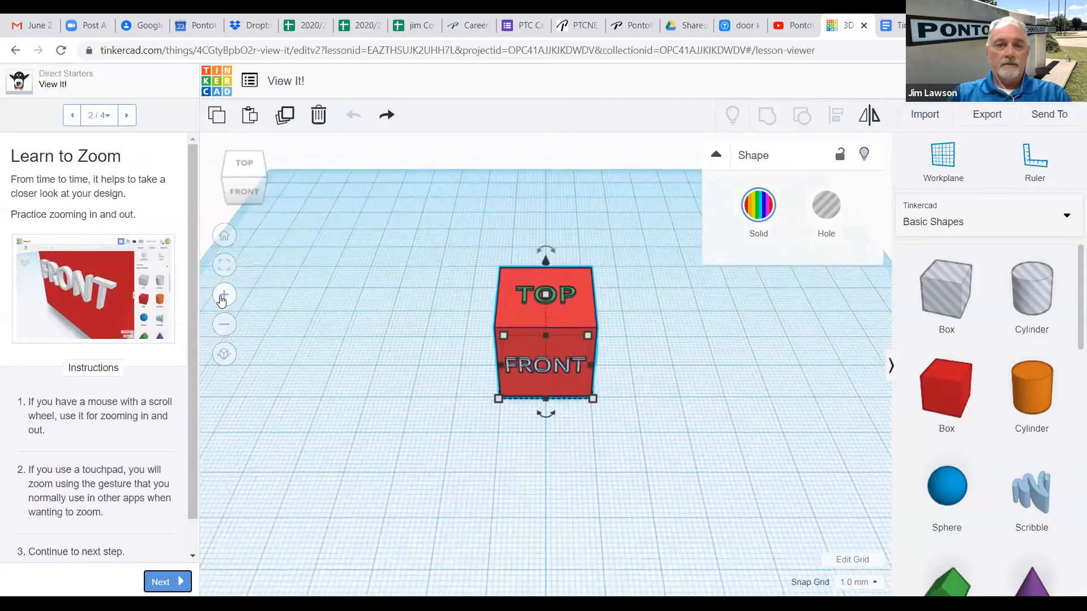
left_click(223, 297)
left_click(223, 297)
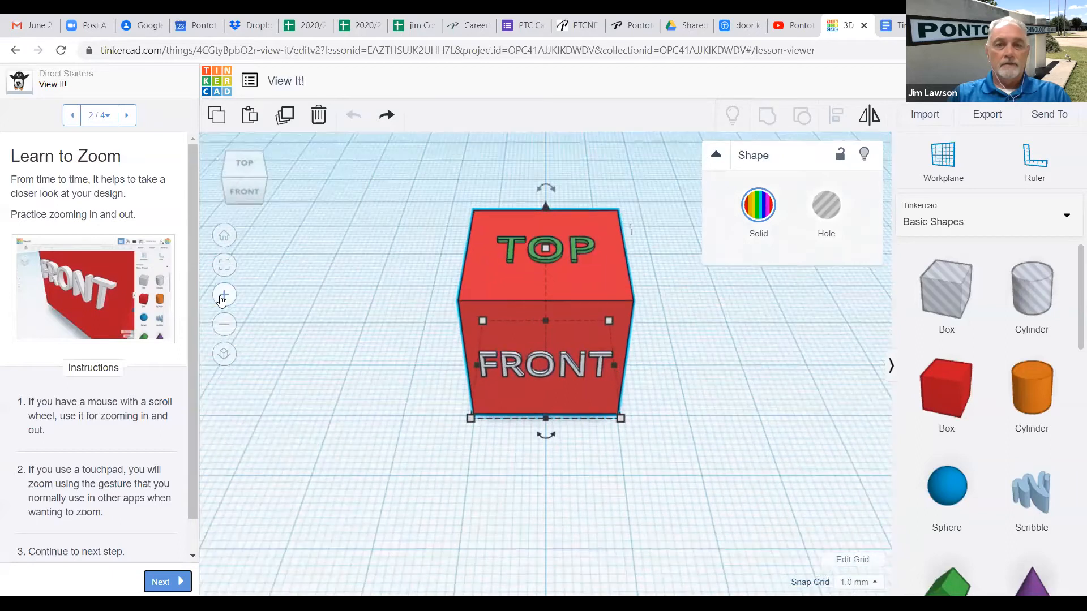
left_click(223, 297)
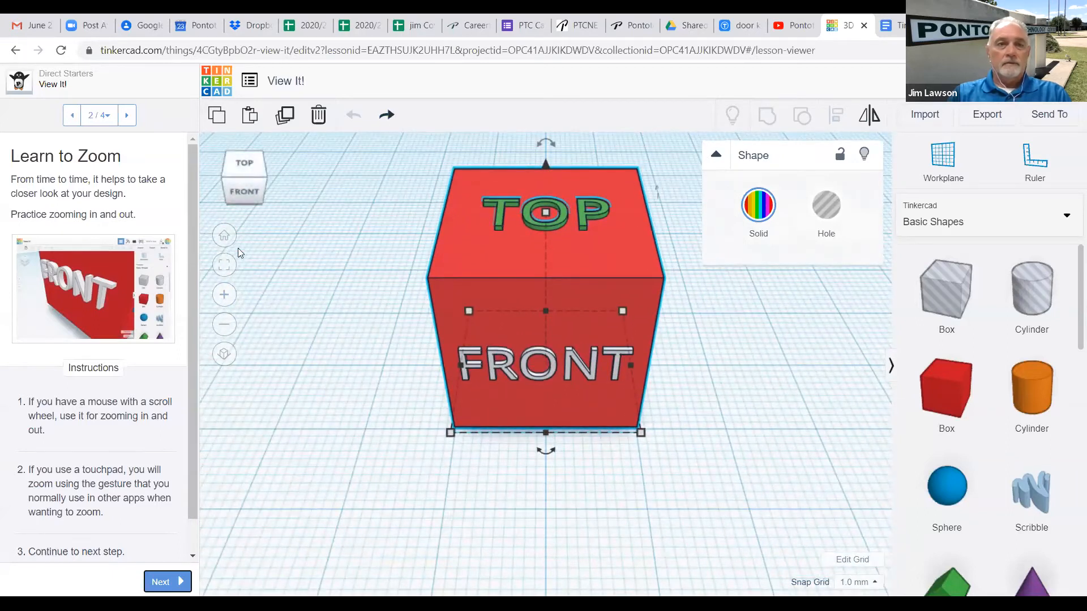
left_click(224, 327)
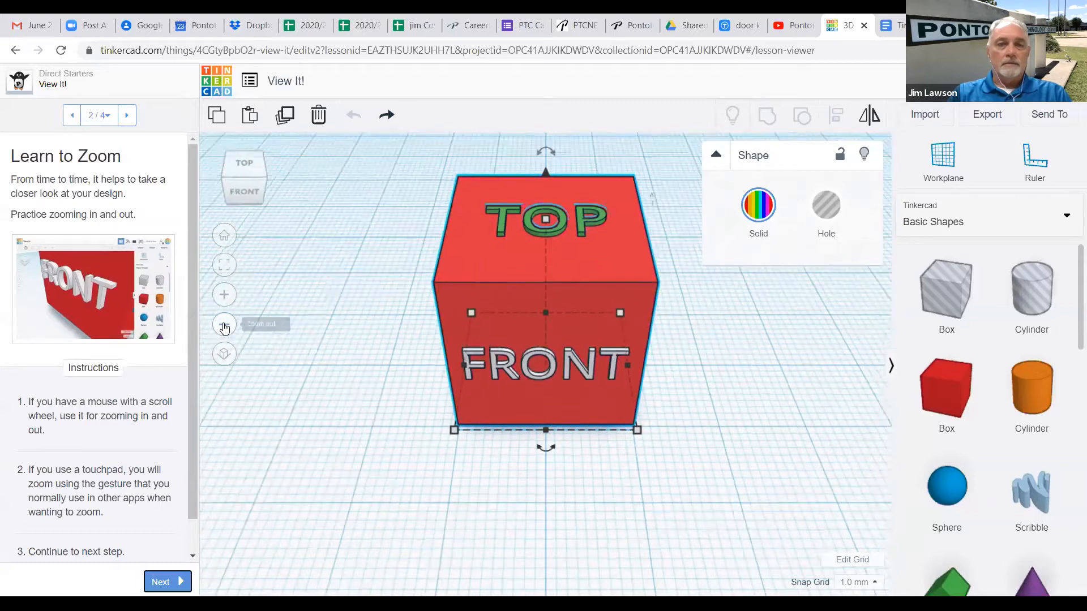
left_click(224, 327)
left_click(225, 324)
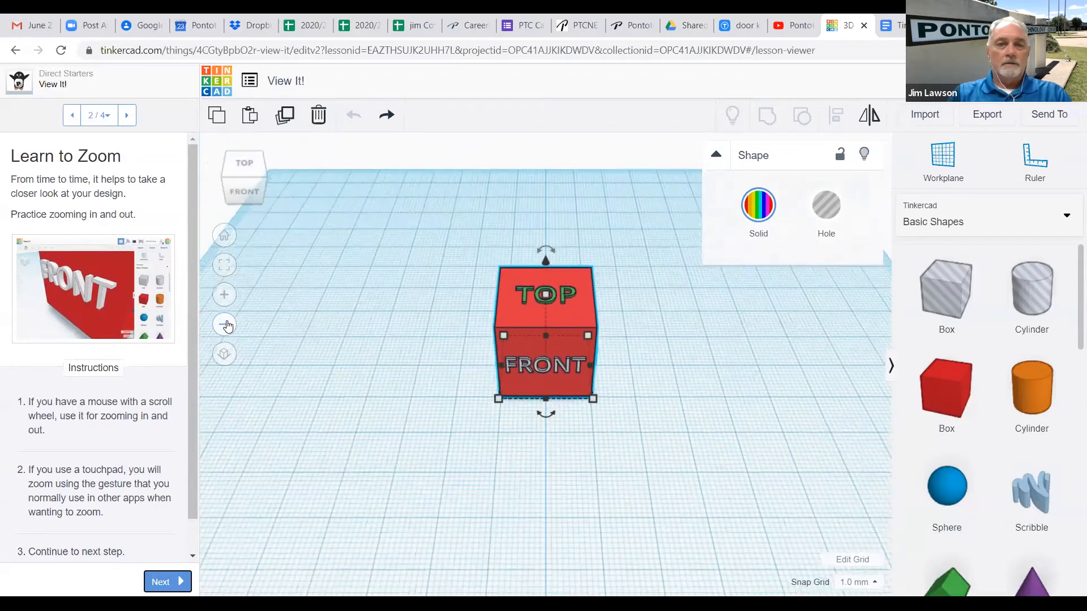
left_click(225, 324)
left_click(227, 324)
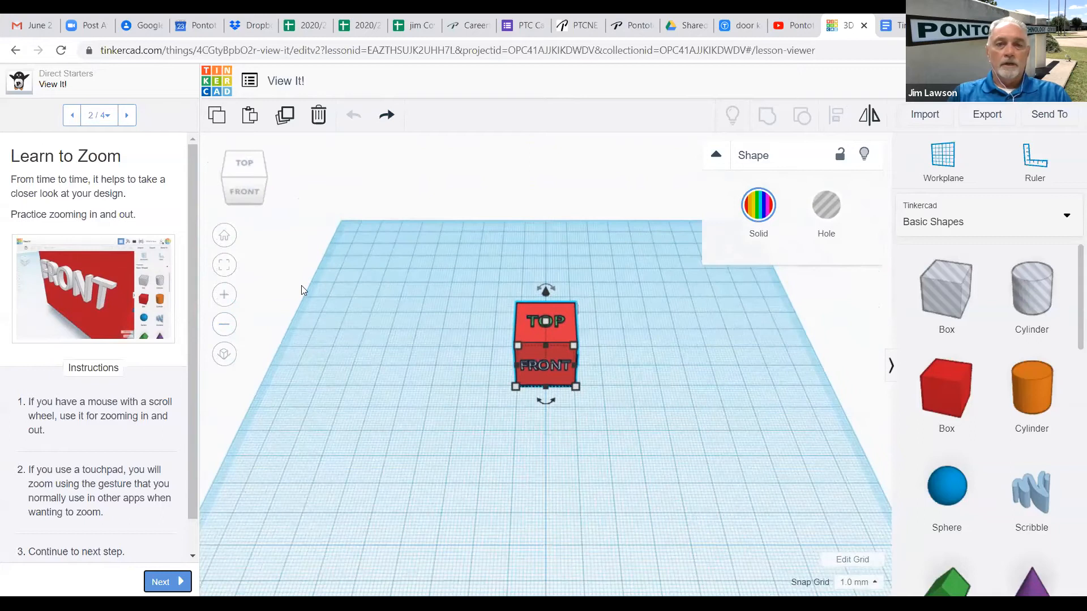
Practice zooming far out from the workplane and back in, and continue to the Let's Look Around Faster lesson step.
scroll(301, 285, "down", 6)
scroll(301, 290, "down", 5)
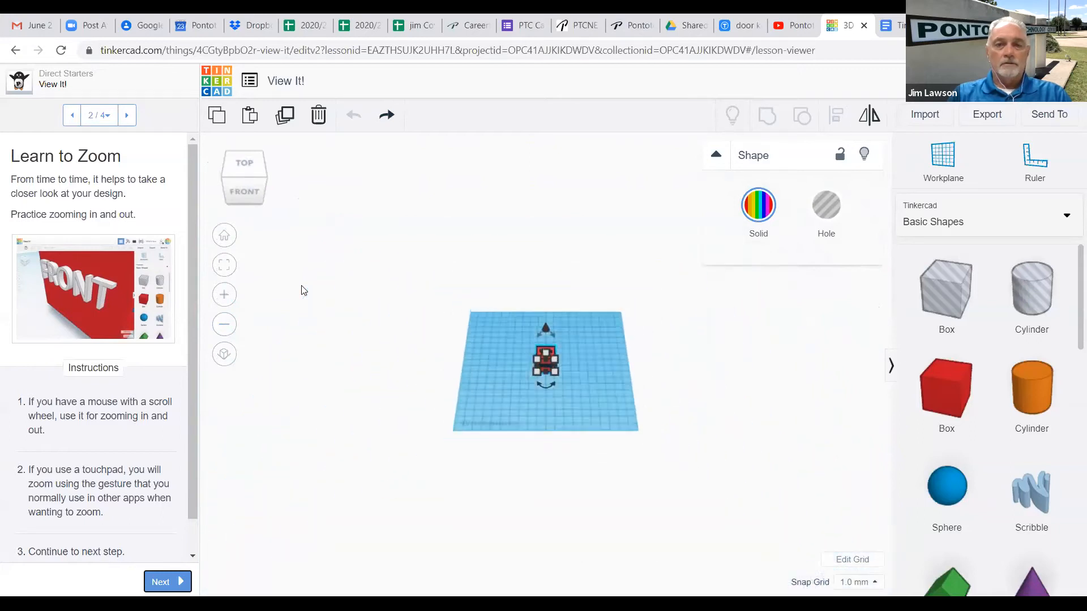
scroll(303, 290, "up", 6)
scroll(308, 286, "up", 2)
scroll(308, 286, "down", 2)
scroll(312, 282, "up", 2)
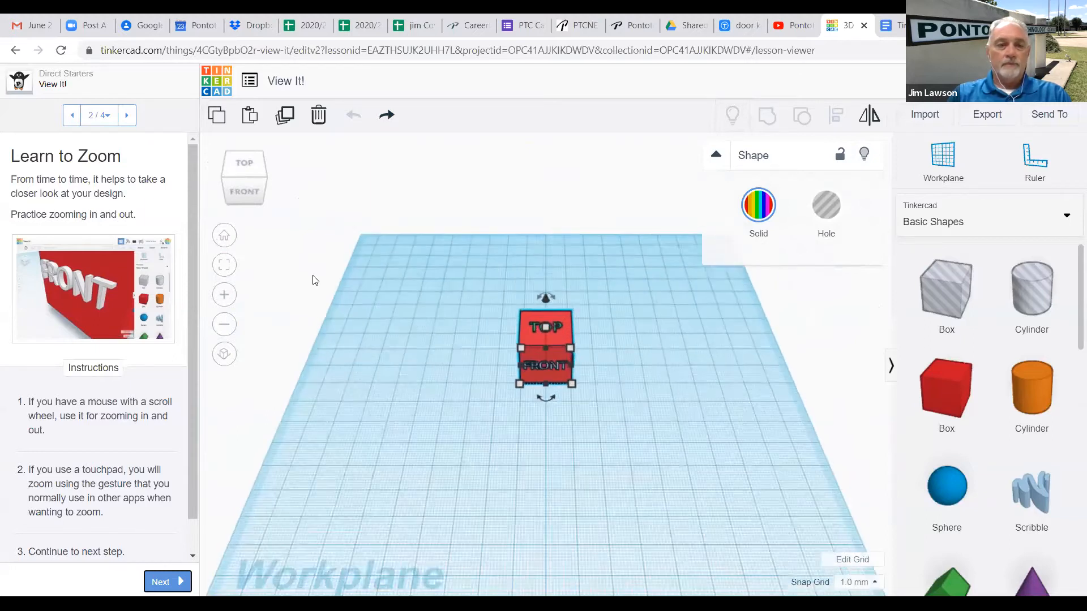
scroll(196, 556, "down", 1)
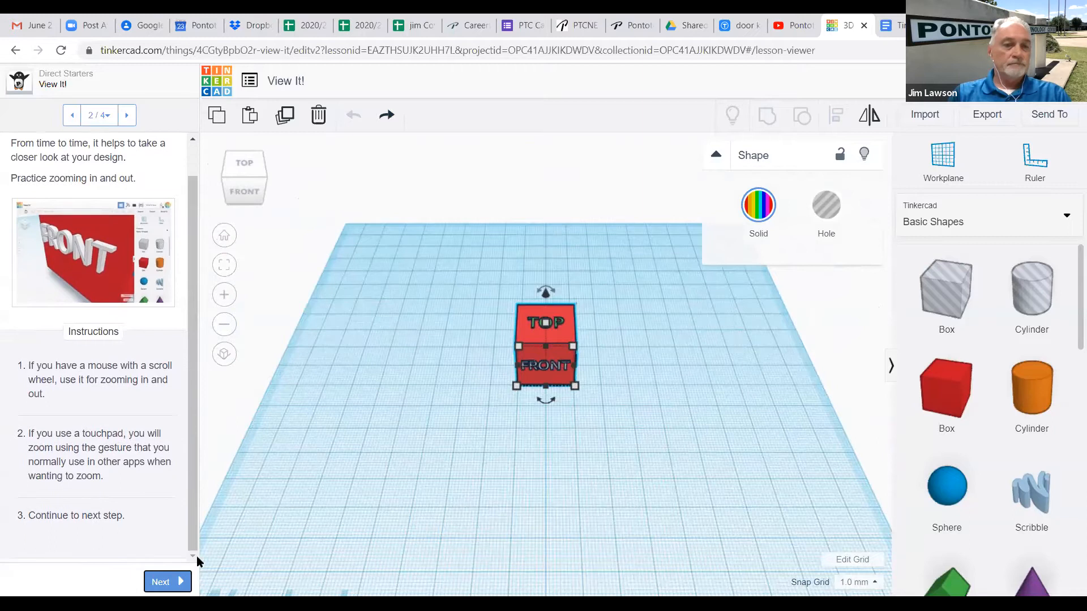
left_click(170, 583)
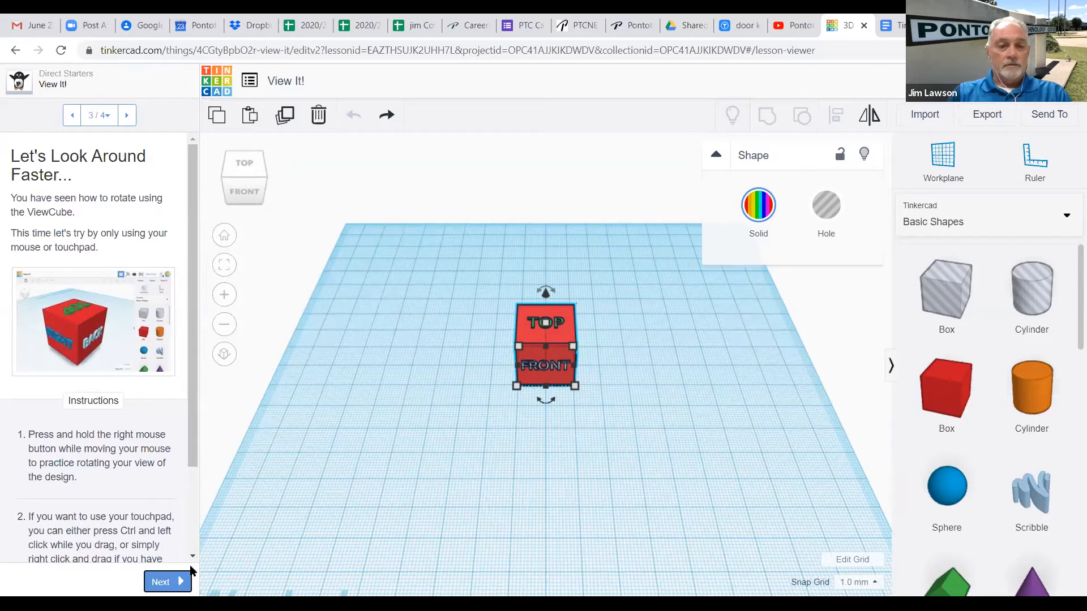
Read the Let's Look Around Faster instructions and practice rotating and shifting the view of the box.
left_click(192, 556)
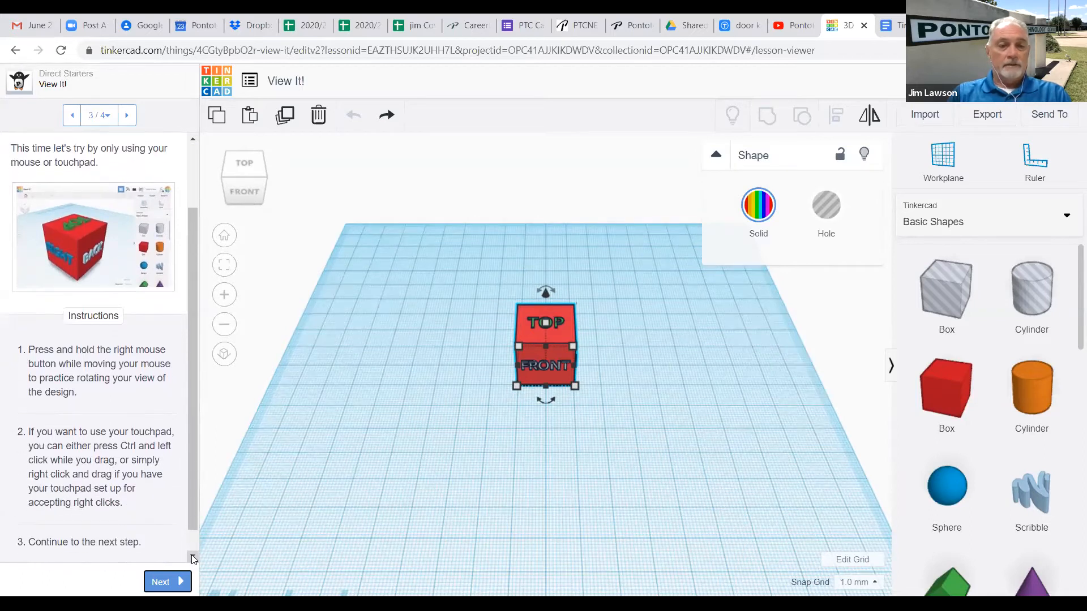
left_click(192, 558)
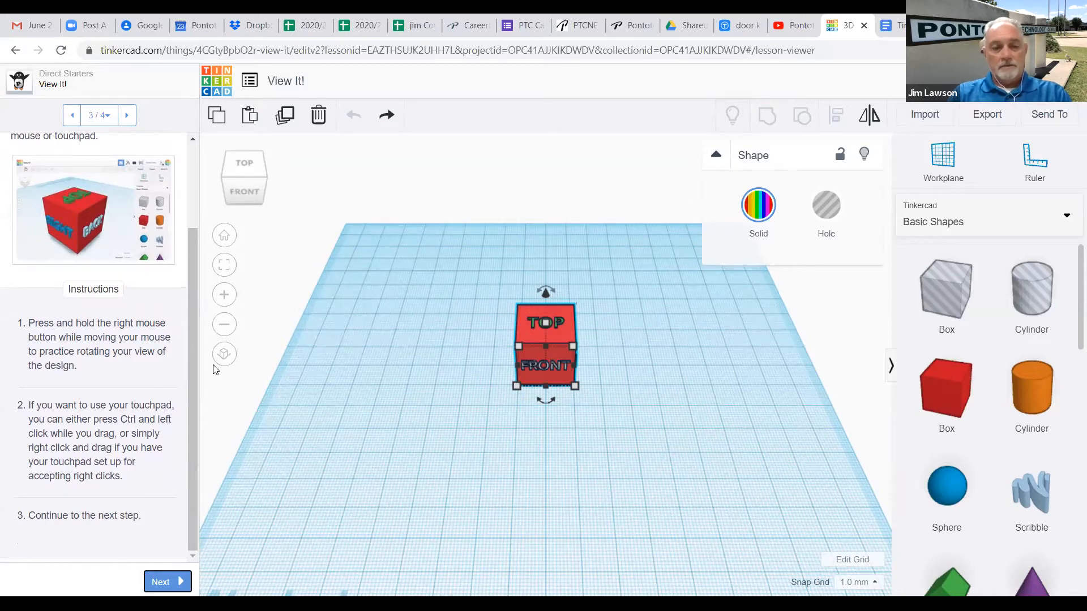
right_click_drag(612, 365, 572, 359)
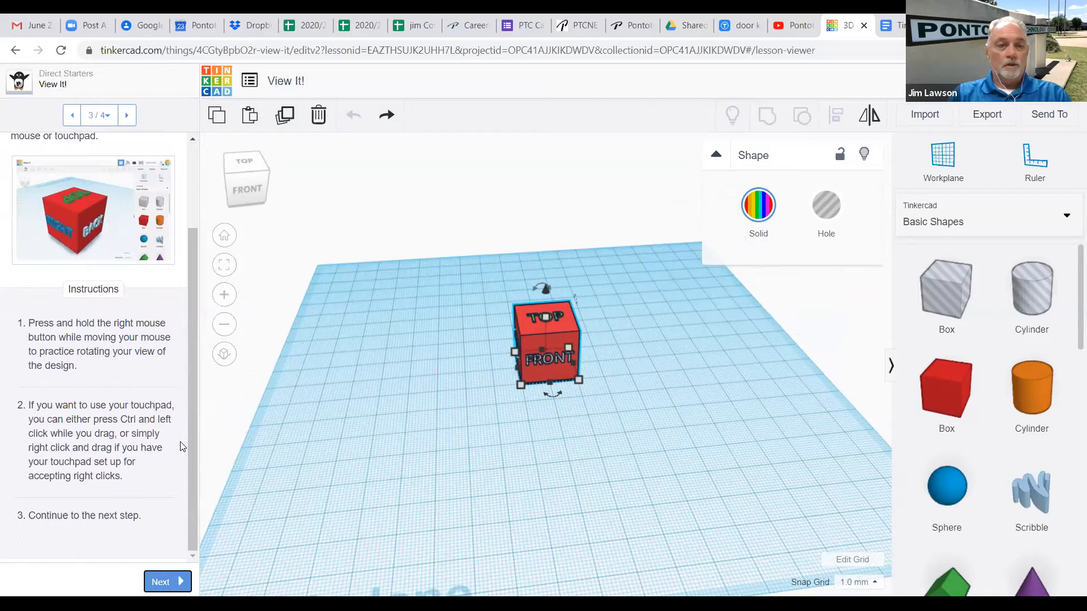
right_click_drag(319, 371, 292, 388)
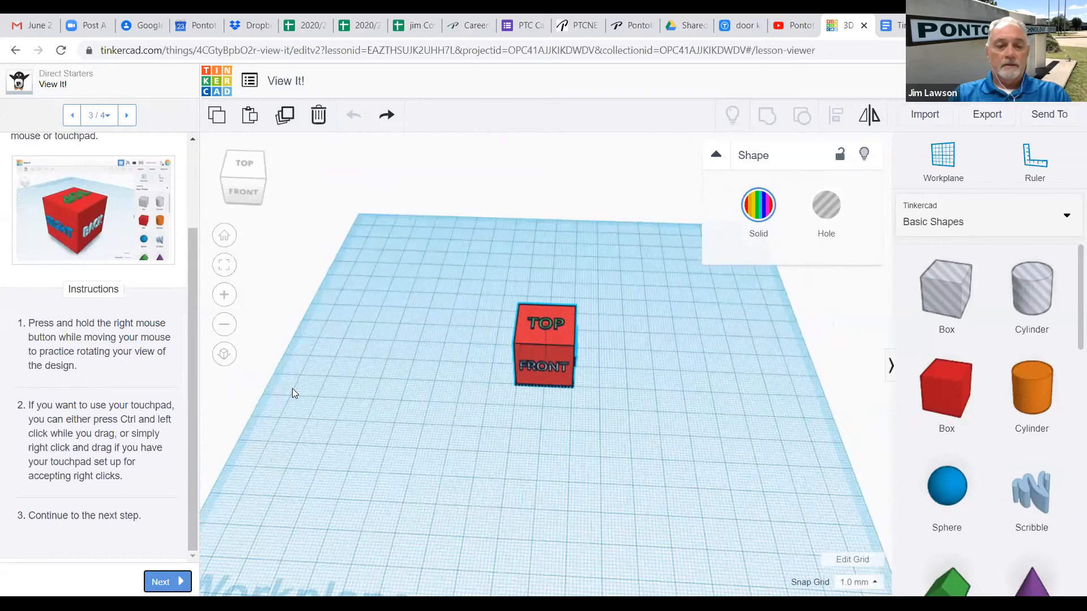
left_click_drag(292, 389, 367, 402)
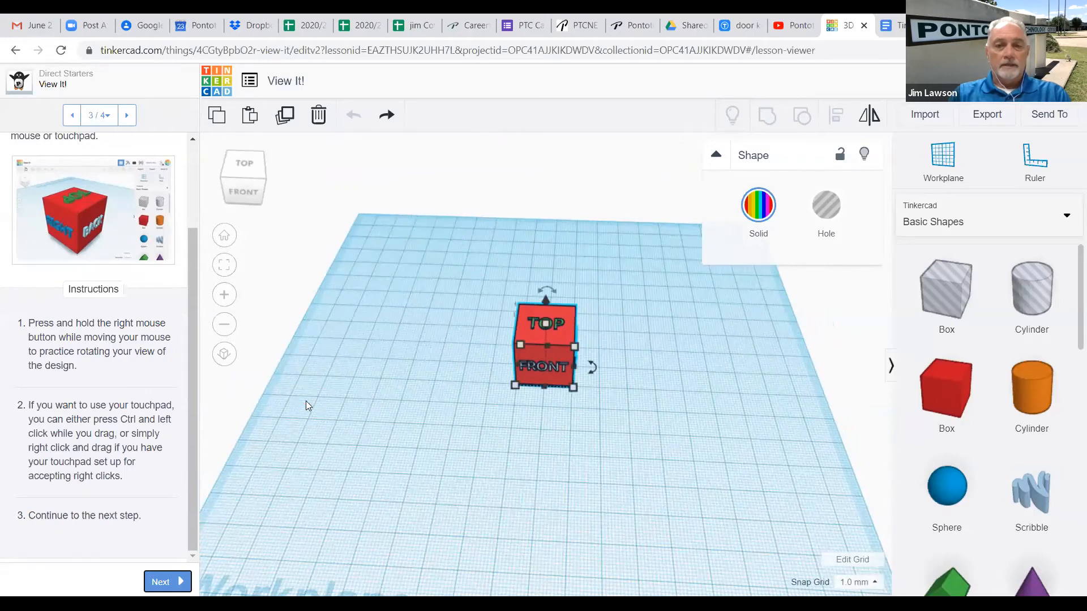
mouse_move(307, 398)
right_mouse_down()
mouse_move(347, 396)
mouse_move(318, 425)
mouse_move(303, 343)
mouse_move(300, 358)
mouse_move(339, 408)
mouse_move(389, 403)
mouse_move(298, 363)
mouse_move(308, 379)
mouse_move(238, 371)
mouse_move(293, 394)
right_mouse_up()
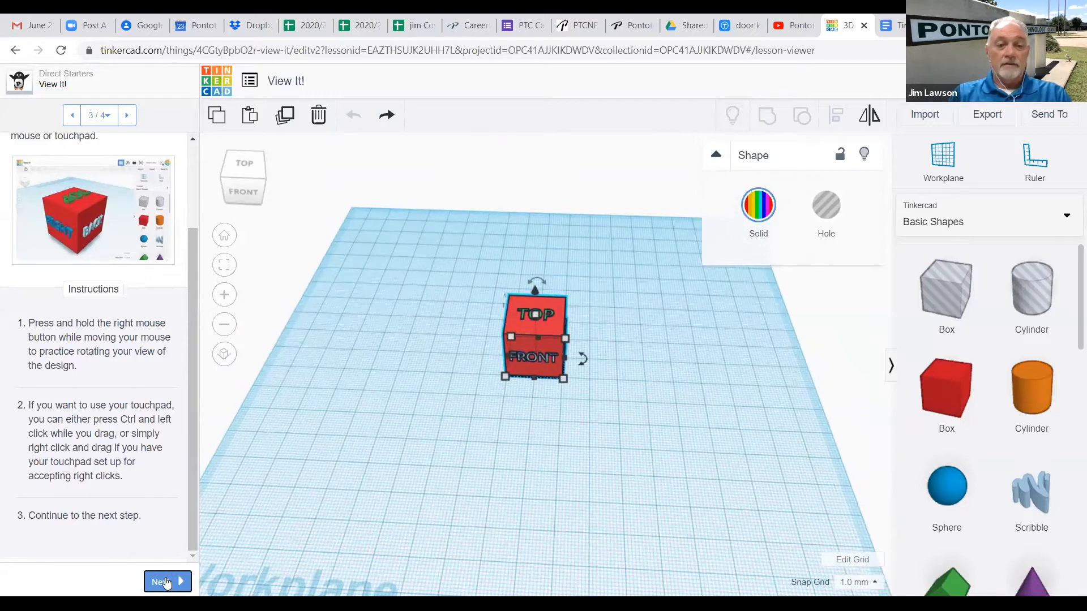
Finish the View It! lesson and advance to the Move Each Box step of the Move It! lesson.
left_click(166, 583)
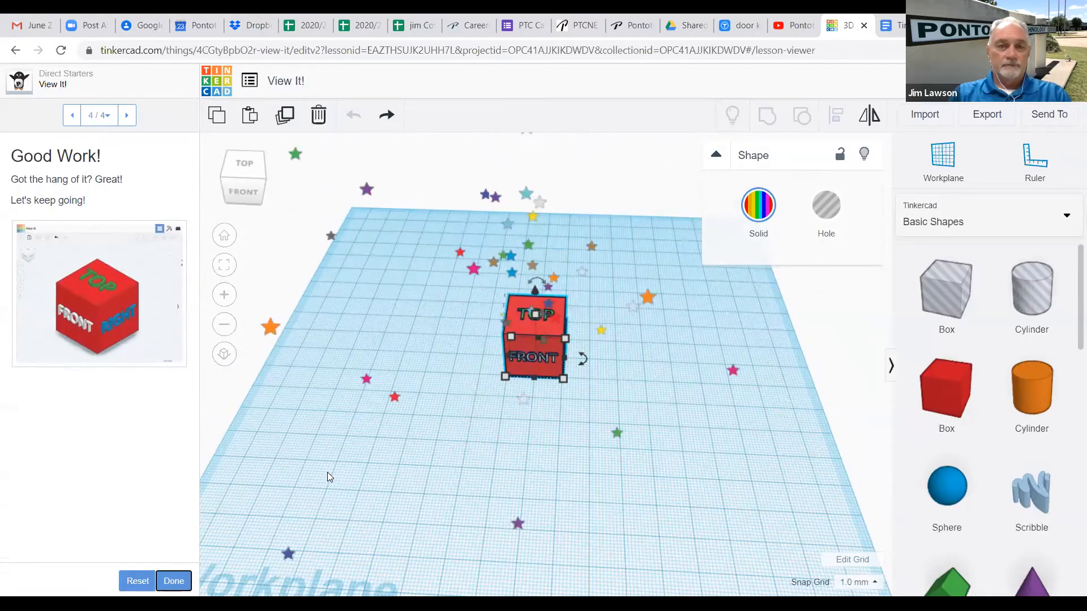
left_click(172, 583)
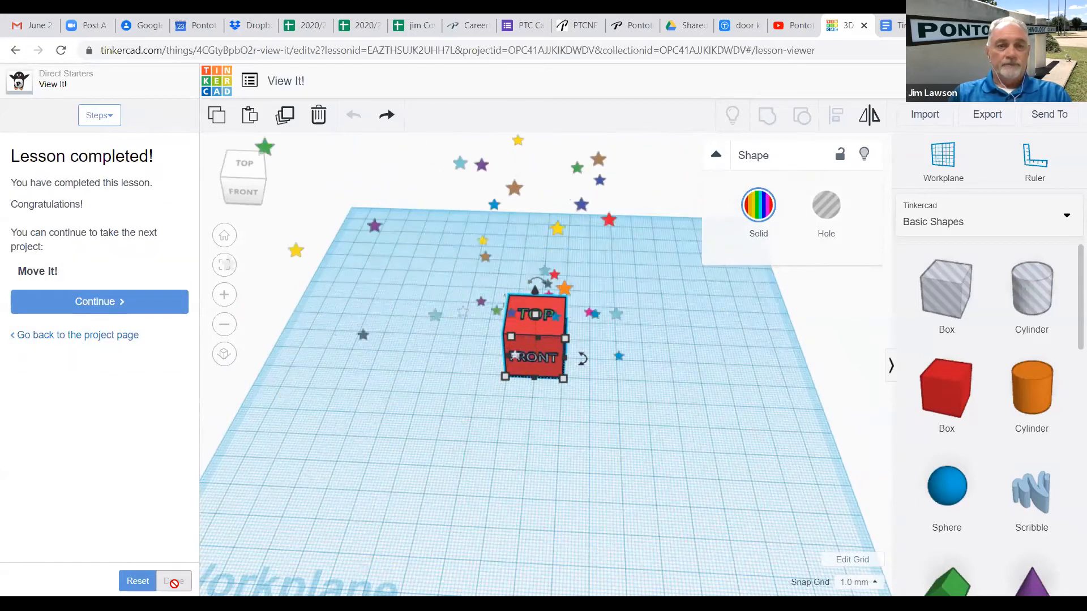
left_click(84, 300)
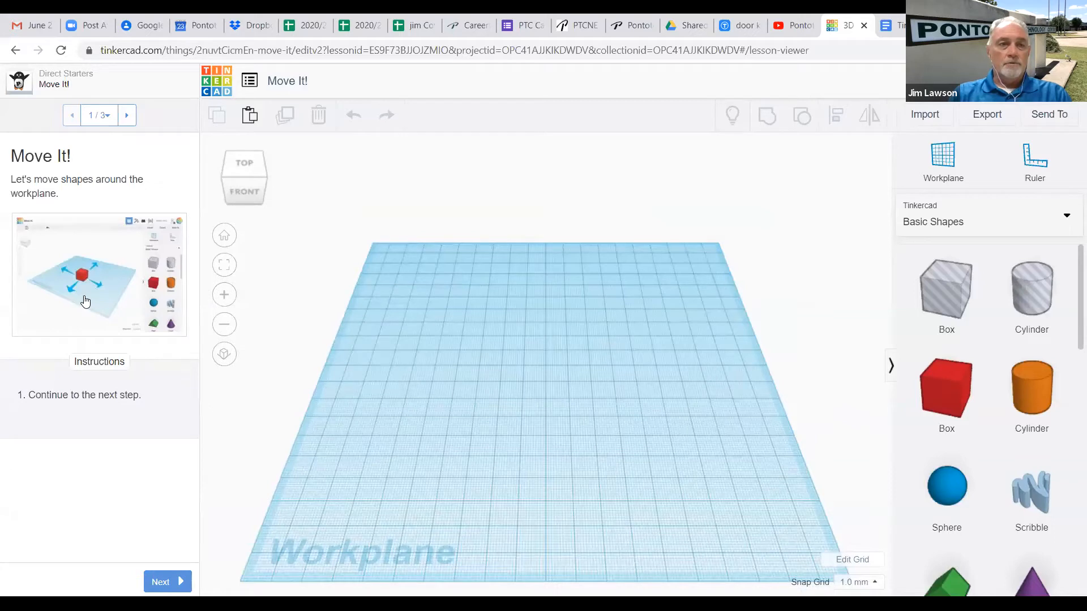
left_click(167, 582)
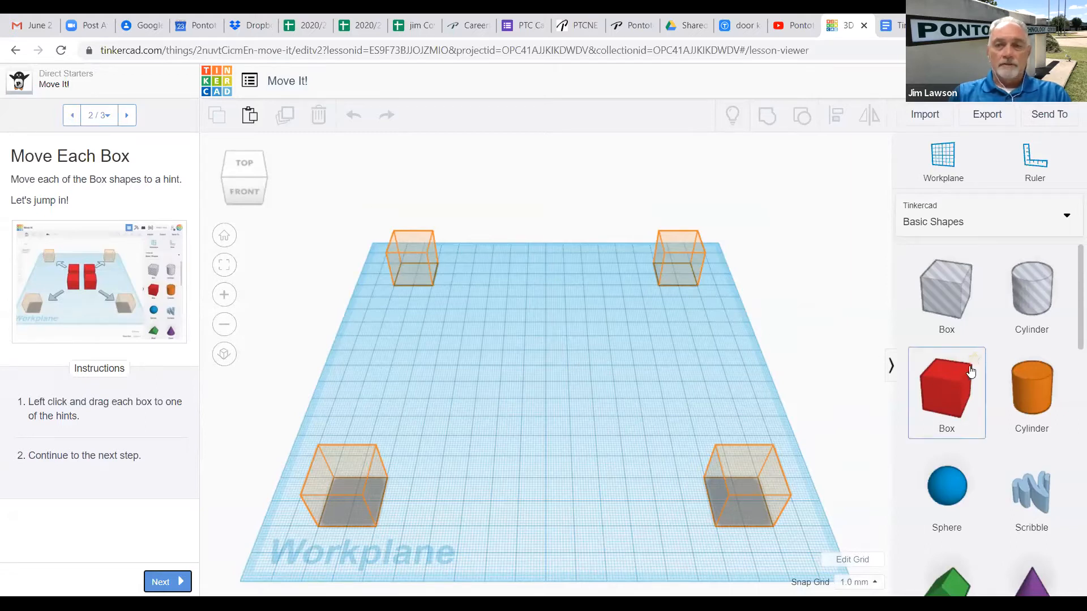
Place red boxes on the back-left, front-left and back-right hints, and align the front-left box with its hint.
left_click_drag(950, 398, 418, 273)
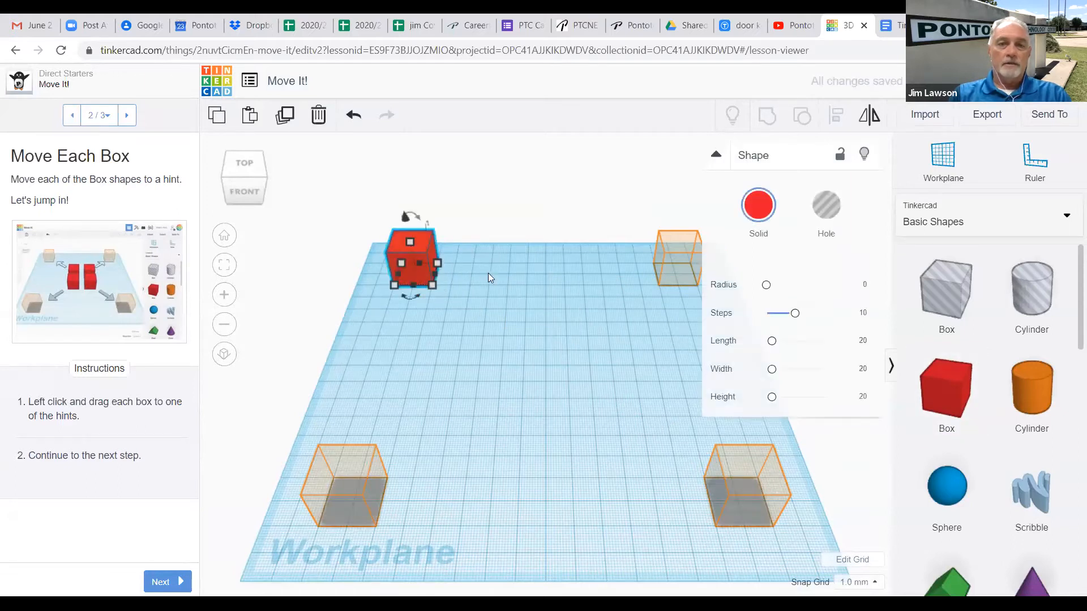
left_click_drag(953, 390, 354, 502)
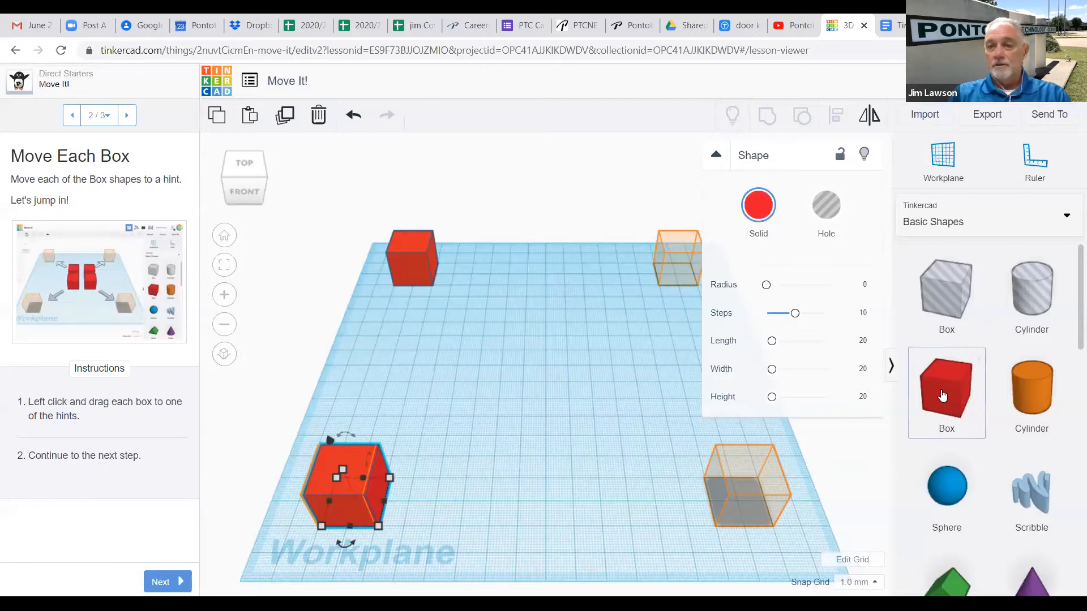
left_click(585, 343)
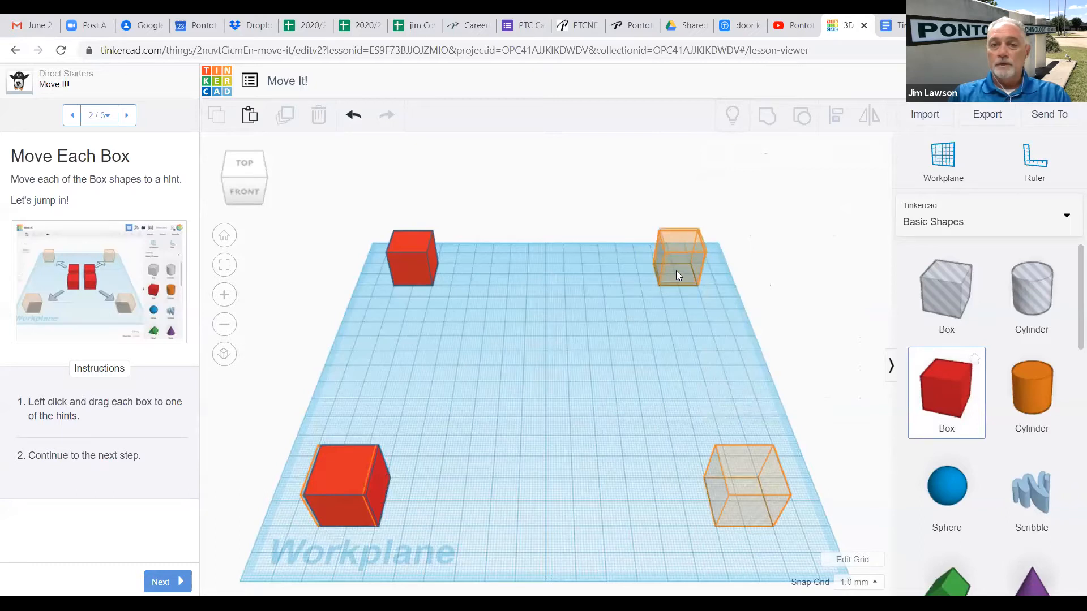
left_click(675, 274)
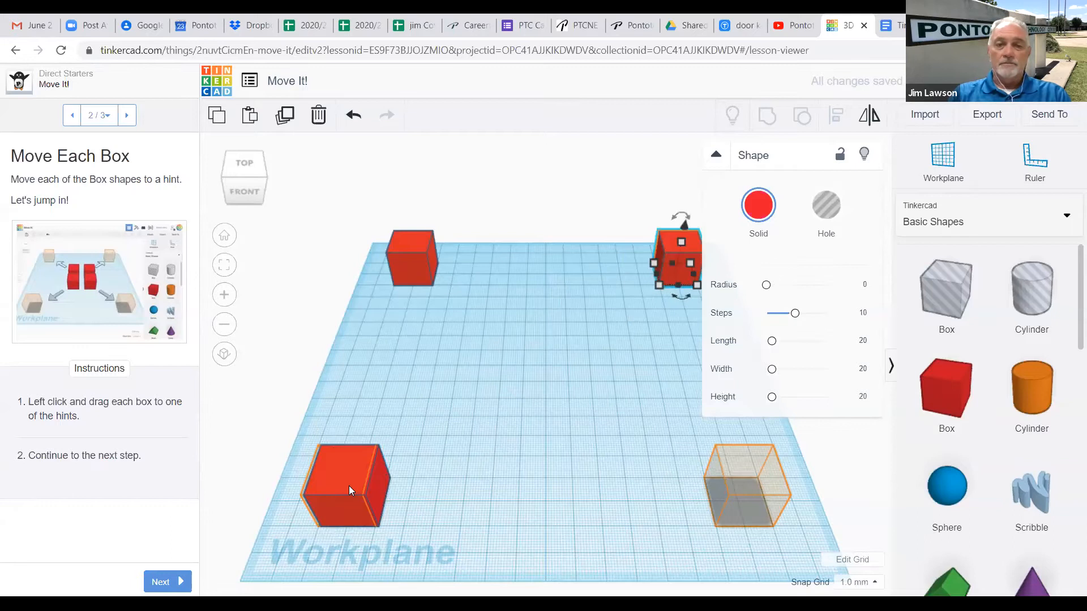
mouse_move(346, 483)
left_mouse_down()
mouse_move(412, 478)
mouse_move(346, 483)
left_mouse_up()
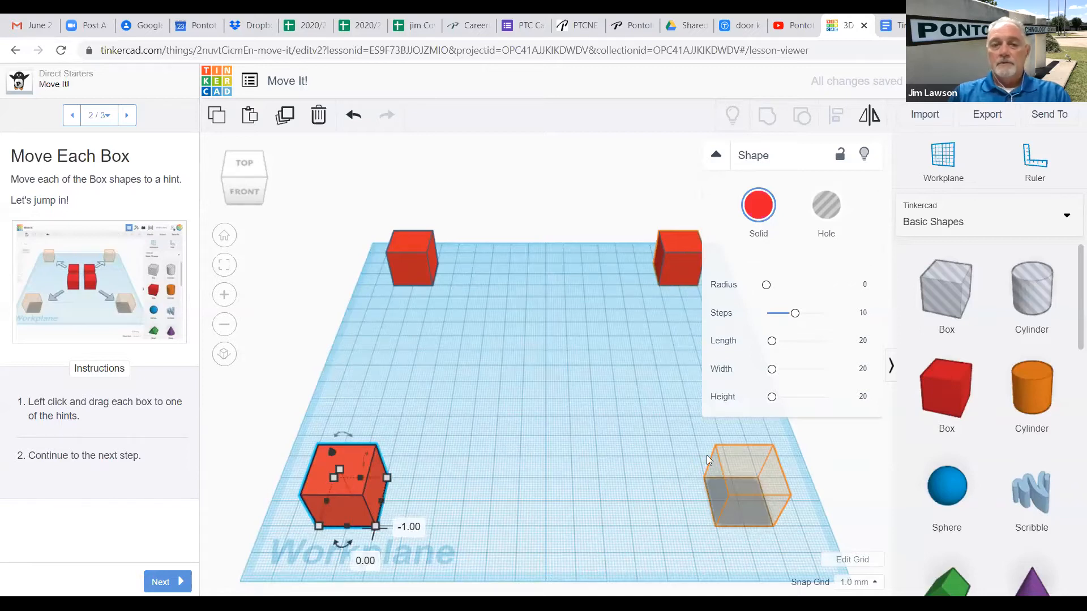
Place a red box on the front-right hint and nudge it into alignment.
left_click(765, 487)
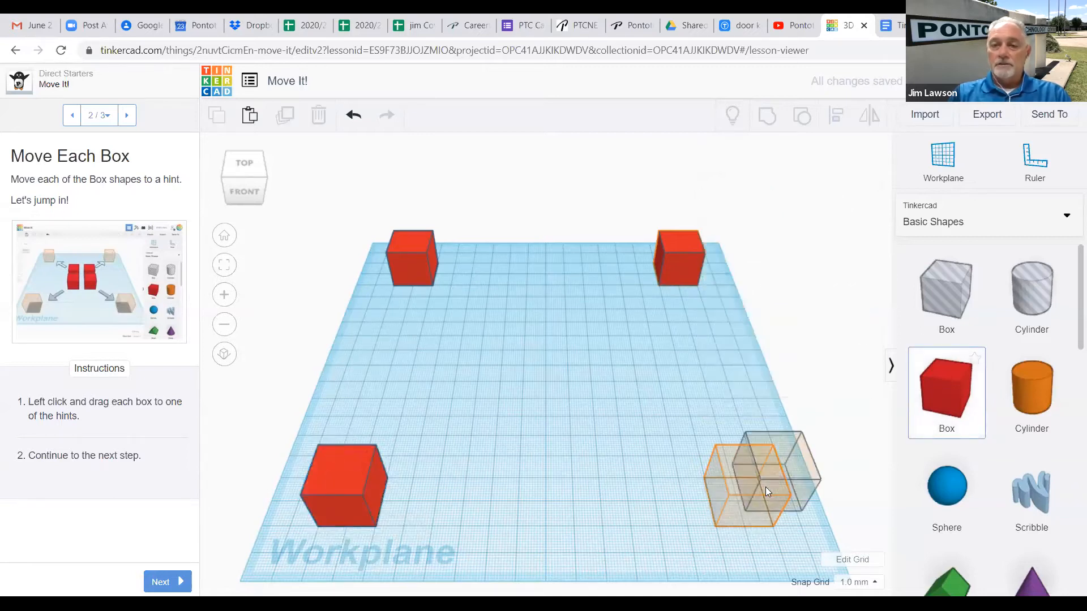
left_click(737, 502)
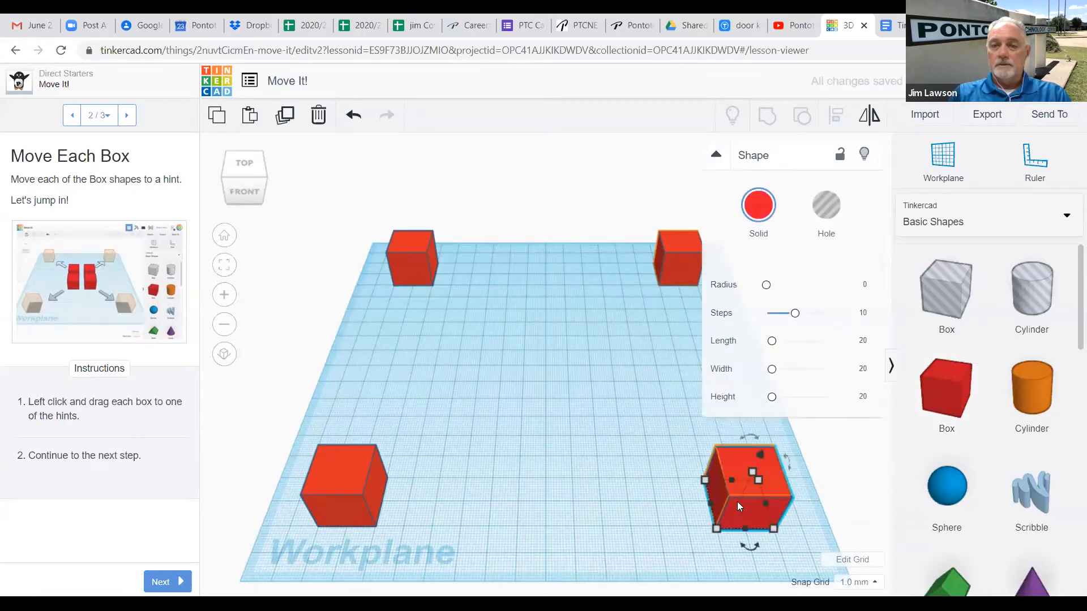
left_click_drag(736, 500, 738, 500)
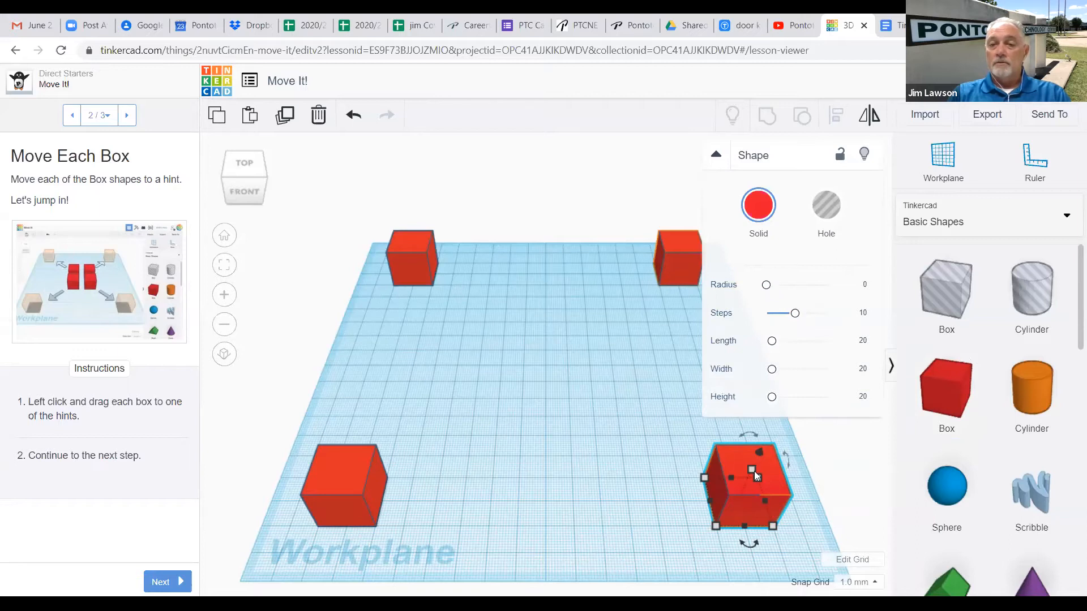
left_click(571, 339)
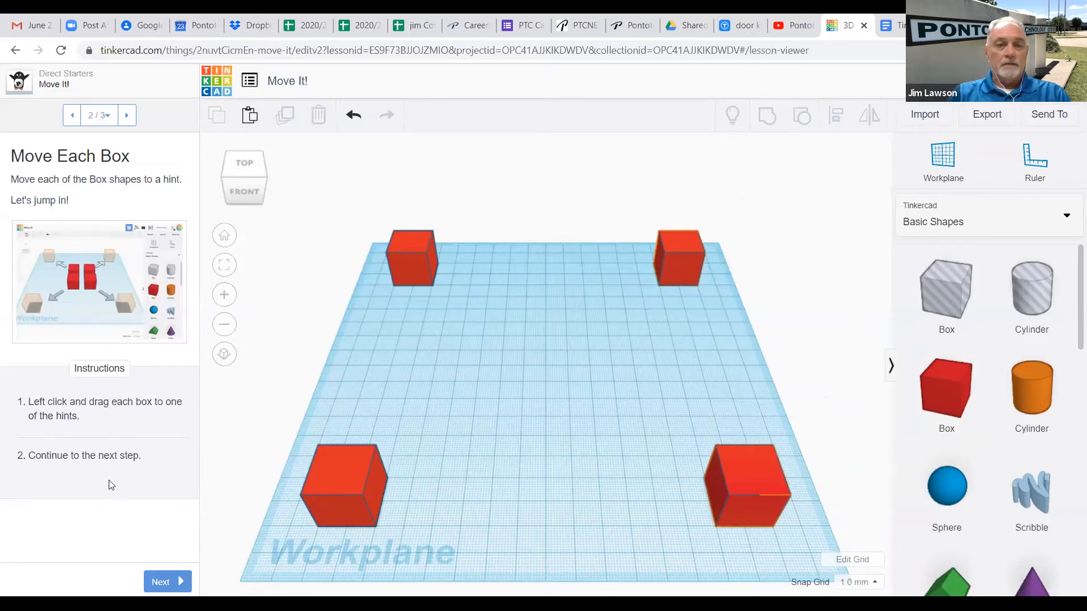
Finish the Move It! lesson and continue to the Rotate It! lesson.
left_click(161, 582)
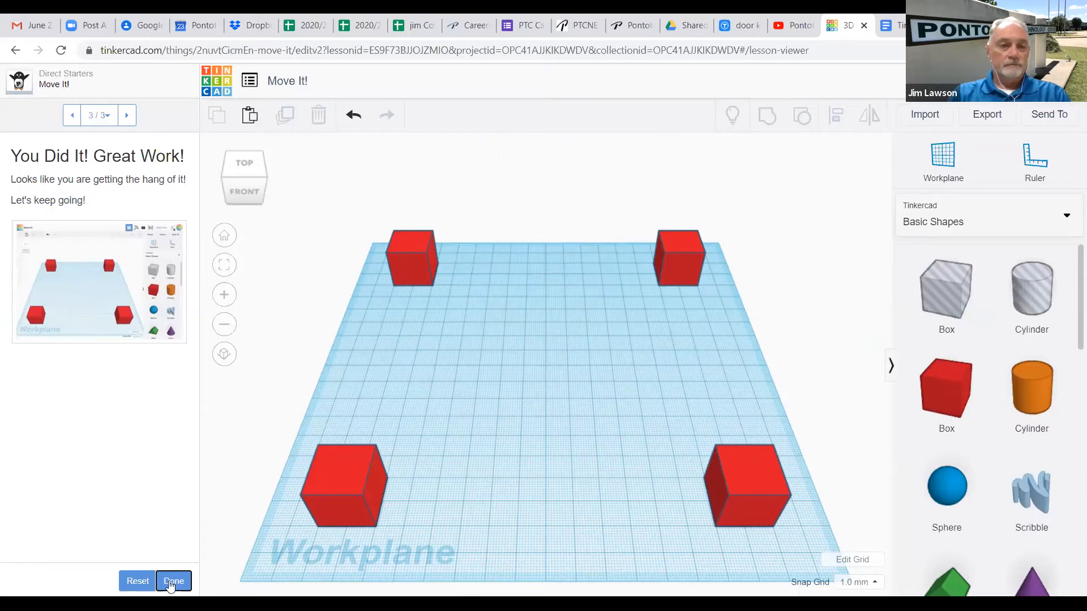
left_click(169, 585)
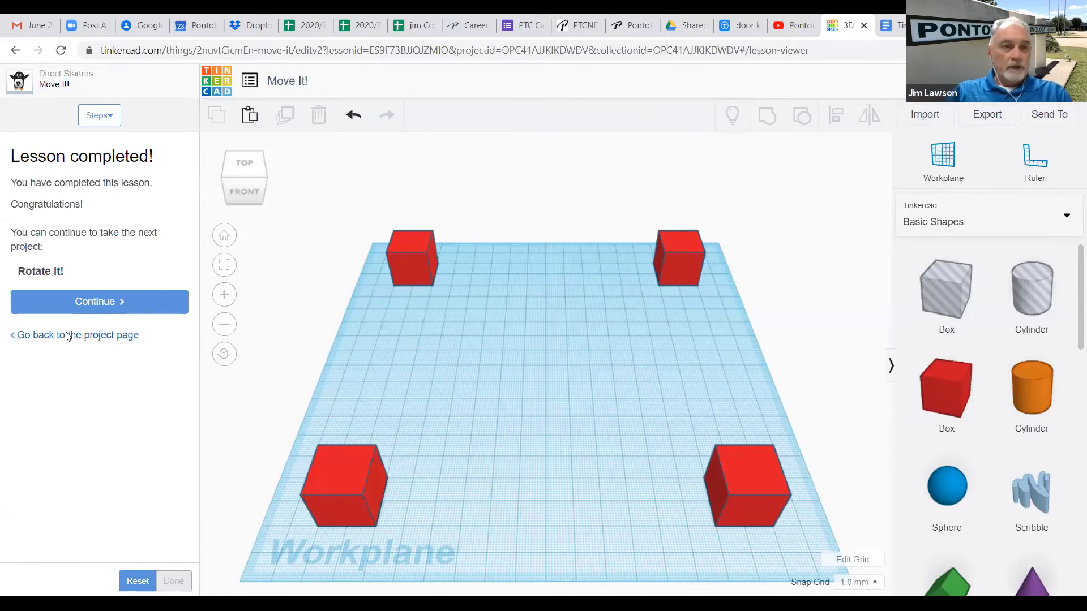
left_click(102, 303)
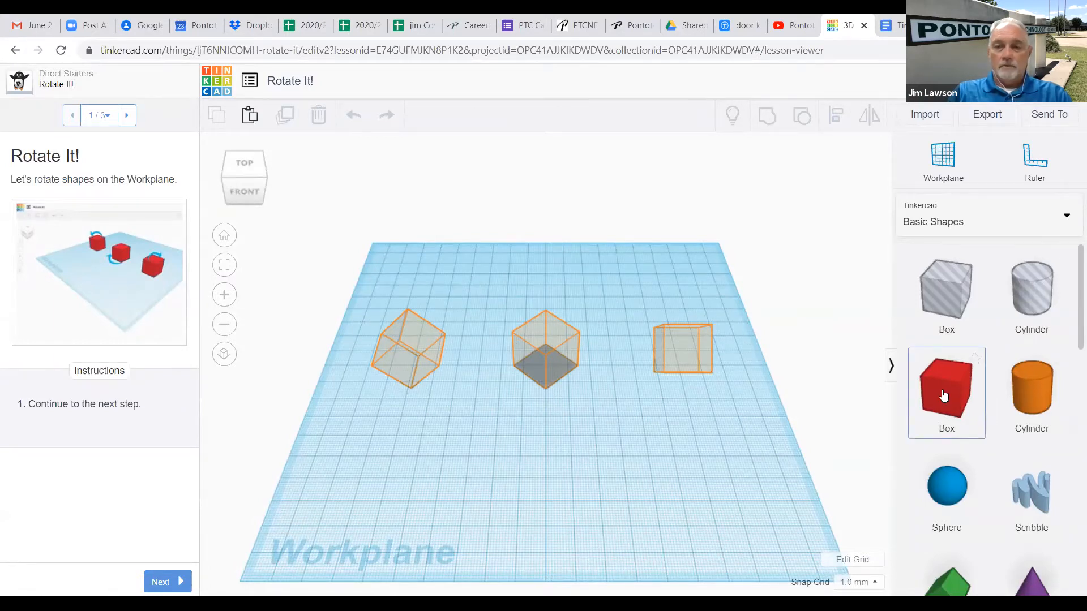
Place a red box near the workplane's front-right corner and go through the Rotate Each Box instructions.
left_click_drag(943, 396, 716, 488)
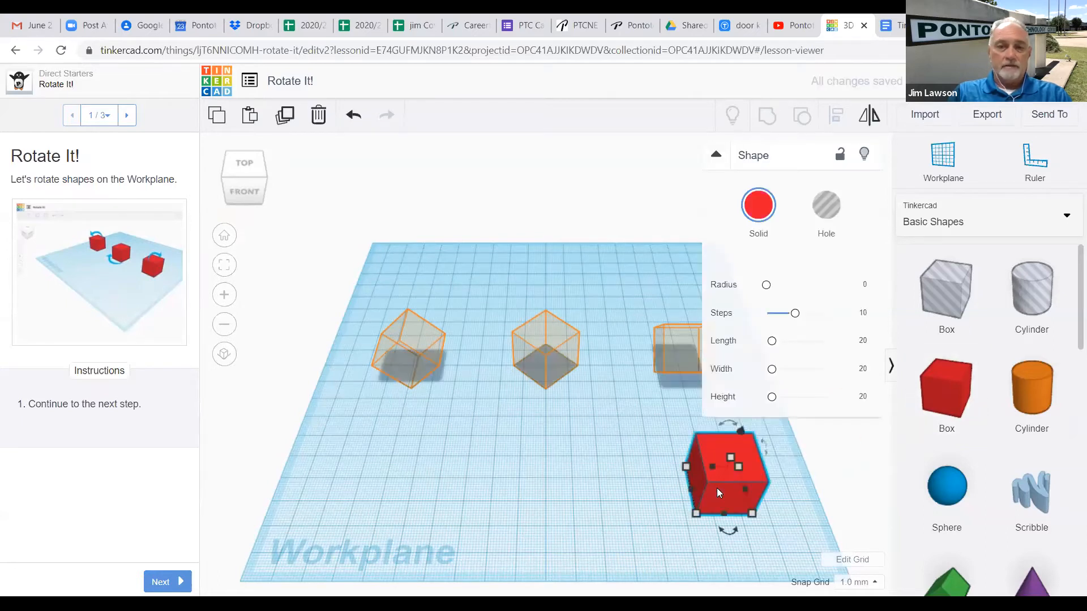
left_click(166, 584)
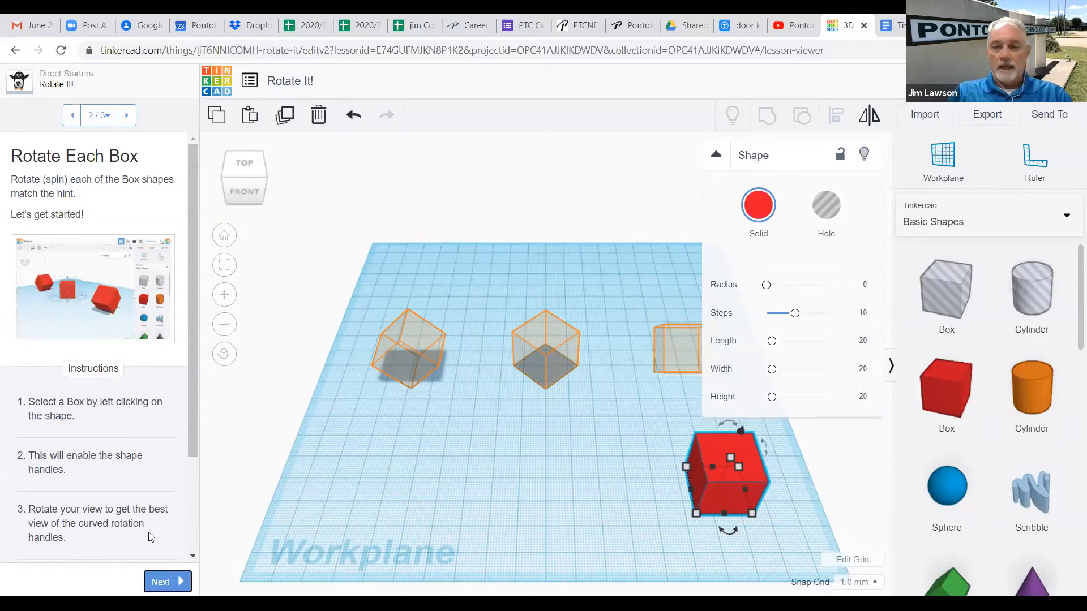
mouse_move(729, 535)
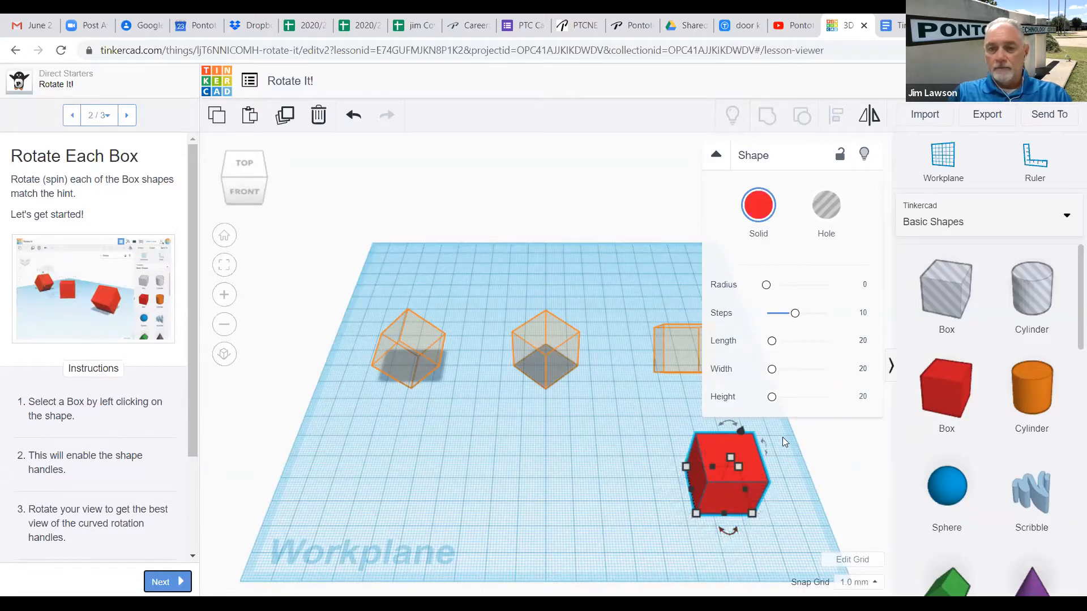
mouse_move(765, 443)
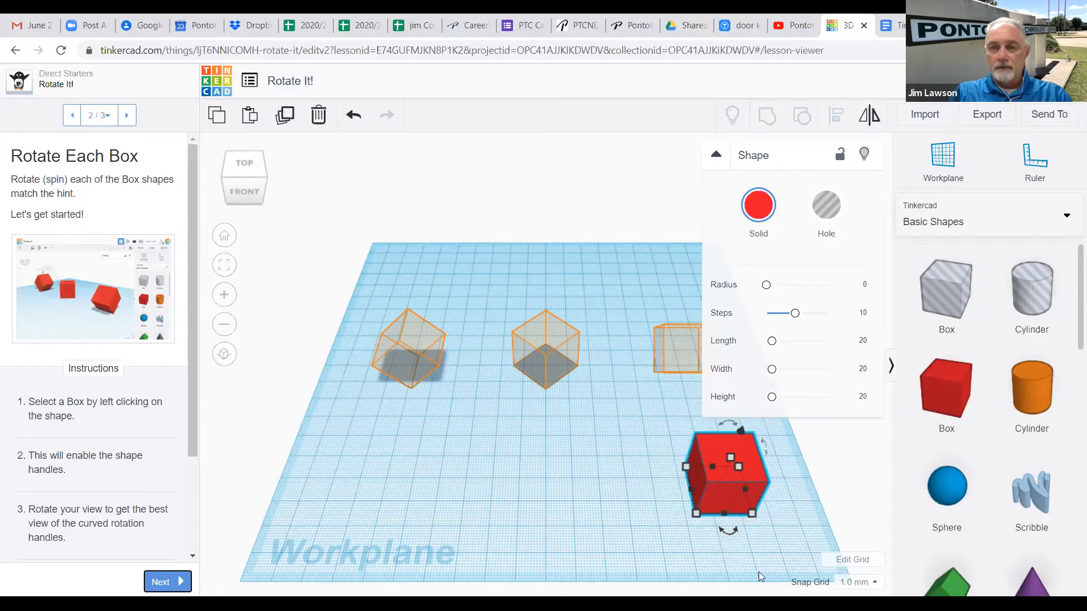
left_click(637, 423)
left_click(701, 439)
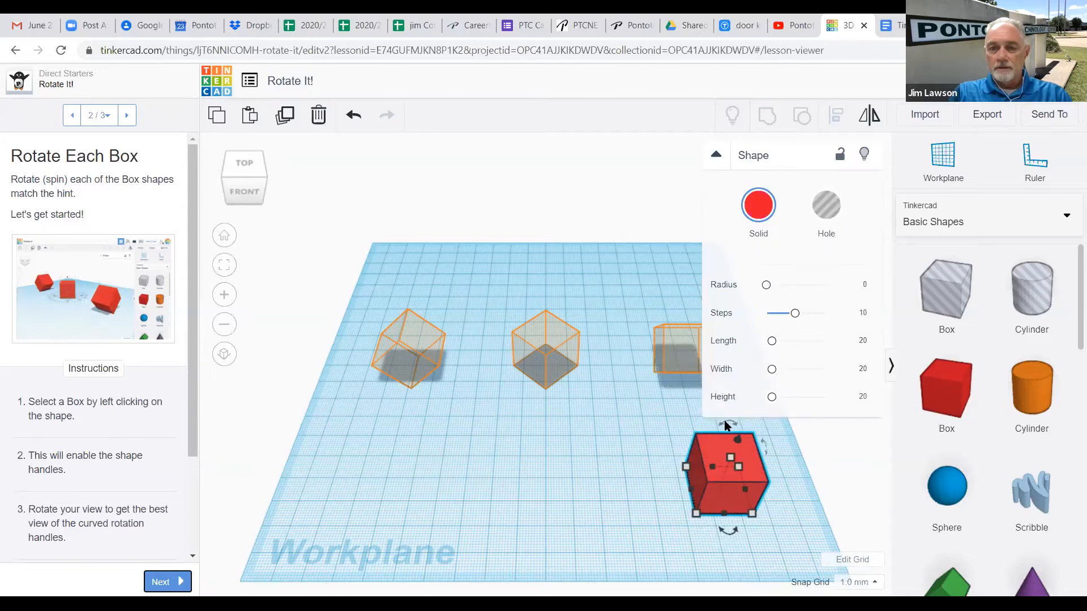
mouse_move(726, 423)
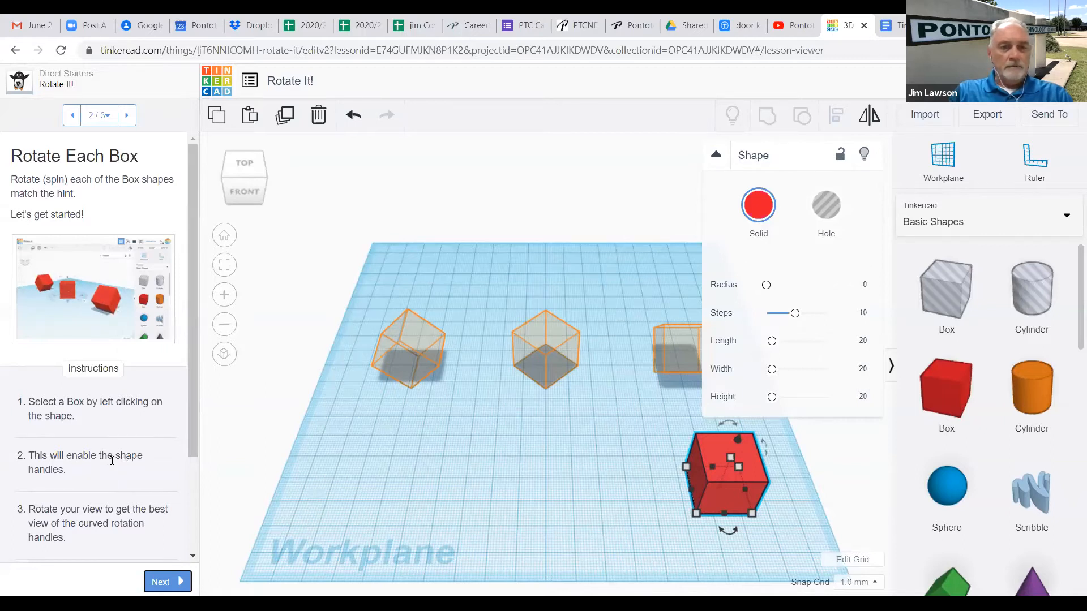
left_click_drag(192, 432, 204, 543)
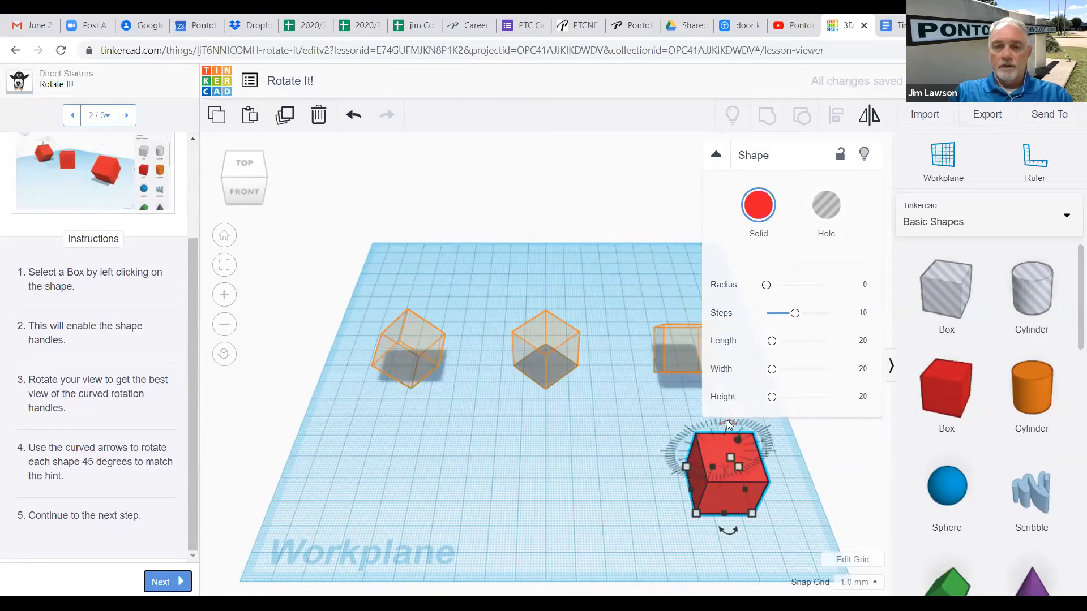
Tilt the front-right box sideways by about 45 degrees and move it onto the left hint.
left_click_drag(727, 420, 756, 433)
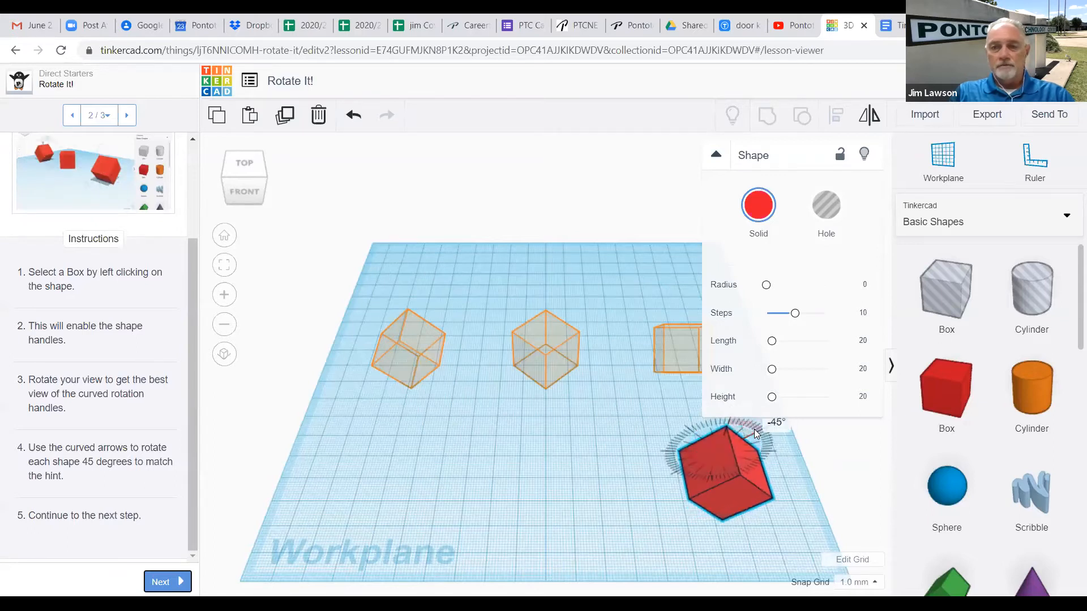
left_click_drag(754, 429, 754, 429)
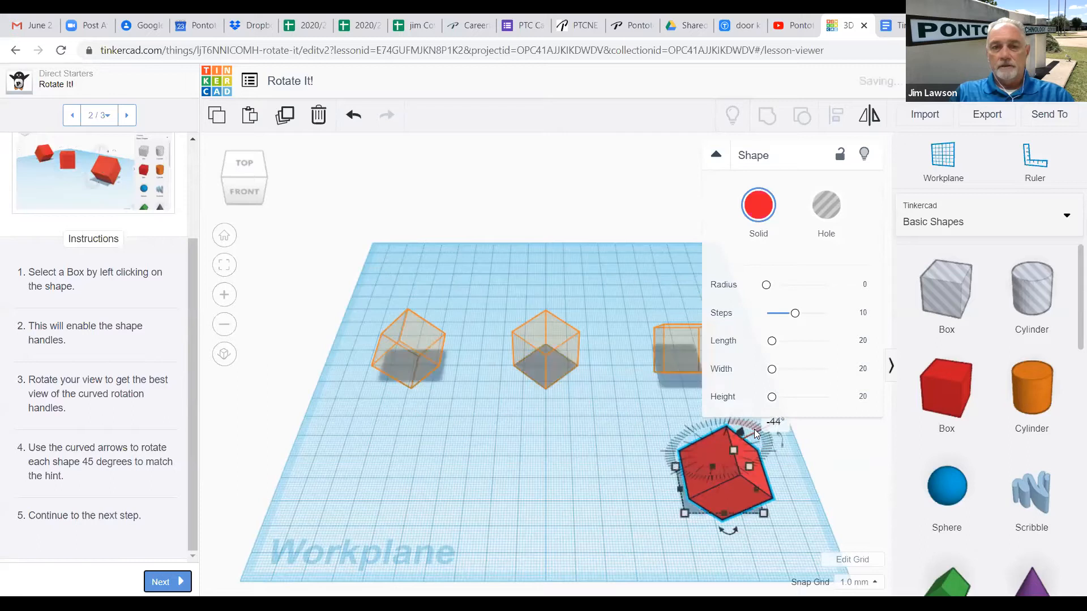
left_click_drag(724, 491, 398, 358)
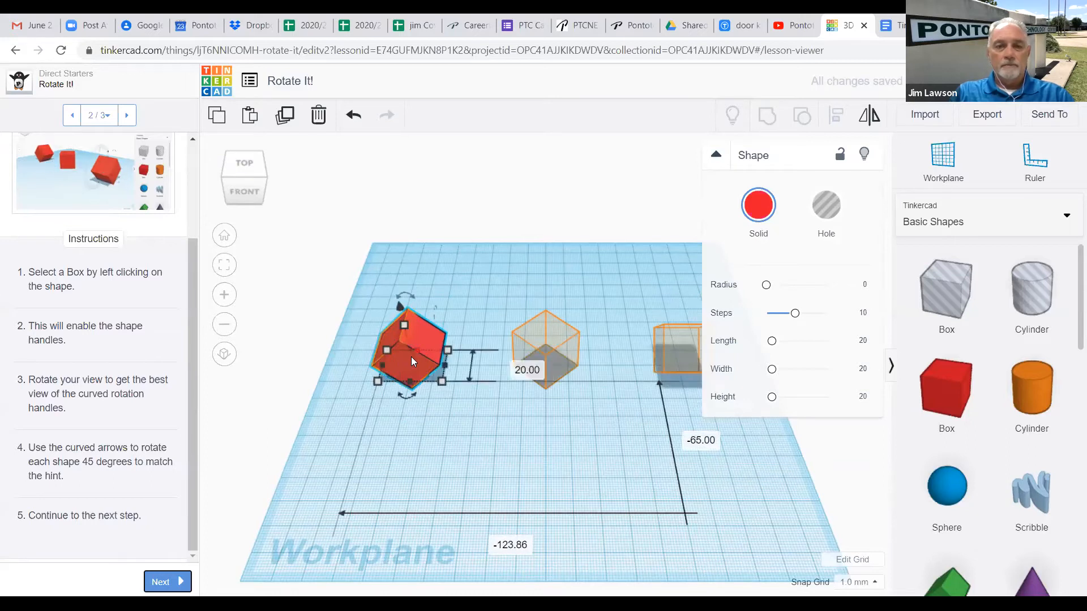
left_click(757, 492)
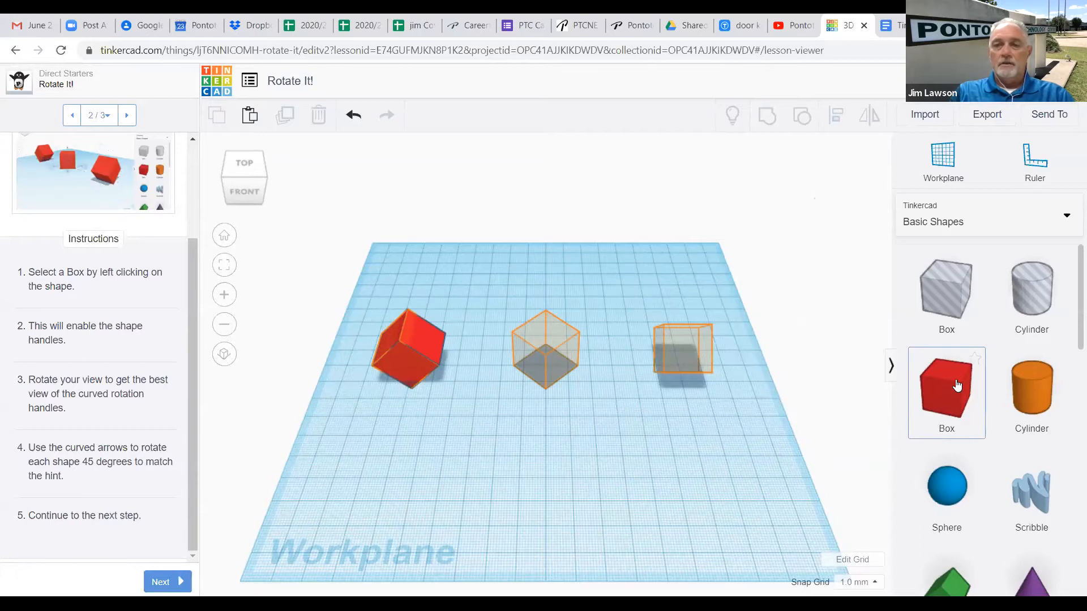
Place a second red box in front of the middle hint and rotate it -45 degrees about its vertical axis.
left_click_drag(922, 405, 550, 473)
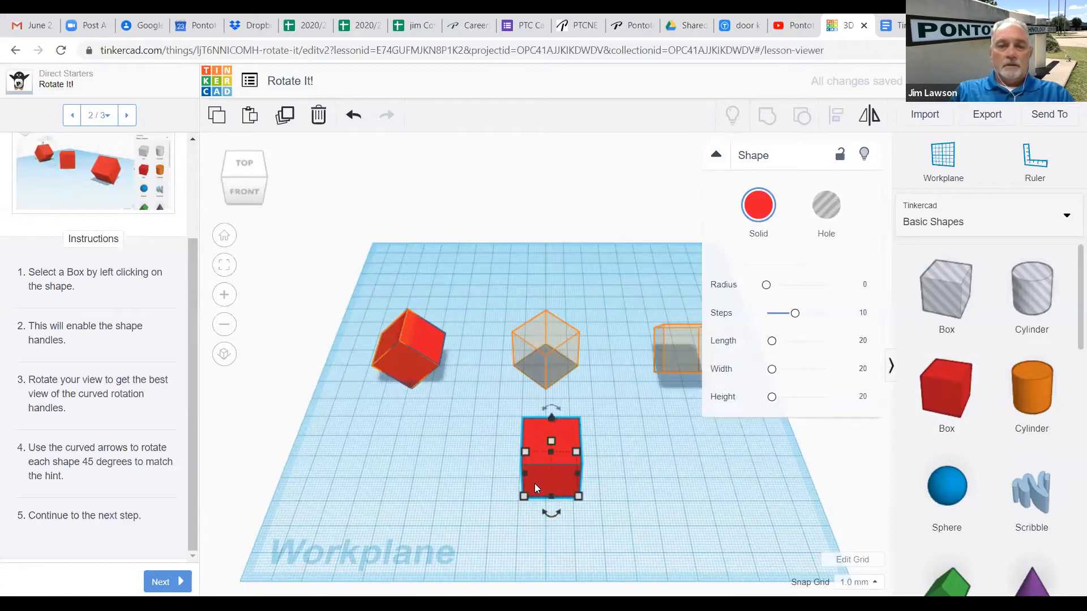
mouse_move(550, 515)
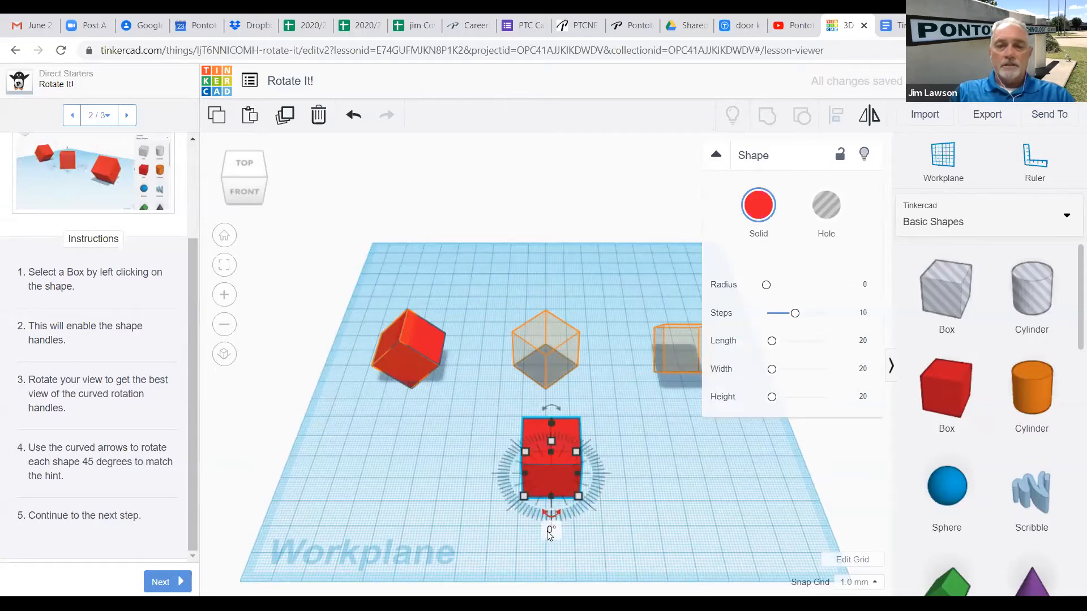
left_click_drag(552, 517, 586, 508)
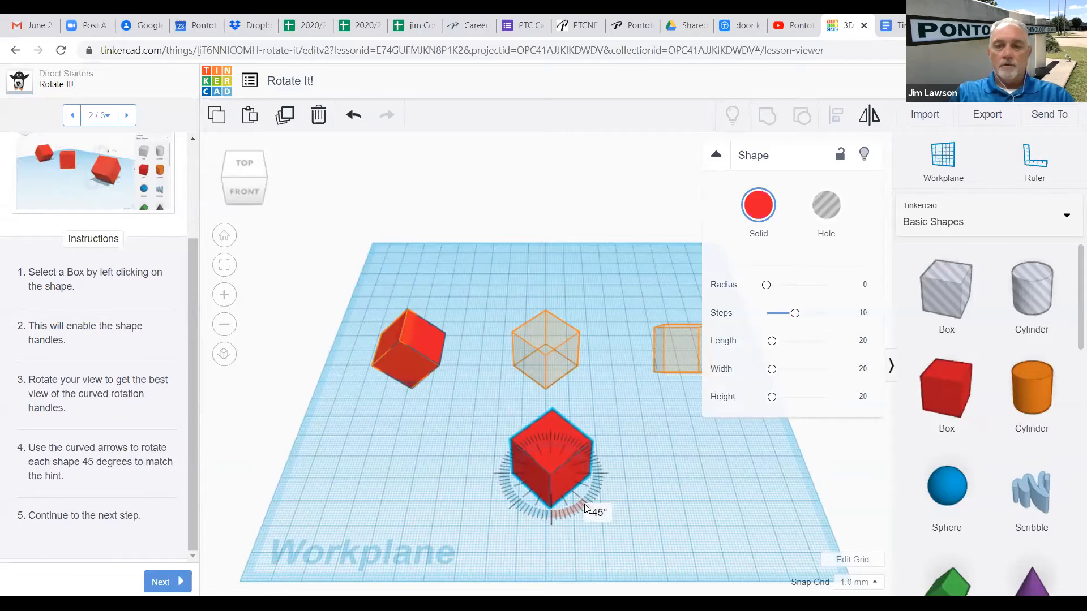
left_click_drag(585, 507, 585, 507)
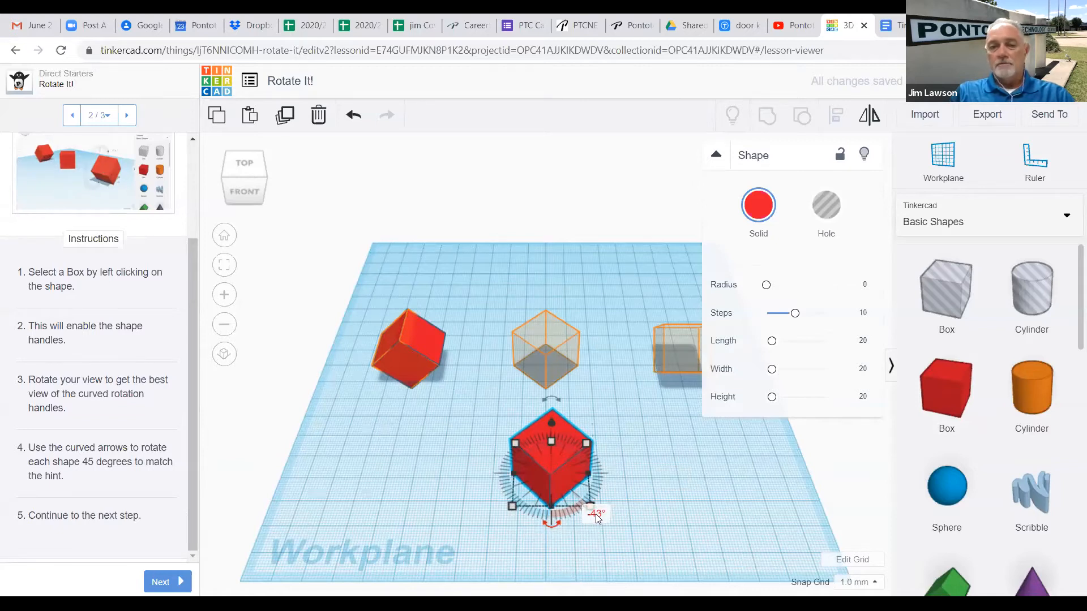
left_click(597, 516)
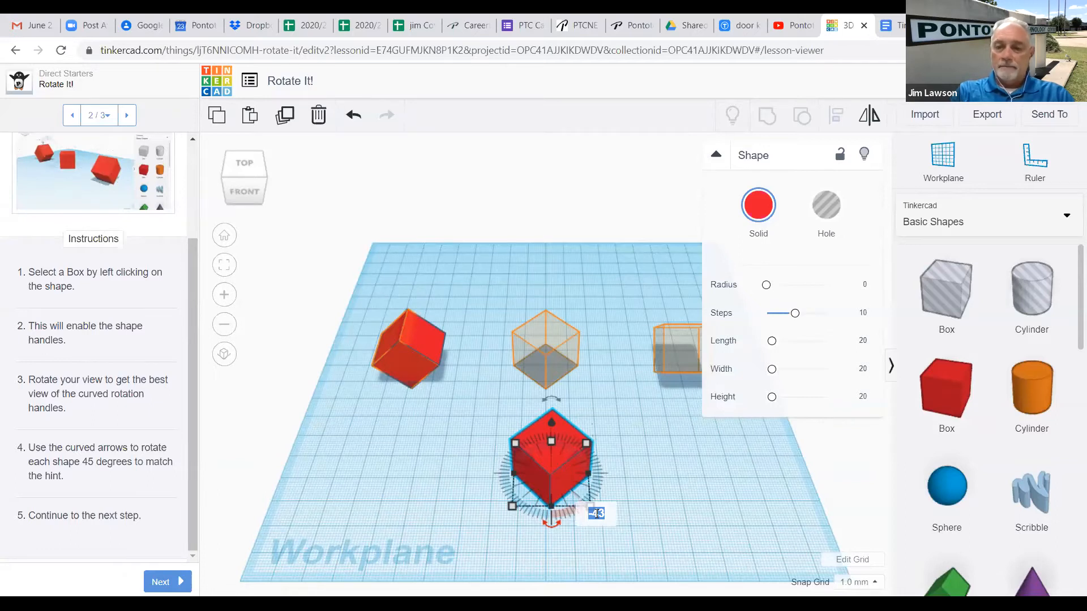
type("-454")
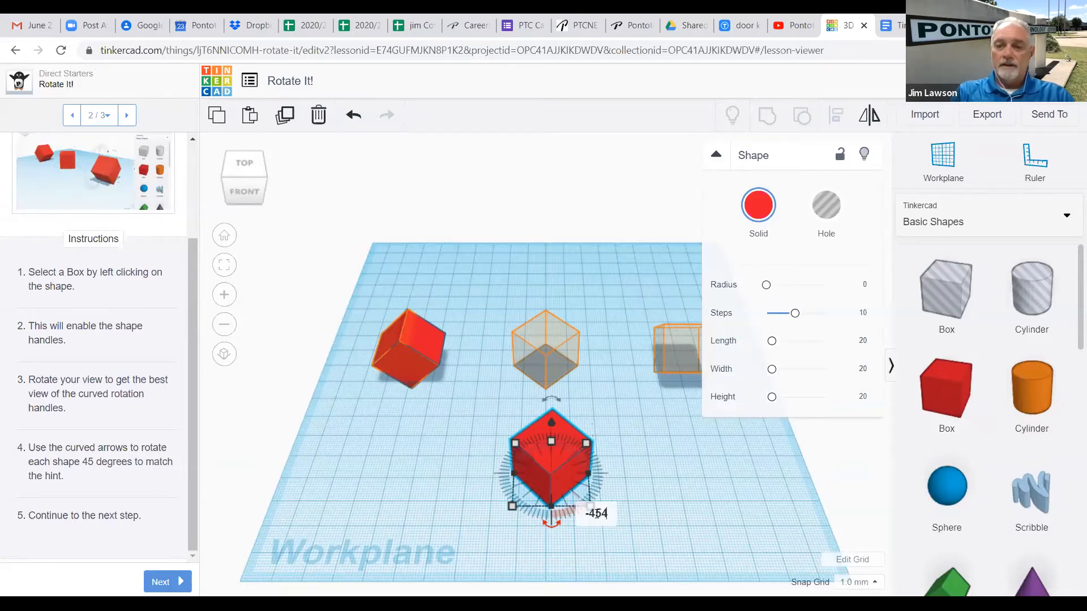
key("BackSpace")
key("BackSpace")
key("BackSpace")
type("45")
key("Return")
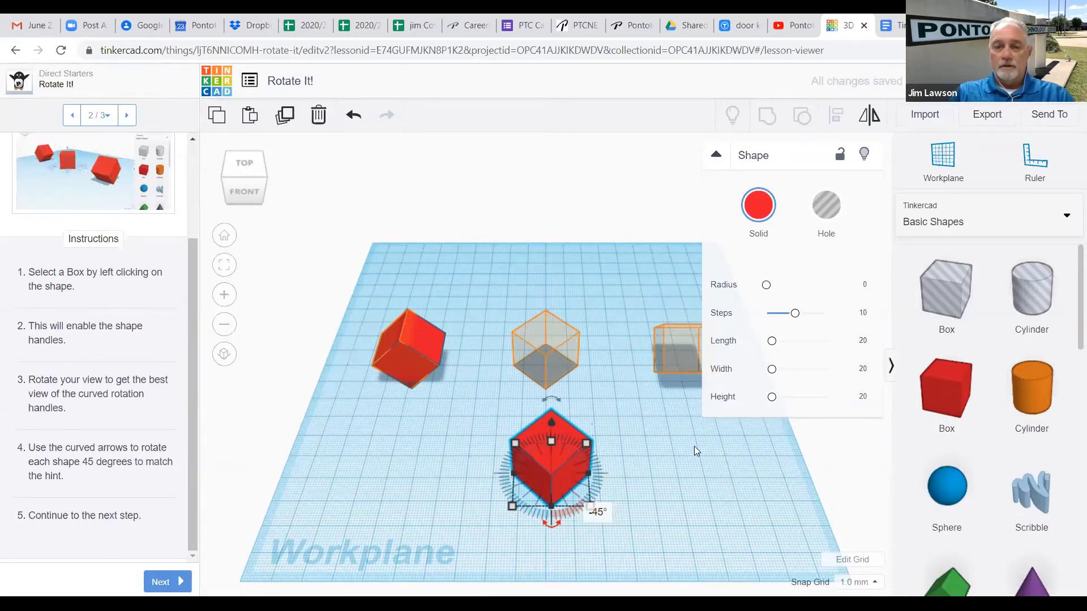
Try a rotation of -50 degrees on the second box, and set it back to -45 degrees.
left_click(600, 512)
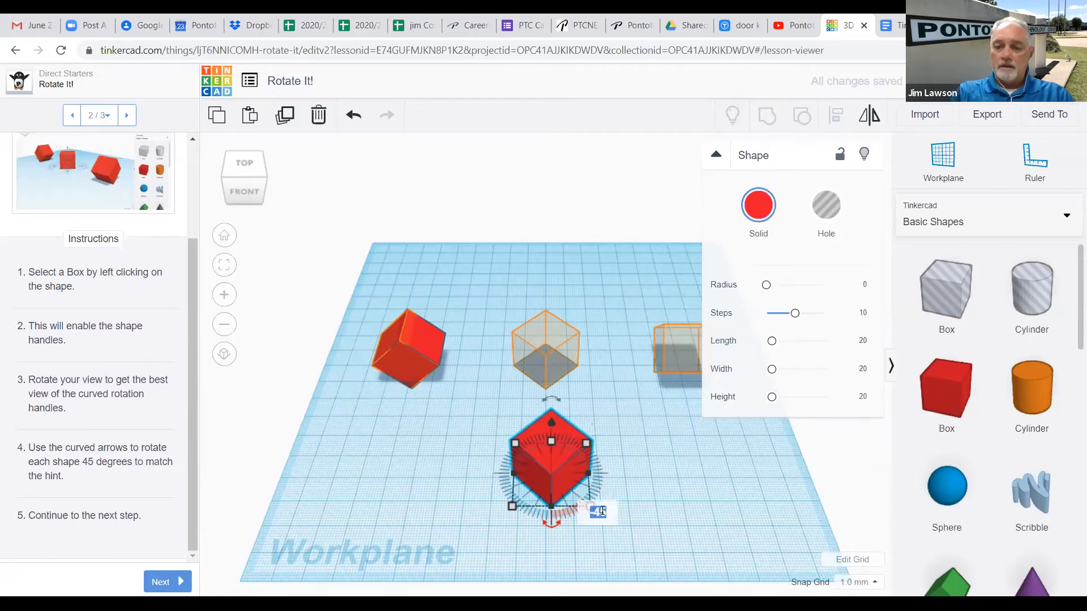
type("-50")
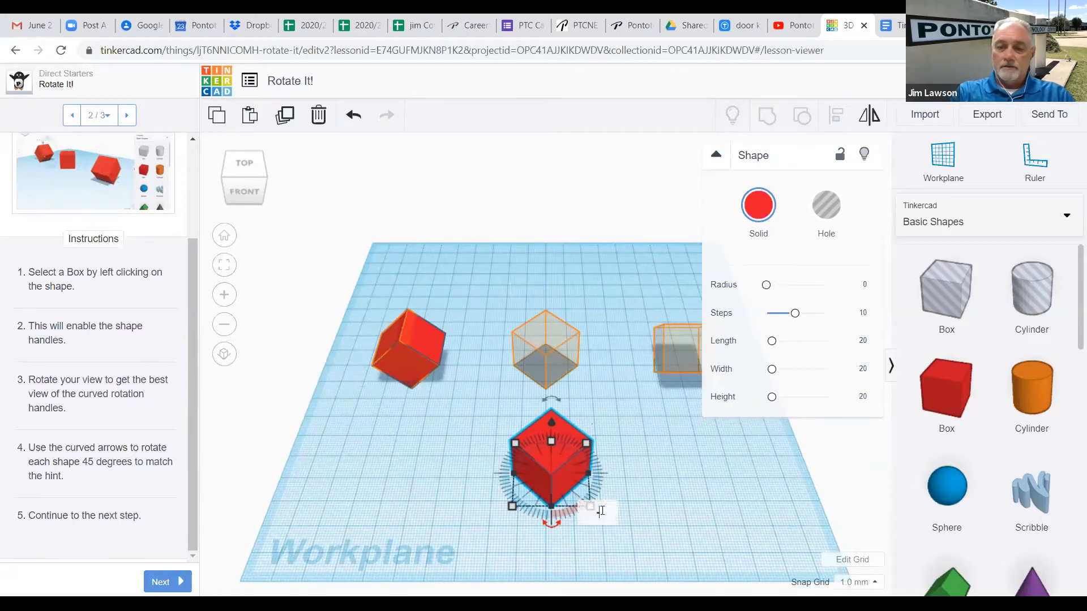
key("Return")
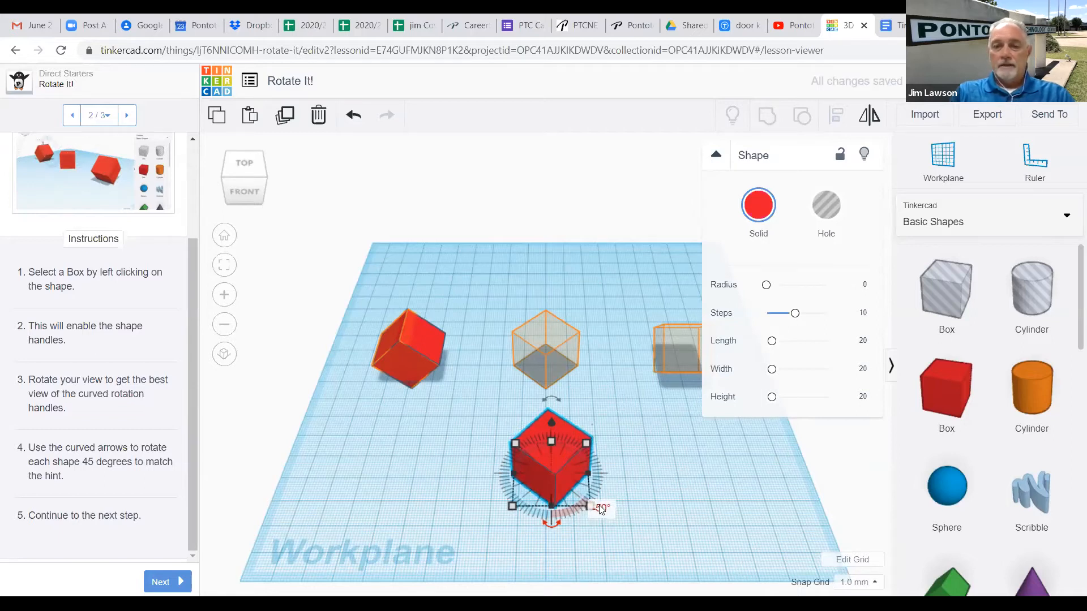
left_click(600, 509)
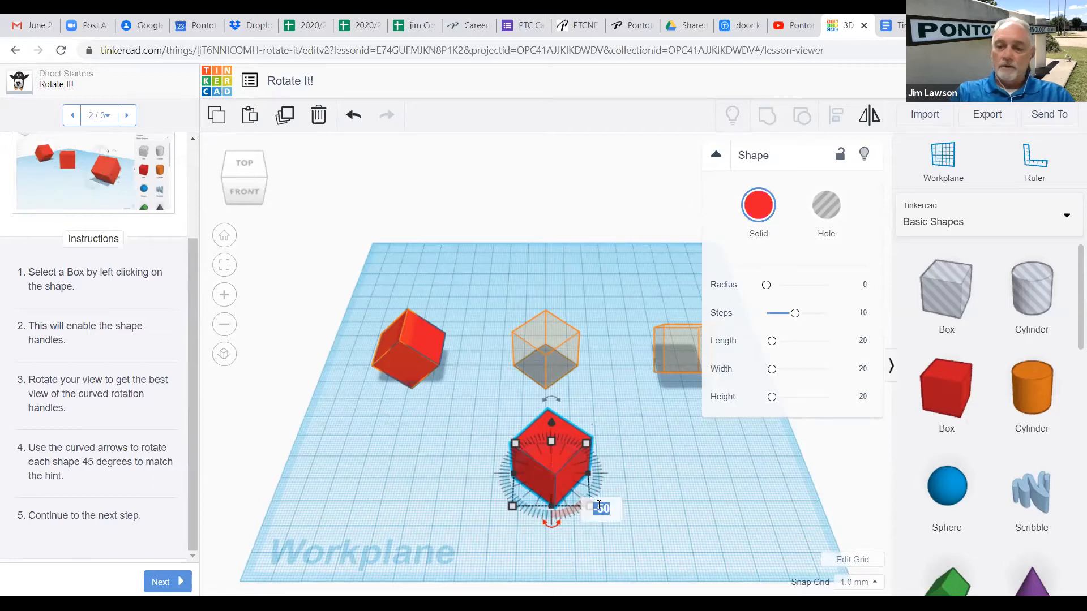
type("-45")
key("Return")
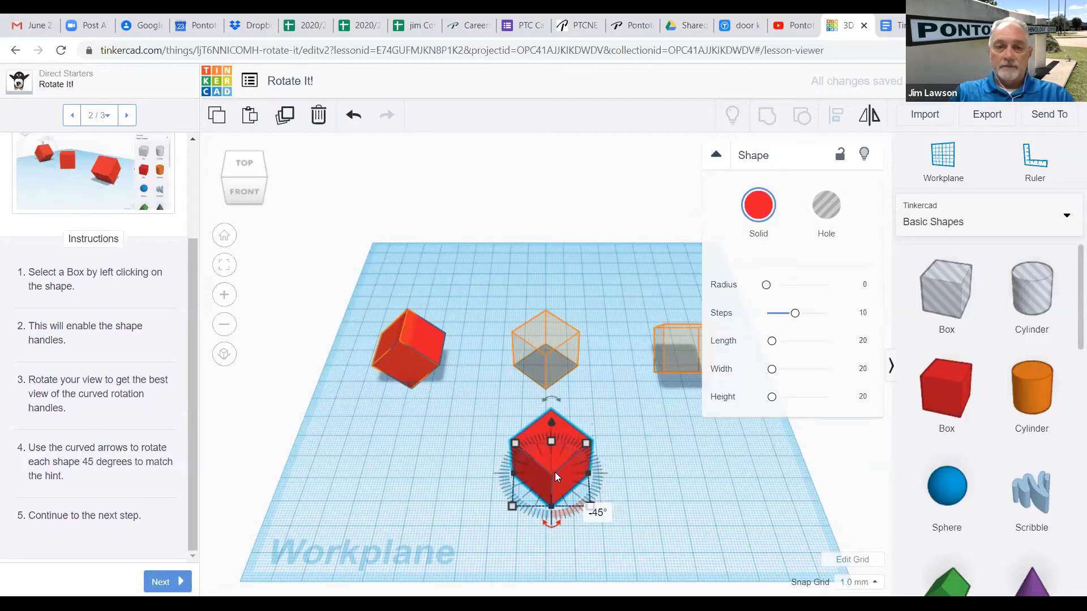
Move the rotated front box onto the middle hint so that it matches the outline.
left_click(689, 485)
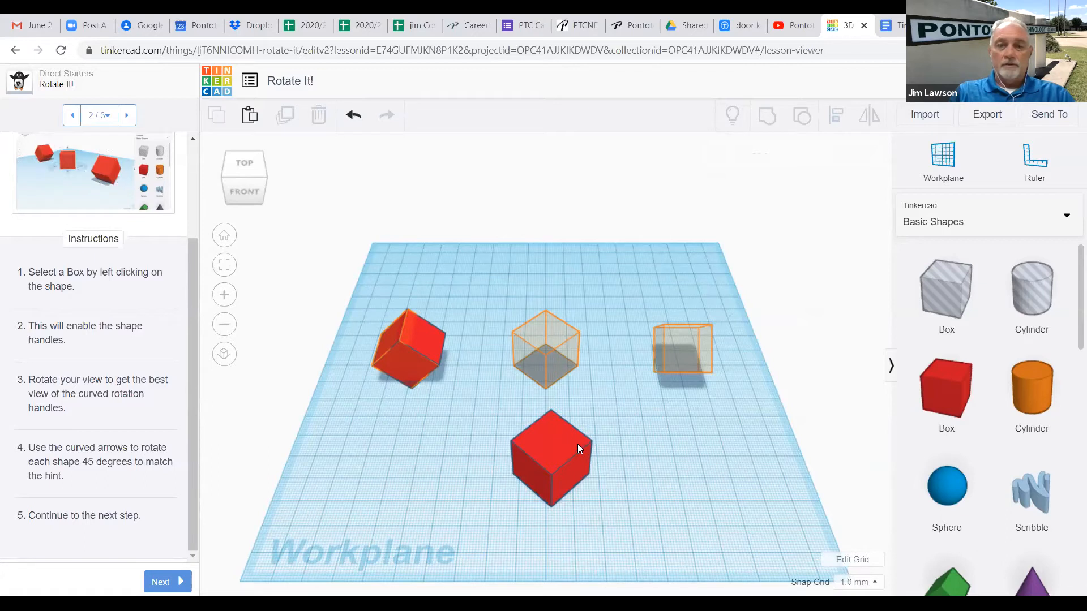
left_click_drag(577, 420, 567, 336)
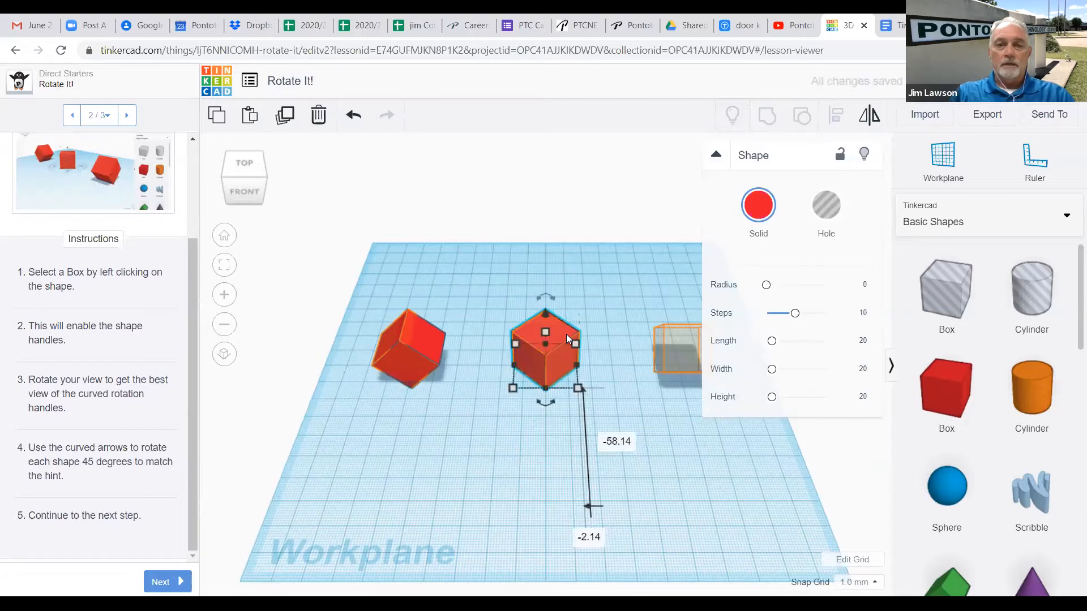
left_click(713, 478)
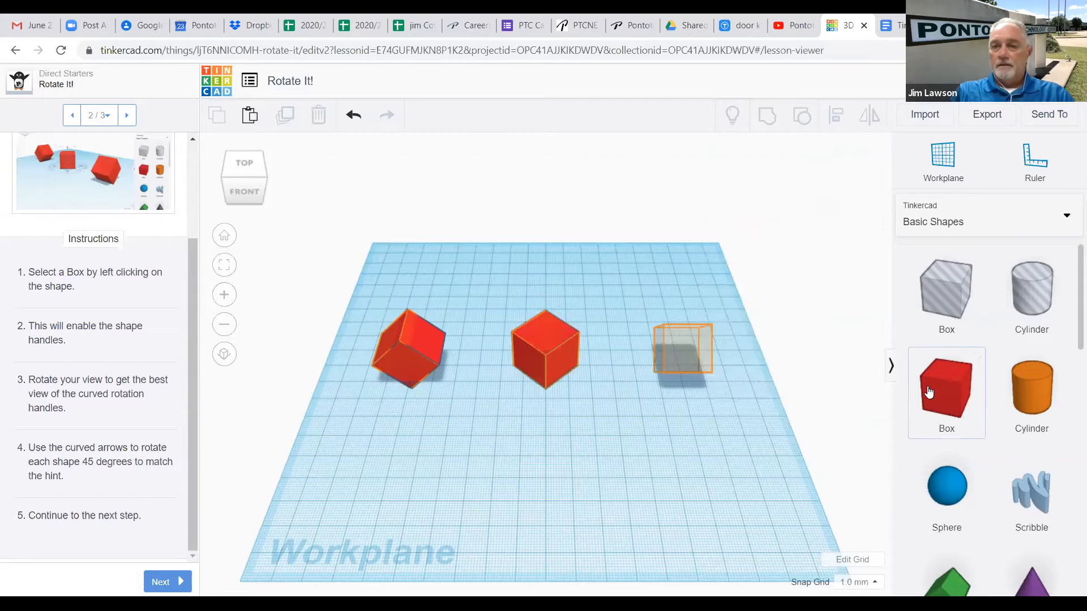
Add a third red box, tilt it 45 degrees front to back, and fit it onto the right hint.
left_click_drag(939, 390, 693, 481)
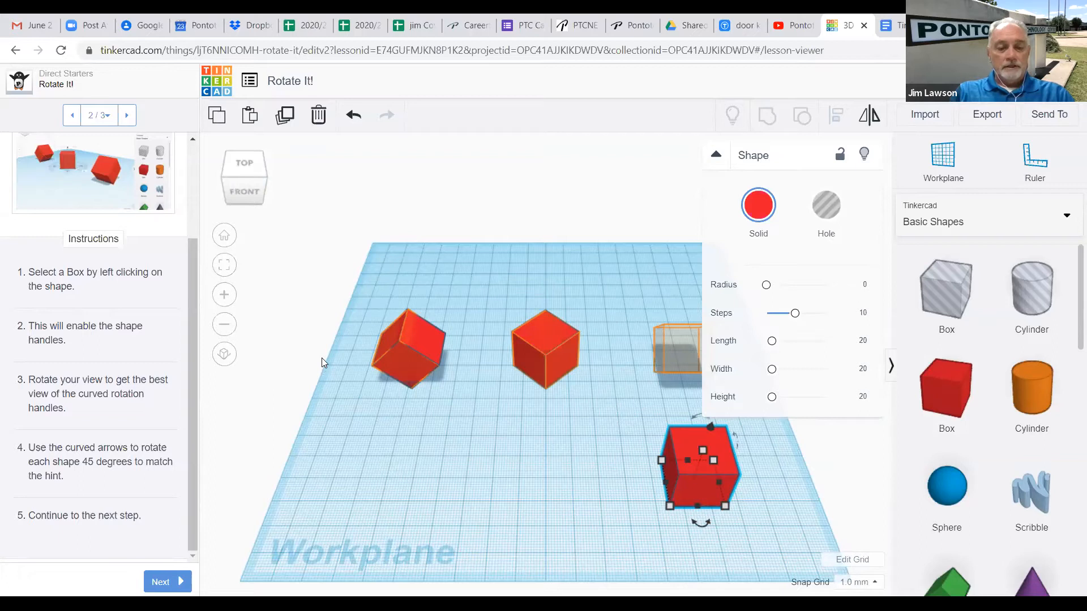
right_click_drag(321, 358, 541, 281)
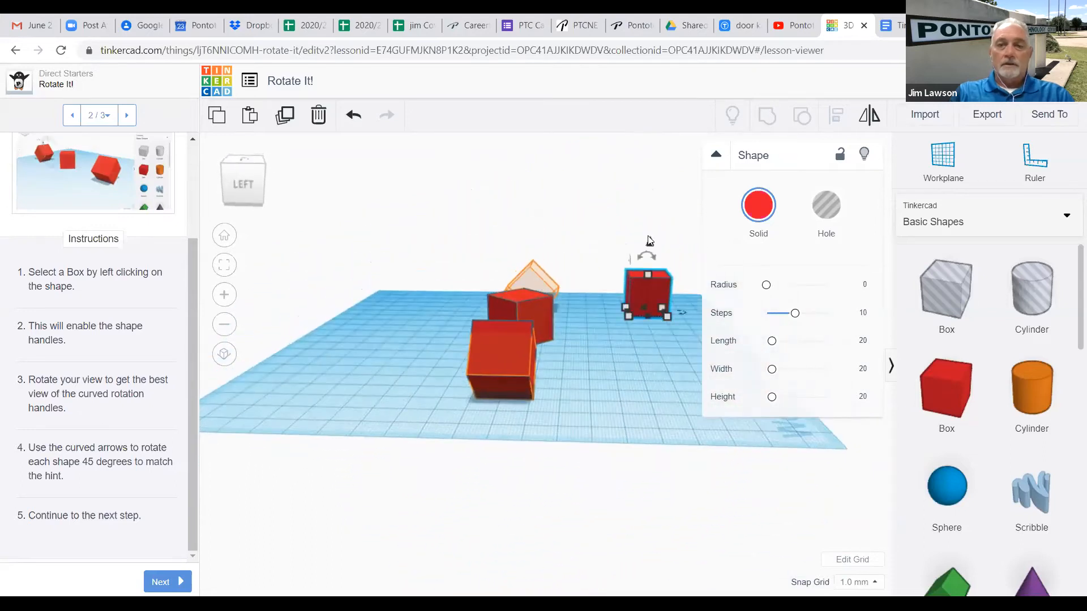
left_click(645, 254)
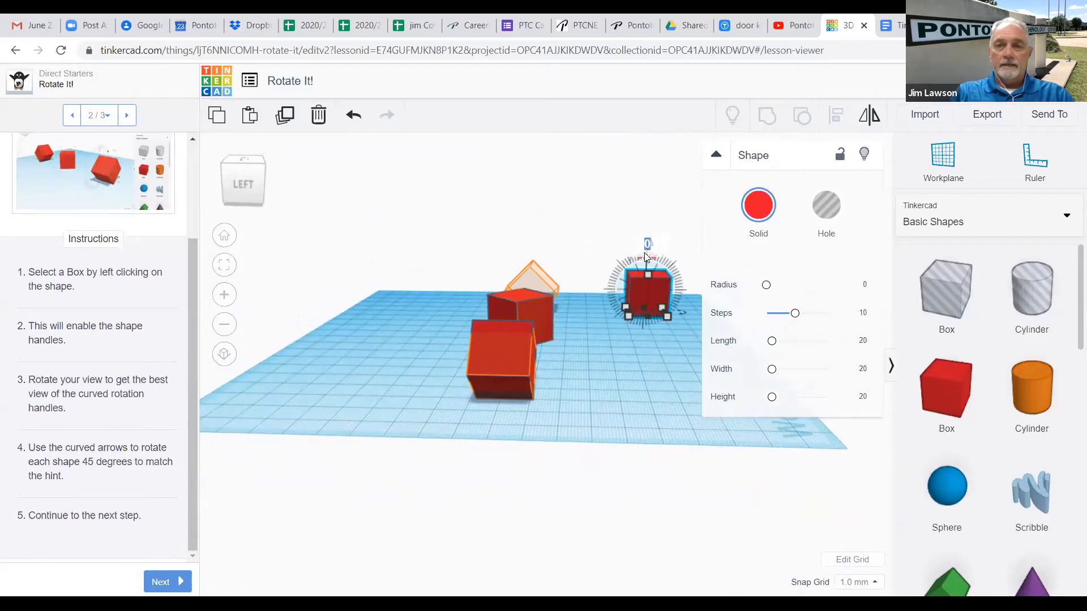
type("45")
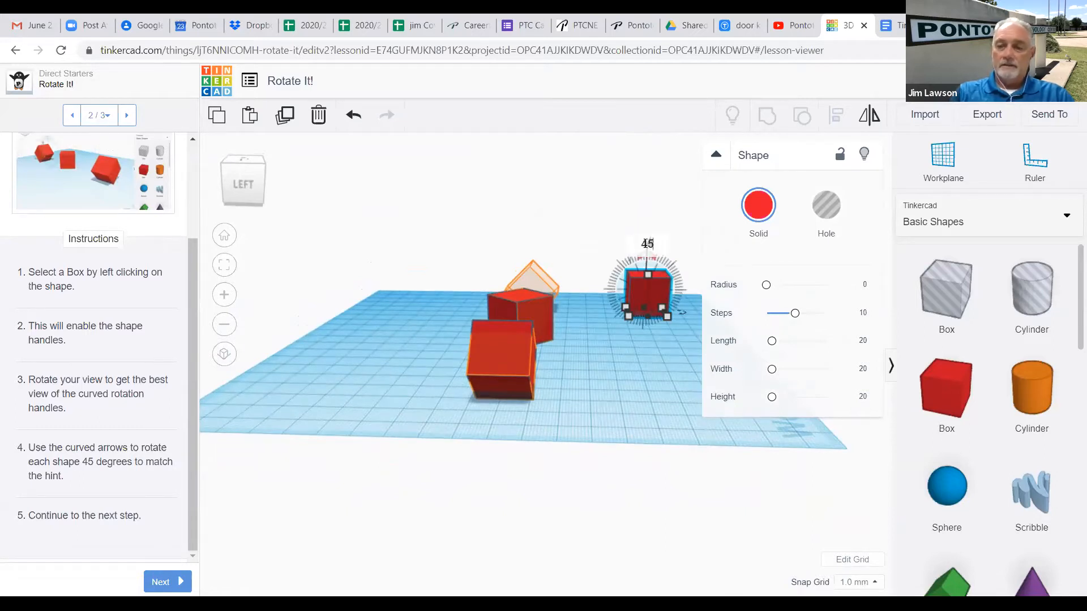
key("Return")
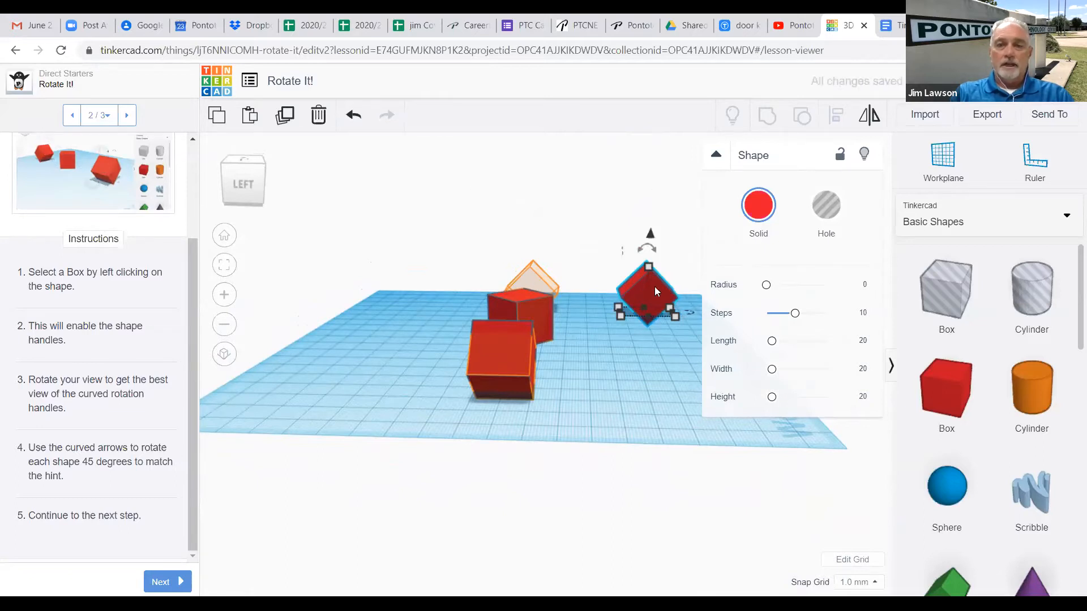
left_click(224, 240)
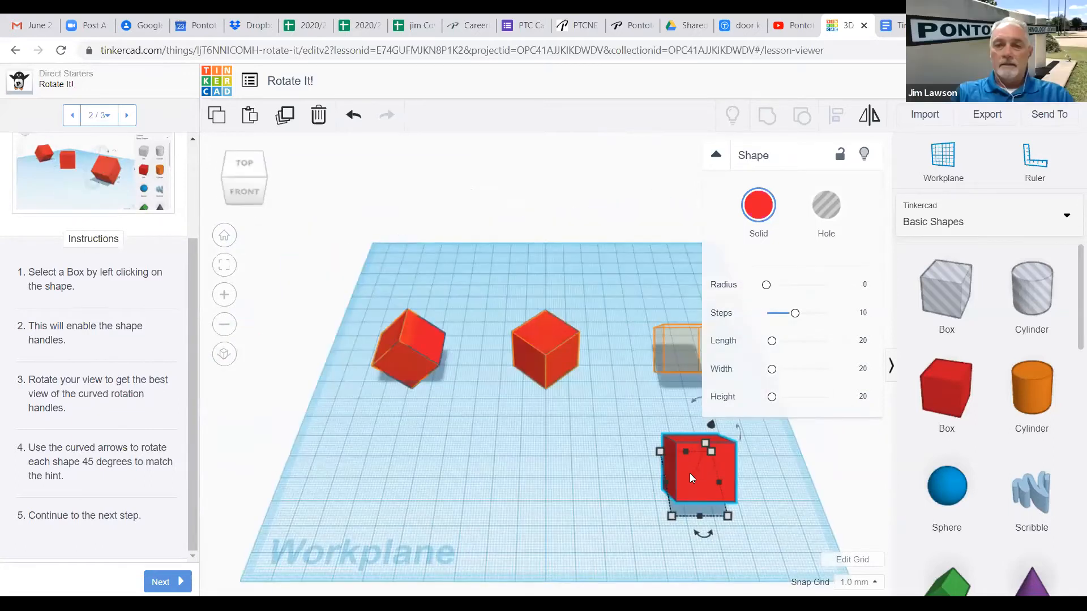
left_click_drag(688, 424, 675, 350)
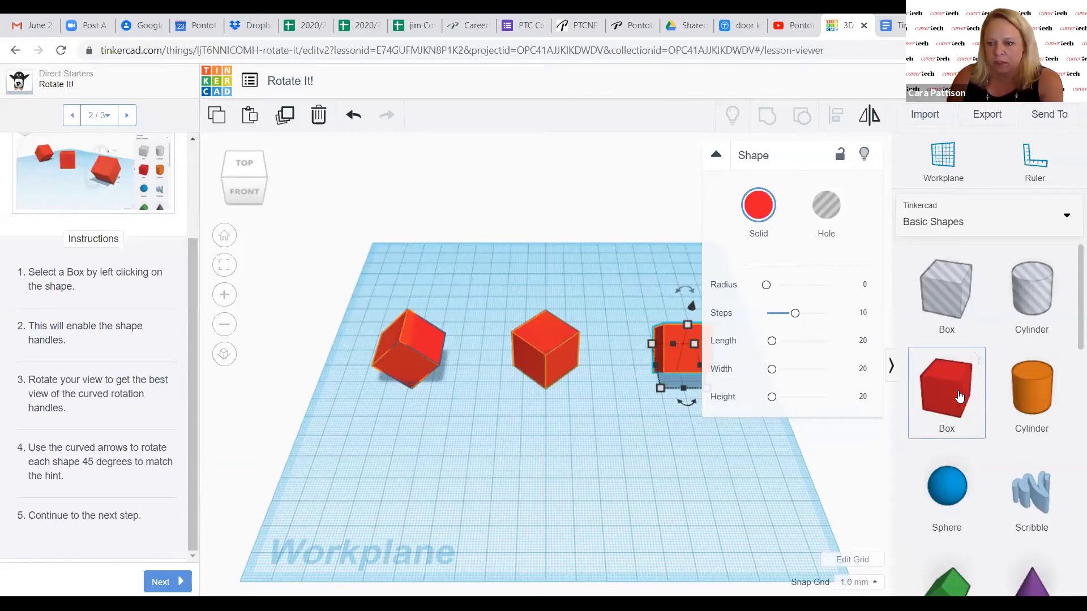
Place a fourth red box in front of the right hint and move the tilted left box about 65 mm forward off its hint.
left_click_drag(900, 456, 646, 480)
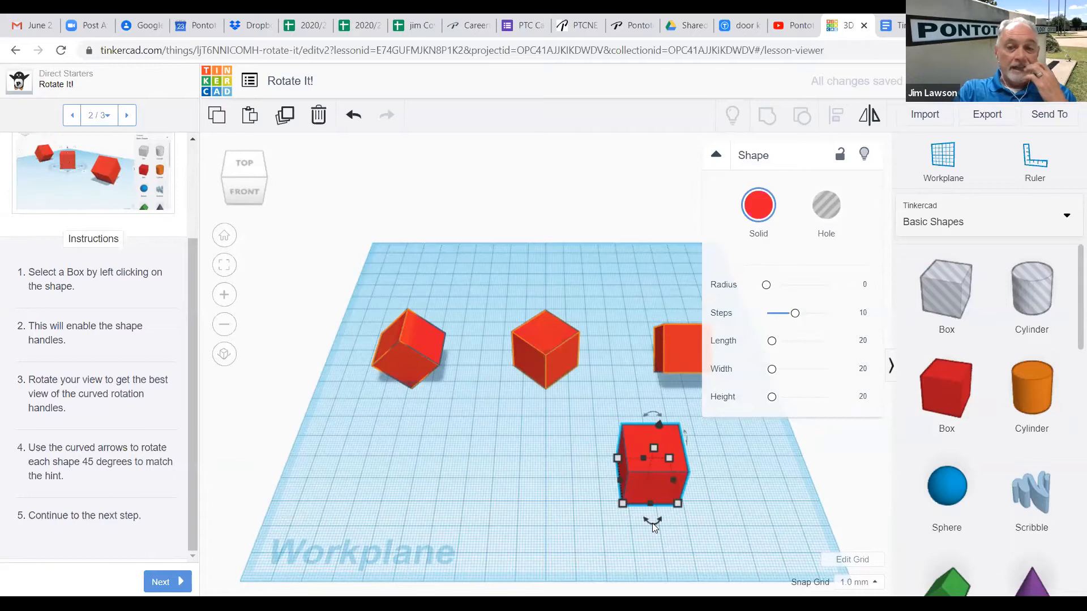
left_click_drag(652, 523, 660, 536)
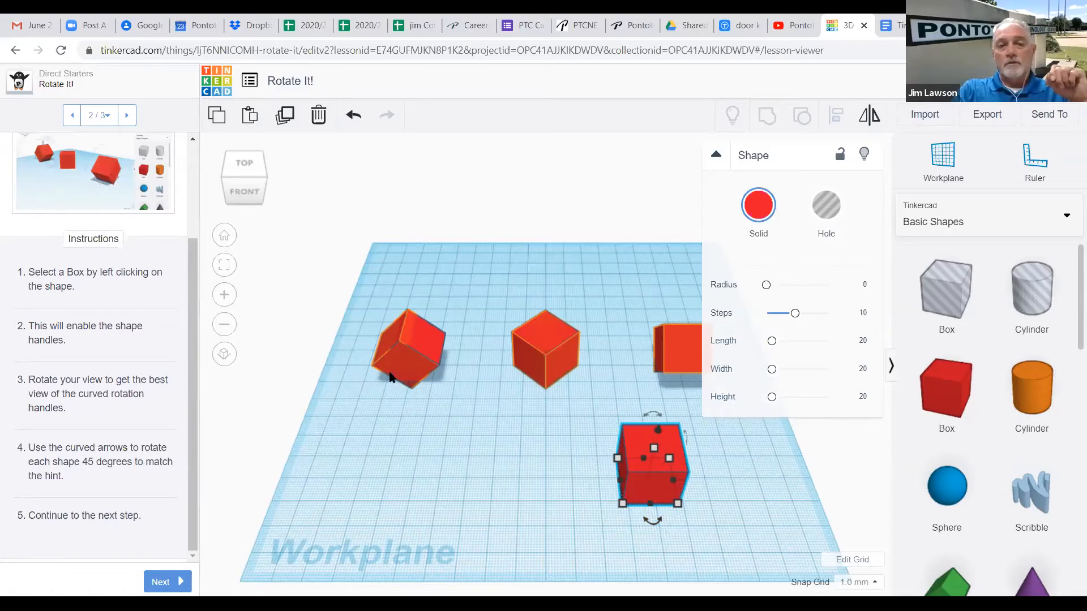
left_click_drag(407, 356, 407, 489)
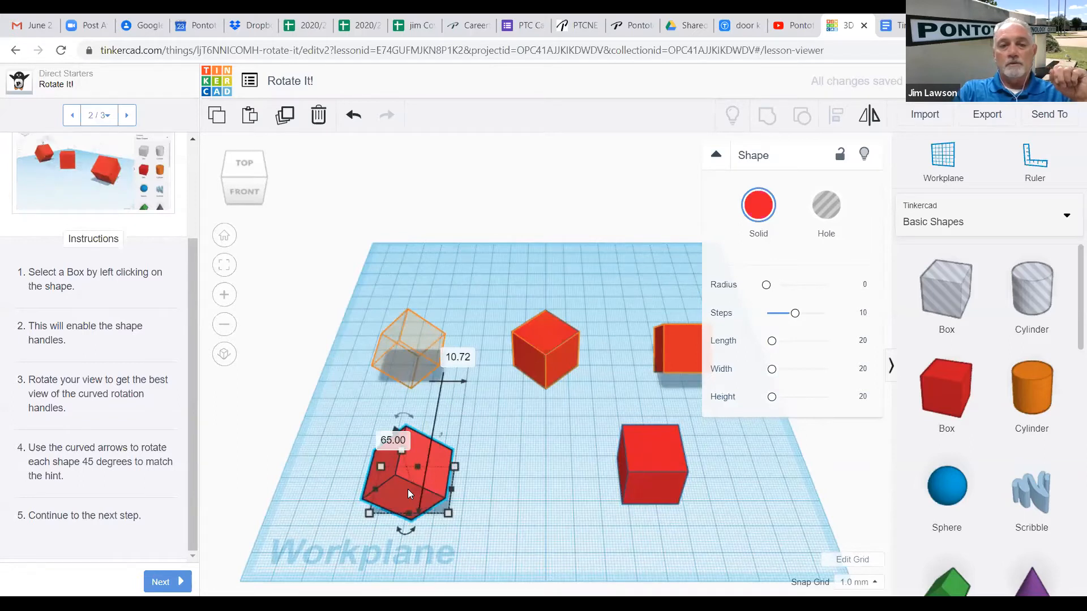
left_click_drag(407, 489, 407, 489)
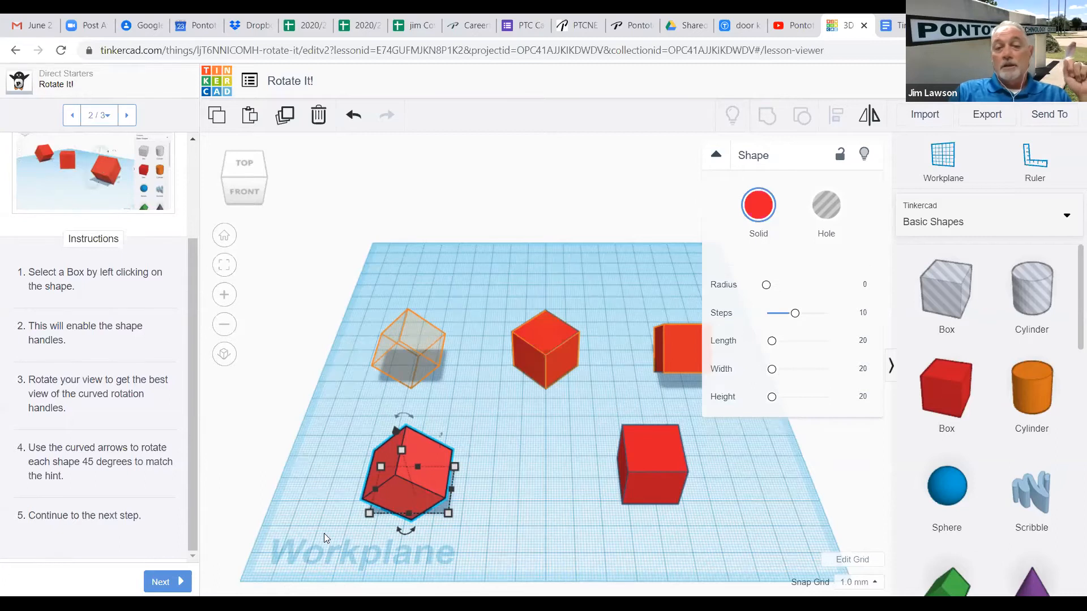
Finish the Rotate It! lesson, reset its progress, and return to the Rotate Each Box instructions.
left_click(172, 583)
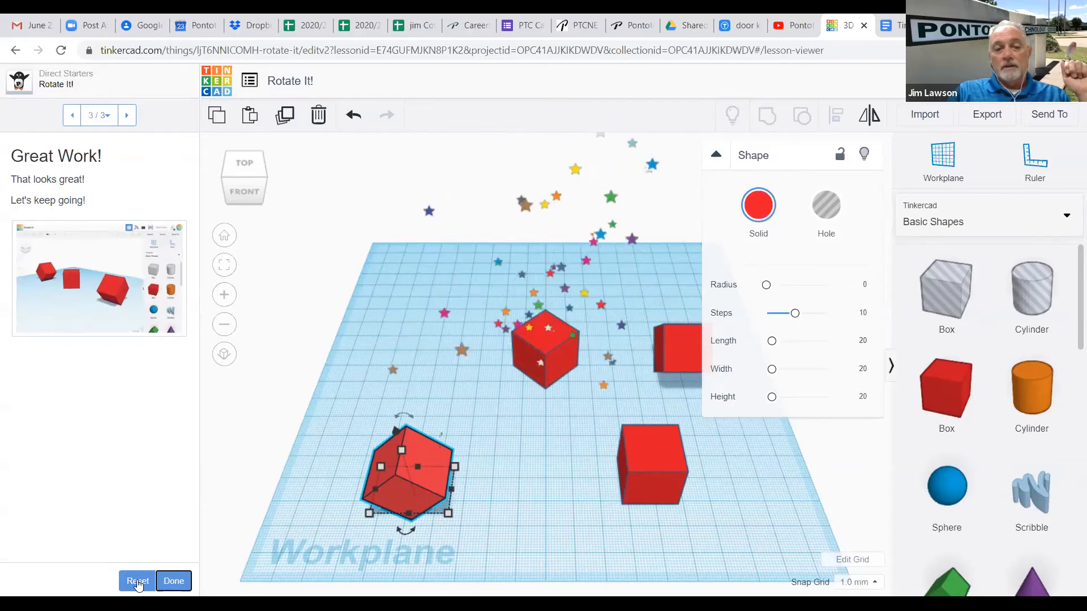
left_click(138, 583)
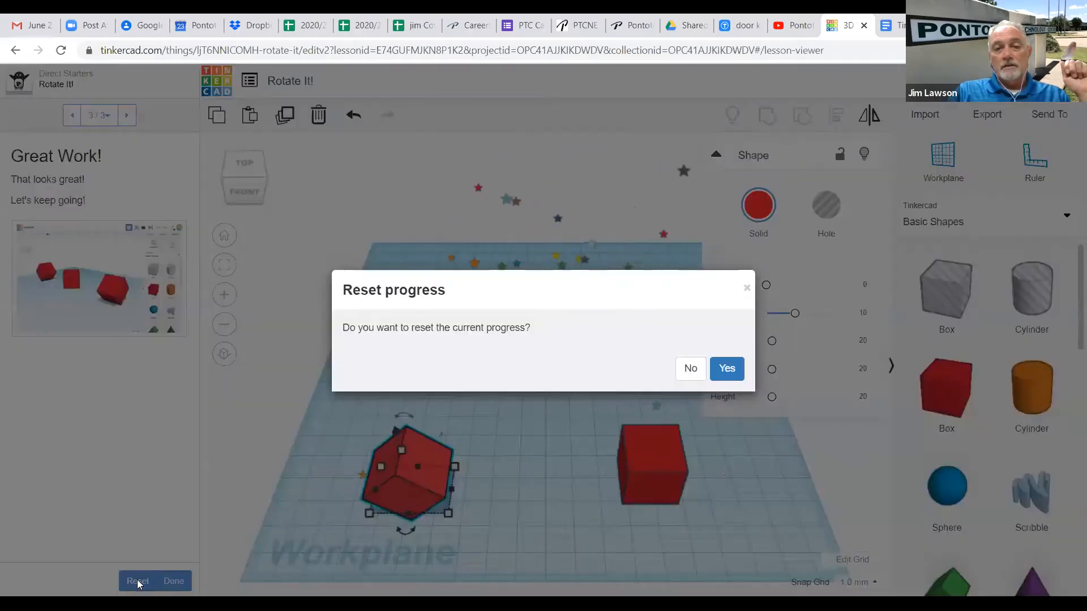
left_click(727, 369)
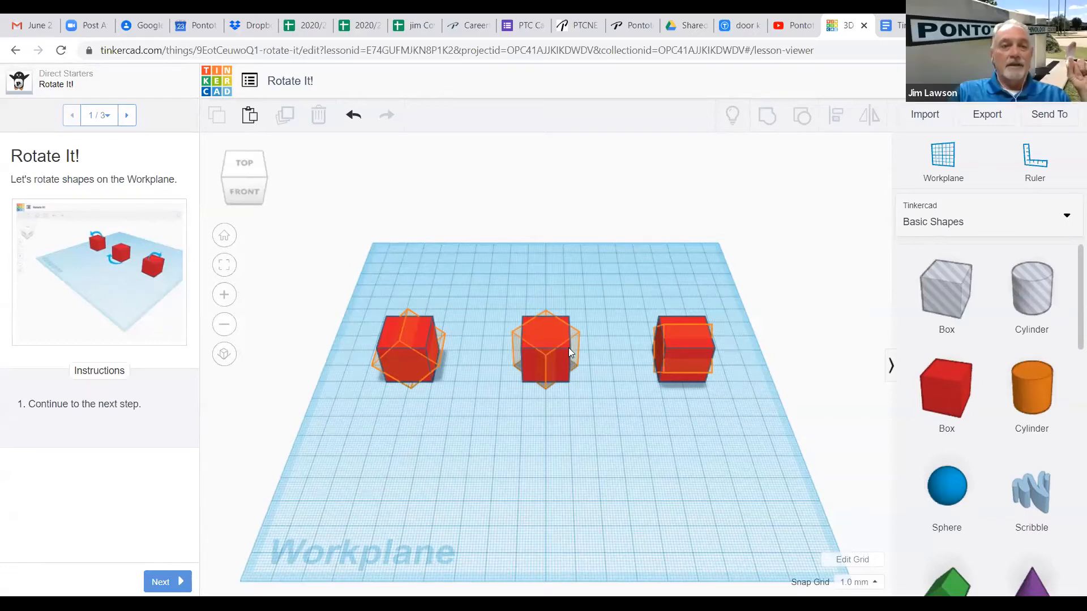
left_click(168, 583)
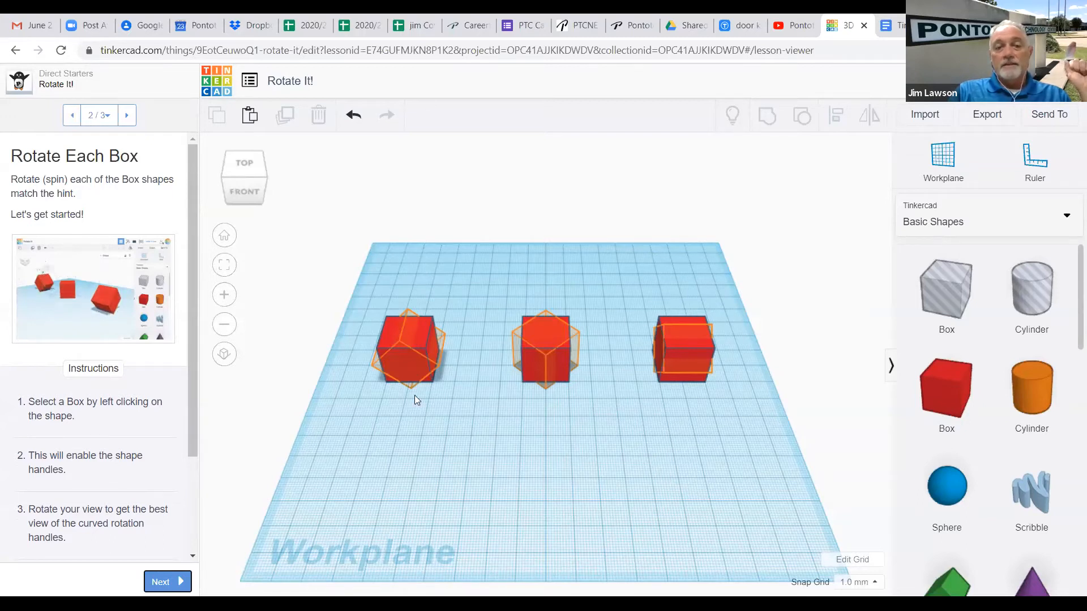
Tilt a box at the left hint sideways by 45 degrees to match the outline.
left_click(412, 336)
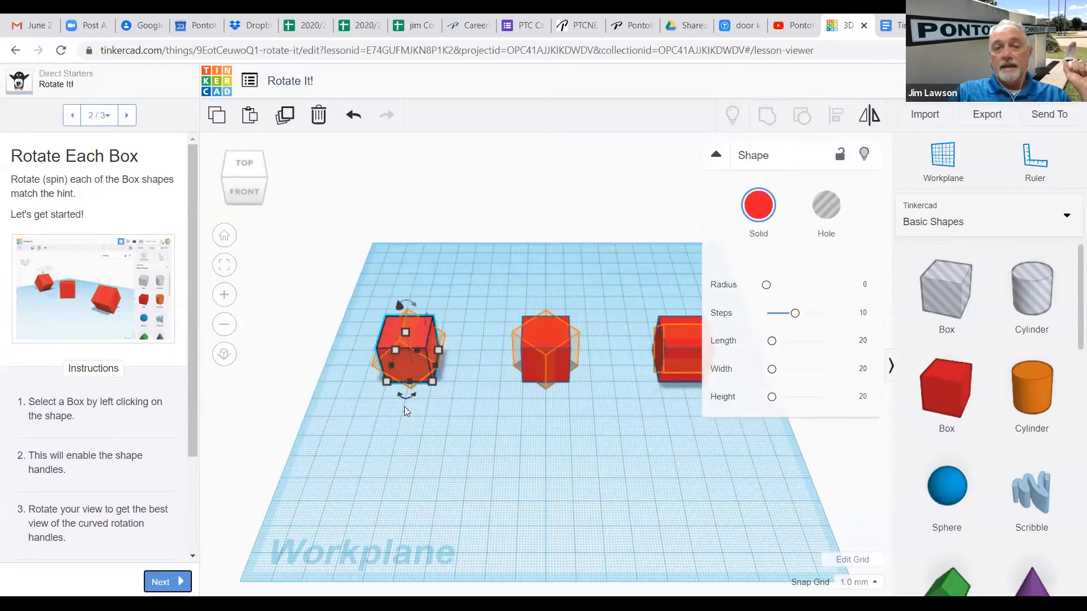
left_click_drag(401, 394, 399, 393)
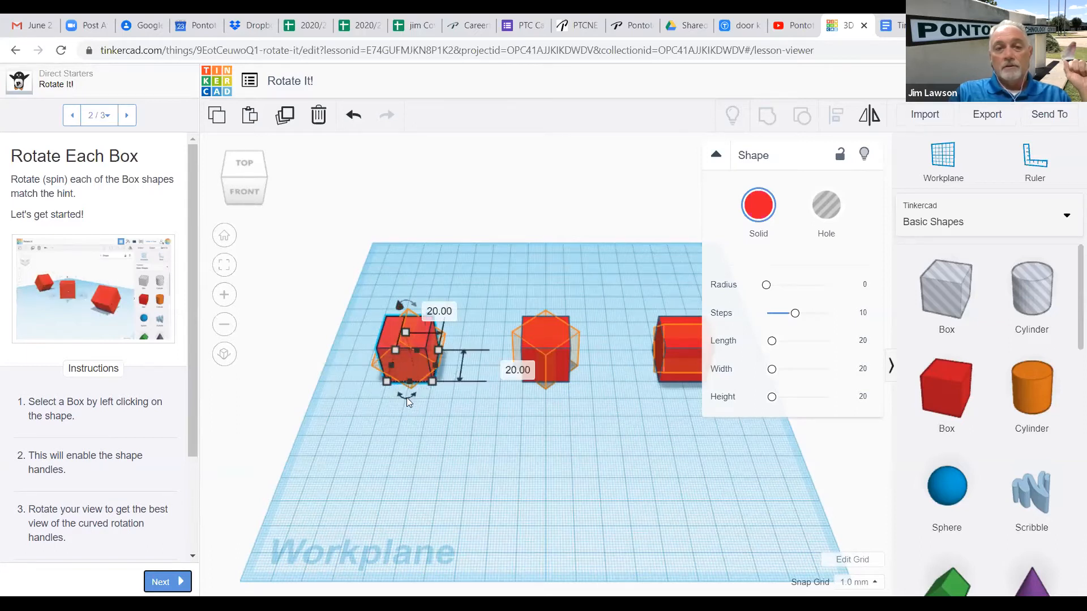
left_click(403, 291)
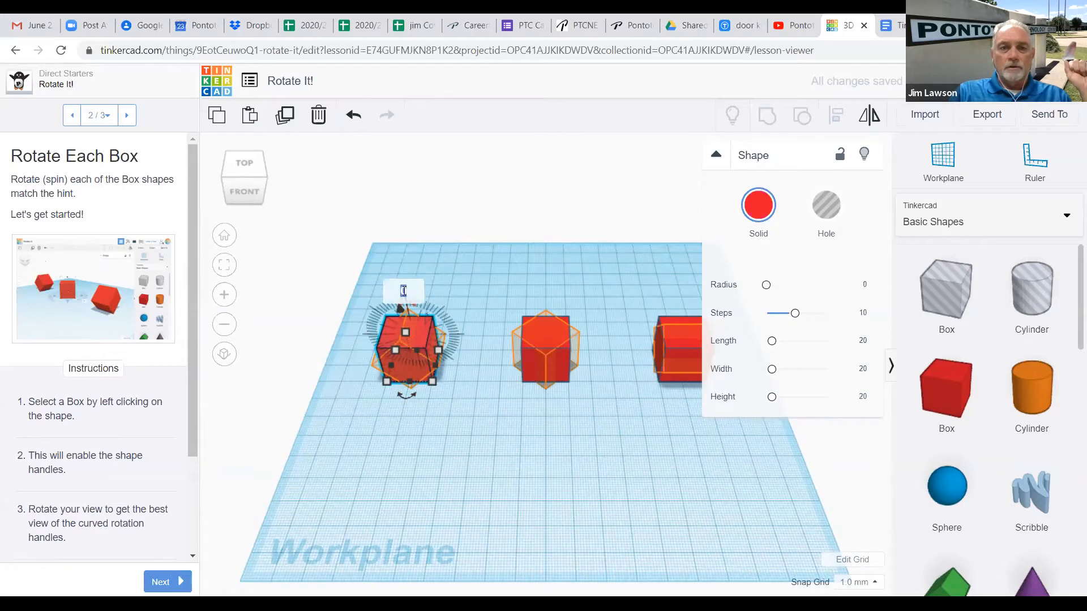
type("45")
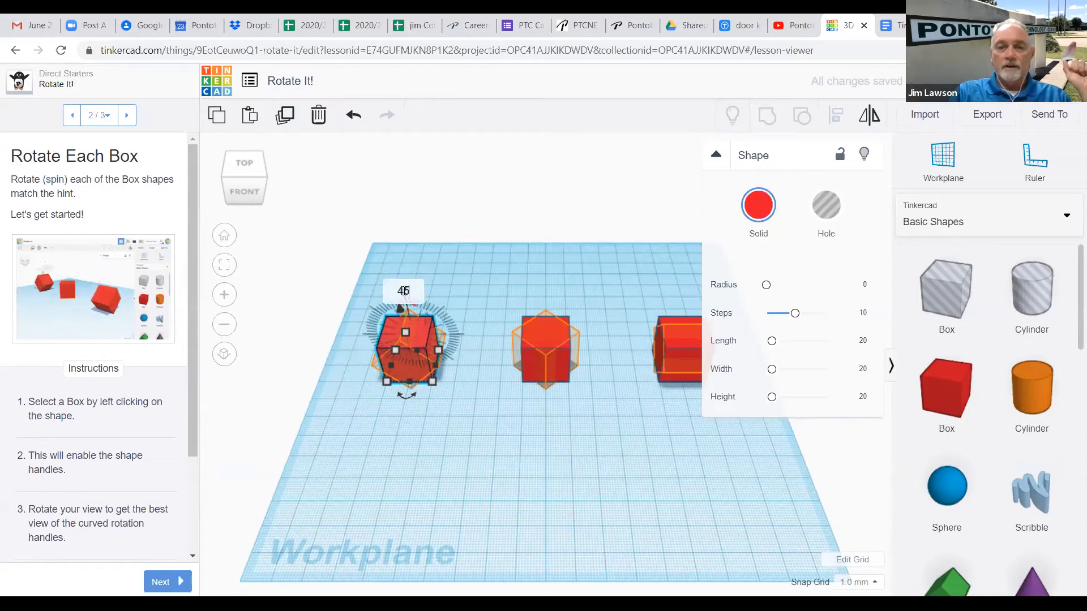
key("Return")
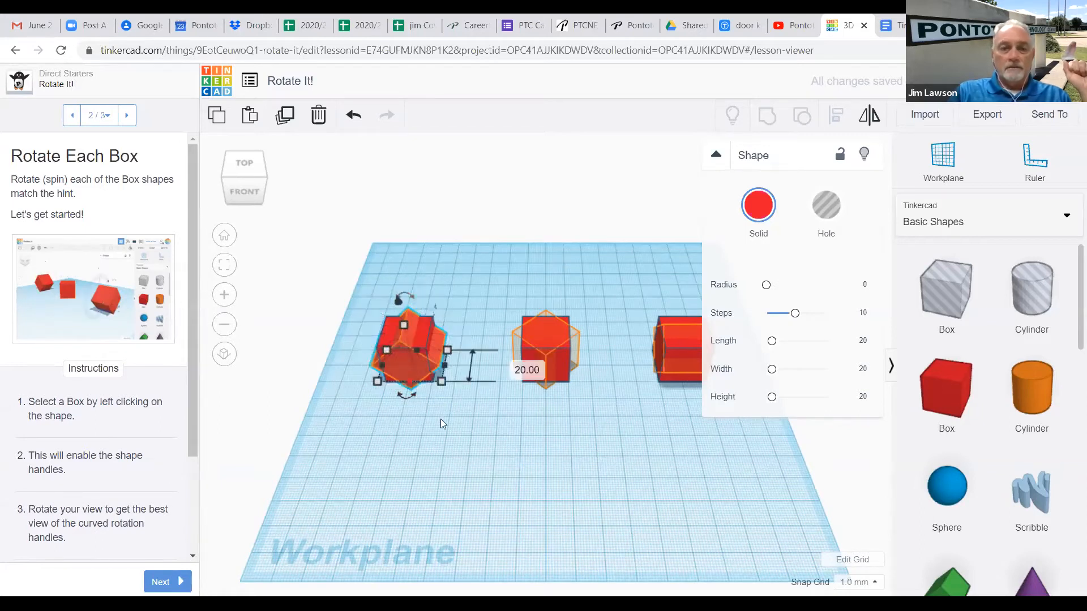
left_click(450, 432)
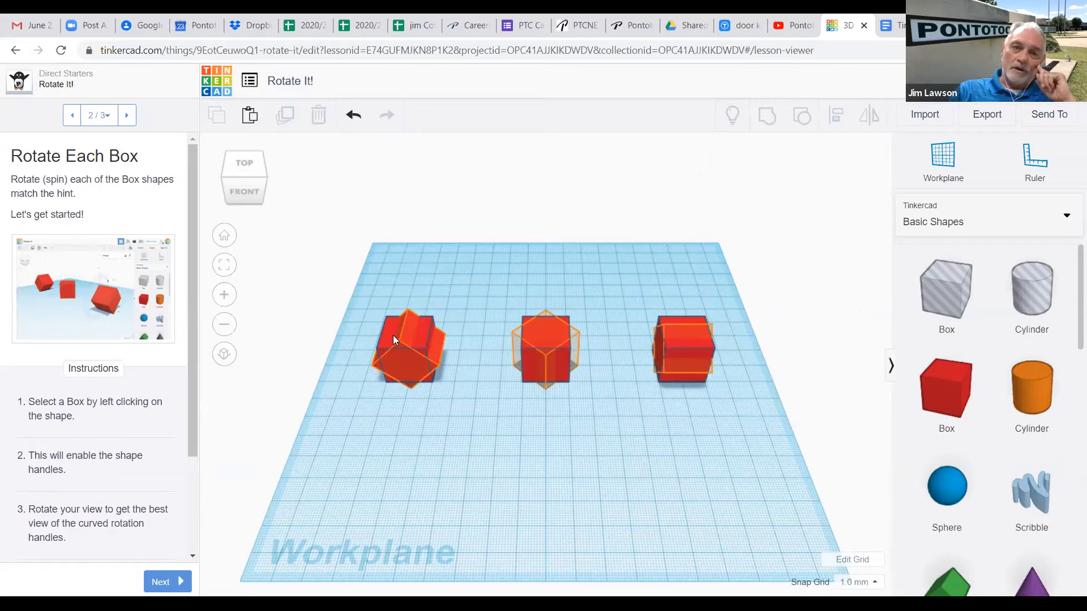
Move the tilted left box about 68 mm forward and 26 mm to the right, and rotate it about its vertical axis.
left_click_drag(407, 352, 450, 491)
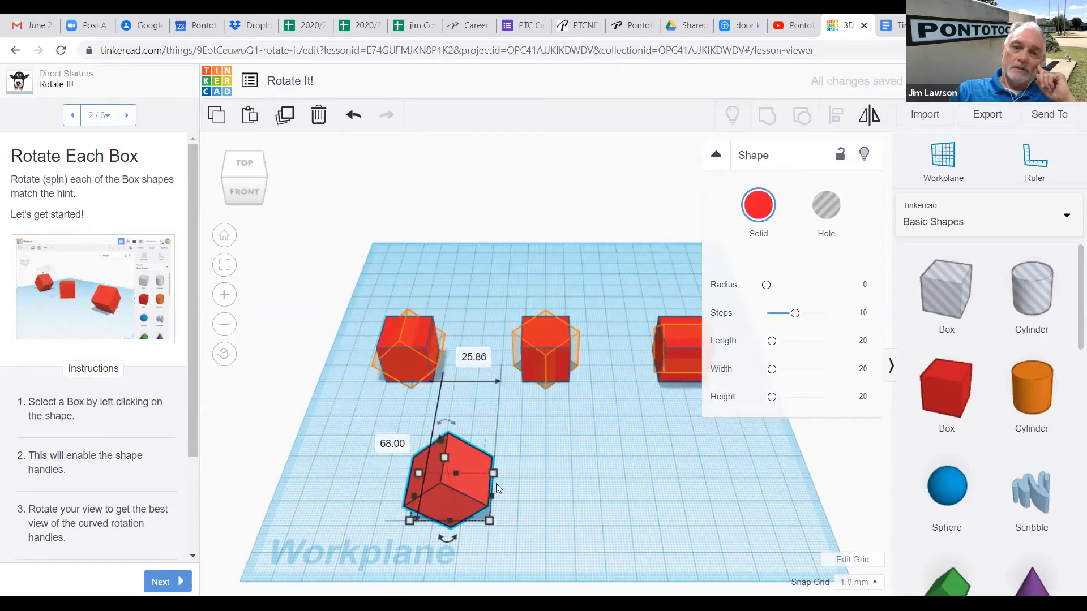
mouse_move(450, 543)
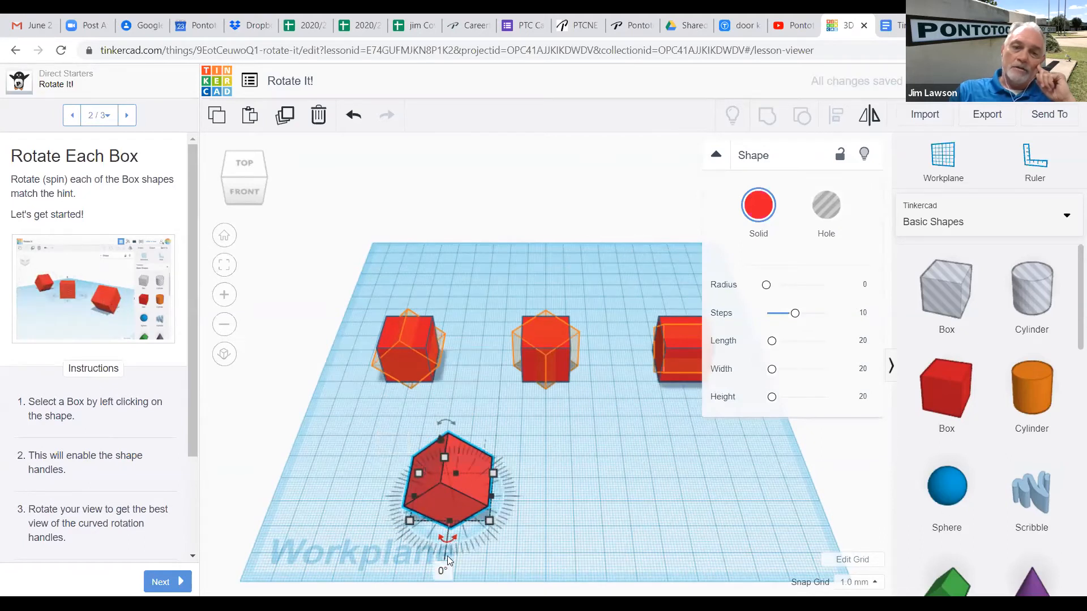
left_click_drag(437, 532, 457, 503)
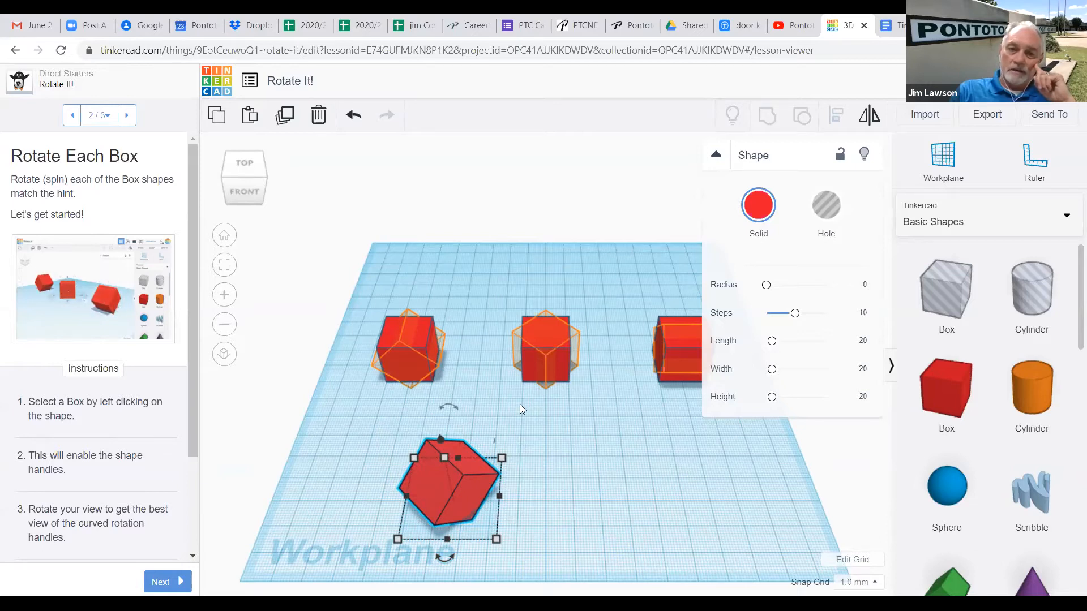
Move a box from the middle hint toward the front of the workplane and tilt it sideways by 21 degrees.
left_click_drag(541, 336, 605, 454)
mouse_move(609, 412)
left_mouse_down()
mouse_move(584, 423)
mouse_move(630, 419)
mouse_move(642, 434)
mouse_move(607, 416)
left_mouse_up()
left_click(610, 399)
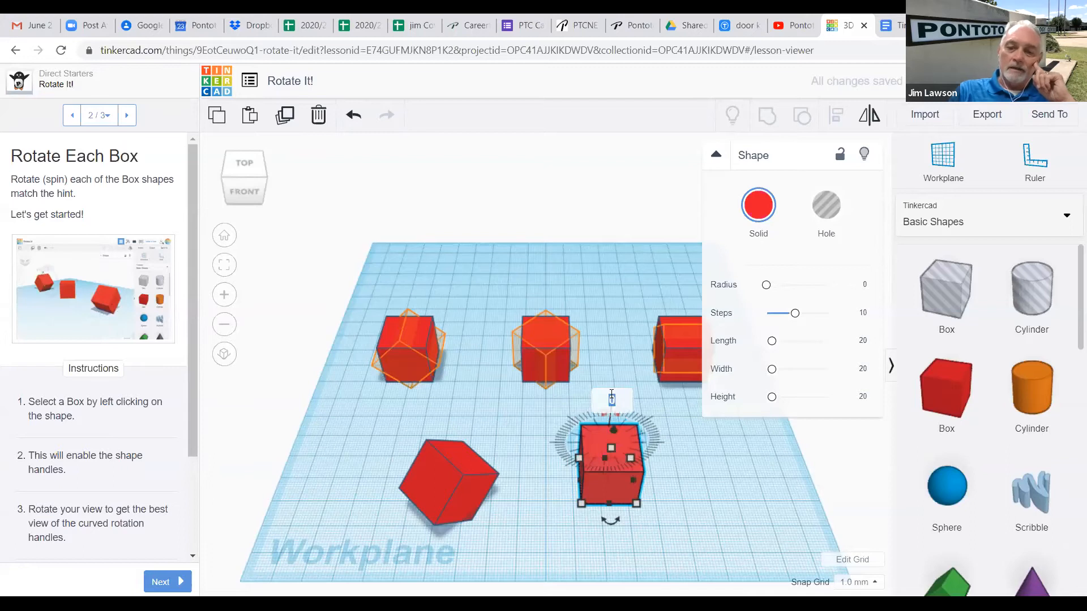
type("21")
key("Return")
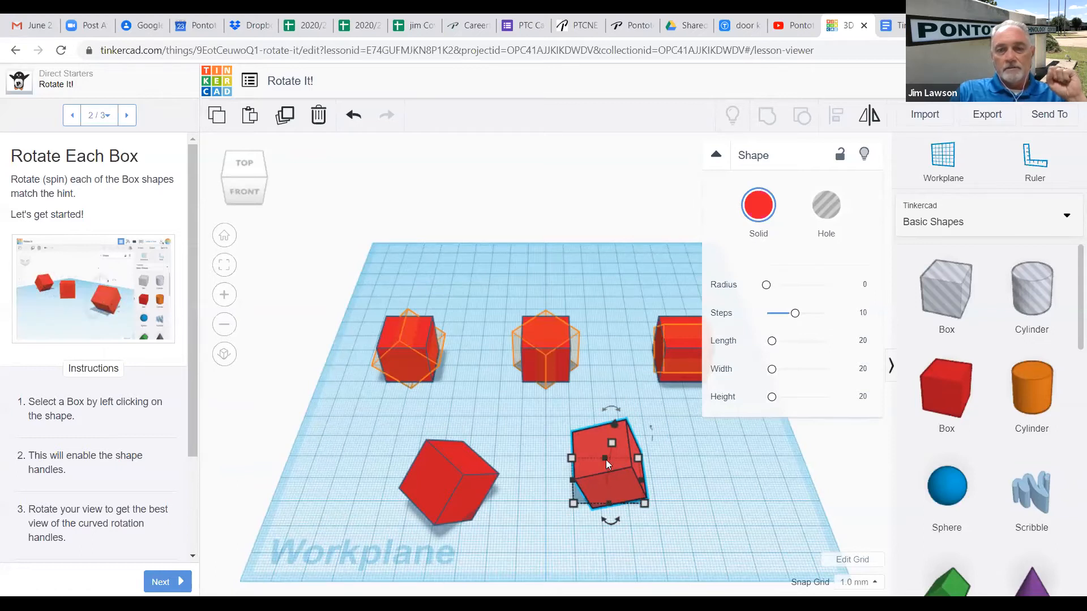
Move the 21-degree tilted box about 19 mm back and 18 mm left, just in front of the middle hint, and drop it onto the workplane.
left_click_drag(594, 431, 544, 399)
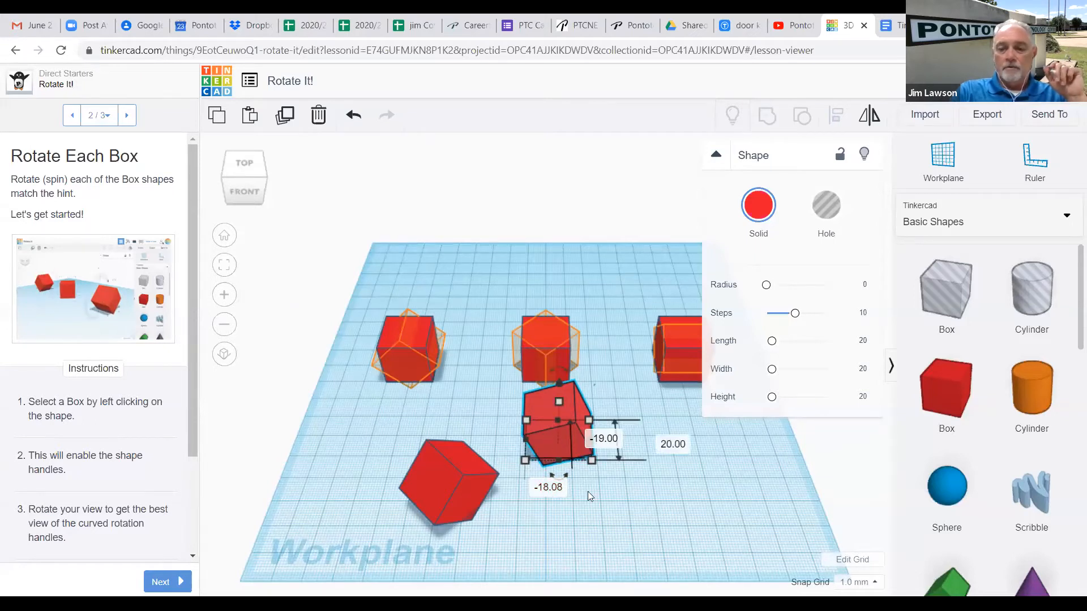
scroll(587, 491, "down", 2)
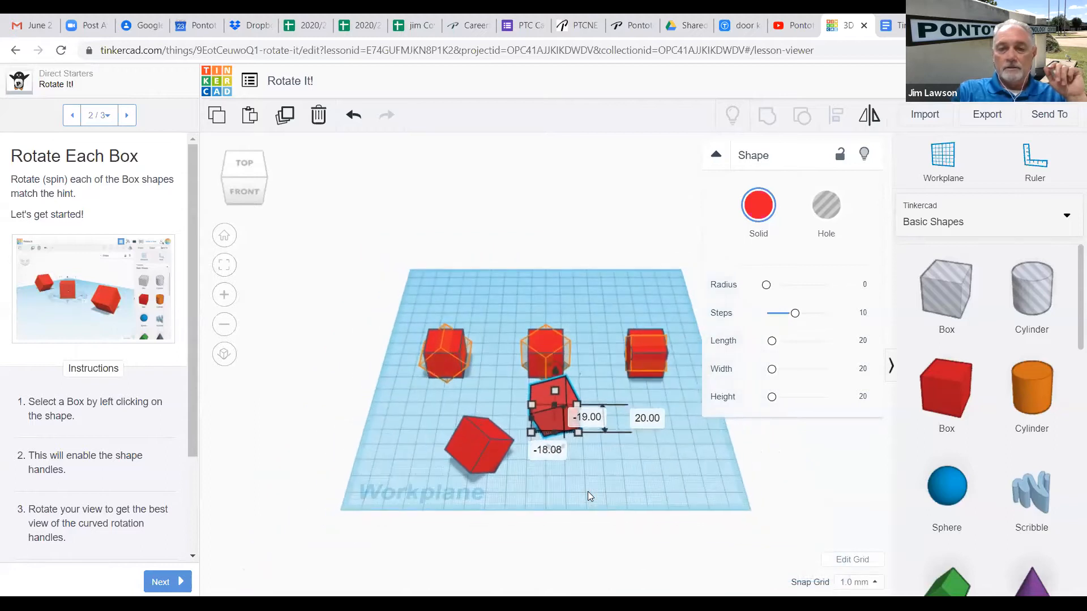
left_click_drag(555, 448, 557, 450)
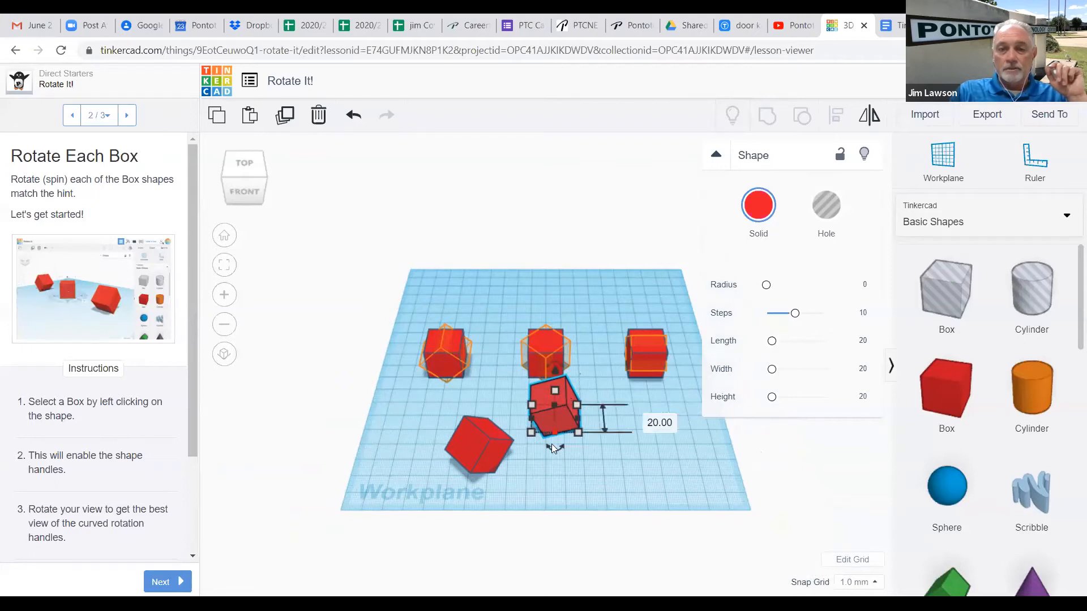
mouse_move(560, 361)
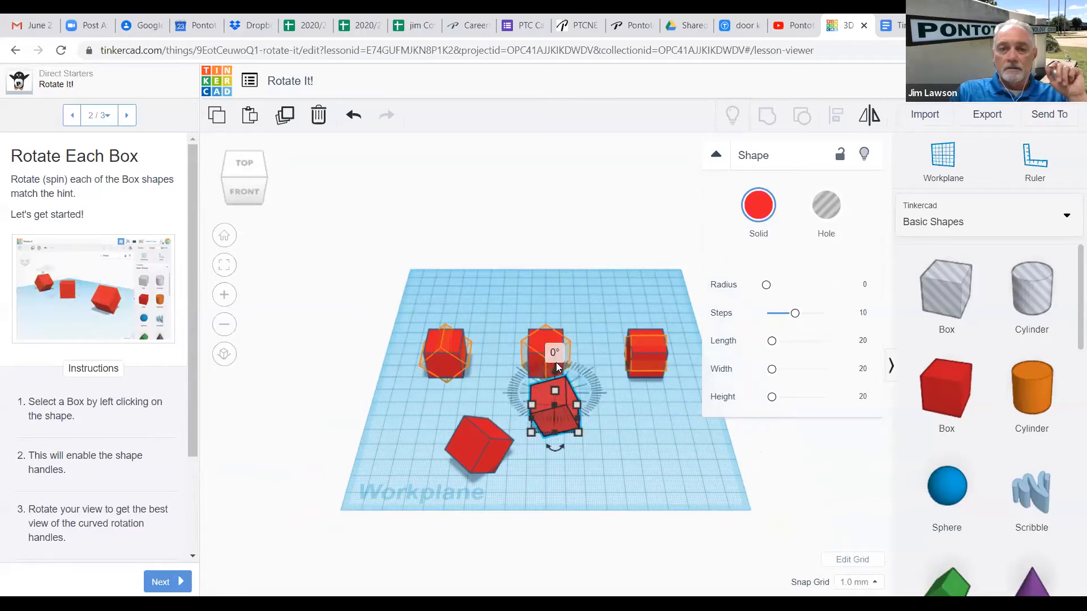
key("d")
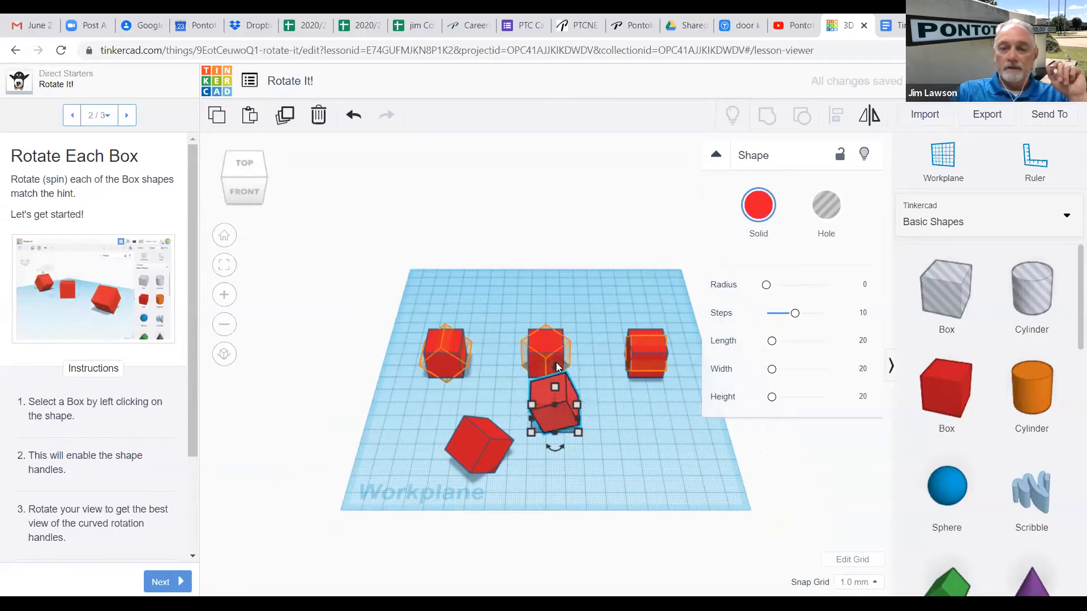
left_click(550, 451)
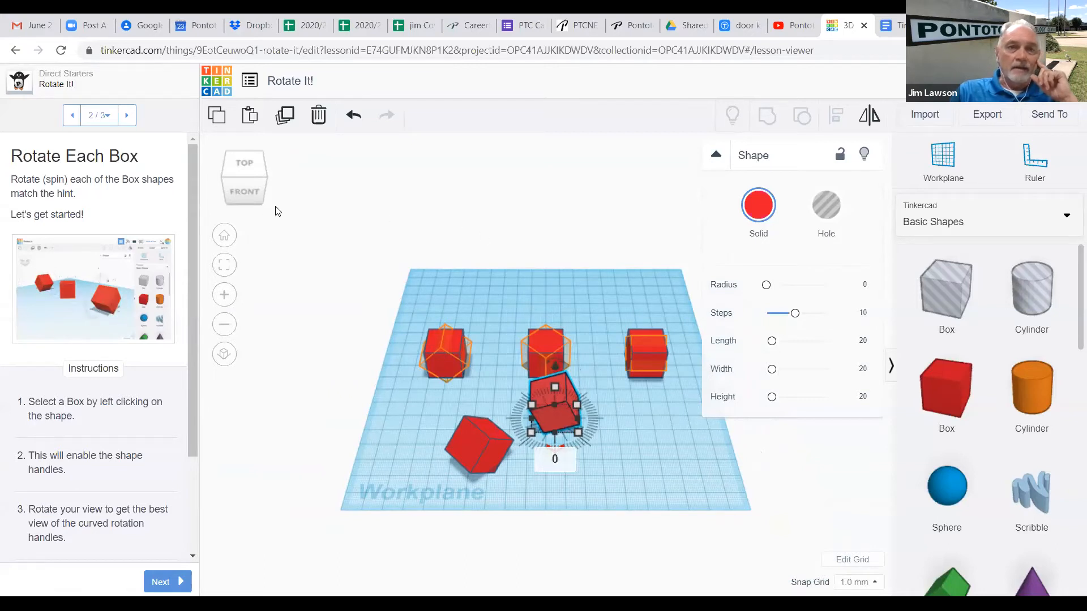
Undo the drop, the repositioning and the 21-degree tilt of the front box, and advance the lesson to its final page.
left_click(356, 119)
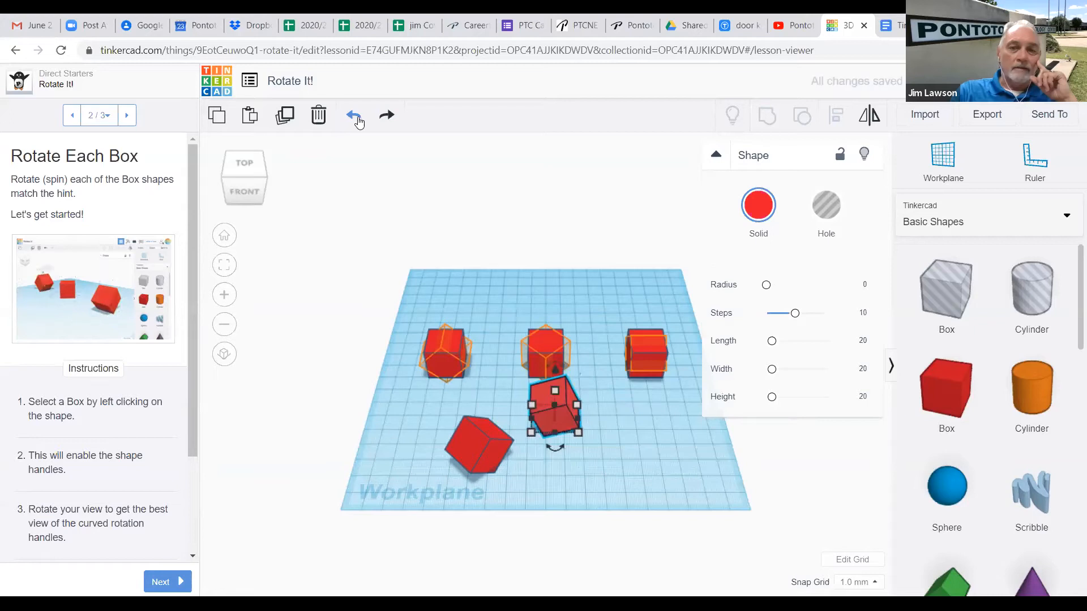
left_click(357, 119)
left_click(356, 119)
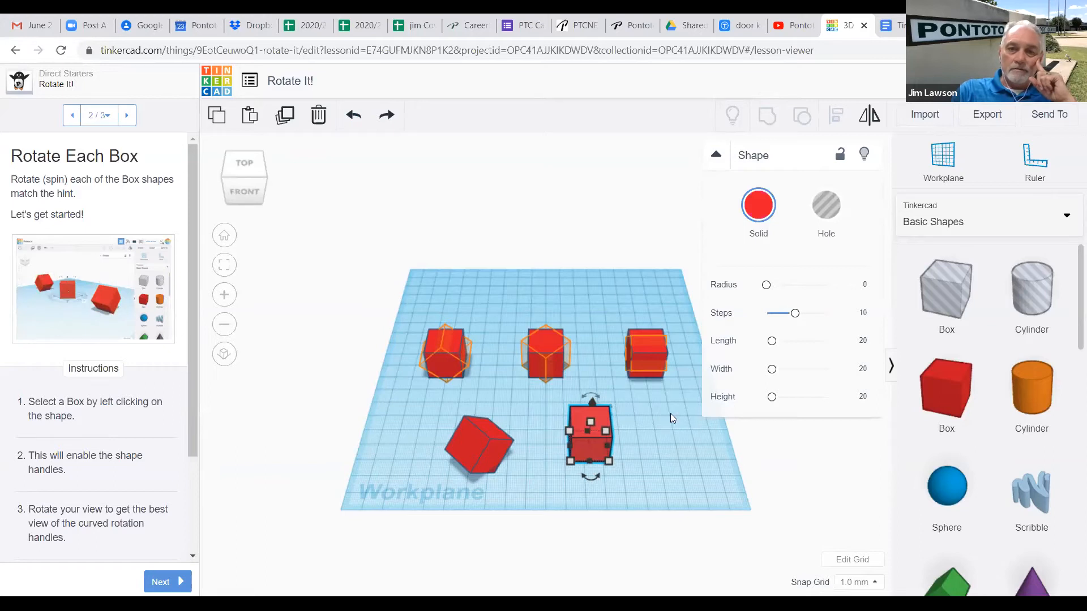
mouse_move(669, 420)
right_mouse_down()
mouse_move(621, 434)
mouse_move(606, 363)
mouse_move(599, 381)
mouse_move(664, 438)
mouse_move(688, 391)
mouse_move(683, 412)
mouse_move(667, 413)
mouse_move(673, 391)
mouse_move(674, 412)
right_mouse_up()
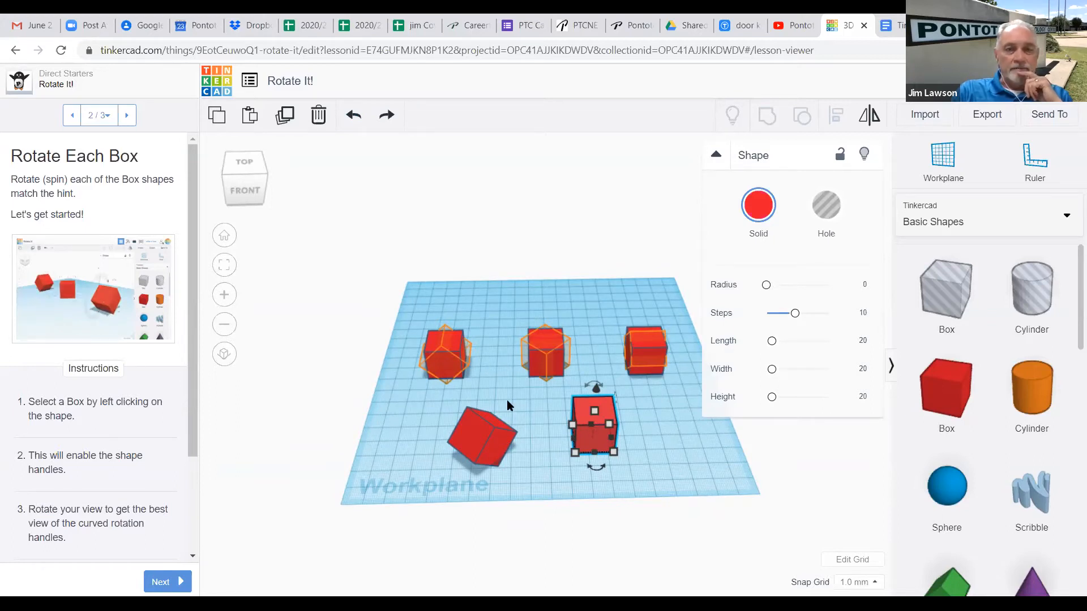
left_click(231, 237)
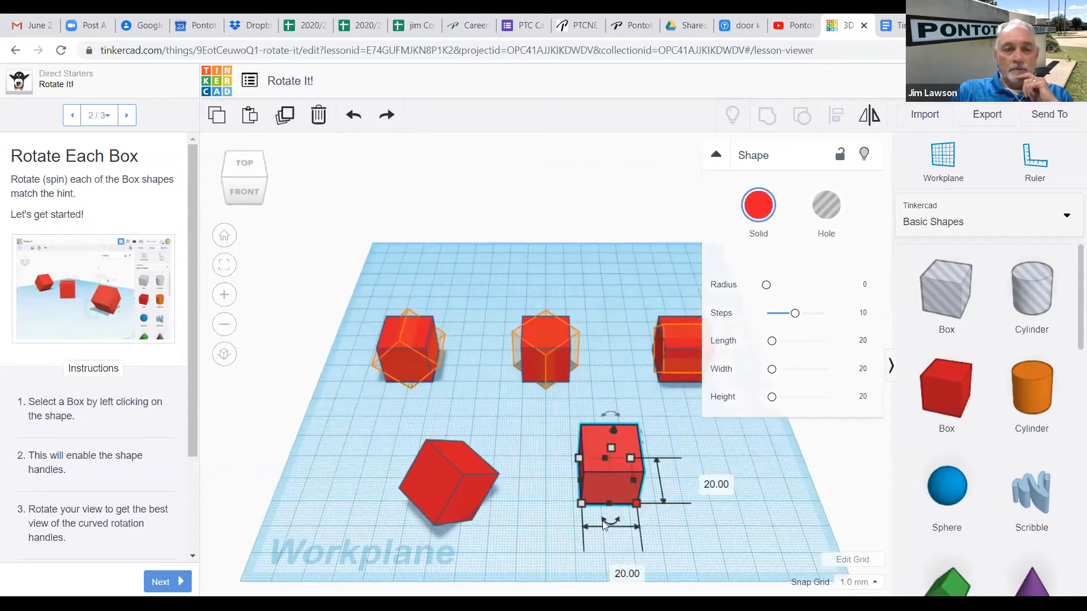
left_click(168, 583)
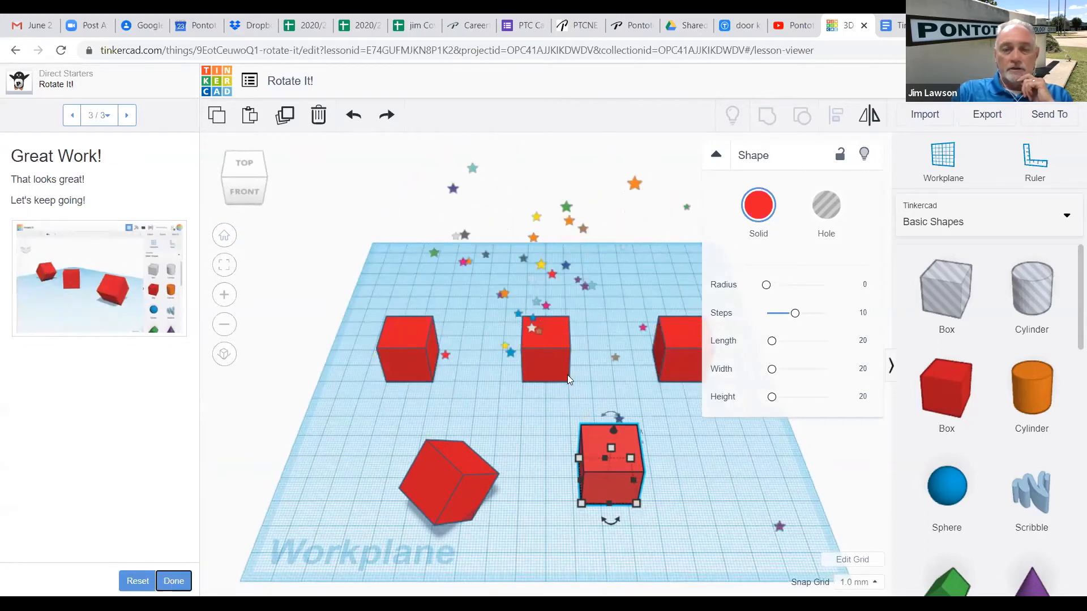
Set the upright front box's depth and width to 10 mm each.
mouse_move(614, 414)
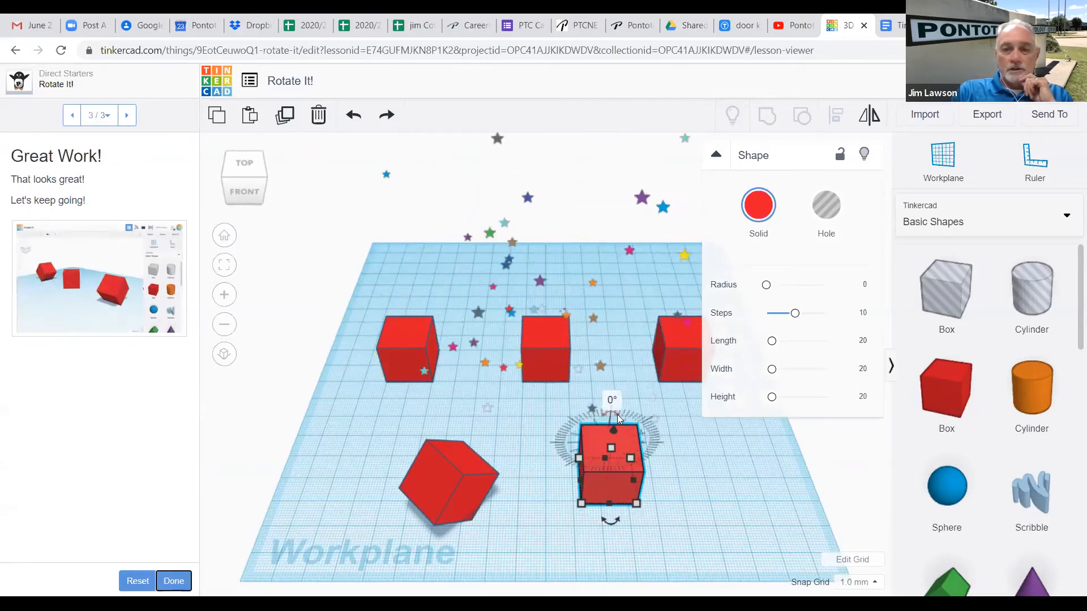
mouse_move(609, 522)
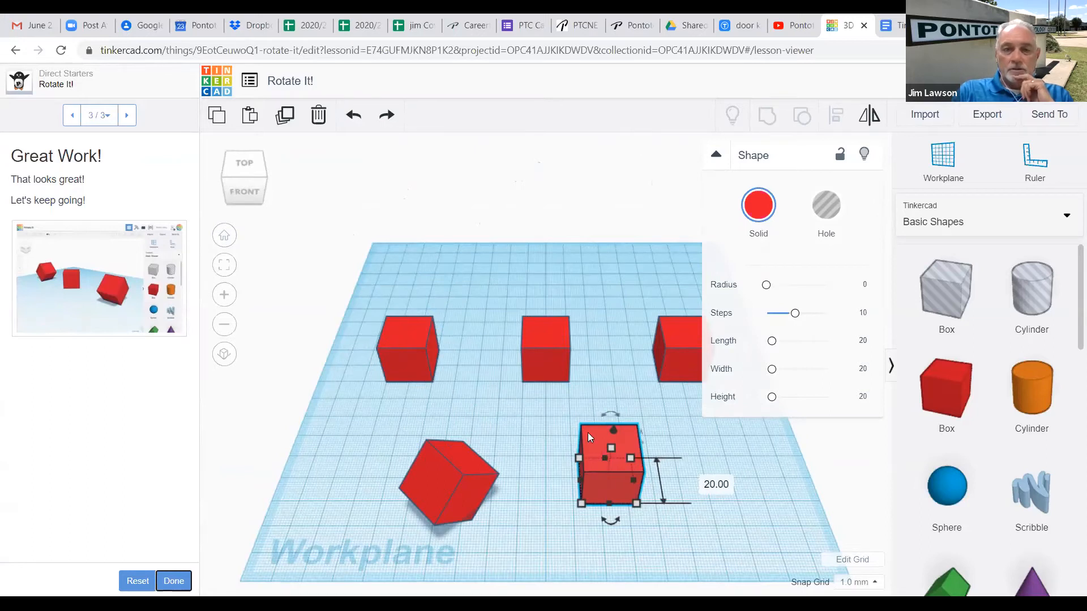
left_click(715, 485)
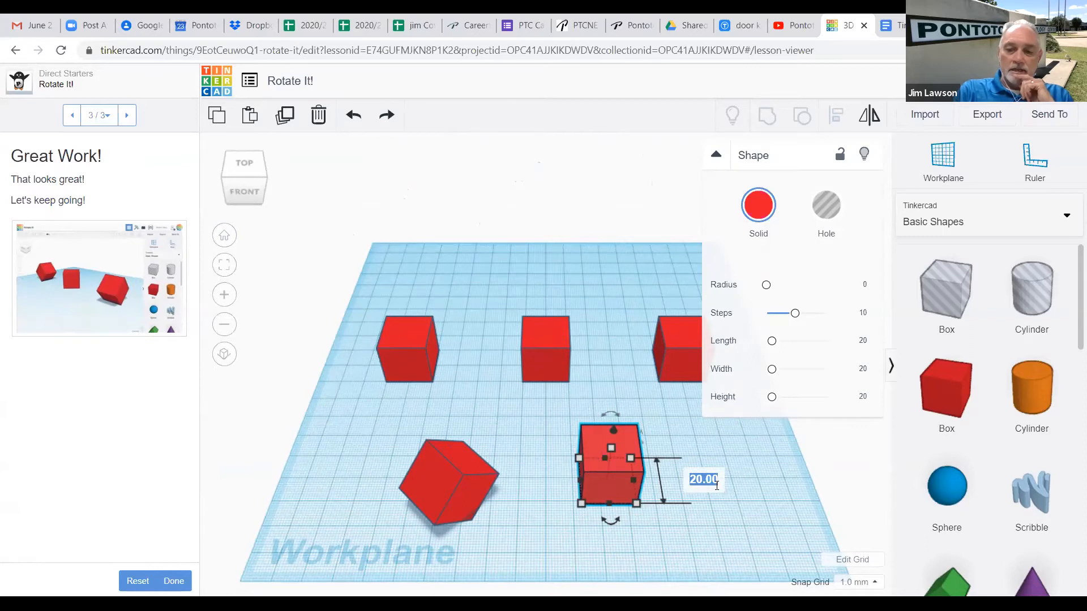
type("10")
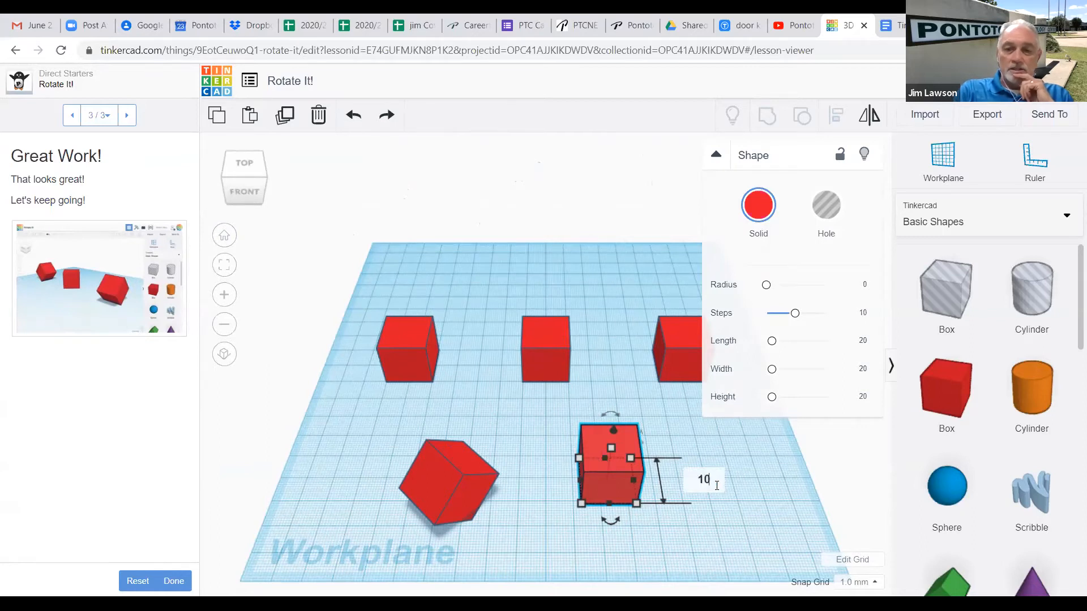
key("Return")
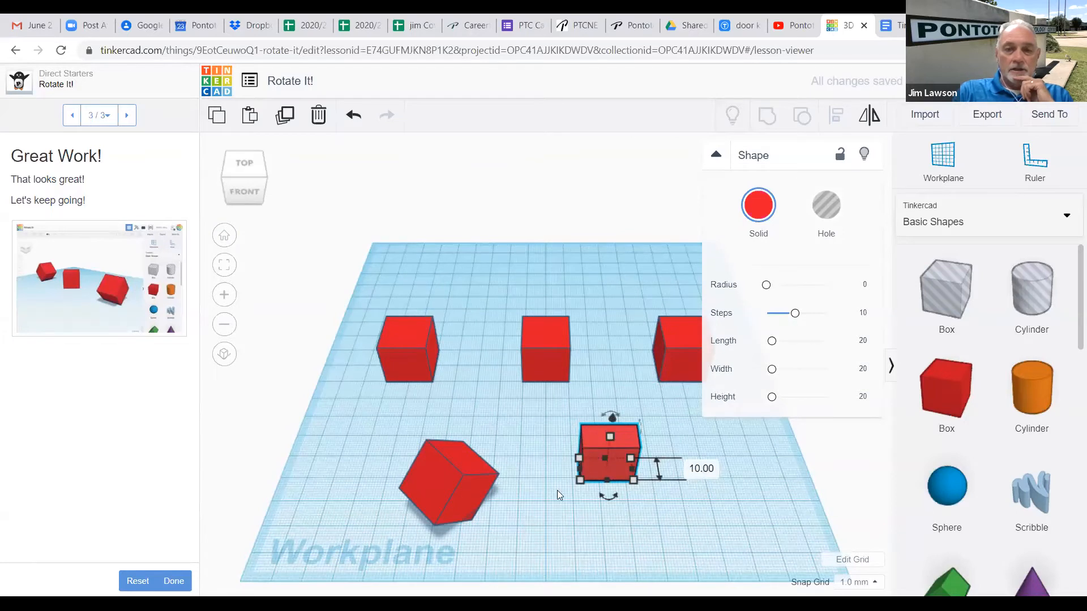
mouse_move(580, 480)
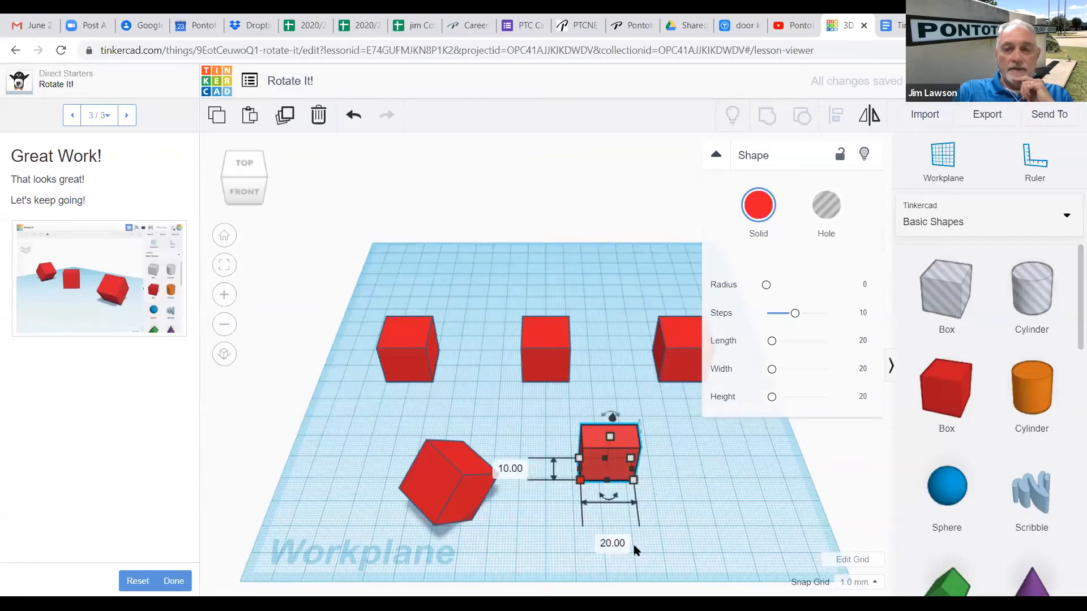
left_click(609, 545)
type("10")
key("Return")
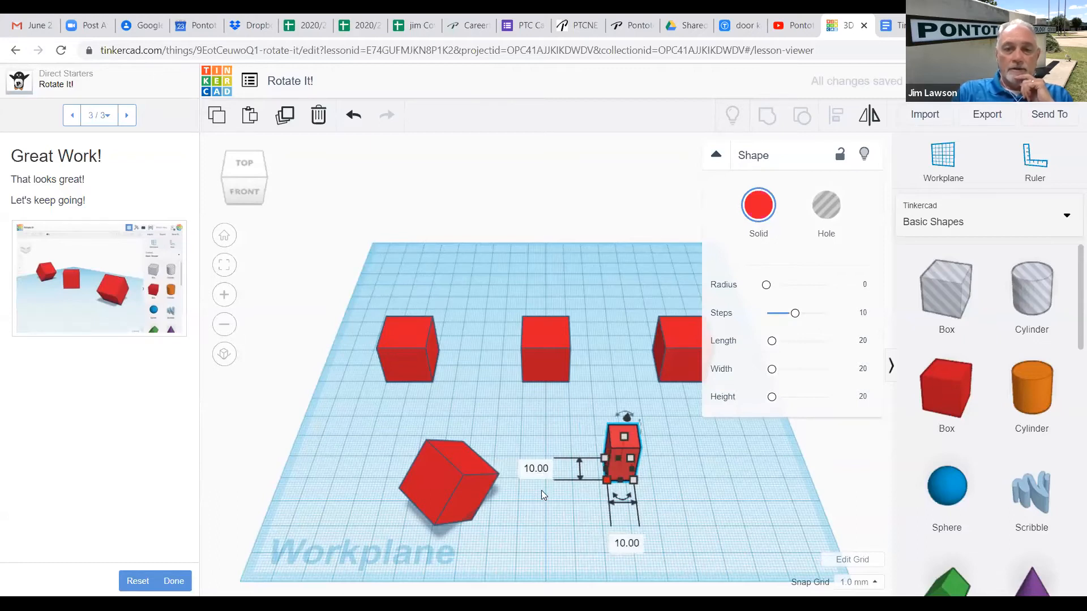
Set the small front box's height to 10 mm.
left_click(529, 468)
left_click(627, 445)
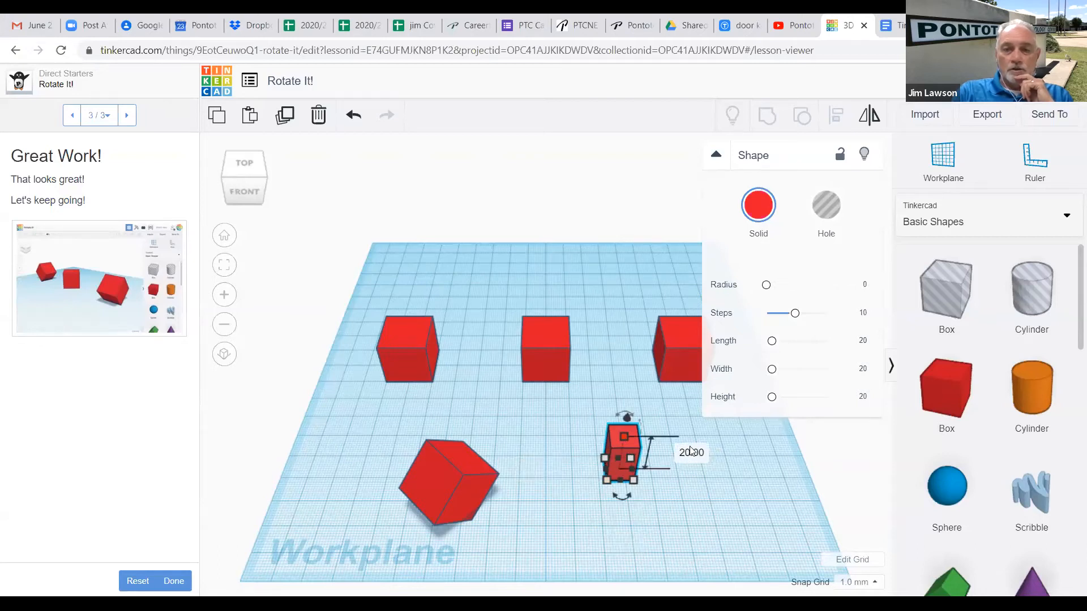
left_click(690, 453)
type("10")
key("Return")
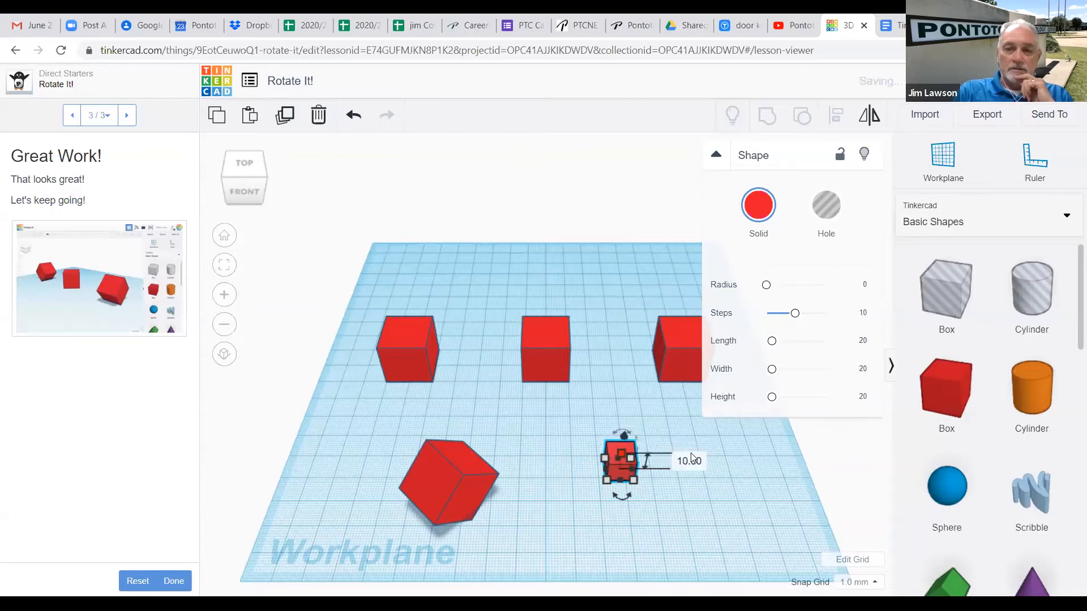
left_click(701, 512)
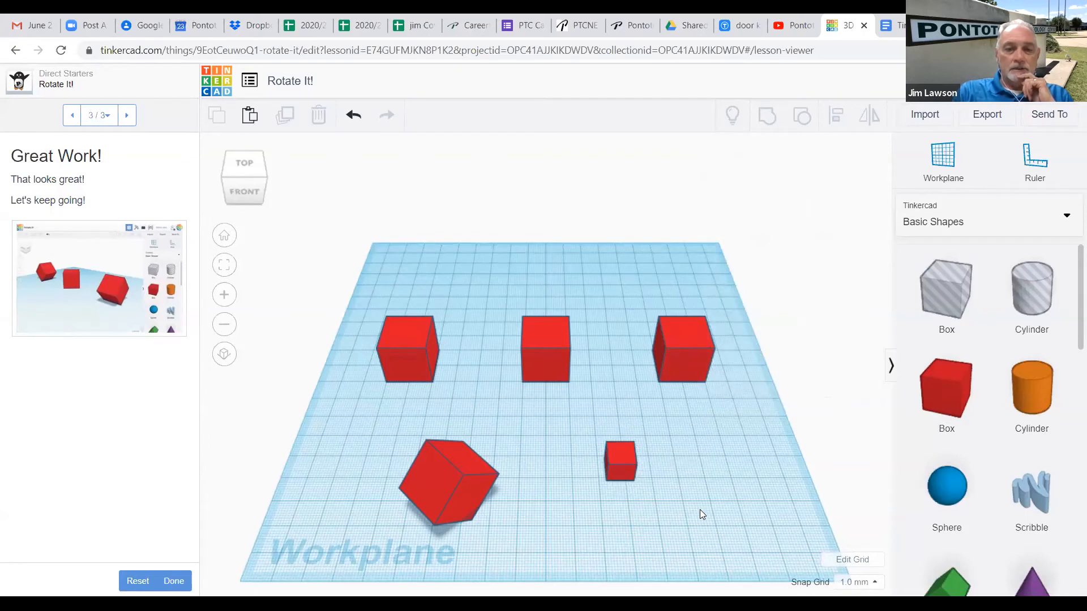
left_click(621, 455)
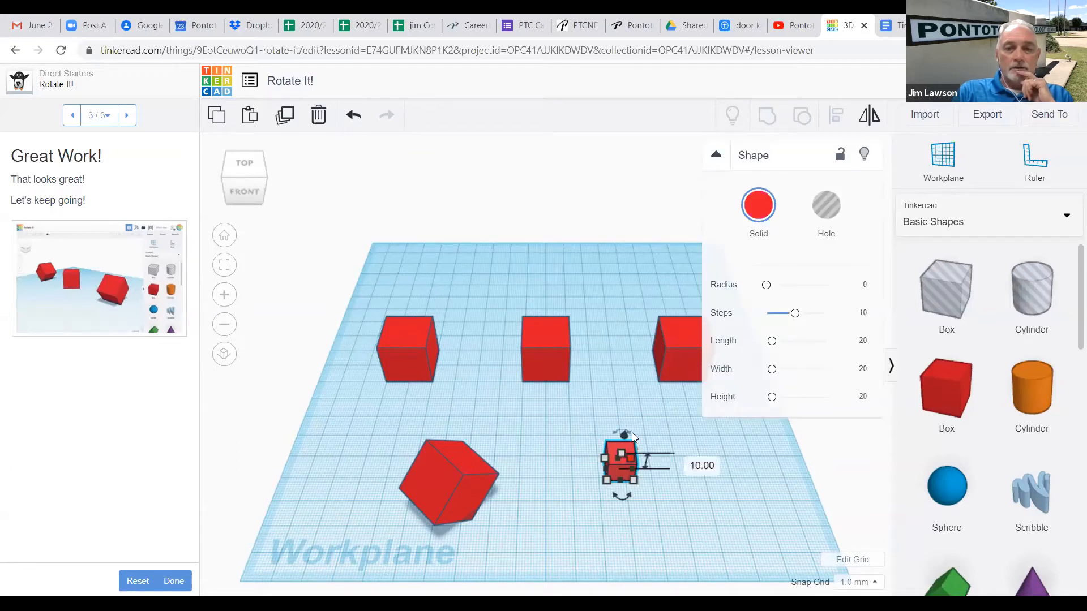
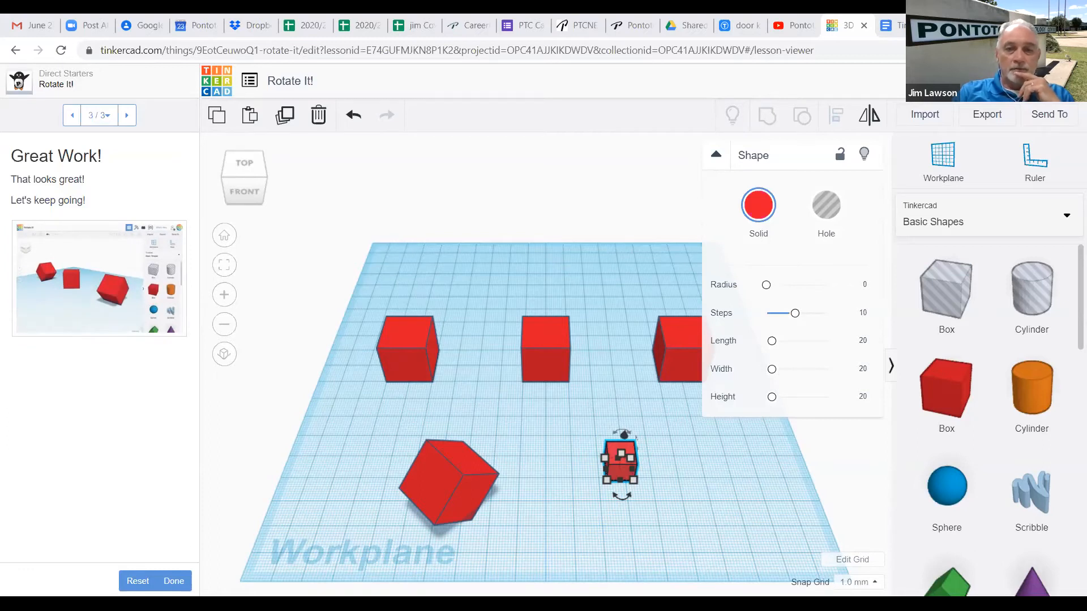
Finish the Rotate It! lesson, continue to Size It!, and advance to its Extend Each Block page.
left_click(175, 583)
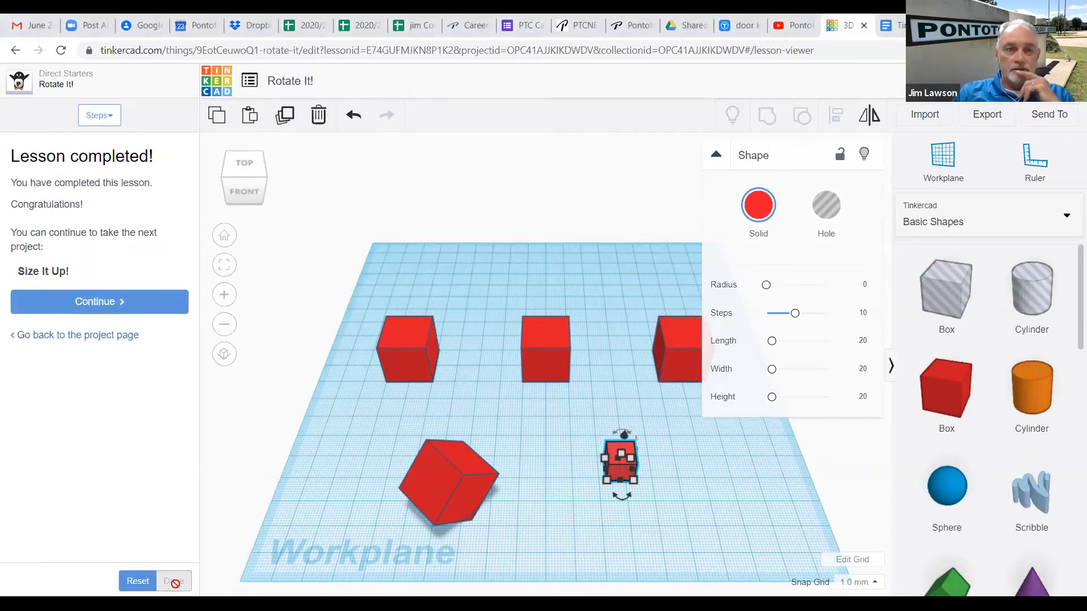
left_click(94, 305)
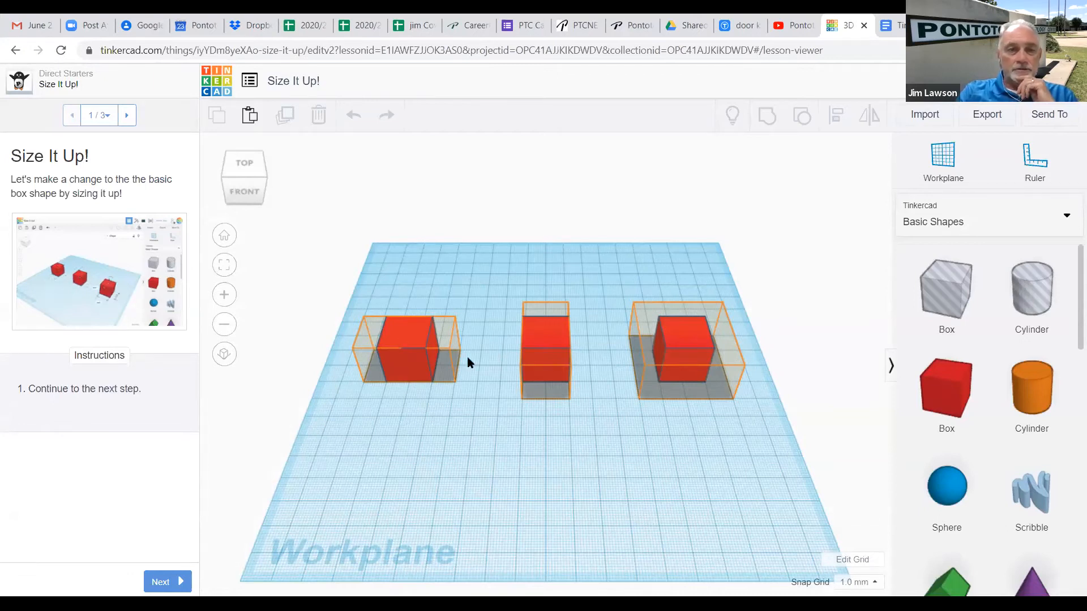
left_click(168, 581)
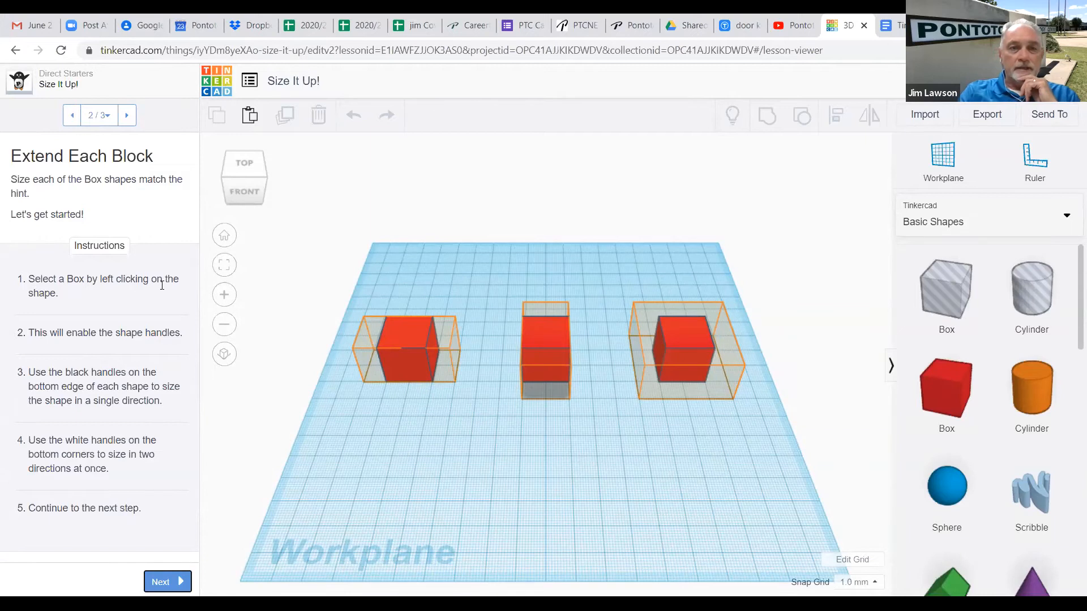
Widen the left box on both sides to 40 mm to match its hint and set its depth to 20 mm.
left_click(398, 353)
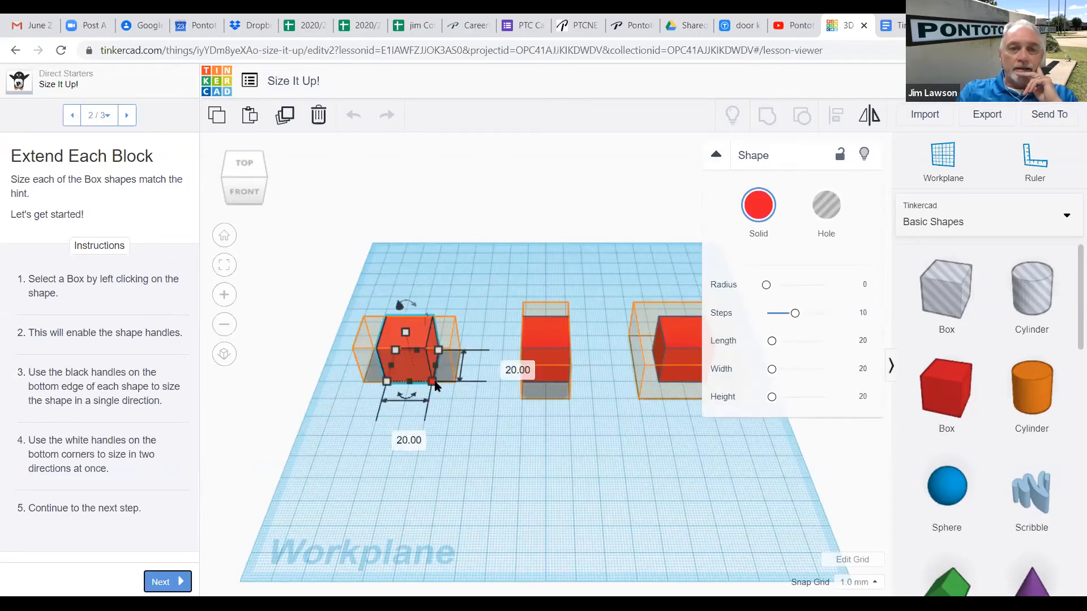
left_click_drag(435, 384, 457, 381)
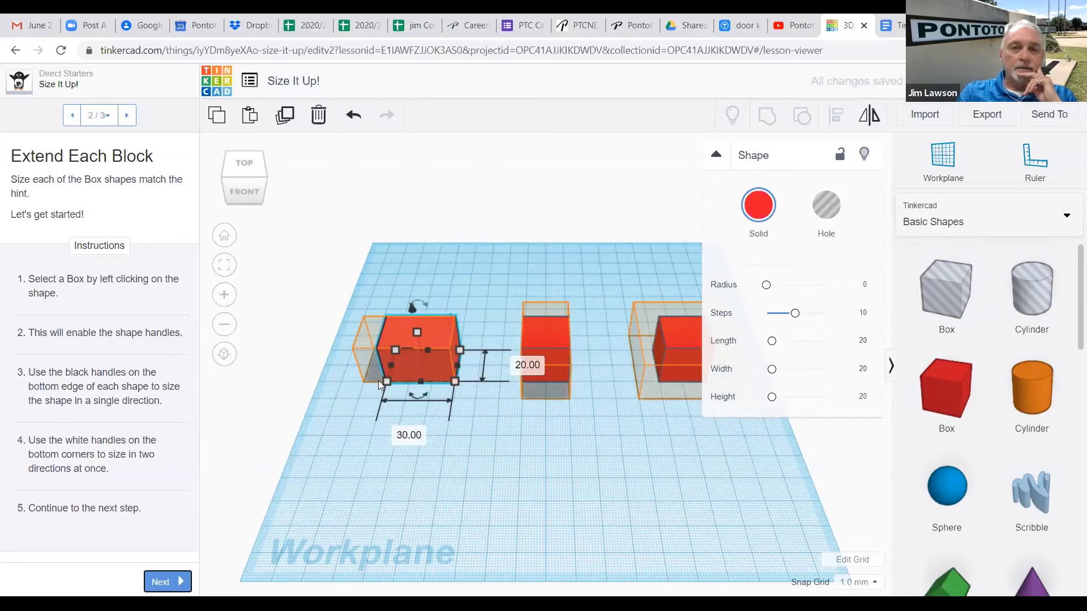
left_click_drag(384, 382, 363, 380)
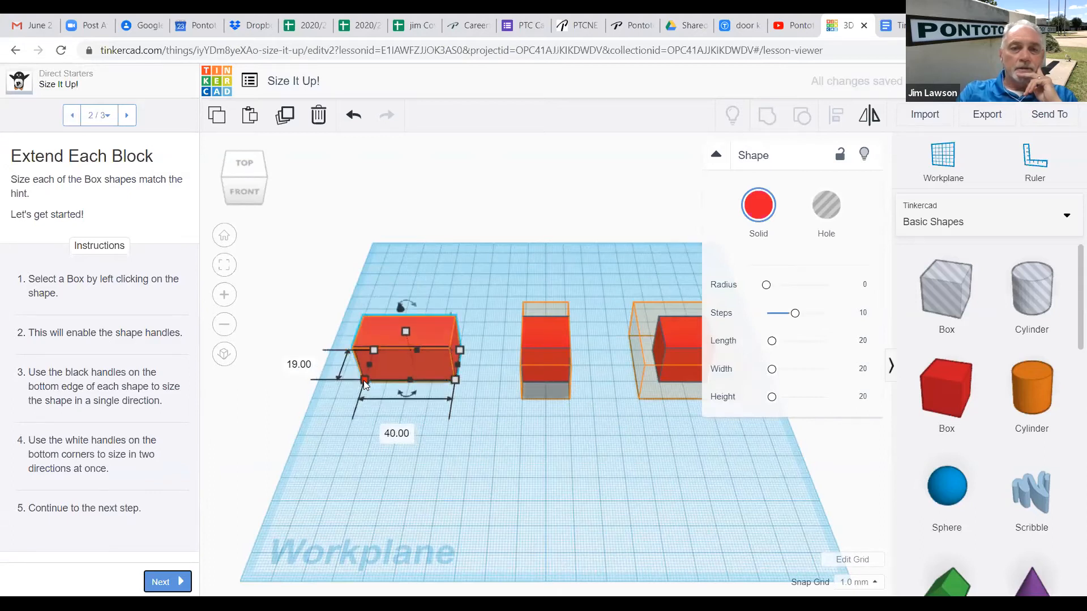
left_click(300, 363)
type("20")
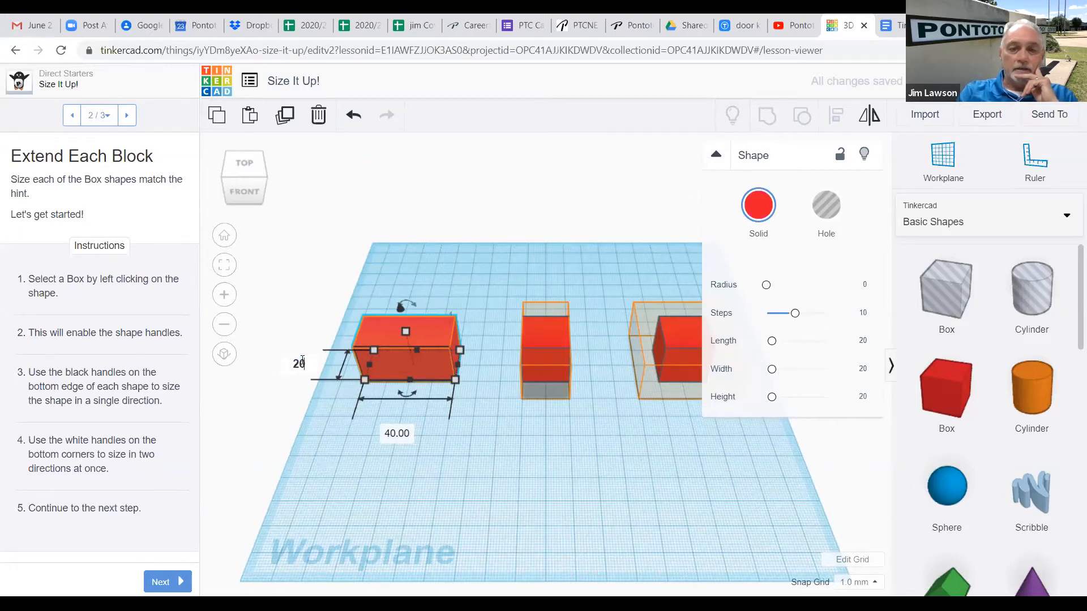
key("Return")
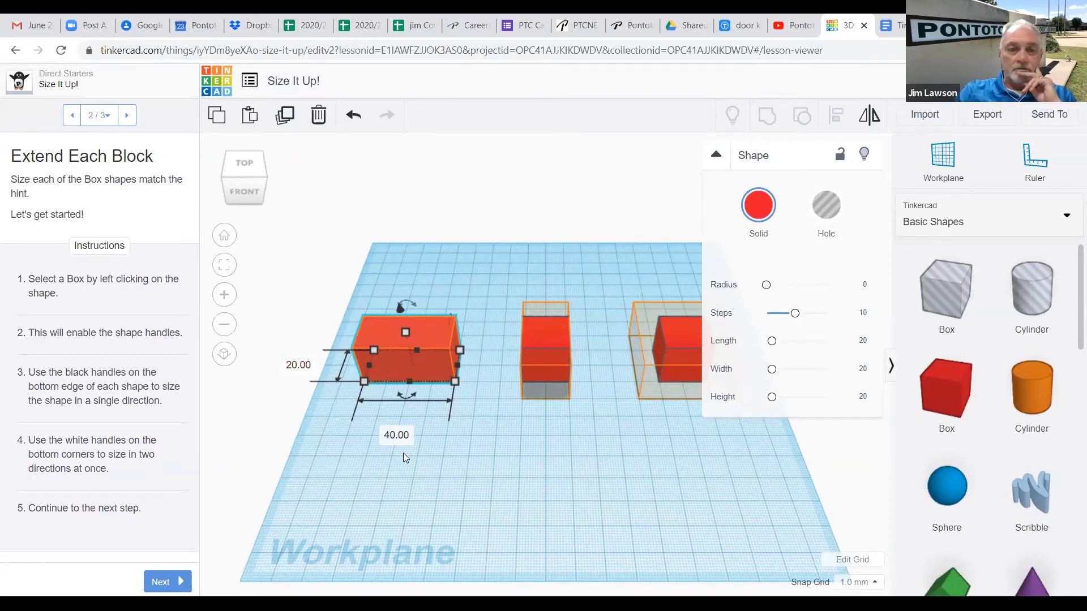
Extend the middle box forward and backward to 40 mm deep, keeping it 20 mm wide, to match its hint.
left_click(538, 338)
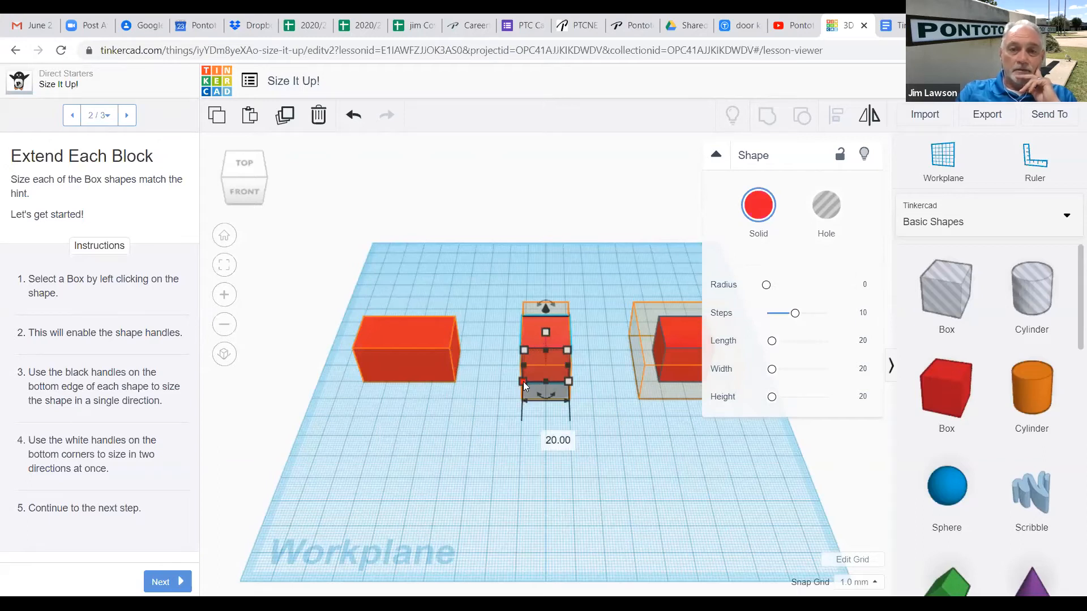
left_click_drag(523, 381, 524, 399)
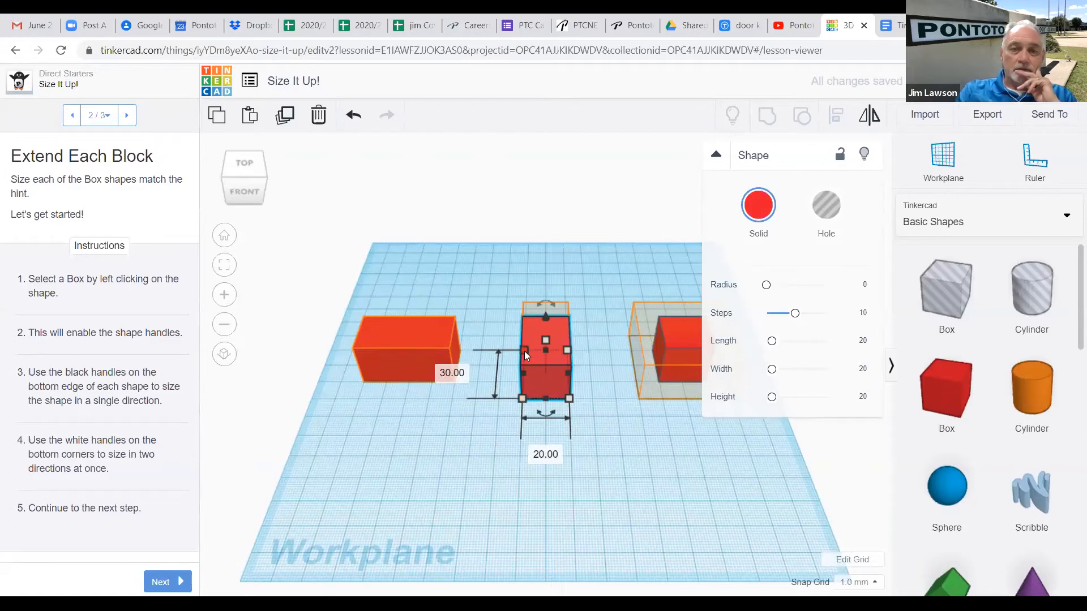
left_click_drag(524, 351, 525, 338)
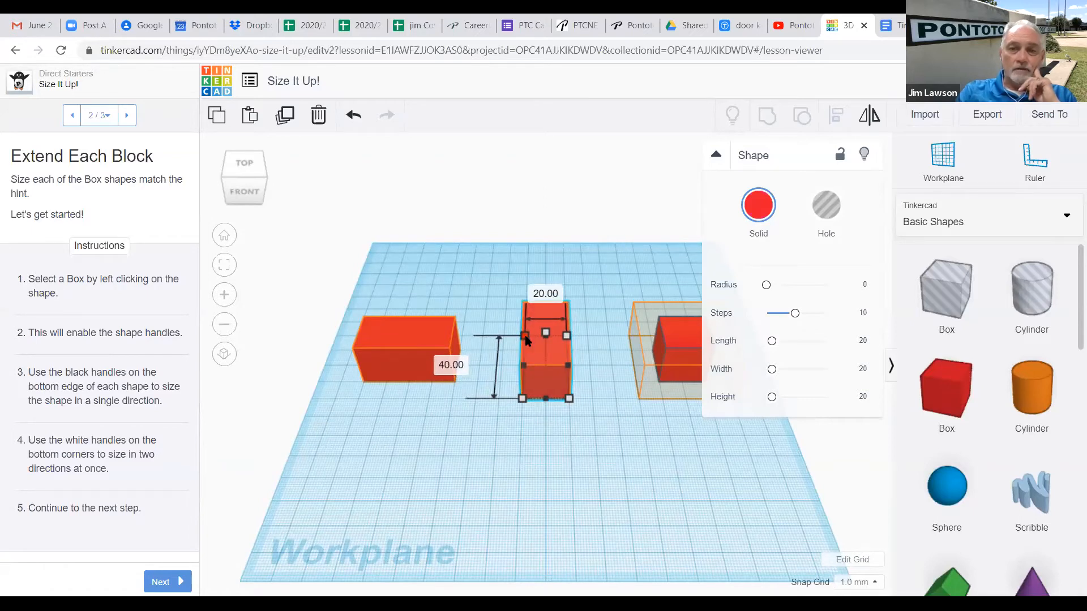
left_click(556, 467)
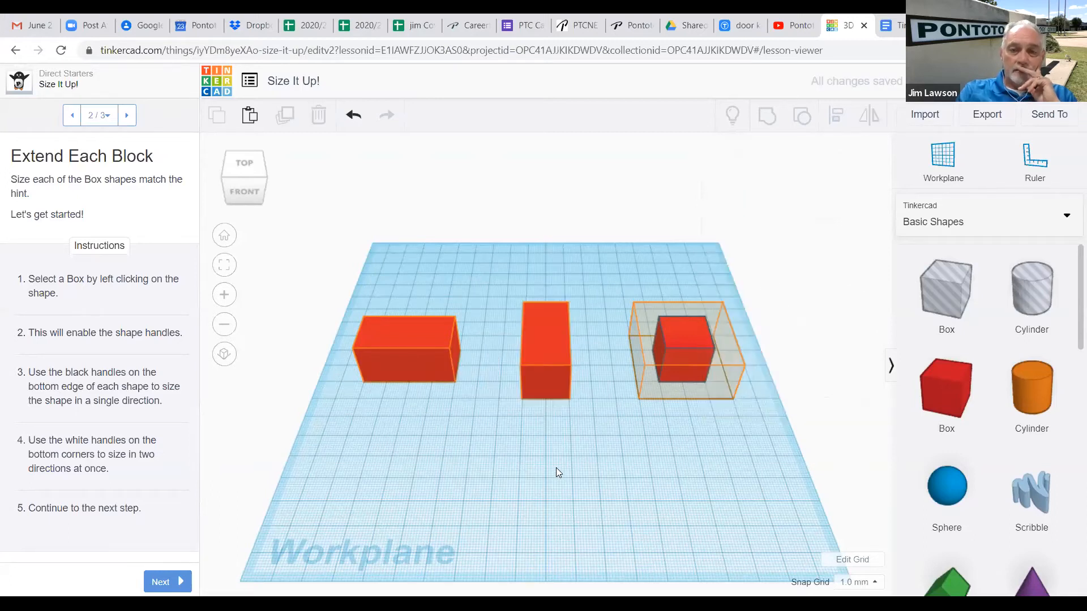
Extend the right box outward to 30 mm wide and set its front-to-back length to 40 mm.
left_click(687, 353)
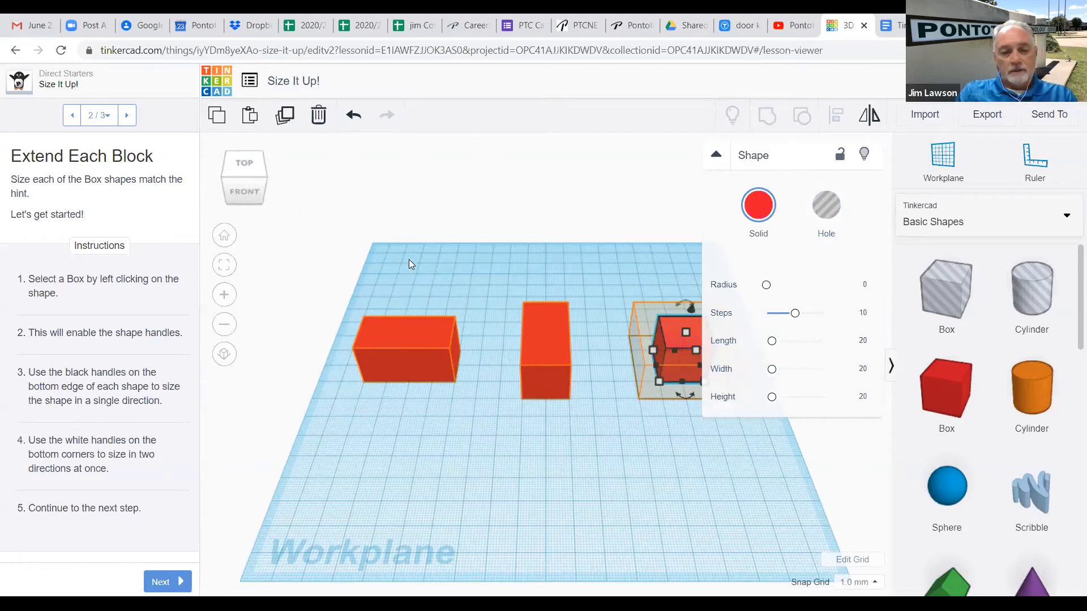
left_click(438, 246)
right_click_drag(438, 246, 258, 219)
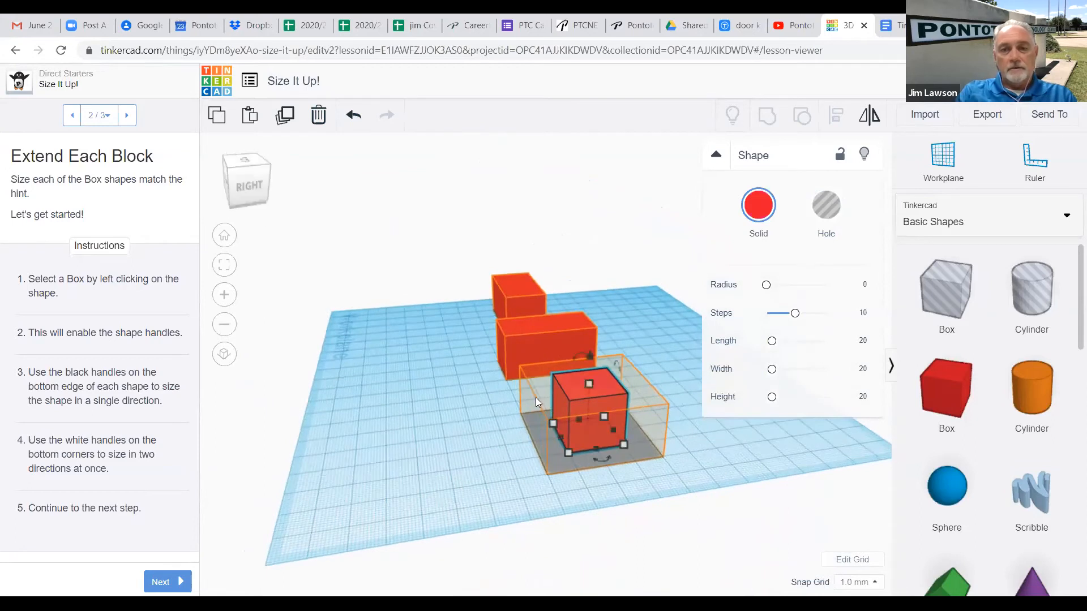
left_click_drag(623, 441, 662, 455)
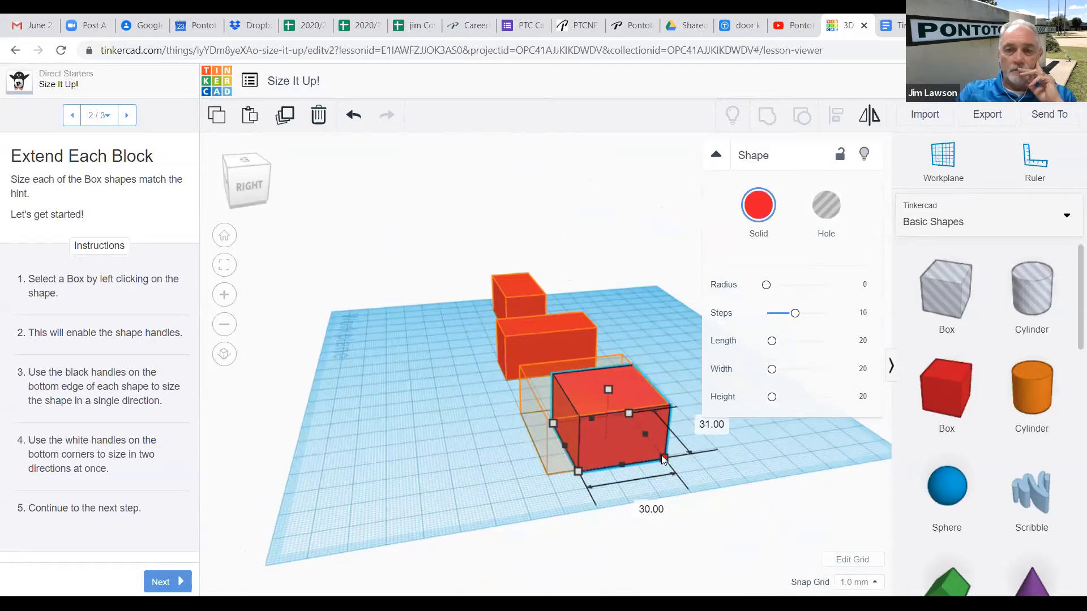
left_click_drag(576, 473, 550, 478)
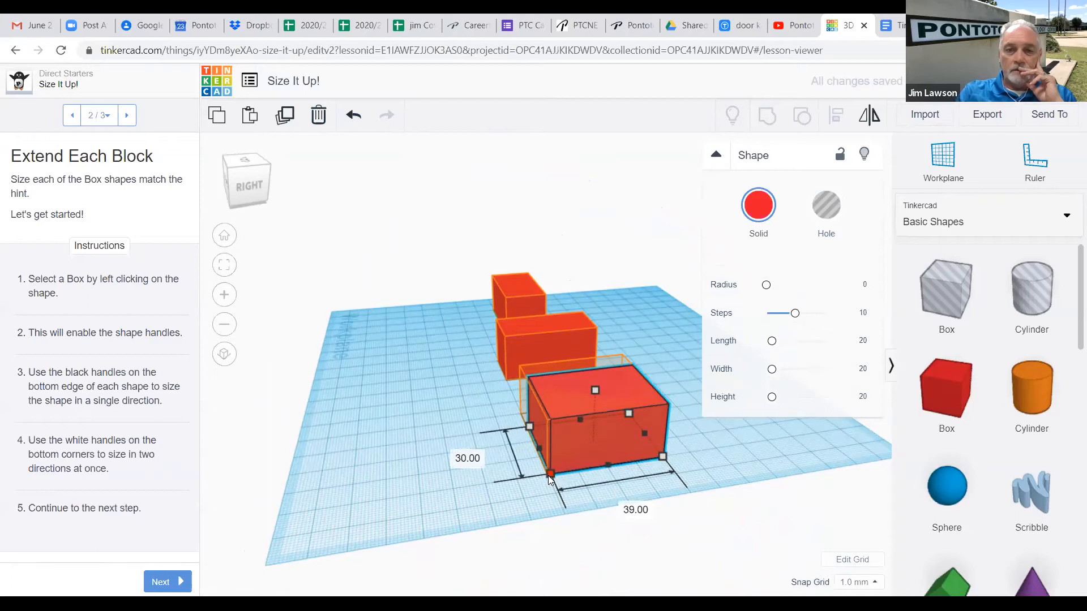
left_click(634, 509)
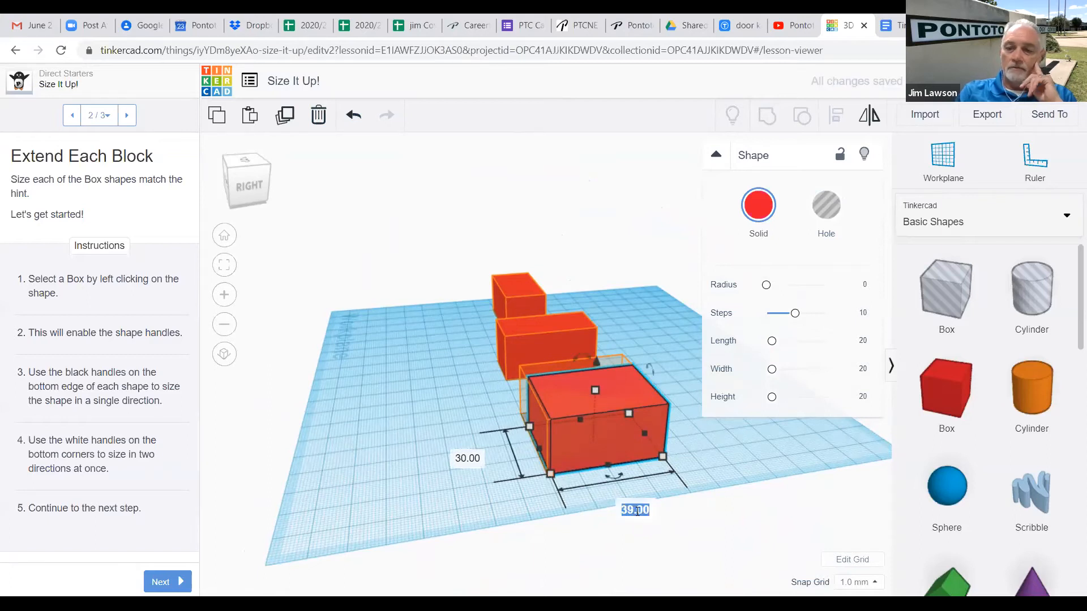
type("40")
key("Return")
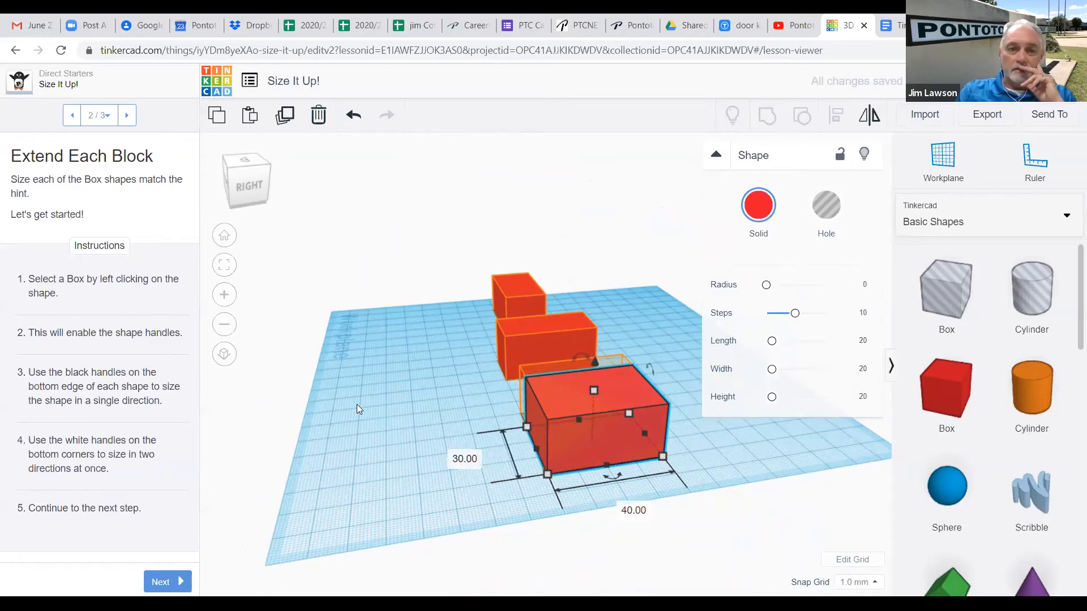
Widen the right box inward to 40 mm and set its front-to-back length to 40 mm to match its hint.
right_click_drag(352, 380, 495, 406)
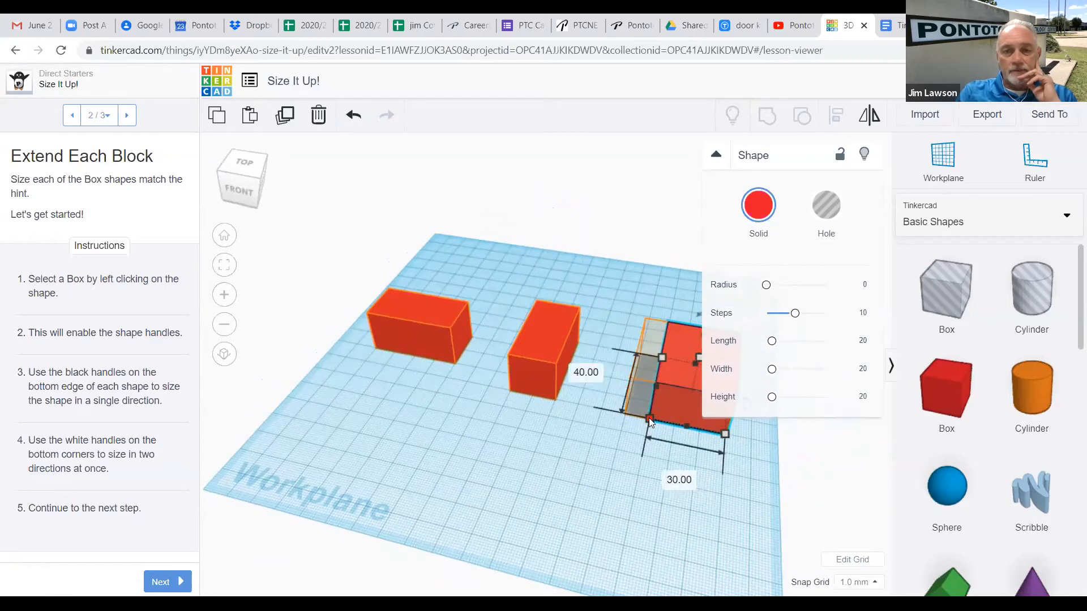
left_click_drag(648, 417, 625, 411)
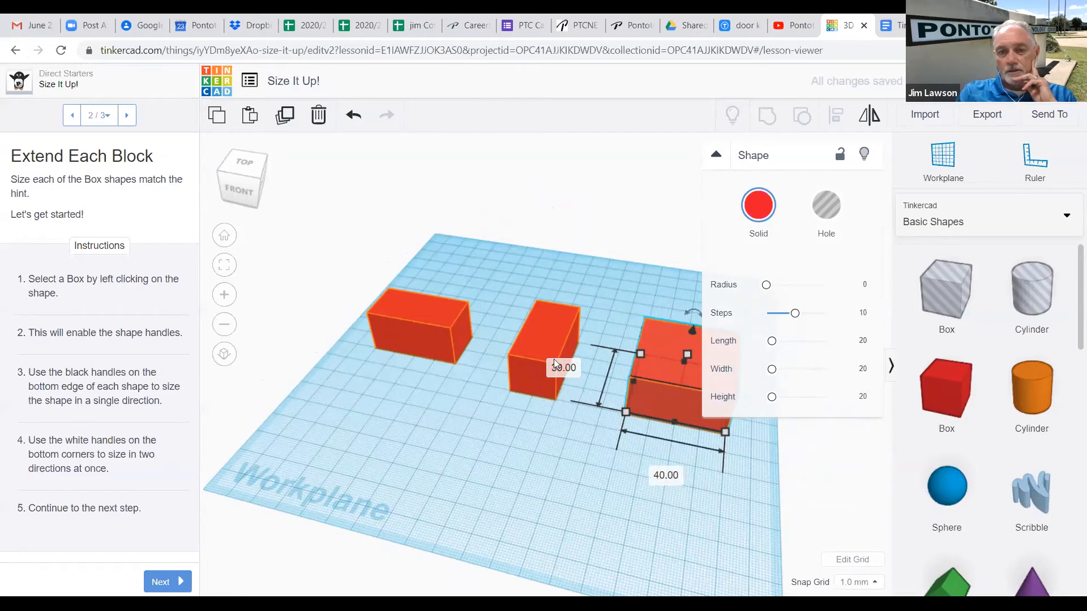
type("40")
key("Return")
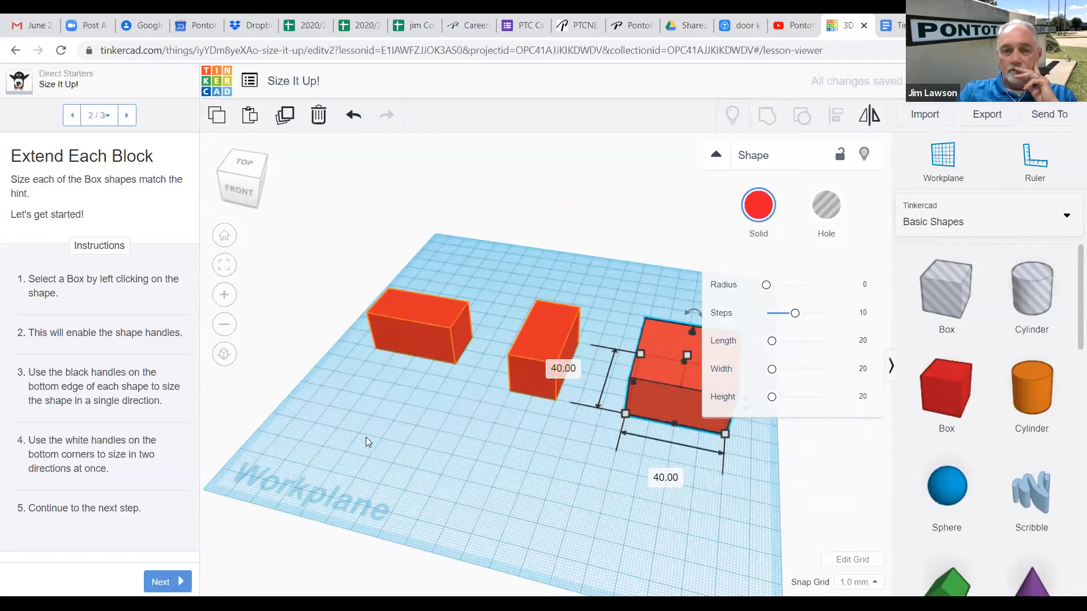
left_click(224, 238)
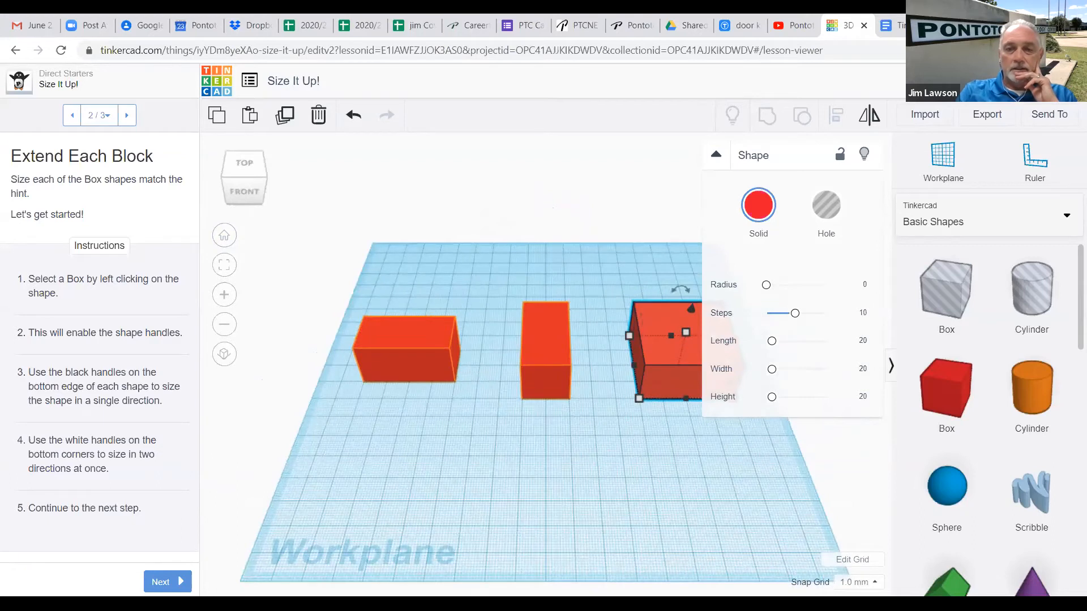
left_click(609, 487)
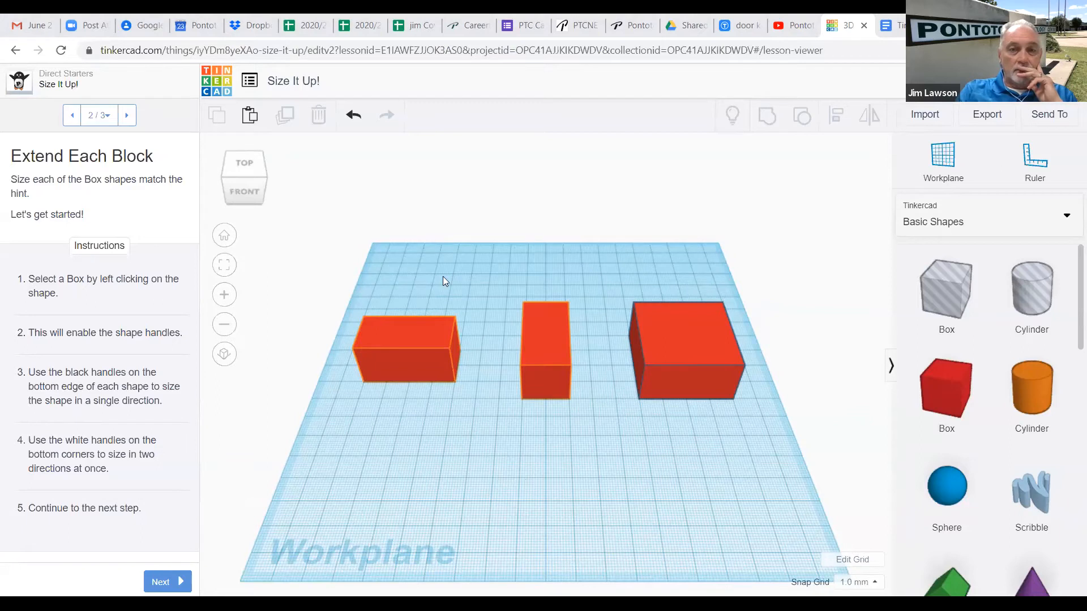
Set the right box's front-to-back length to 39.95 mm.
left_click(673, 351)
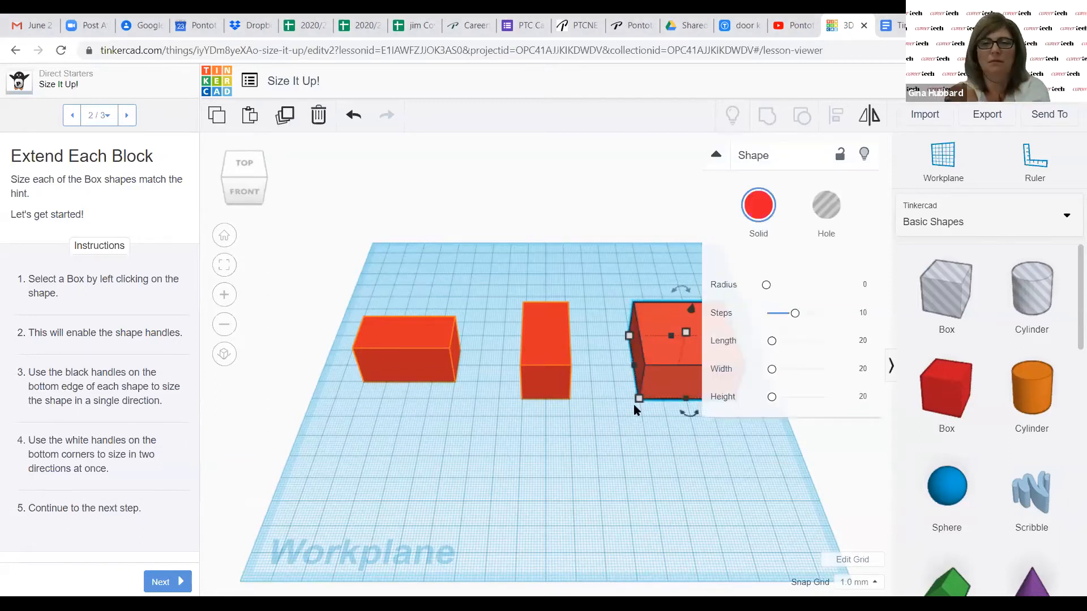
mouse_move(636, 396)
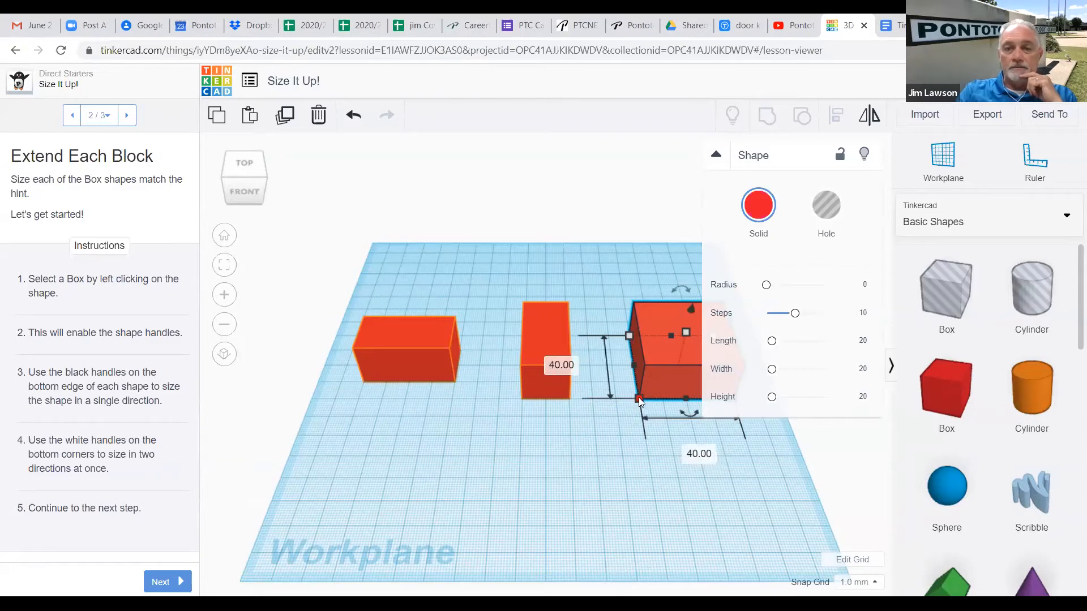
left_click(560, 365)
left_click(617, 461)
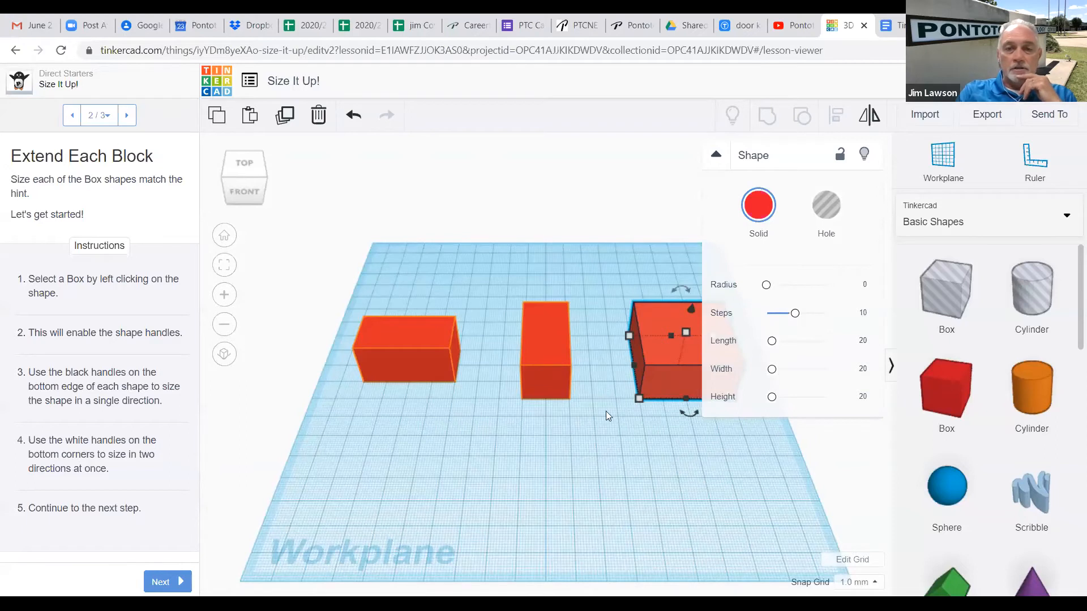
left_click(638, 397)
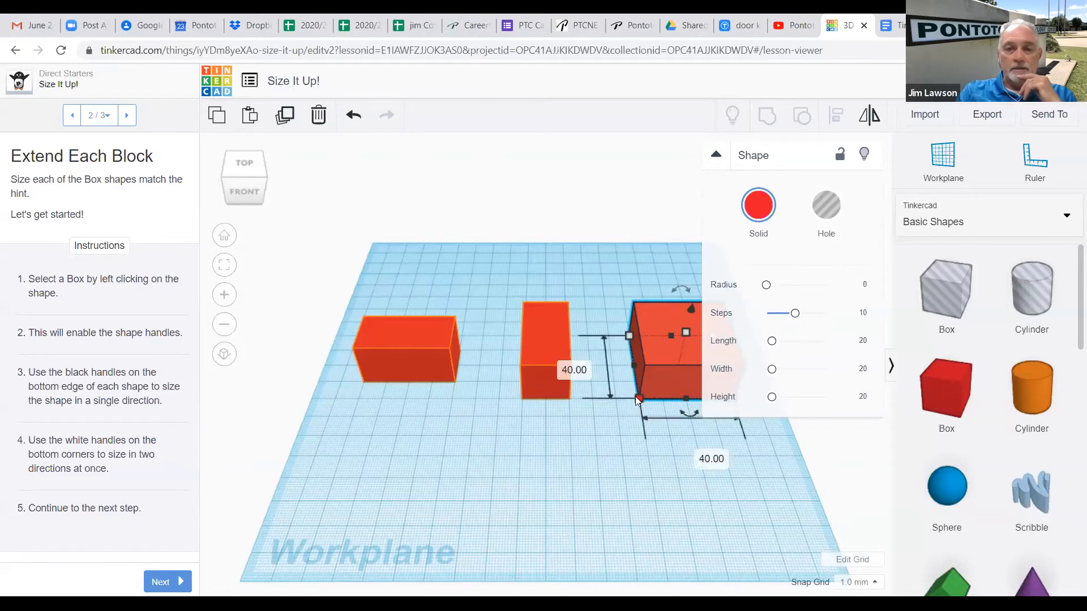
left_click(562, 364)
type("39.95")
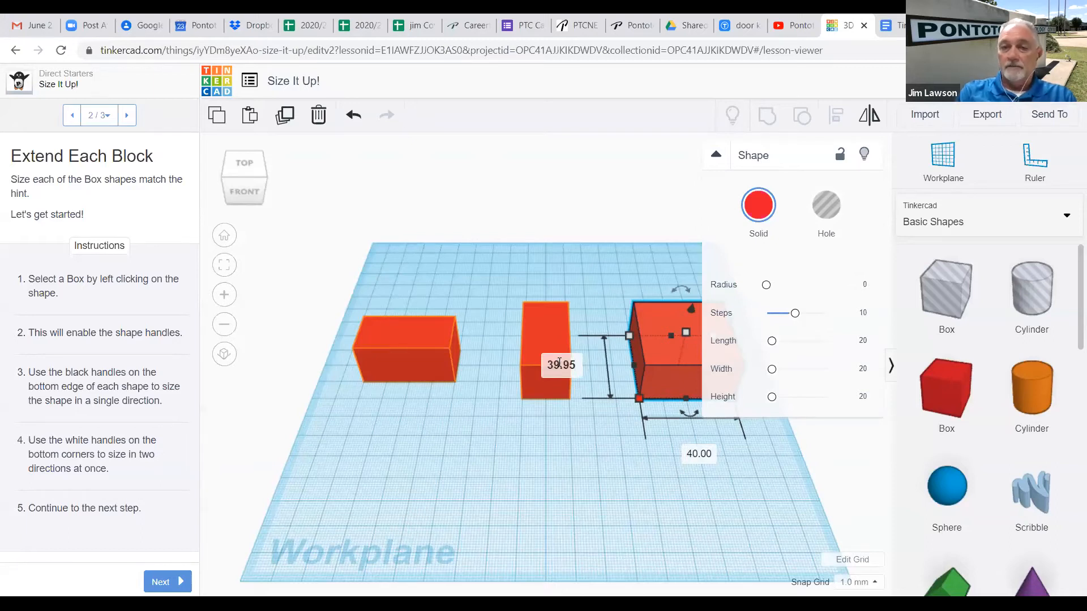
key("Return")
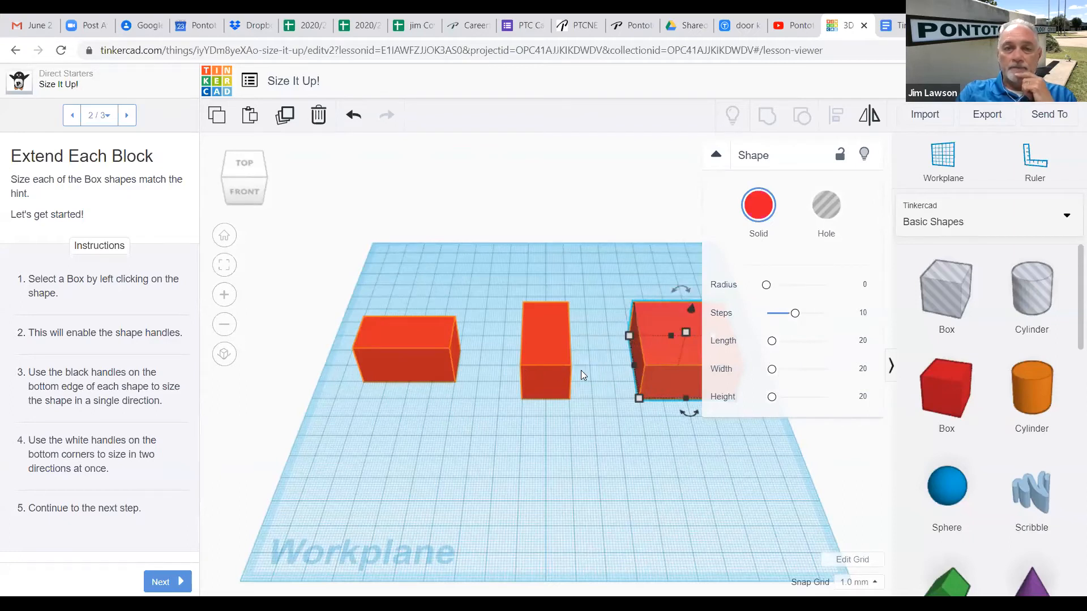
Set the right box's front-to-back length to exactly 40 mm.
left_click(558, 365)
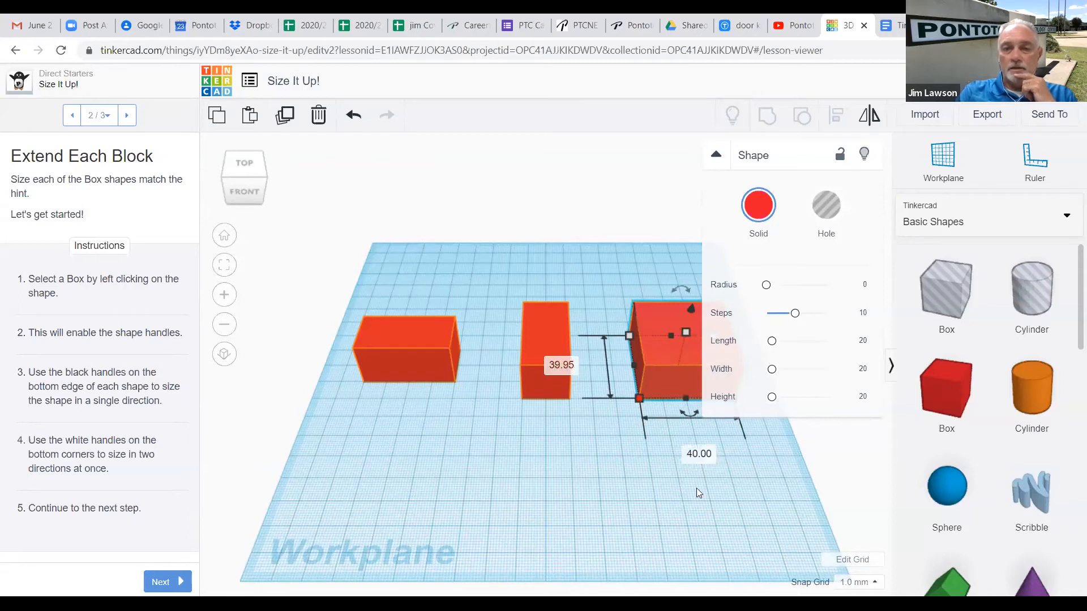
left_click(566, 366)
type("40")
key("Return")
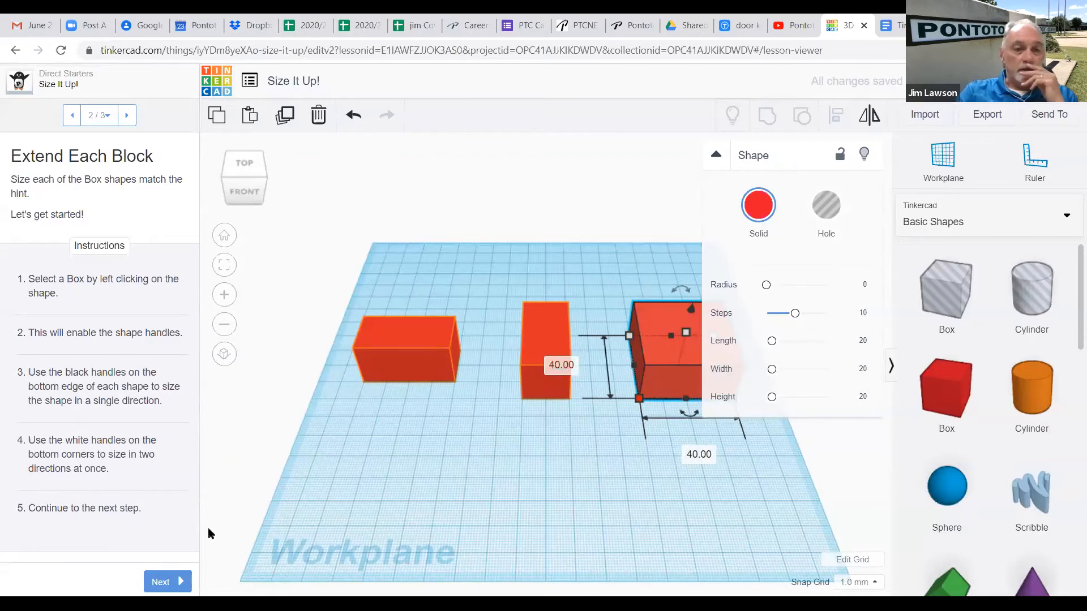
Finish the Size It! lesson and continue to the Group It! lesson.
left_click(173, 581)
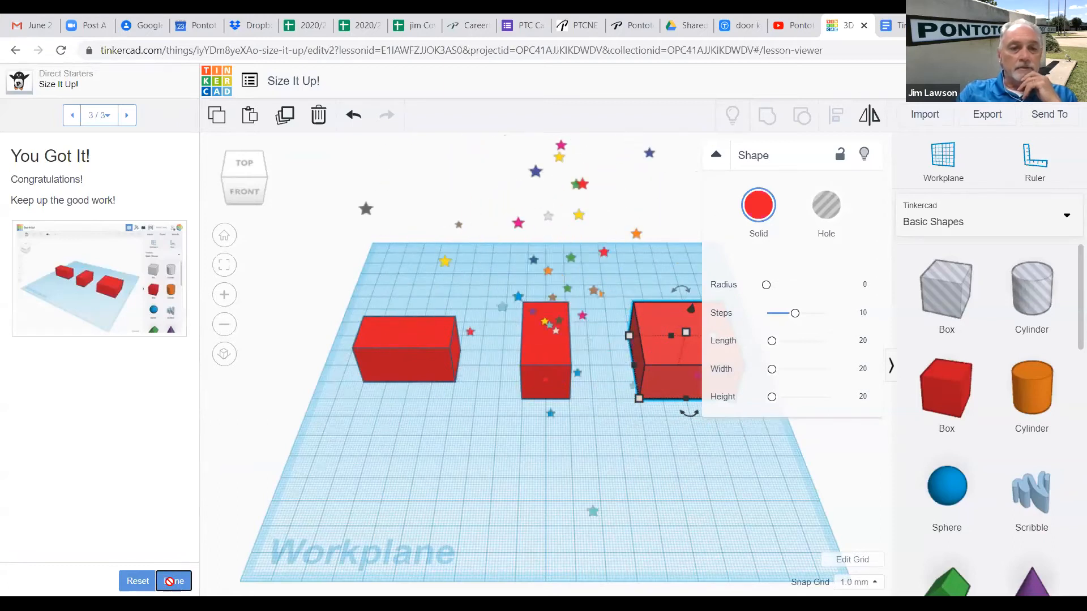
left_click(171, 585)
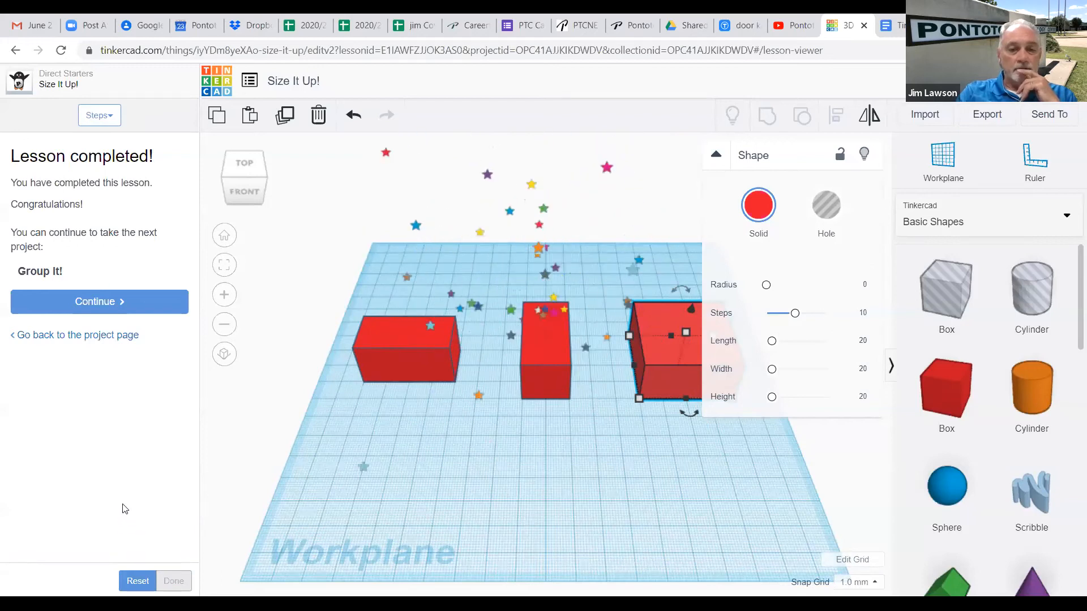
left_click(98, 304)
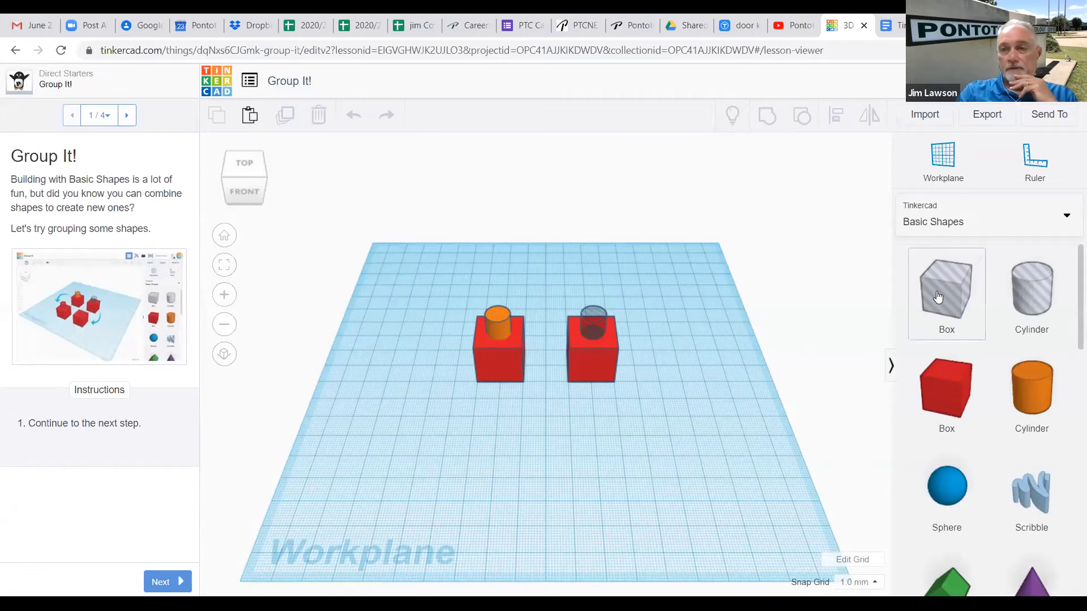
Place a solid red box in front of the existing shapes and a sphere overlapping its right side.
left_click_drag(949, 393, 536, 485)
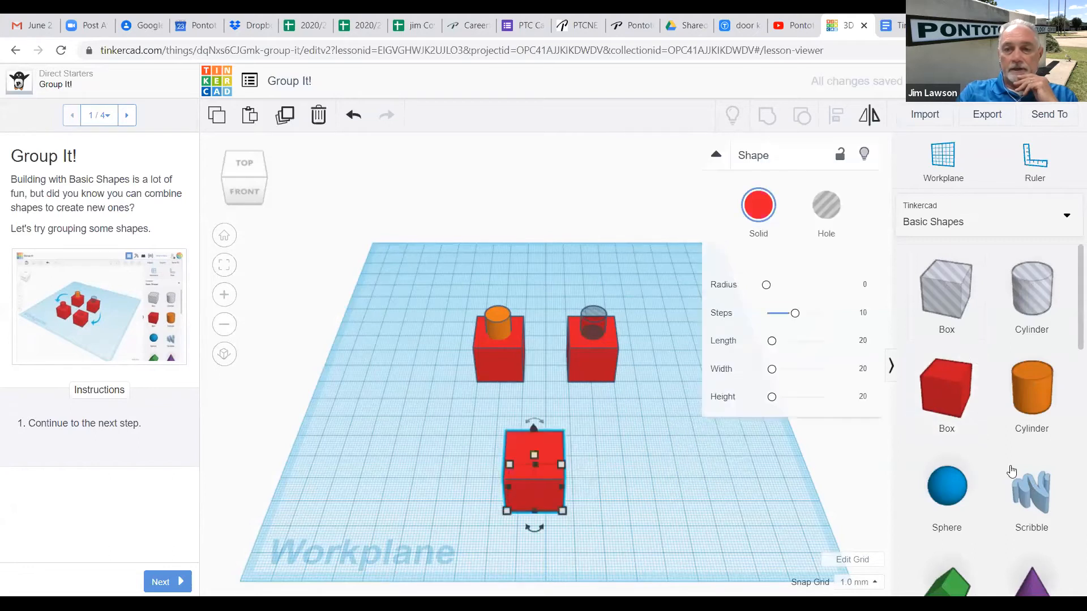
left_click_drag(950, 490, 564, 481)
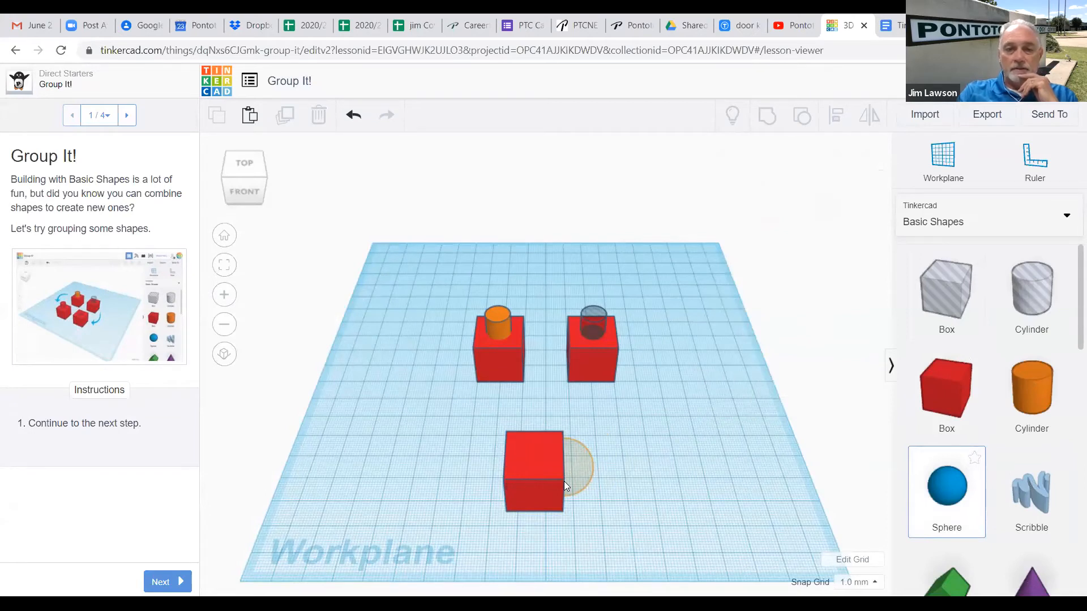
left_click_drag(564, 481, 564, 481)
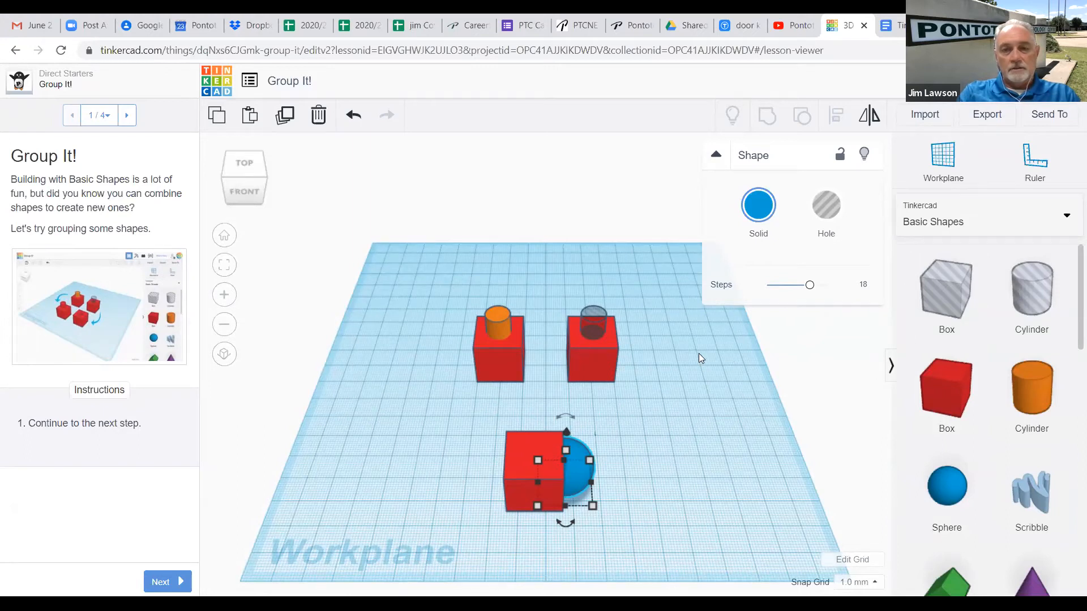
View the shapes from the right side and shift the blue sphere 3 mm toward the front of the workplane.
left_click(680, 337)
middle_click_drag(696, 356, 650, 259)
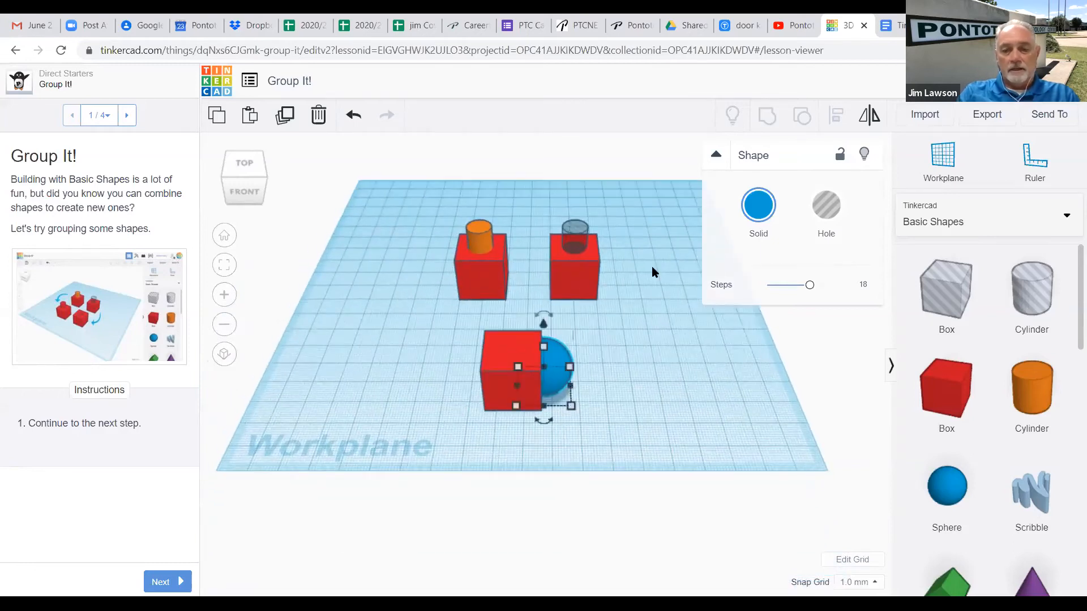
right_click_drag(651, 266, 449, 255)
left_click(459, 286)
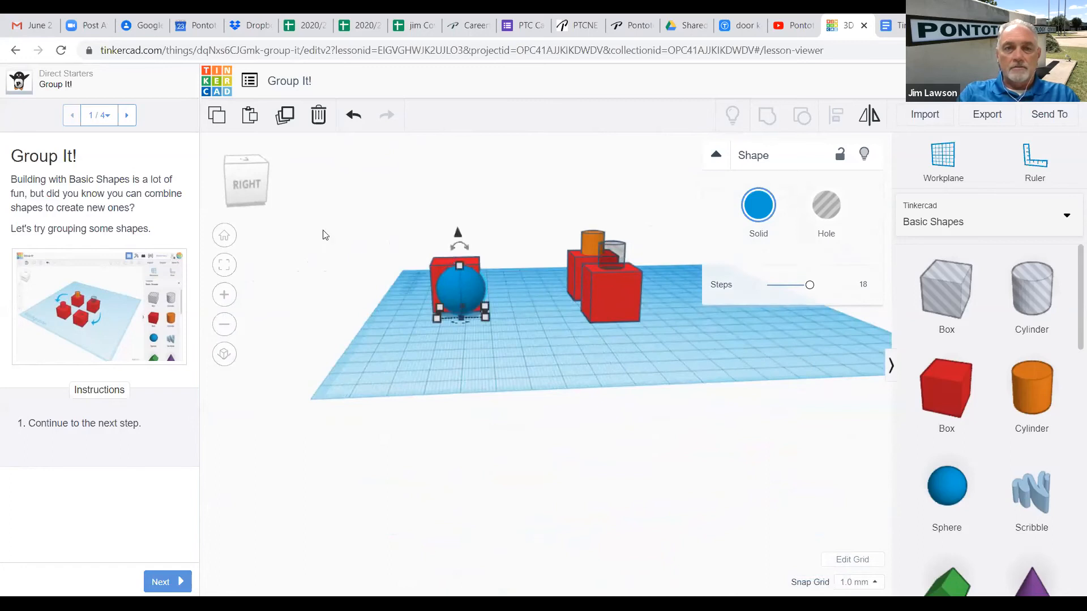
left_click(248, 181)
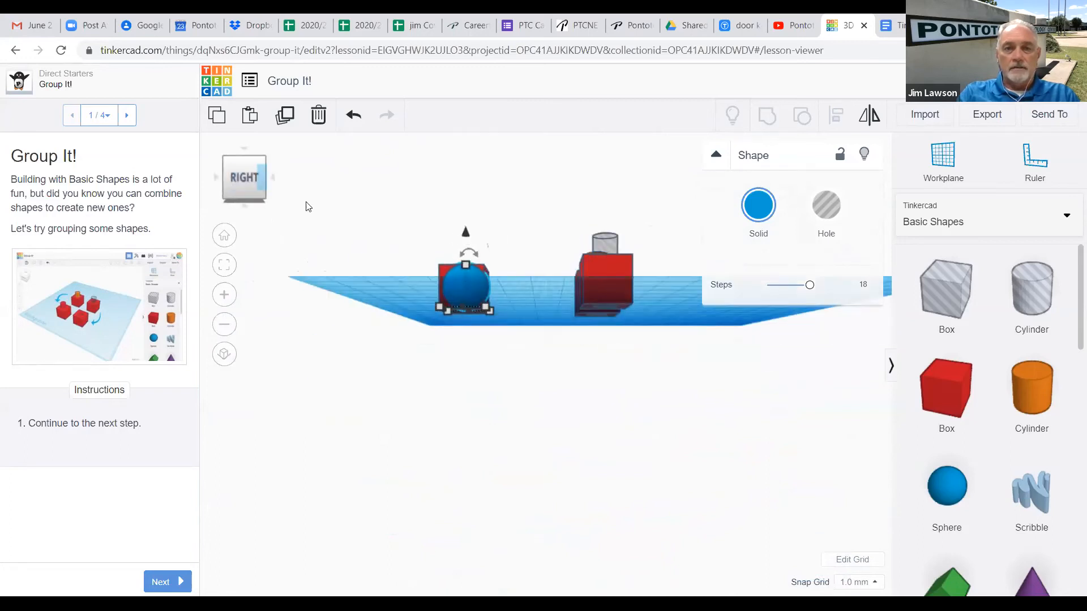
left_click_drag(464, 284, 457, 281)
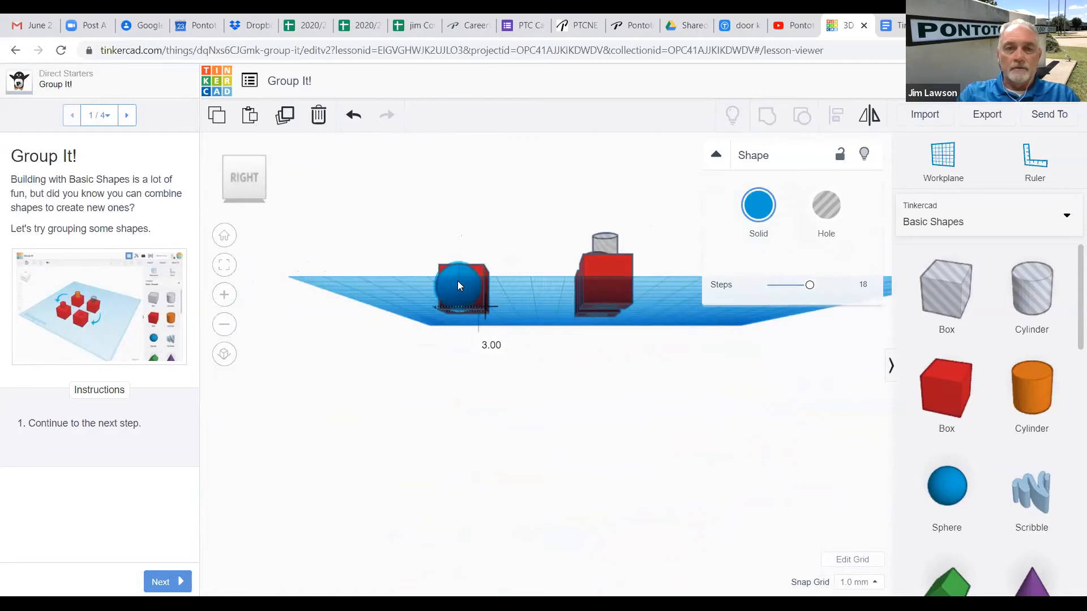
left_click_drag(457, 281, 457, 280)
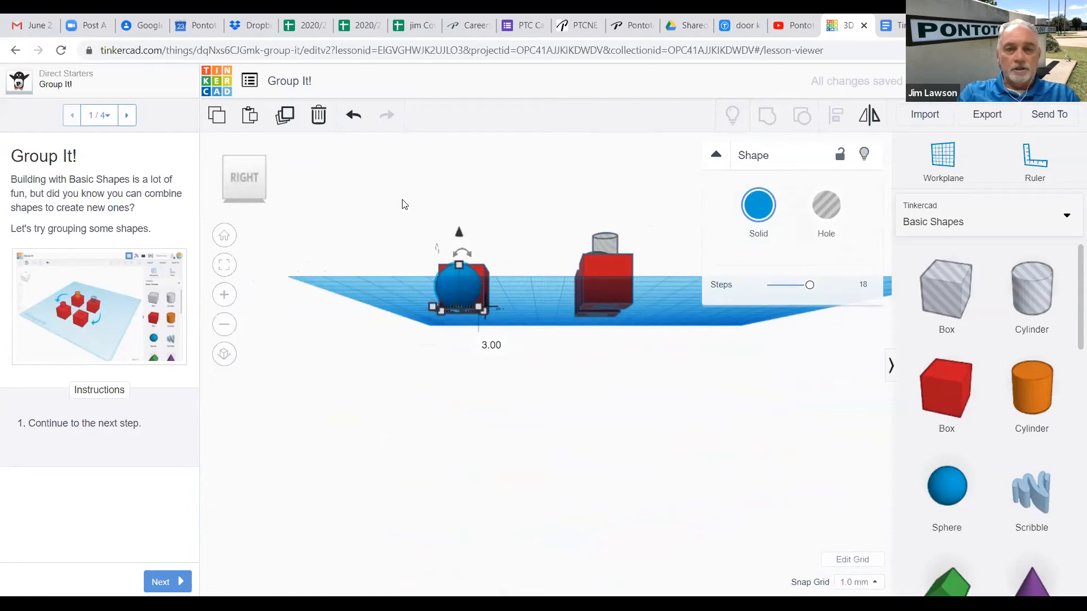
Set the blue sphere's width and front-to-back length to 10 mm each, leaving its height alone.
right_click_drag(404, 204, 601, 321)
left_click(544, 362)
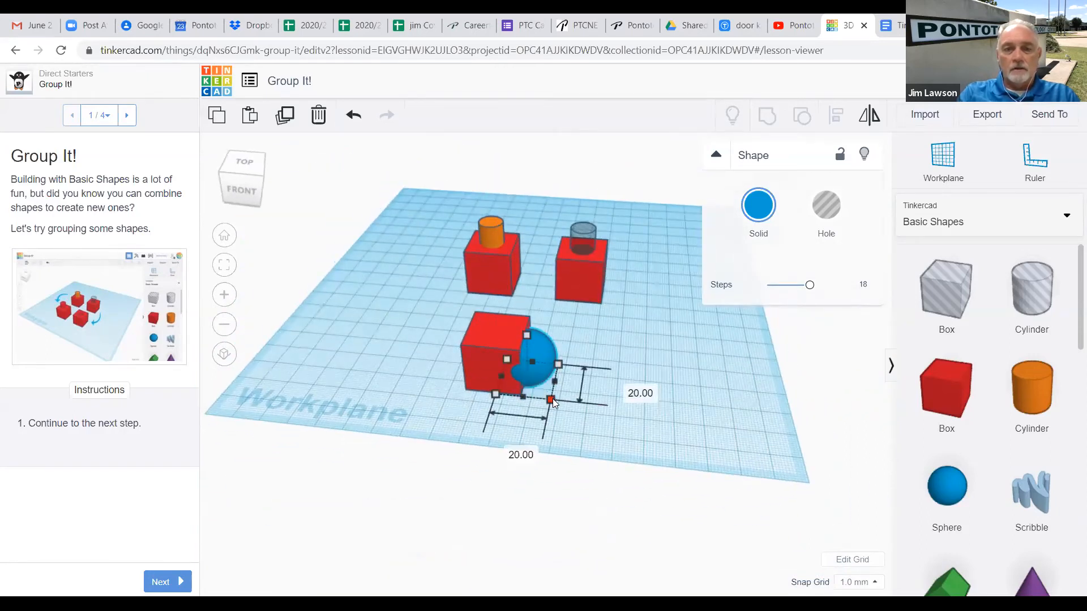
left_click(515, 448)
type("10")
key("Return")
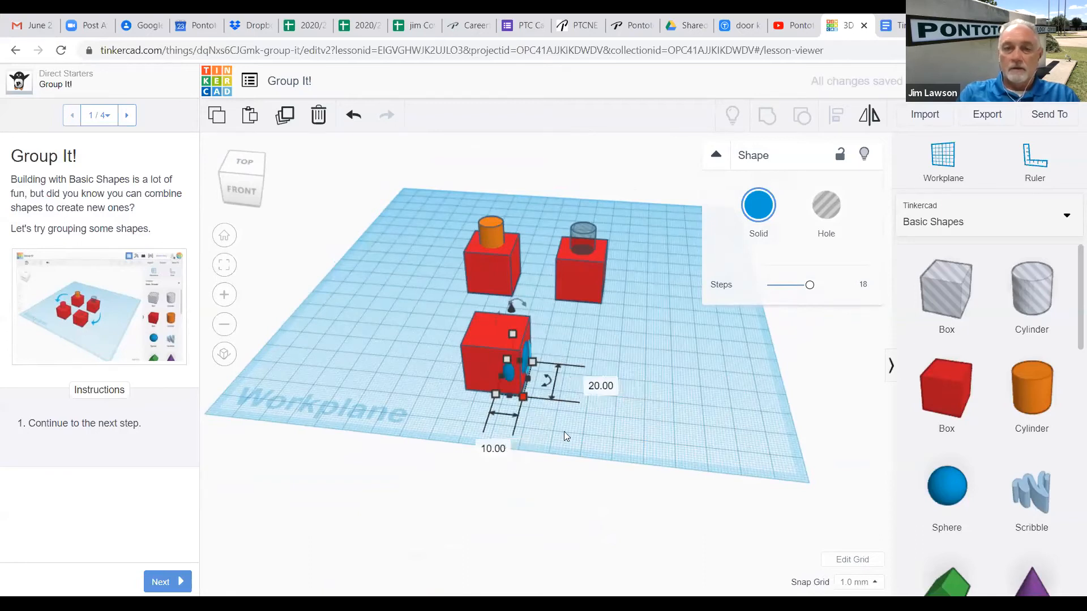
left_click(601, 388)
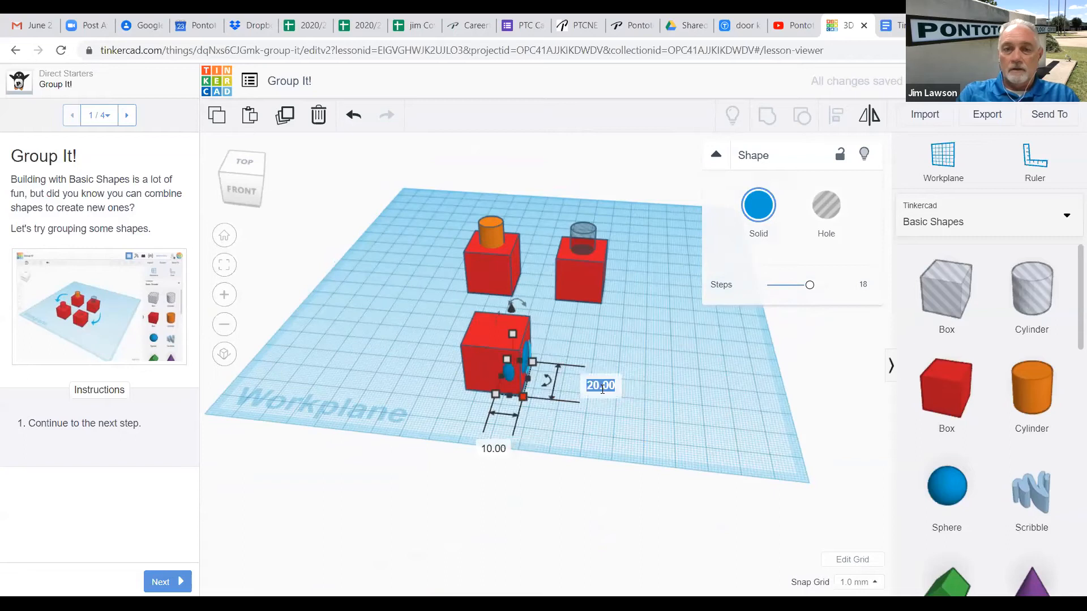
type("10")
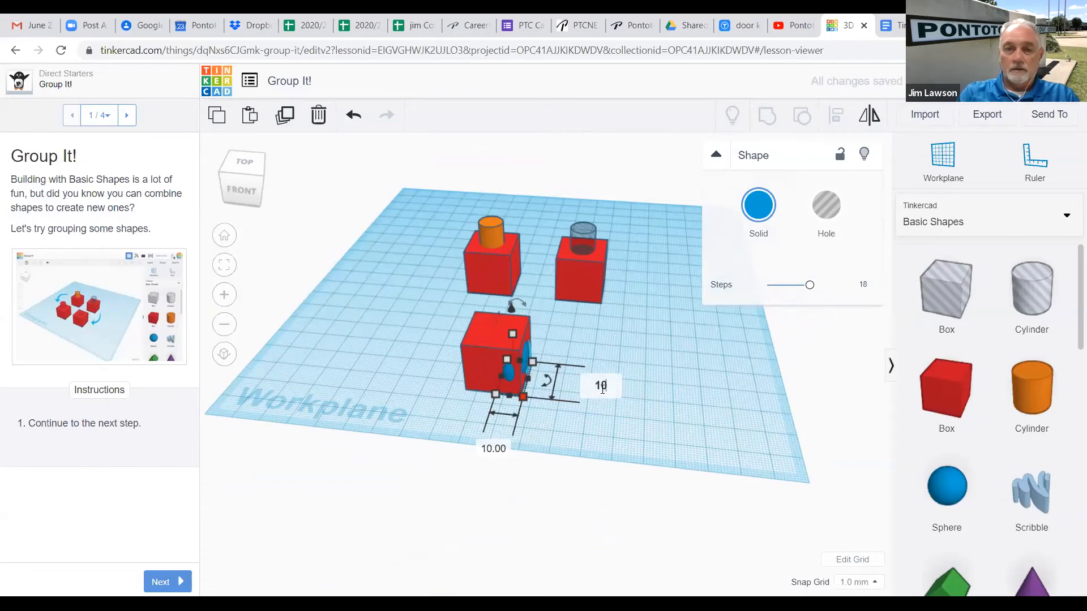
key("Return")
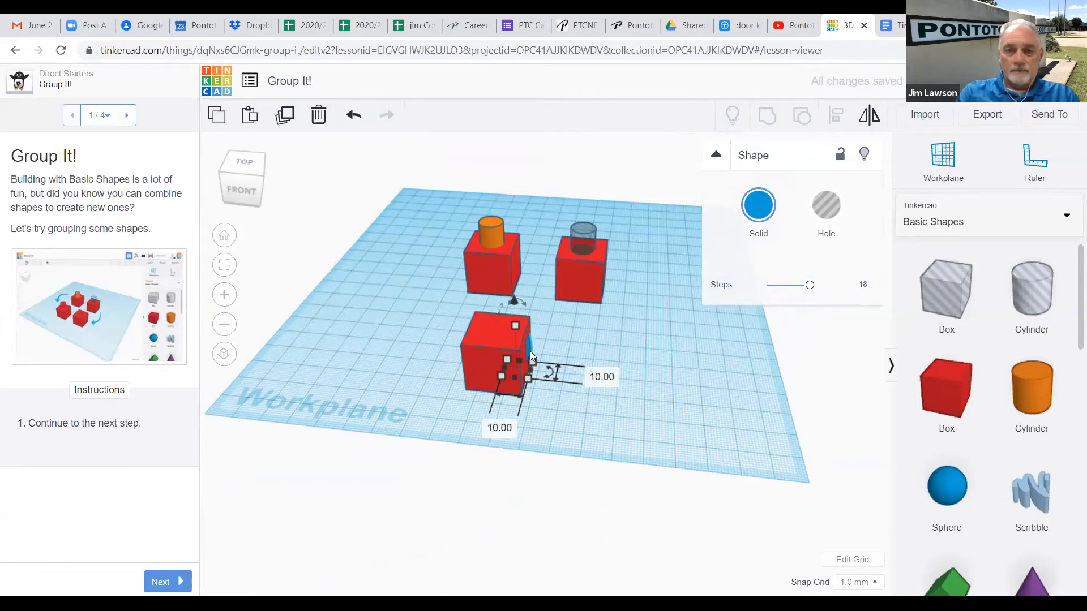
Pull the narrowed sphere out of the red box and place it partly embedded in the box's front face.
left_click_drag(512, 299, 513, 300)
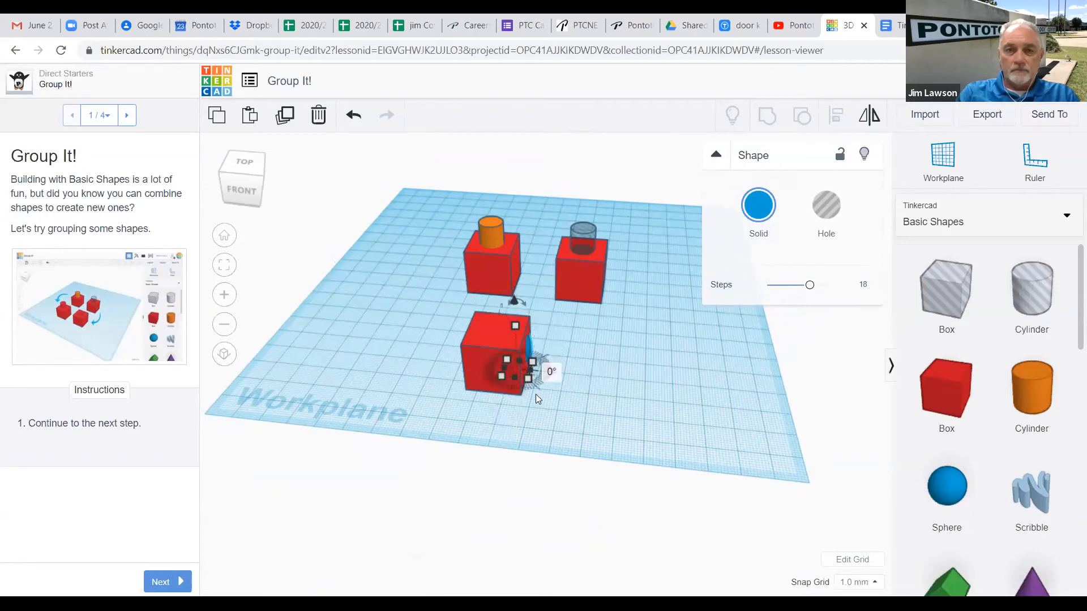
left_click_drag(542, 344, 584, 368)
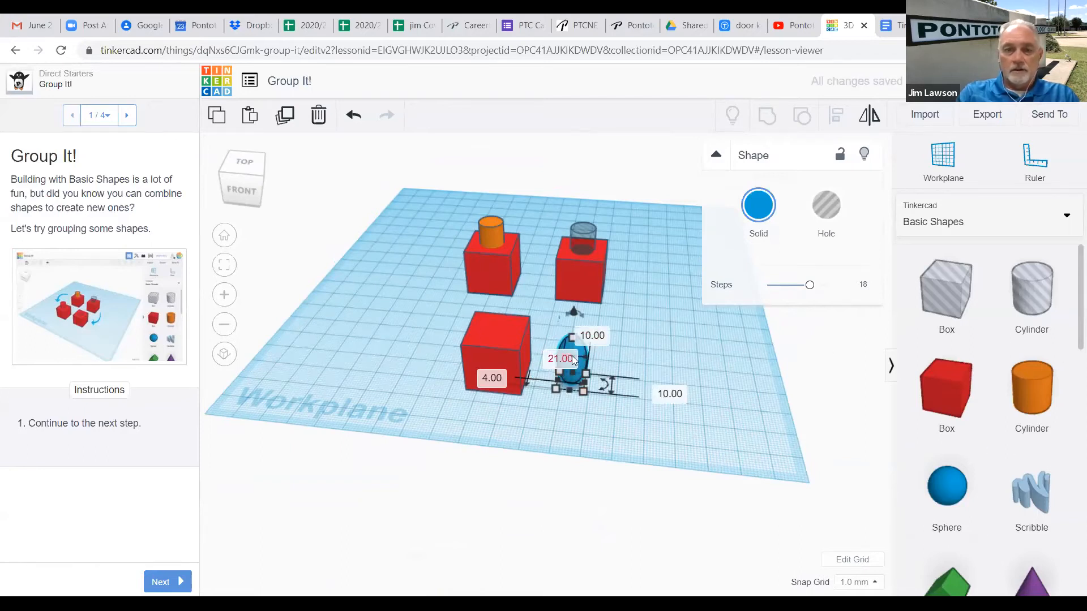
left_click(626, 369)
left_click_drag(571, 357, 485, 374)
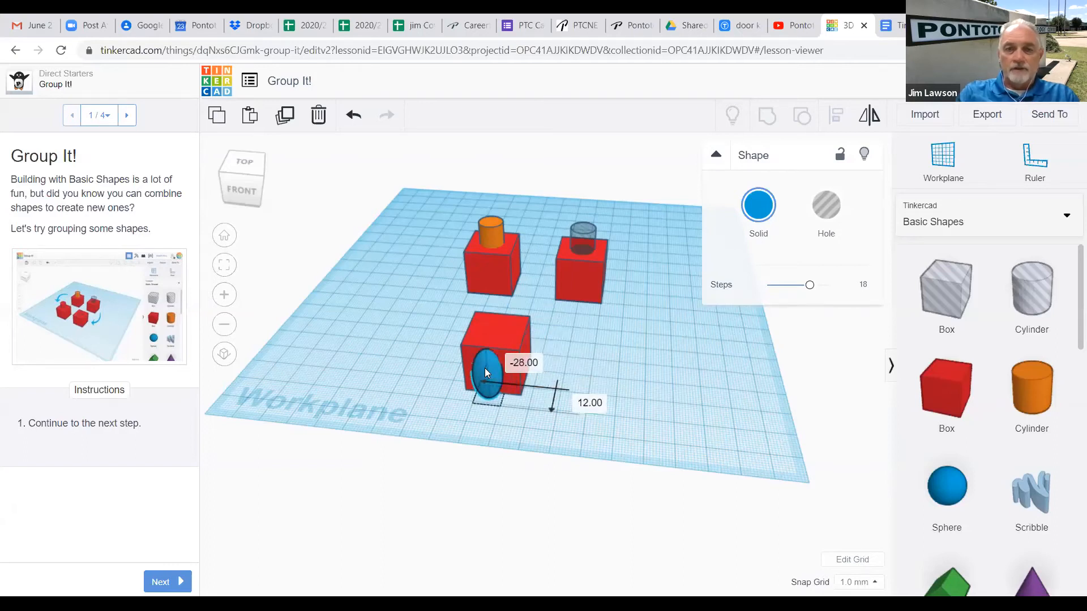
left_click_drag(486, 373, 486, 374)
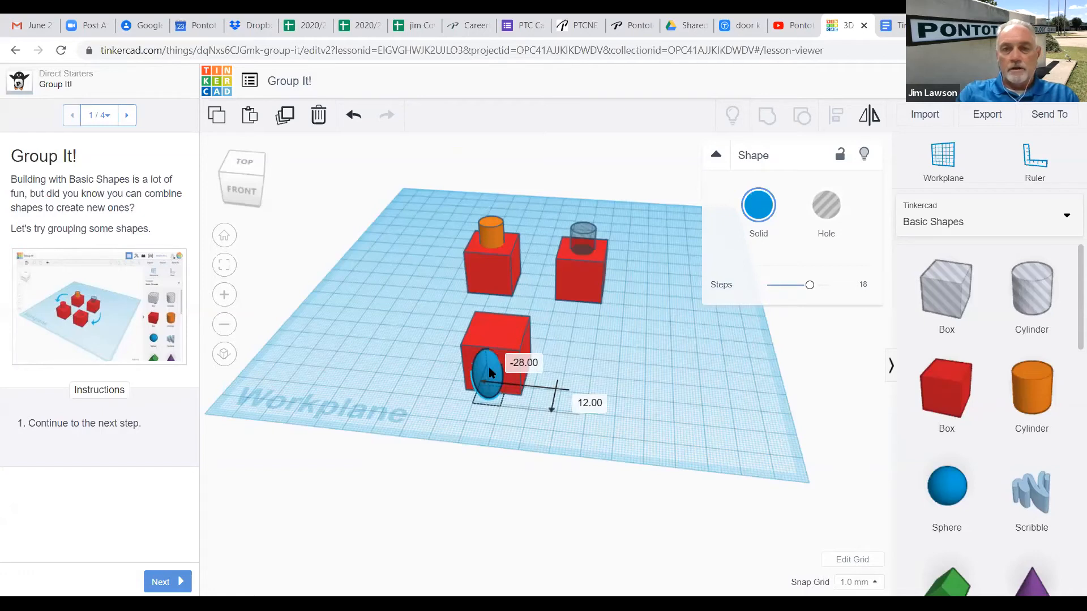
Select the front red box alone and shift it 1 mm left and 1 mm forward behind the blue sphere.
left_click(696, 385)
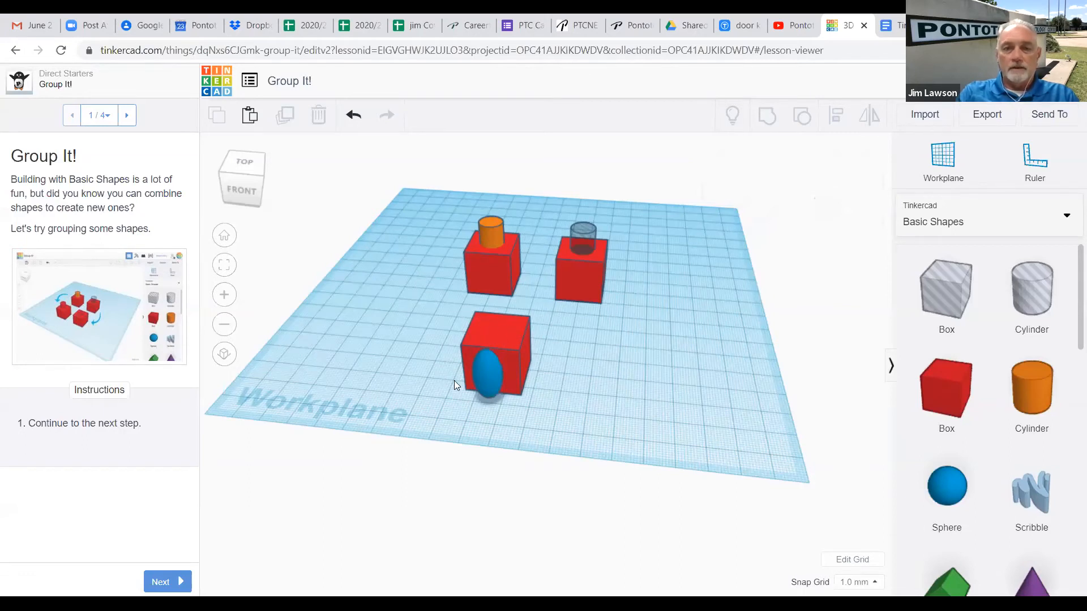
left_click(517, 331)
mouse_move(518, 329)
left_mouse_down()
mouse_move(524, 307)
mouse_move(586, 326)
mouse_move(594, 339)
mouse_move(562, 304)
mouse_move(531, 298)
mouse_move(514, 327)
left_mouse_up()
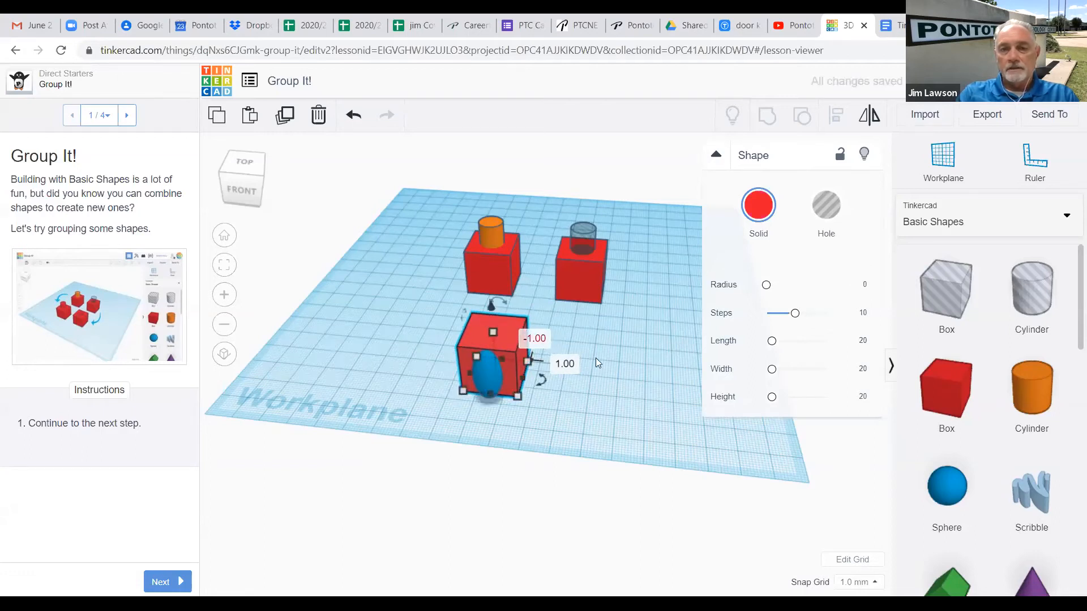
Group the front red box and the blue sphere into a single shape.
left_click(635, 375)
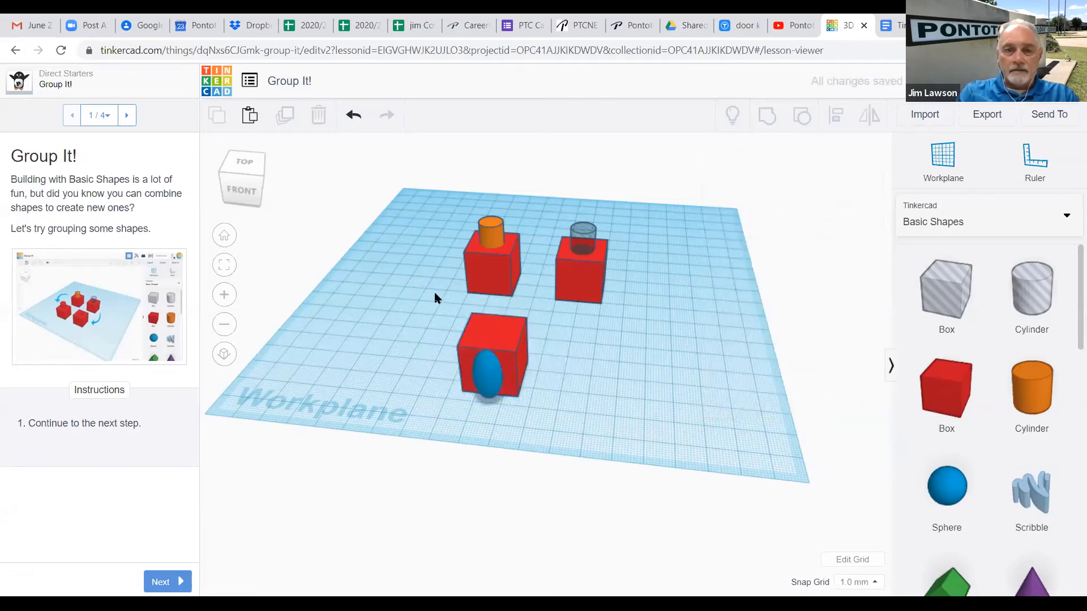
left_click_drag(434, 302, 543, 430)
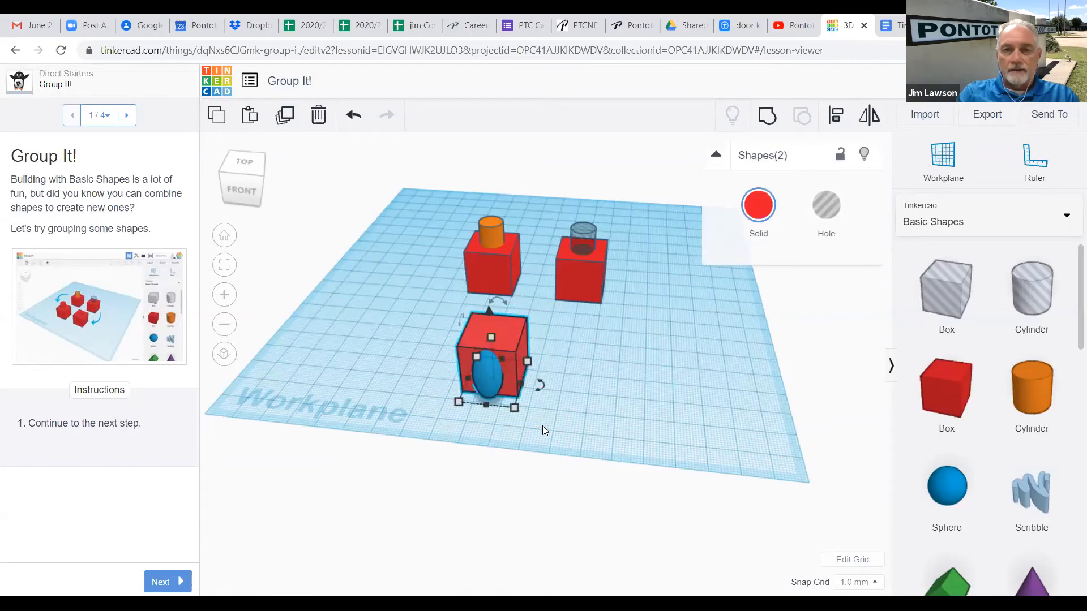
left_click(766, 118)
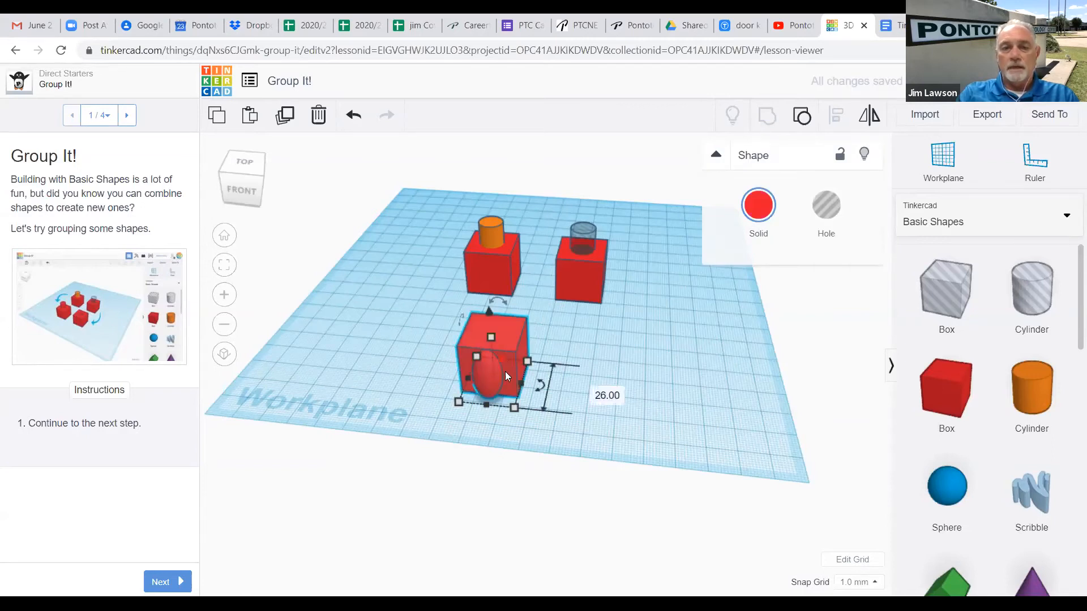
Move the grouped box and sphere 68 mm to the right and 11 mm toward the back of the workplane.
left_click(603, 377)
left_click_drag(500, 336, 376, 337)
left_click_drag(531, 371, 698, 335)
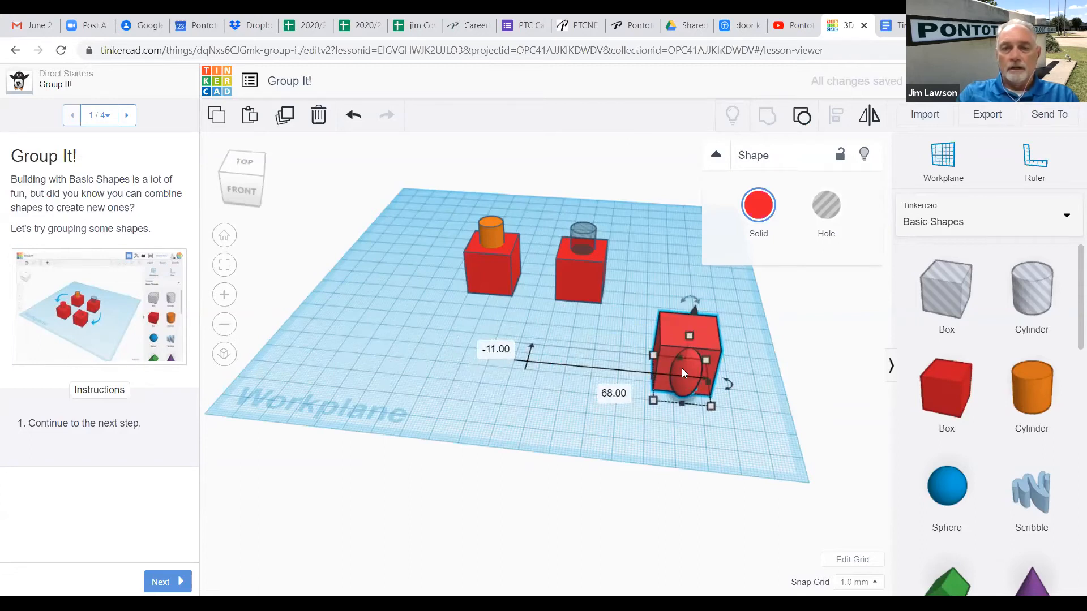
Ungroup the combined box and sphere, and shift the red box alone by 1 mm along both workplane directions.
left_click(638, 270)
left_click_drag(645, 303, 751, 426)
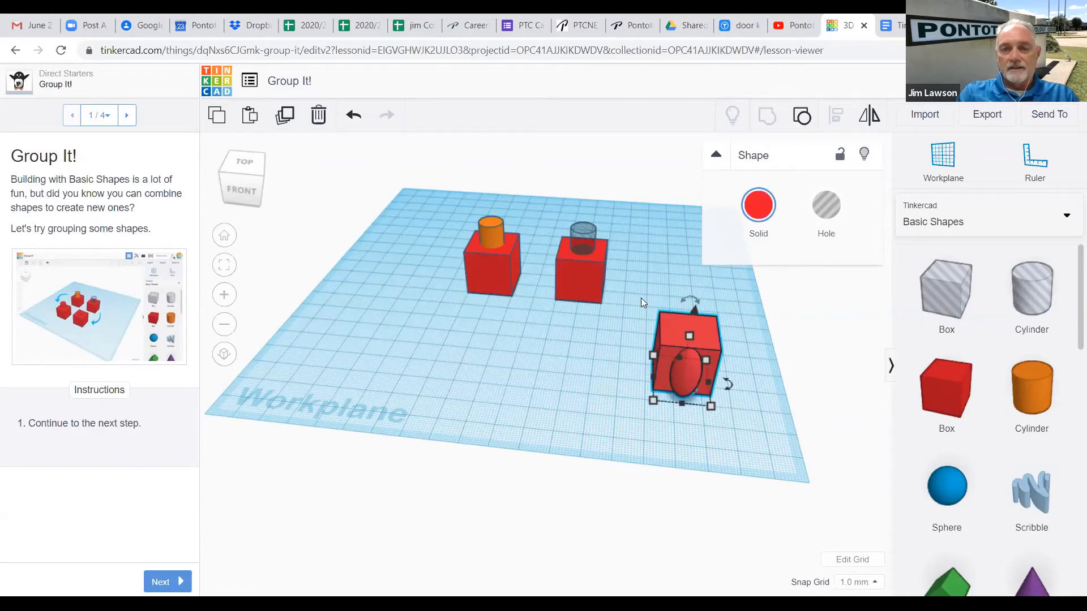
left_click_drag(639, 291, 748, 435)
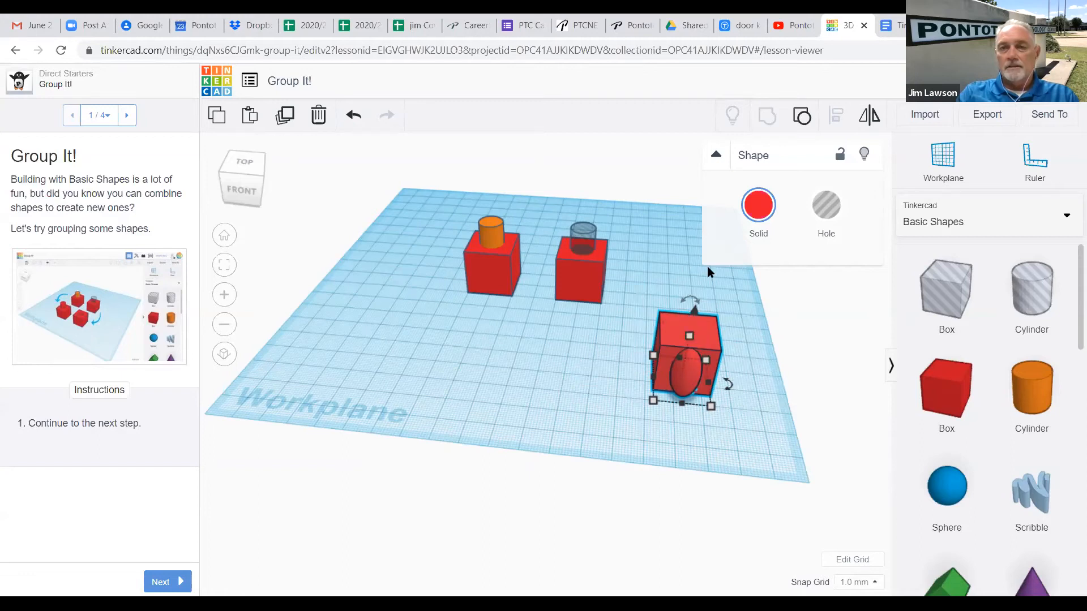
left_click(802, 117)
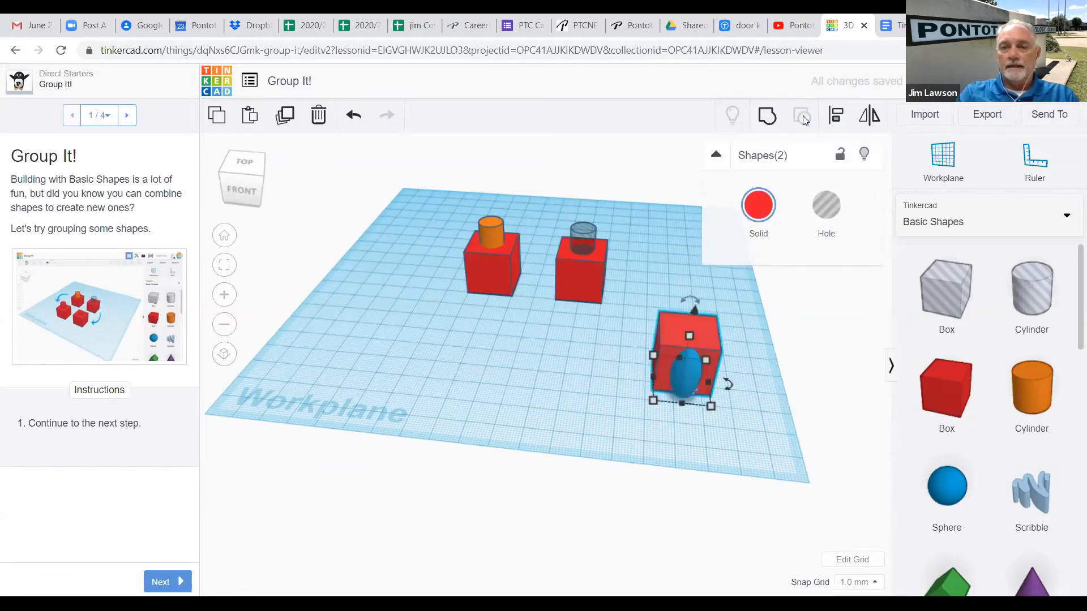
left_click(557, 375)
mouse_move(664, 324)
left_mouse_down()
mouse_move(600, 334)
mouse_move(673, 320)
mouse_move(611, 337)
mouse_move(666, 317)
mouse_move(657, 339)
mouse_move(667, 326)
left_mouse_up()
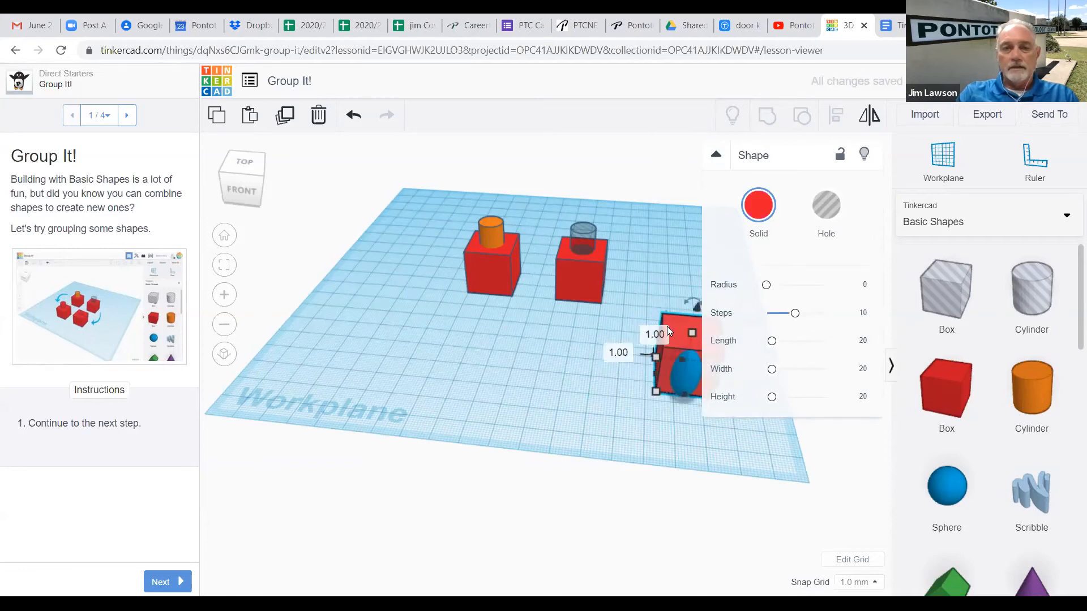
Select the separated red box and blue sphere together and delete them.
left_click(571, 392)
left_click_drag(643, 291, 744, 435)
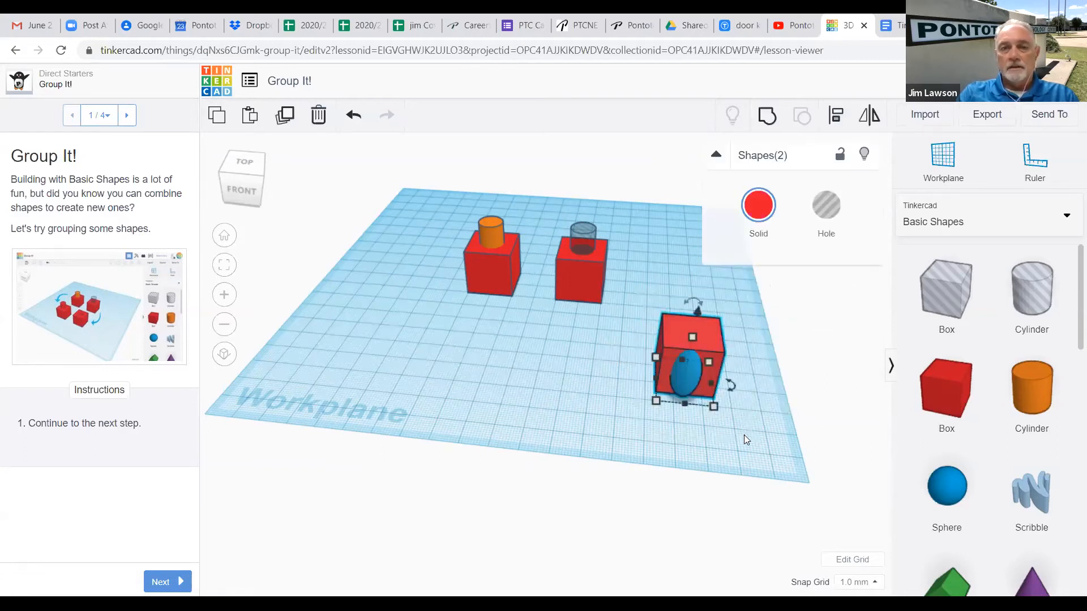
key("Delete")
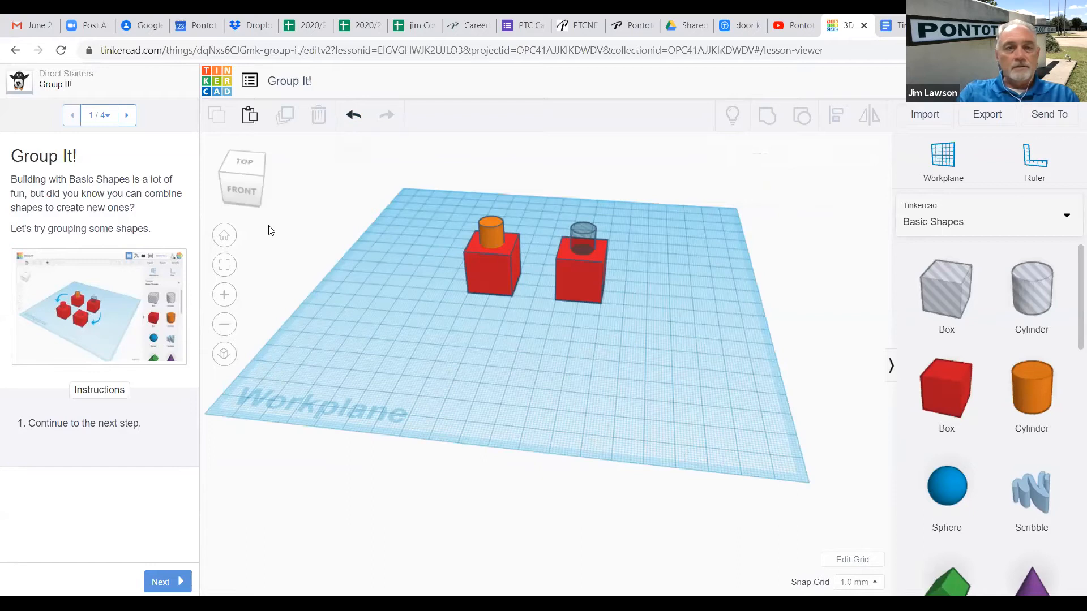
Restore the home view and advance the Group It! lesson to step 2, reading its grouping instructions.
left_click(226, 238)
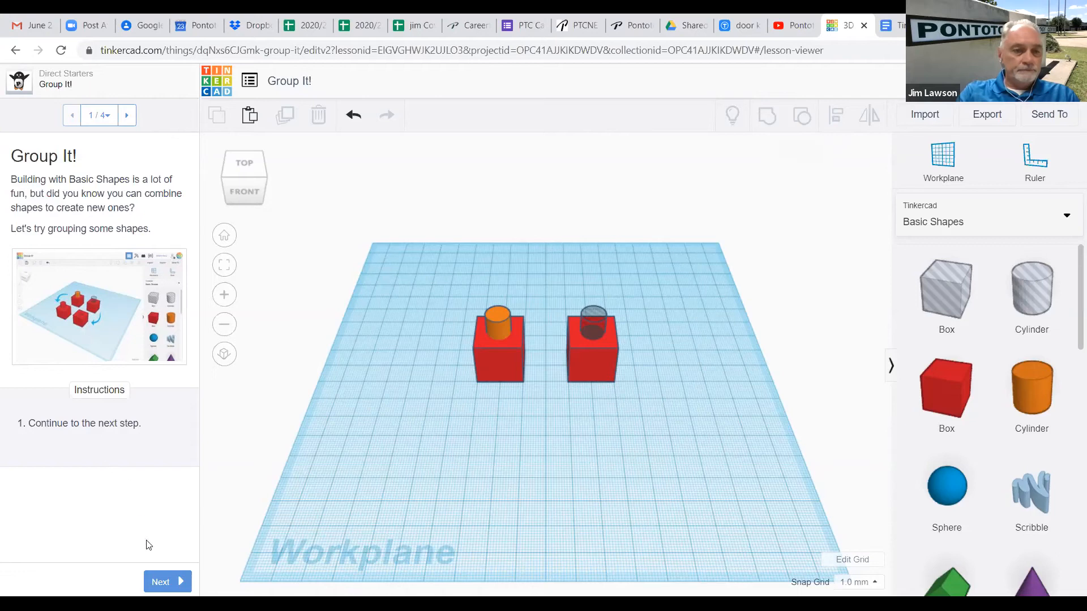
left_click(163, 582)
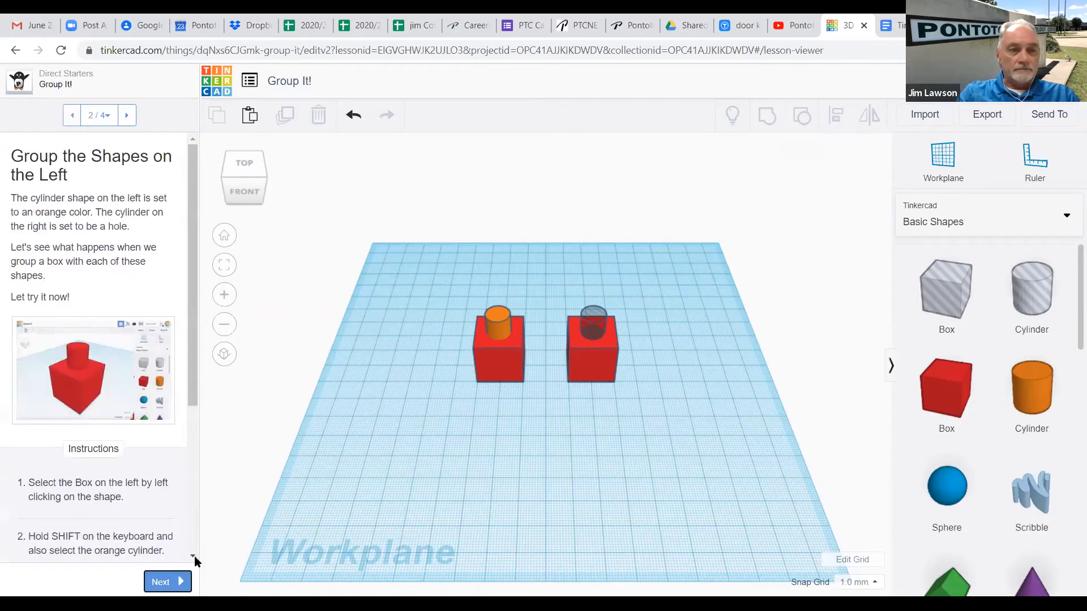
left_click_drag(194, 363, 194, 373)
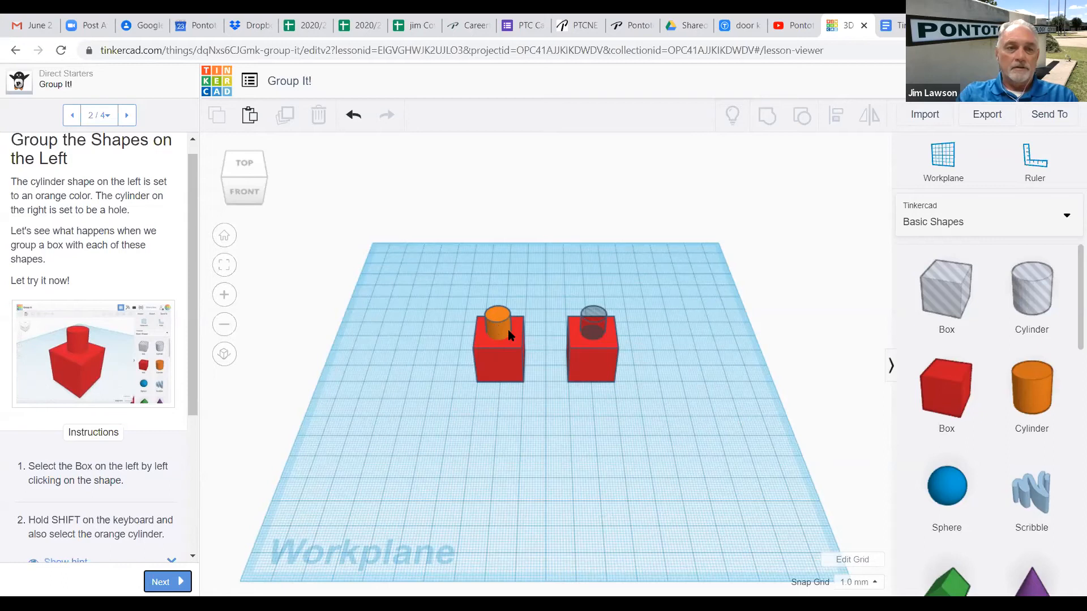
left_click(193, 557)
scroll(189, 557, "down", 2)
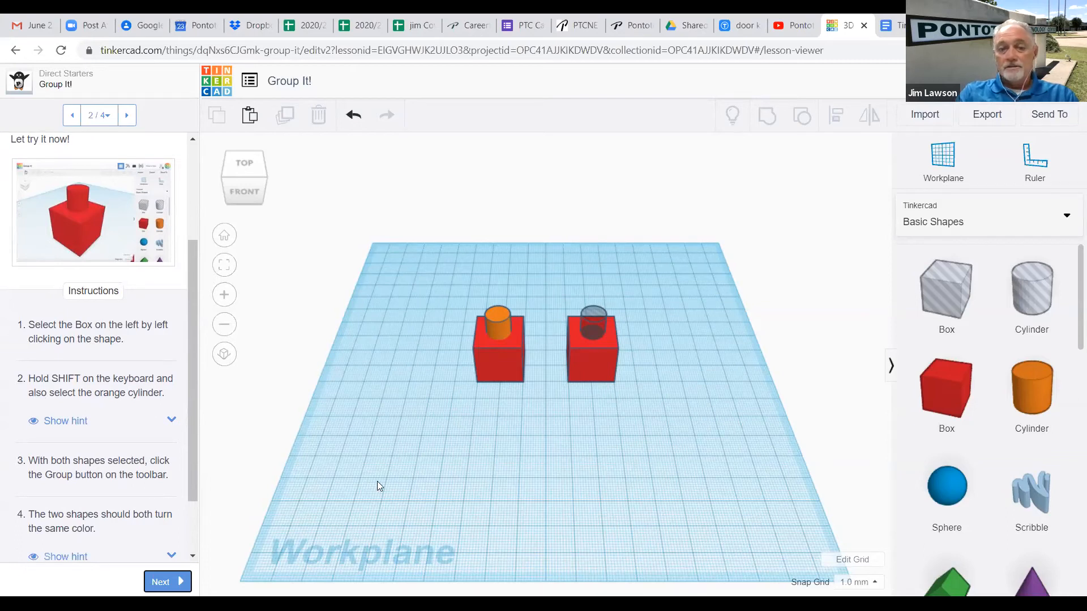
Group the left red box with its orange cylinder, selecting the box first.
mouse_move(451, 284)
left_mouse_down()
mouse_move(544, 293)
mouse_move(543, 405)
mouse_move(539, 287)
mouse_move(444, 283)
left_mouse_up()
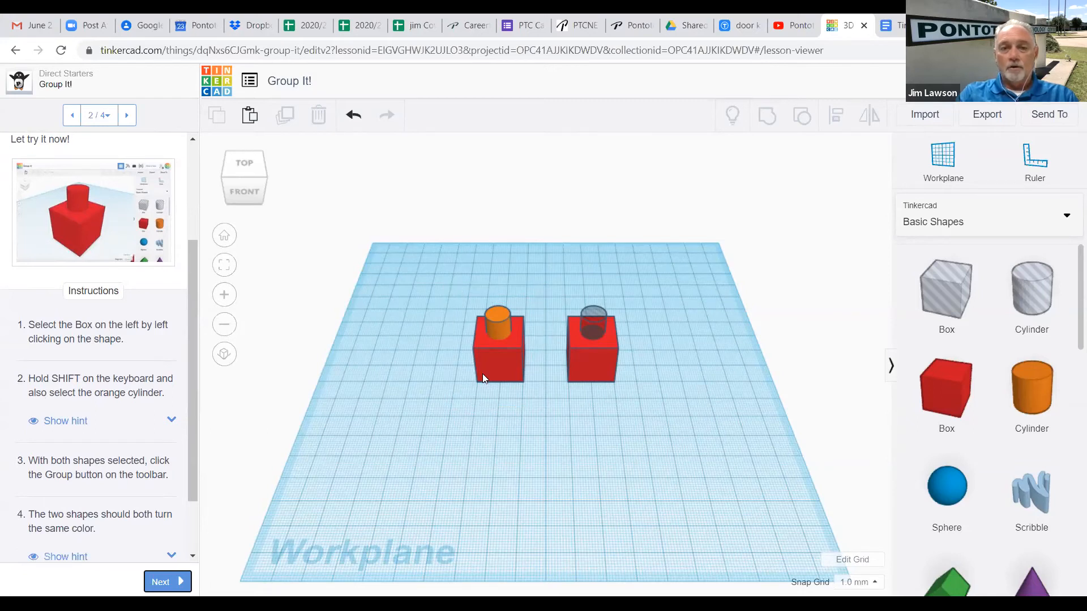
left_click(481, 358)
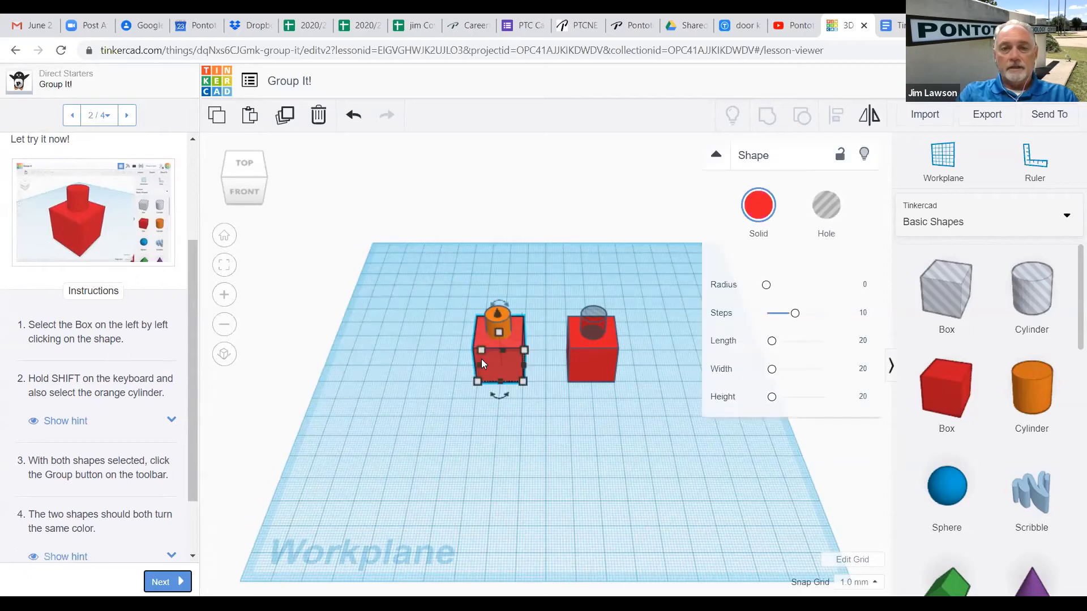
left_click(491, 320, "shift")
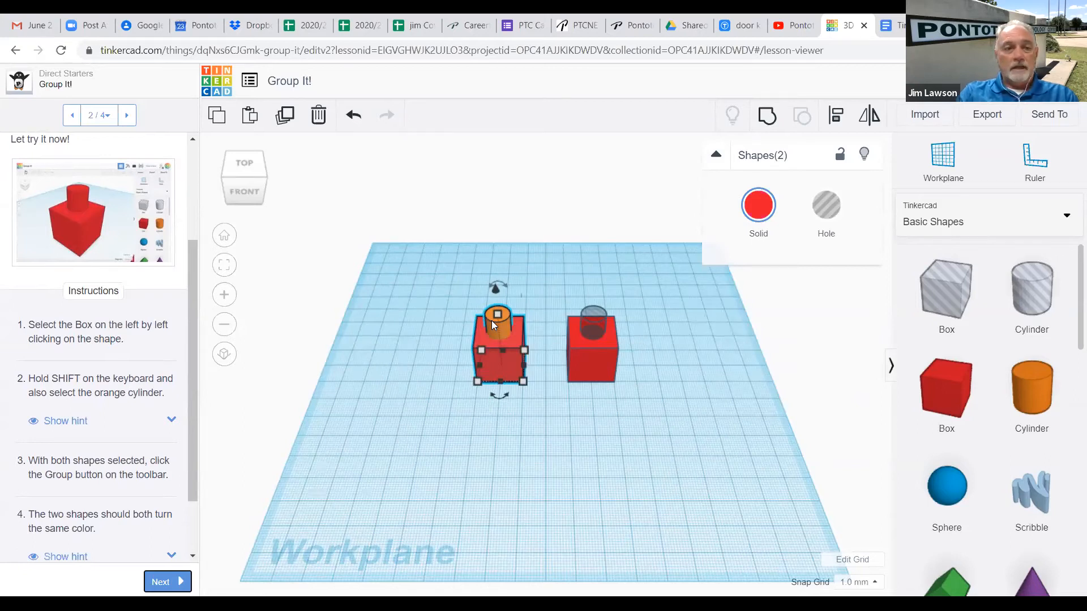
left_click(766, 123)
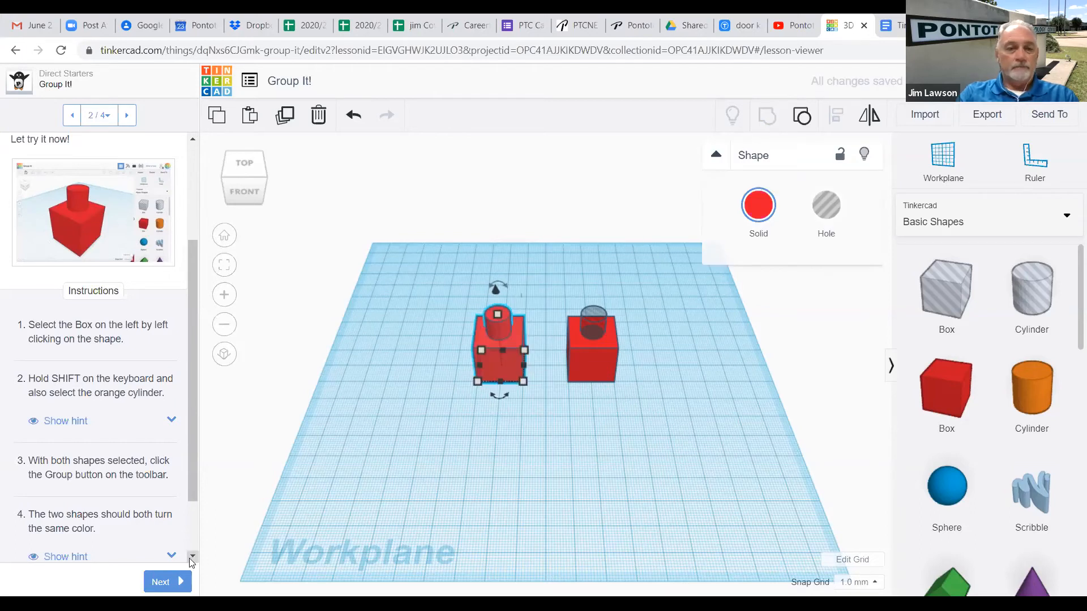
Group the right red box with its transparent hole cylinder to cut a hole through the box.
scroll(191, 560, "down", 2)
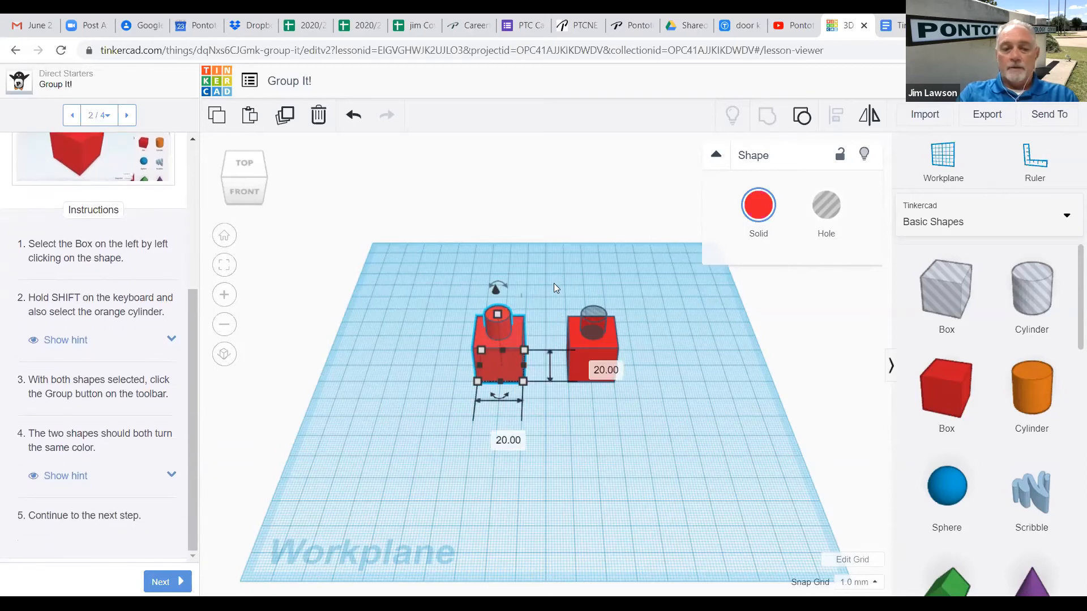
left_click_drag(553, 283, 648, 424)
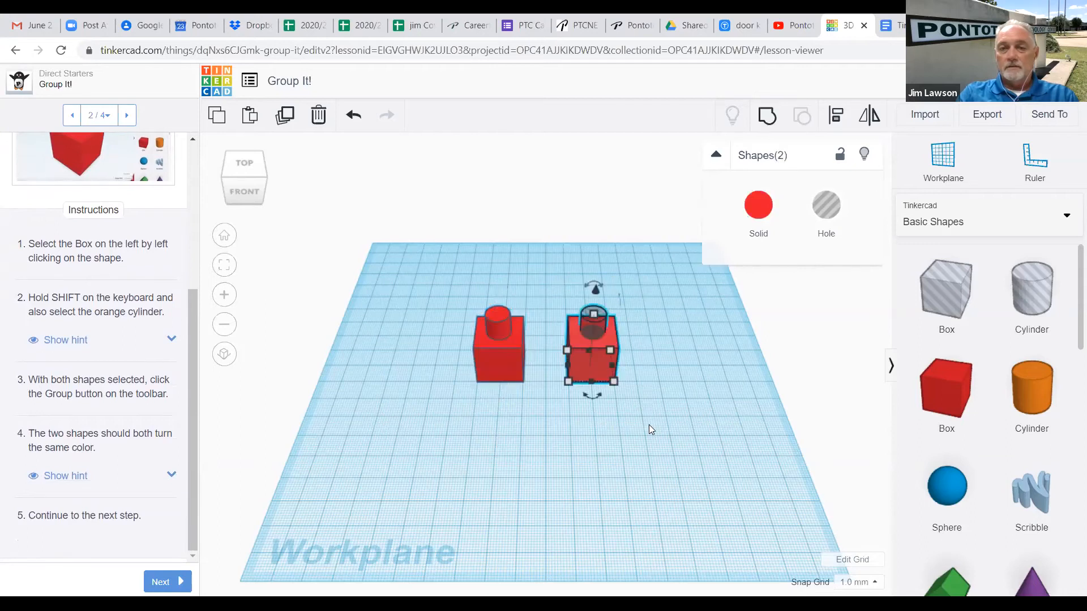
left_click(766, 118)
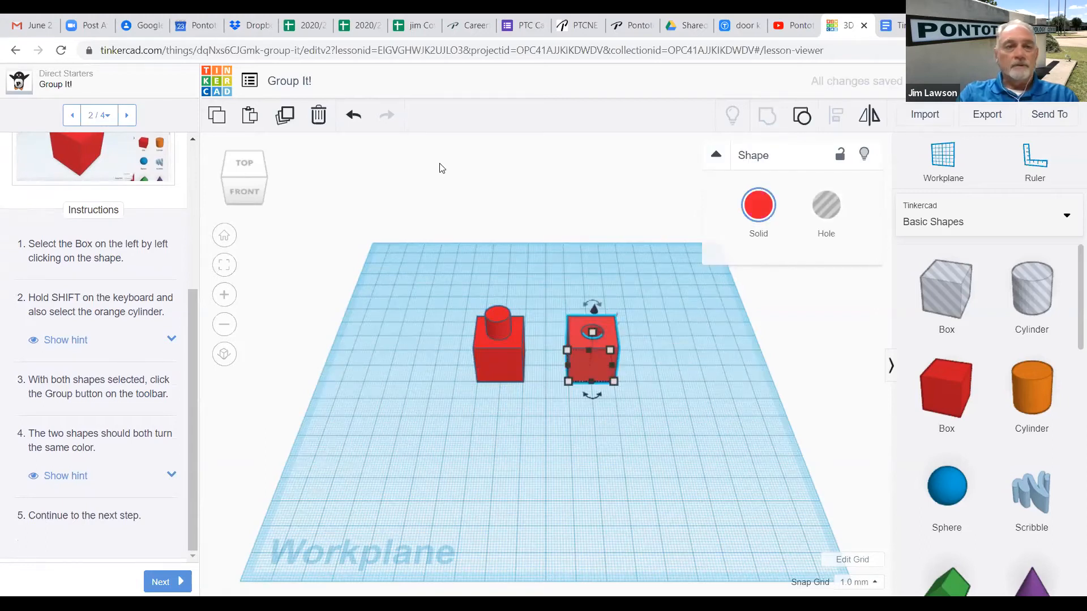
Inspect the hole in the right box from the top and from underneath, and return to the home view.
left_click(242, 169)
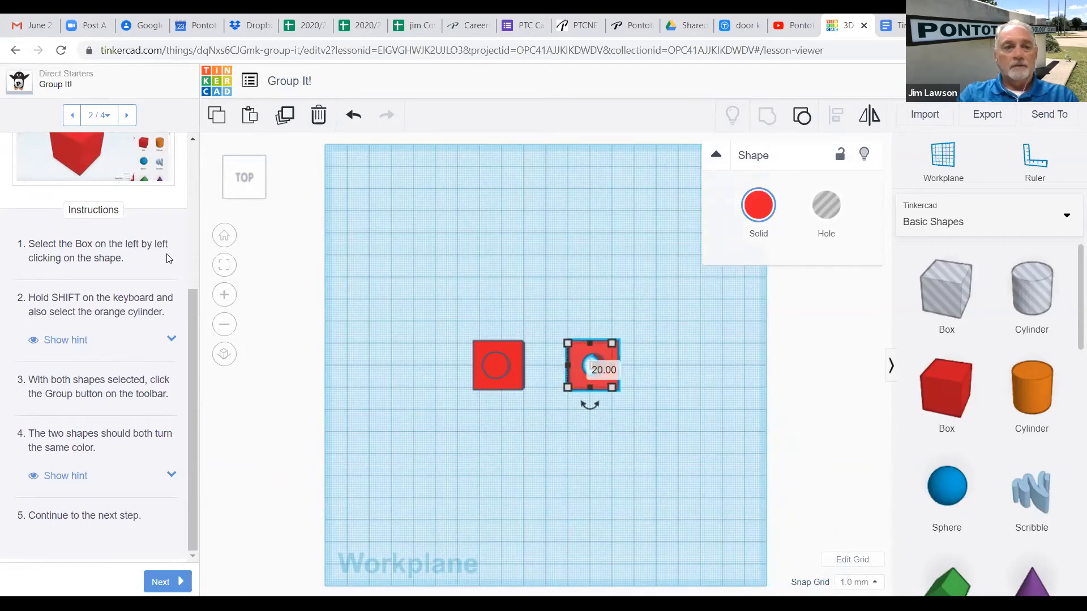
left_click(223, 237)
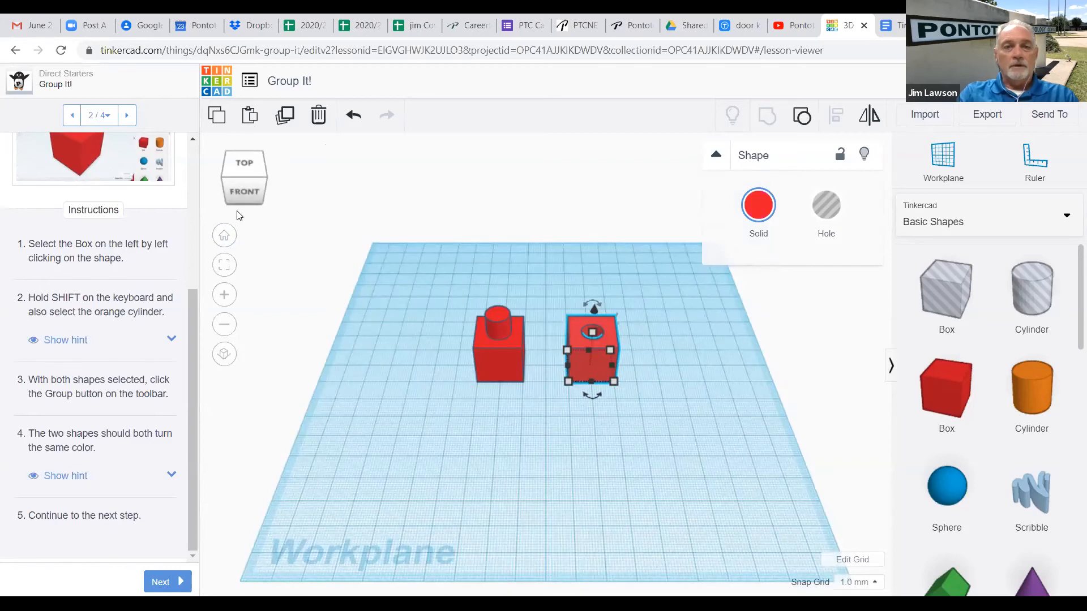
left_click(243, 195)
left_click(246, 208)
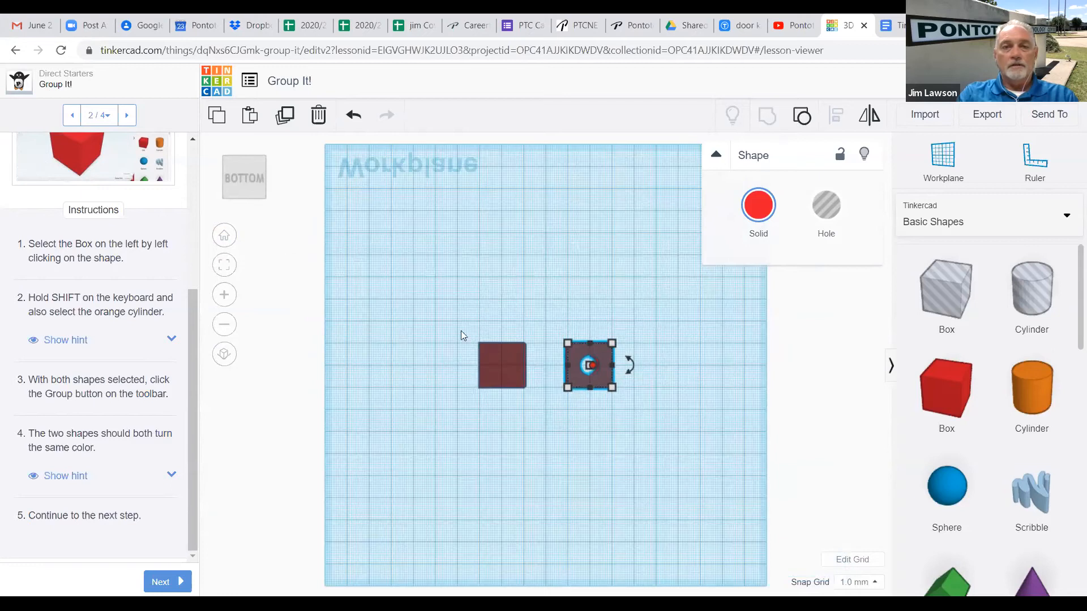
left_click(224, 235)
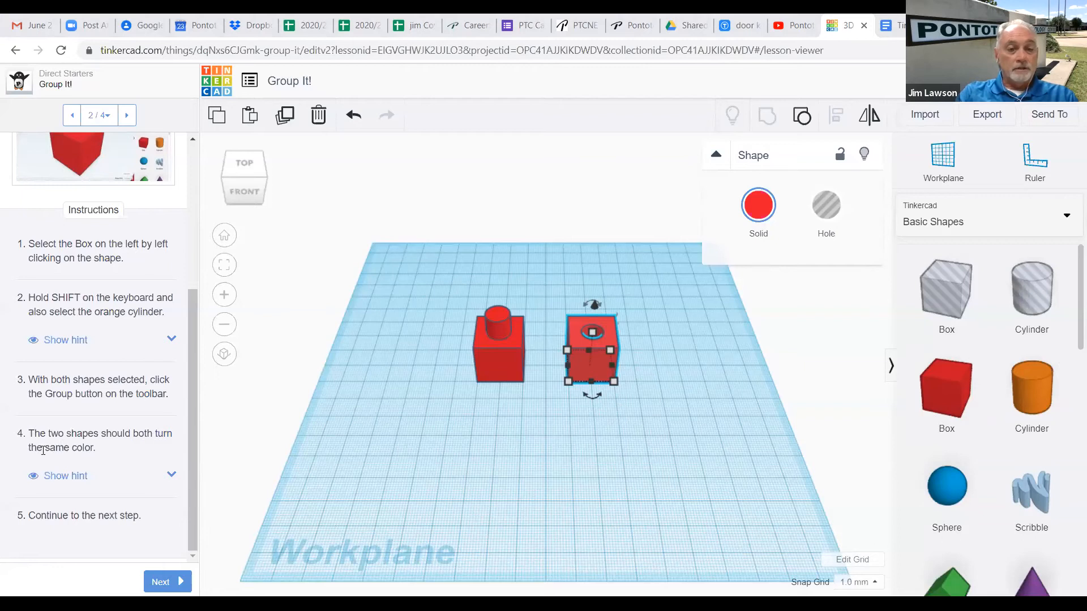
Reveal the lesson's hints on group color and on selecting shapes, and check the selection outline on the right box.
left_click(74, 479)
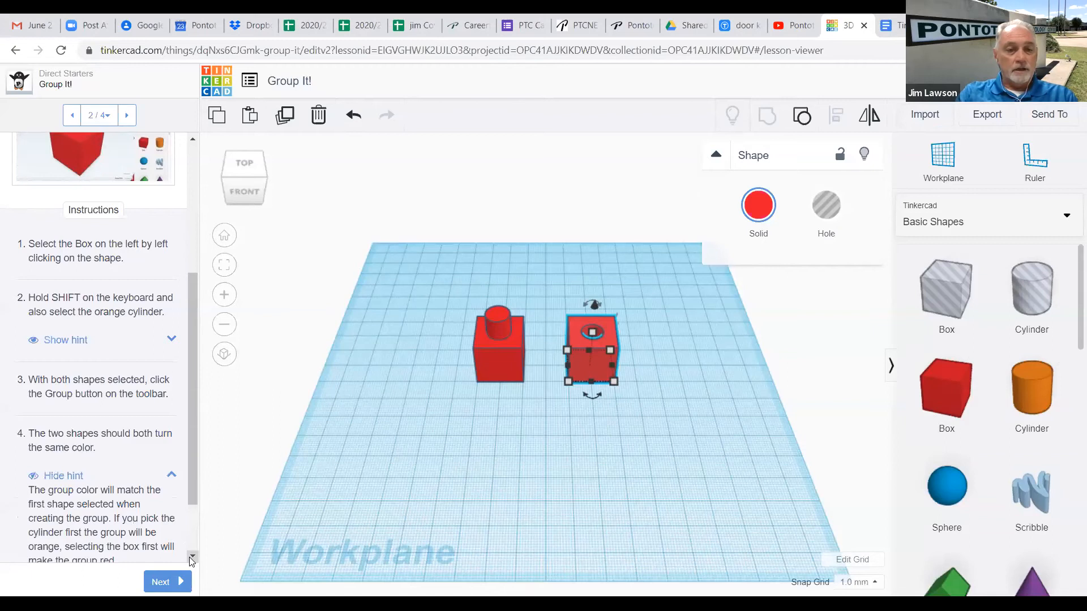
scroll(189, 555, "down", 2)
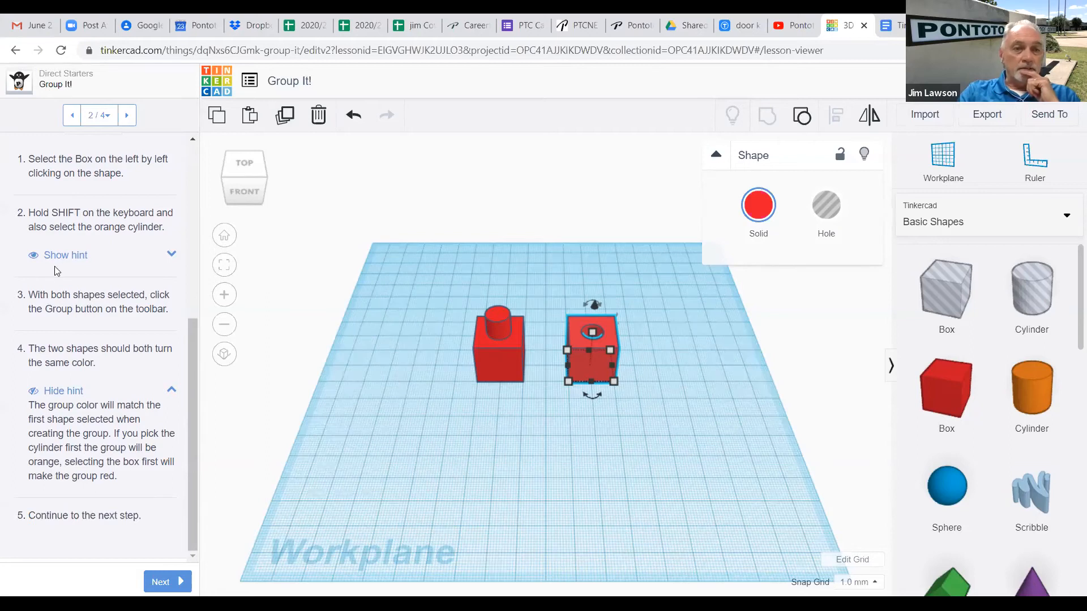
left_click(174, 257)
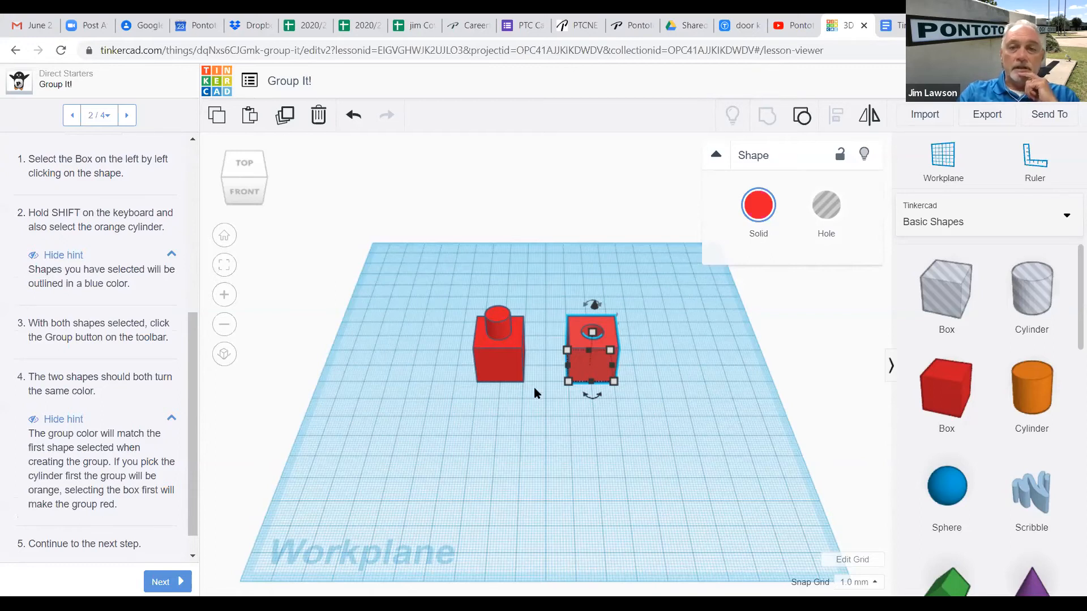
left_click(536, 472)
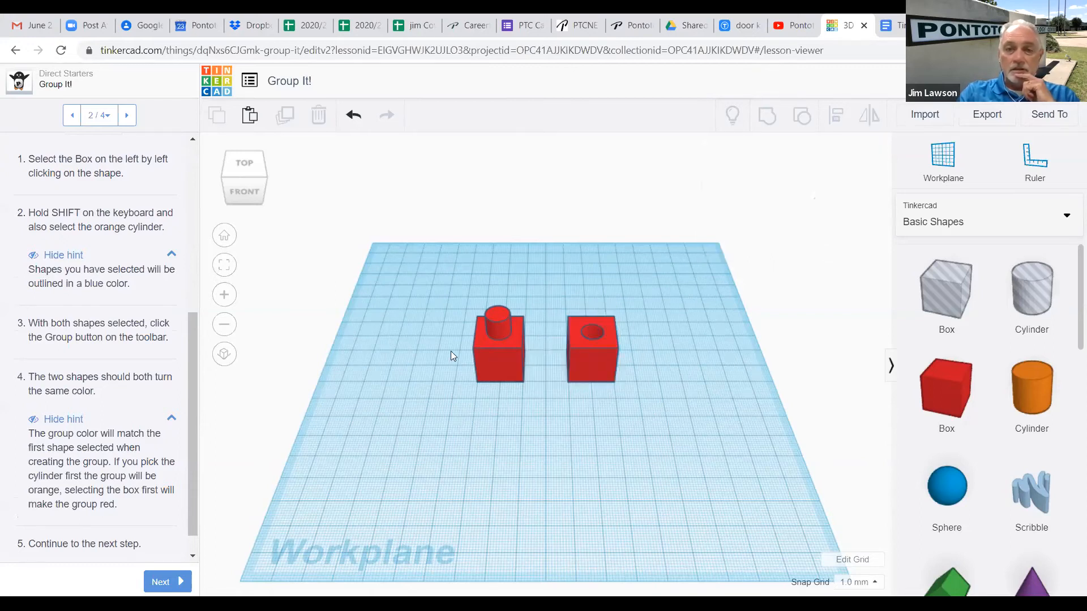
left_click_drag(641, 292, 667, 437)
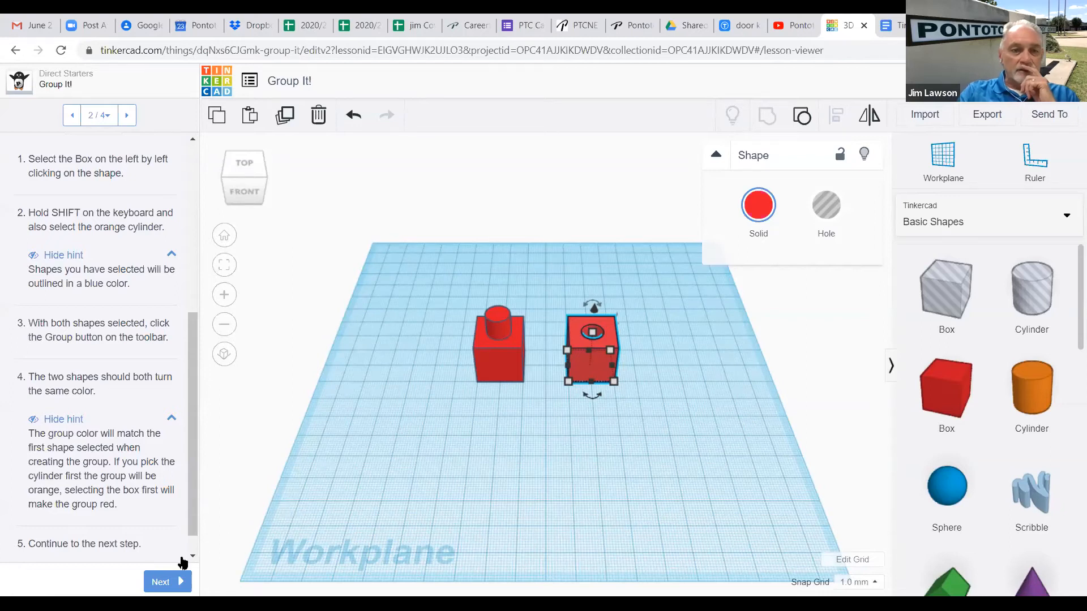
Advance through the remaining Group It! steps and mark the lesson as done.
left_click(170, 587)
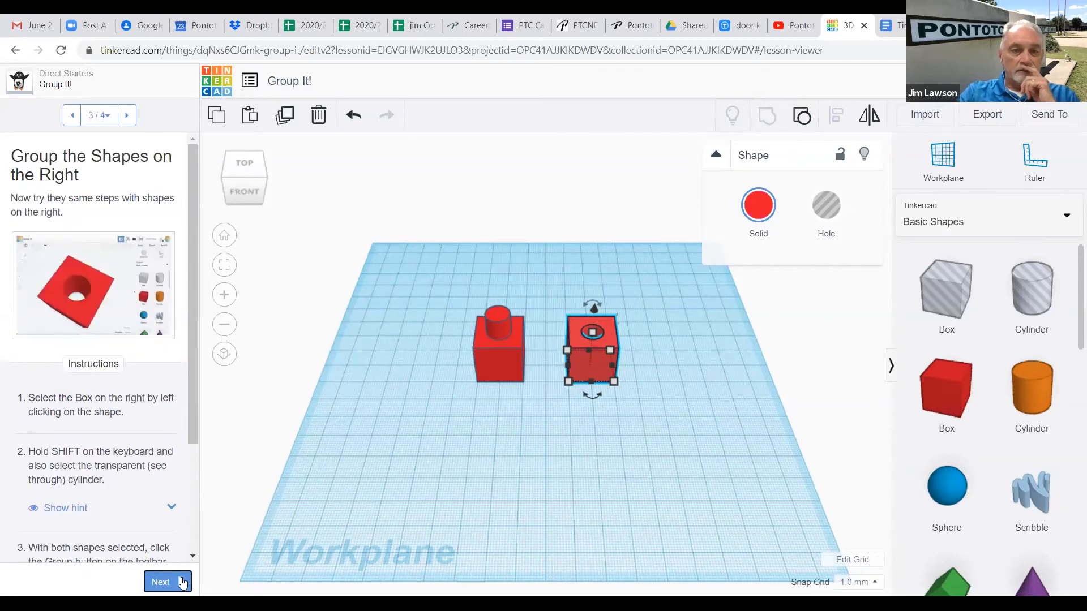
left_click(182, 582)
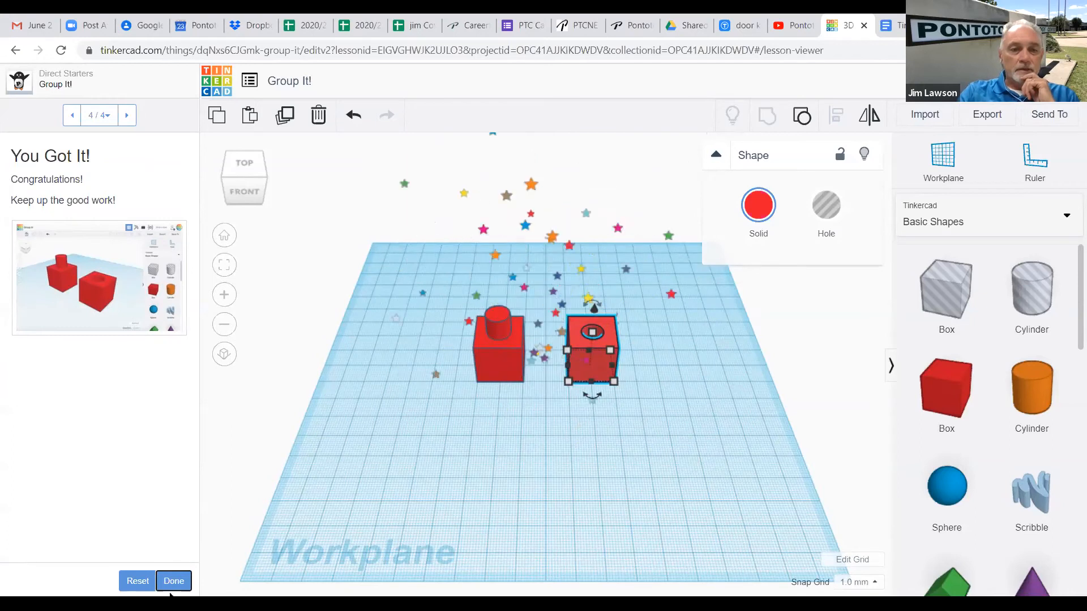
left_click(172, 579)
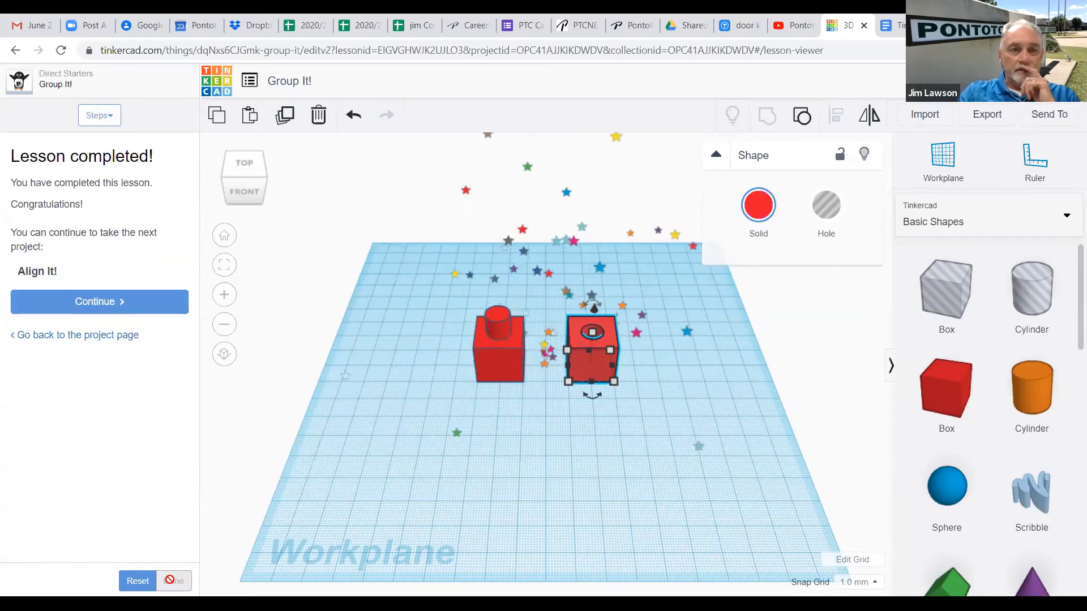
Continue to the Align It! lesson and advance to its Preview Shape Alignment step.
left_click(109, 303)
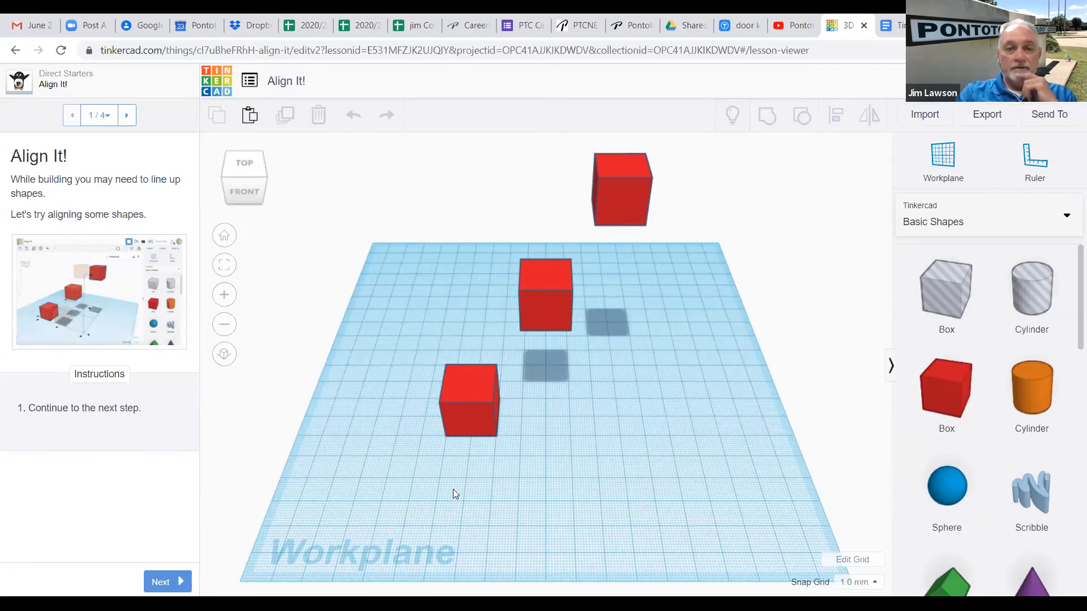
left_click(179, 582)
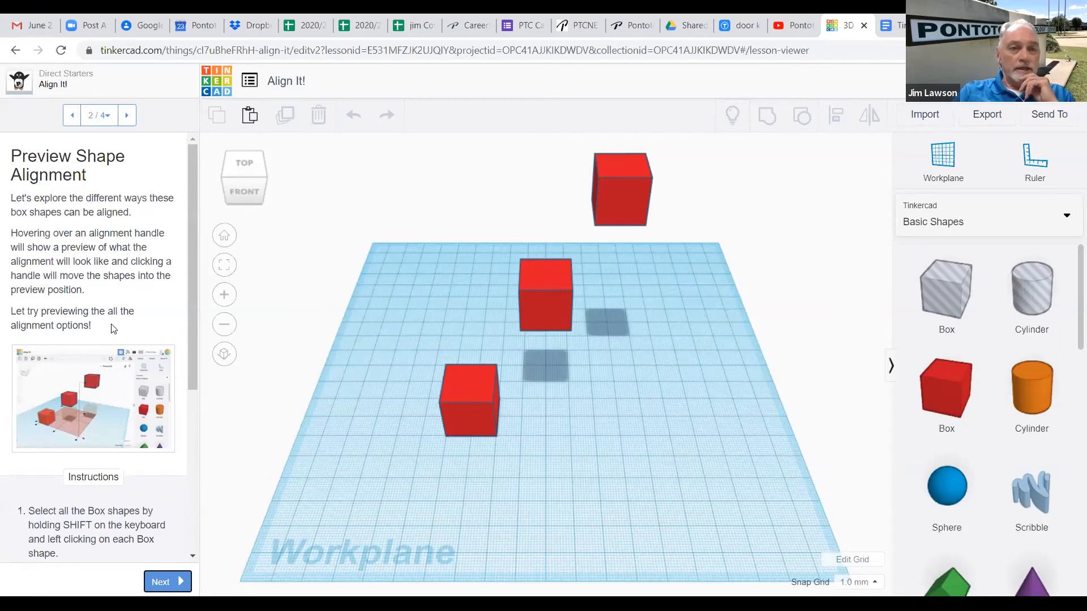
Select all three red boxes together and read the remaining Preview Shape Alignment instructions.
scroll(113, 329, "down", 3)
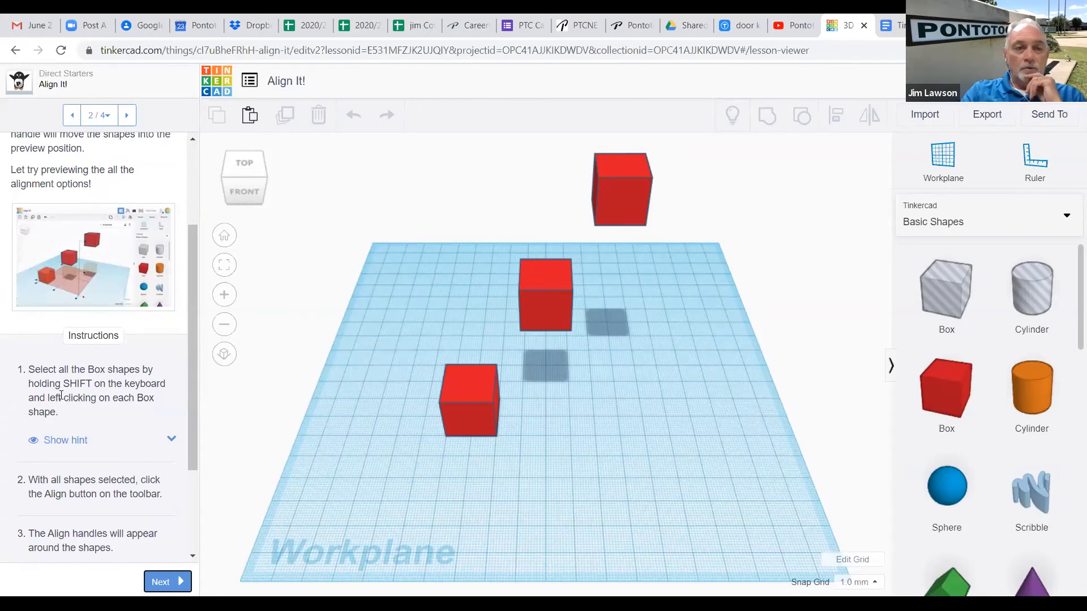
left_click(479, 391)
left_click(573, 267, "shift")
left_click(610, 199, "shift")
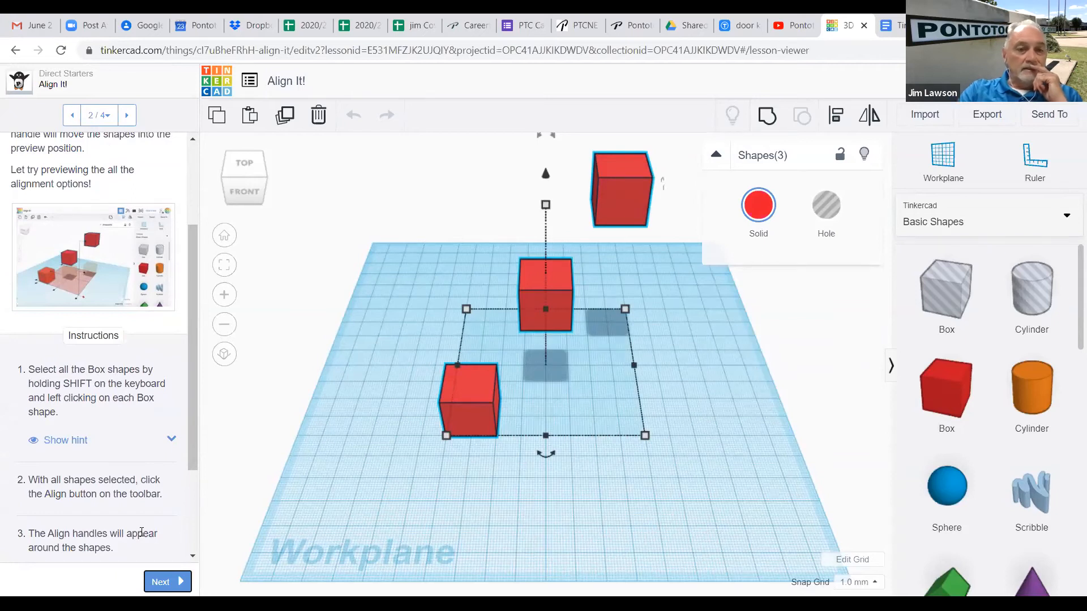
left_click(194, 558)
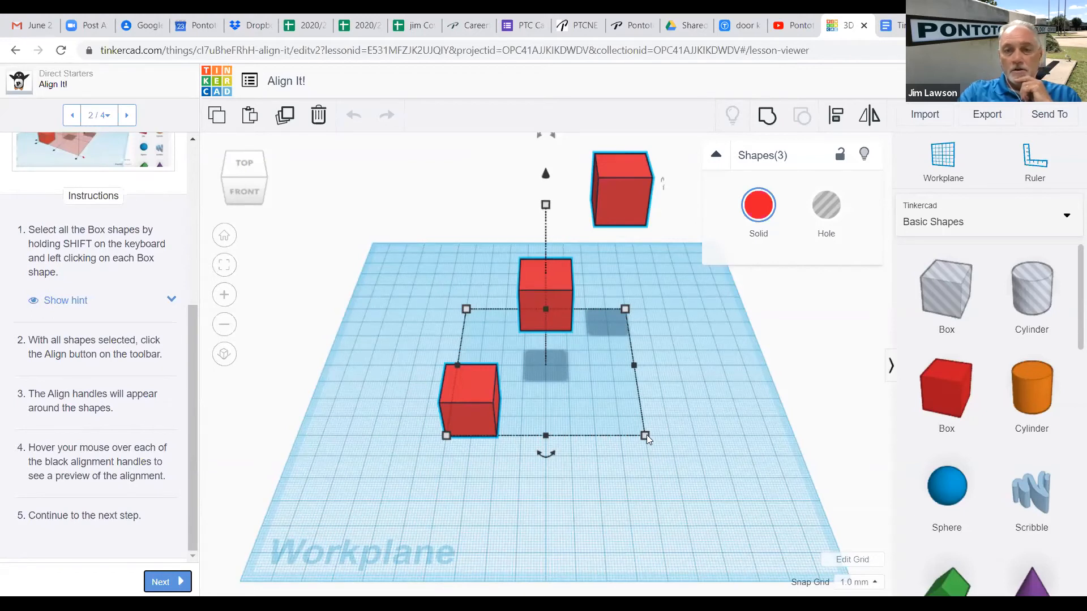
Stretch the three selected boxes toward the front to an overall depth of 84 mm and check the selection's dimensions.
left_click(545, 435)
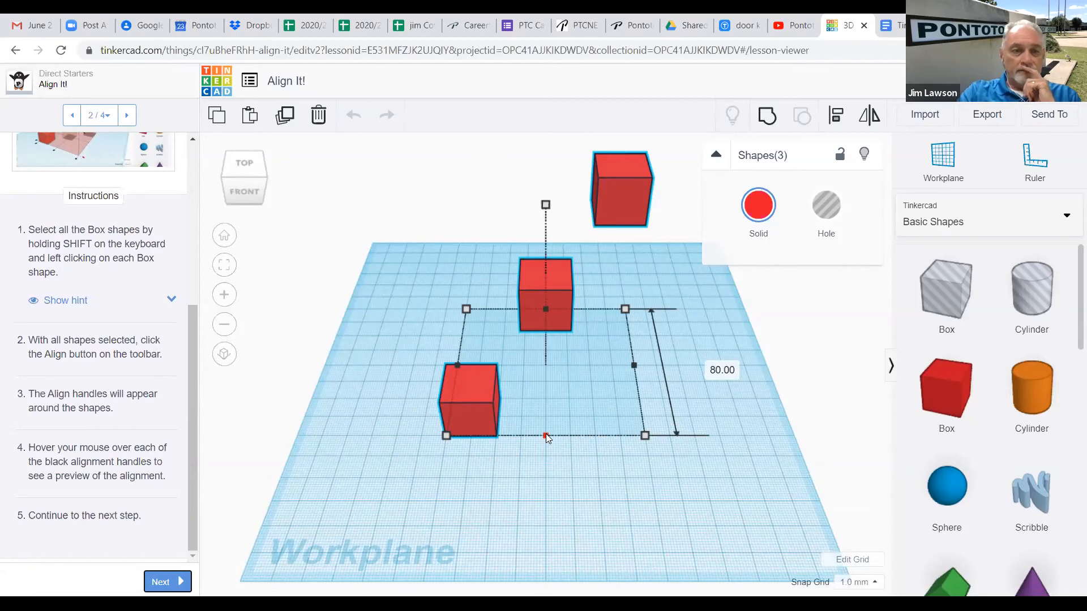
left_click_drag(546, 436, 588, 443)
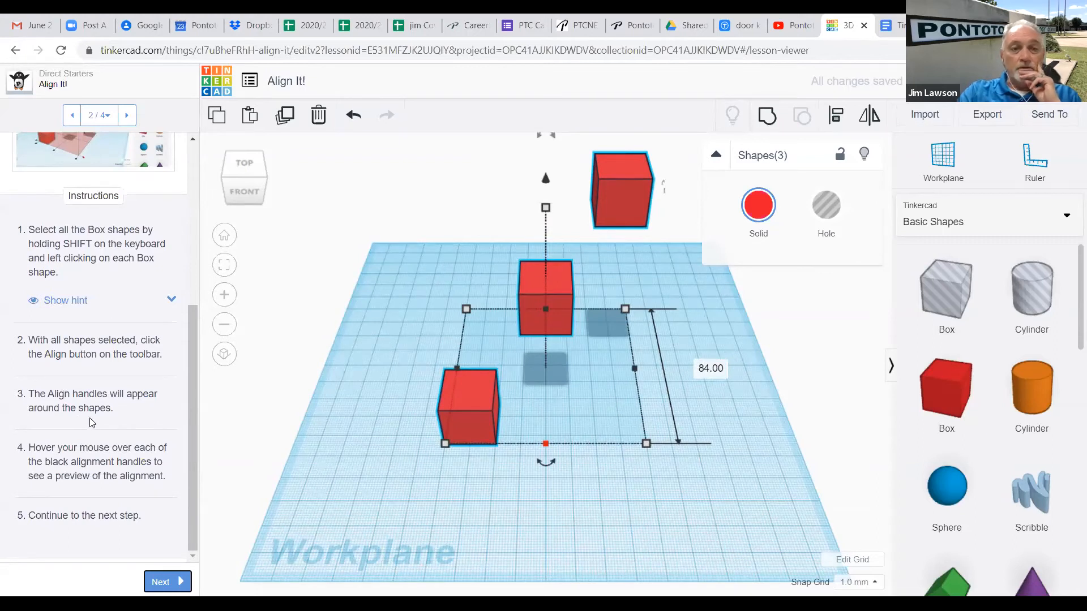
left_click(444, 445)
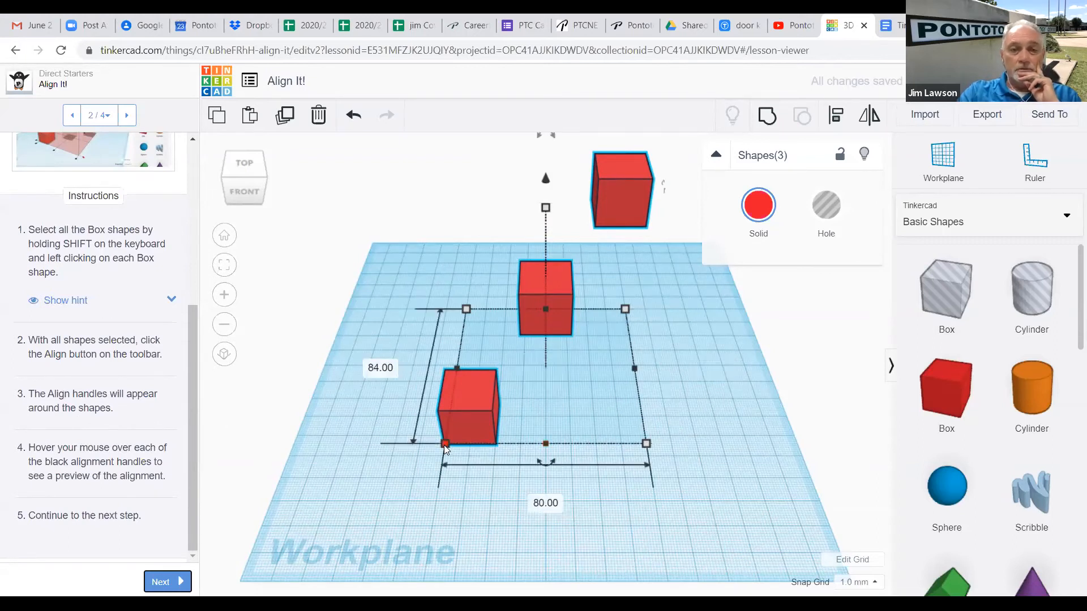
left_click(467, 420)
left_click(442, 441)
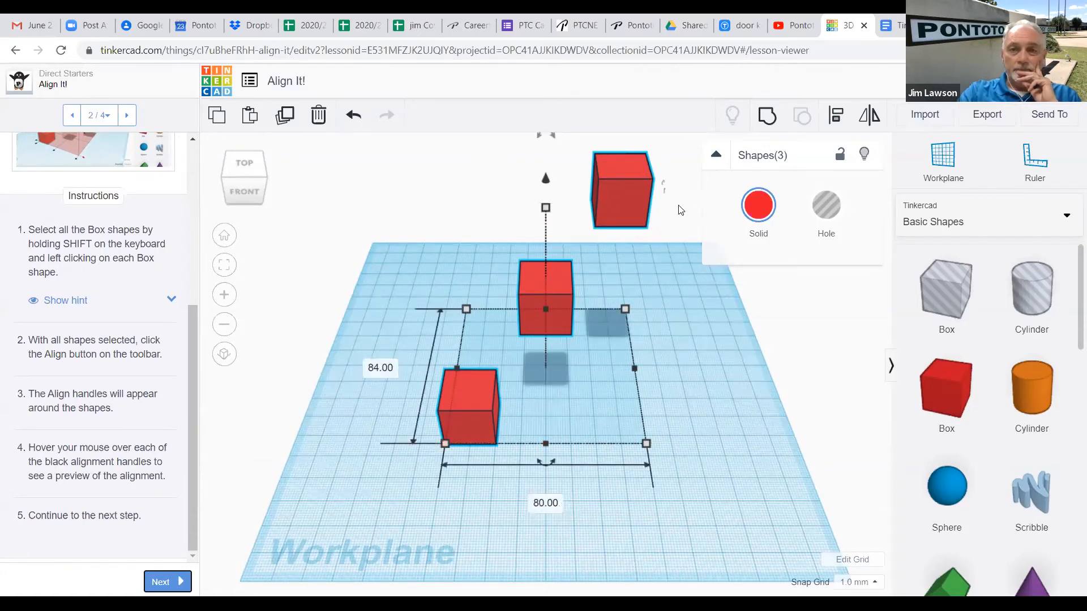
scroll(680, 330, "down", 5)
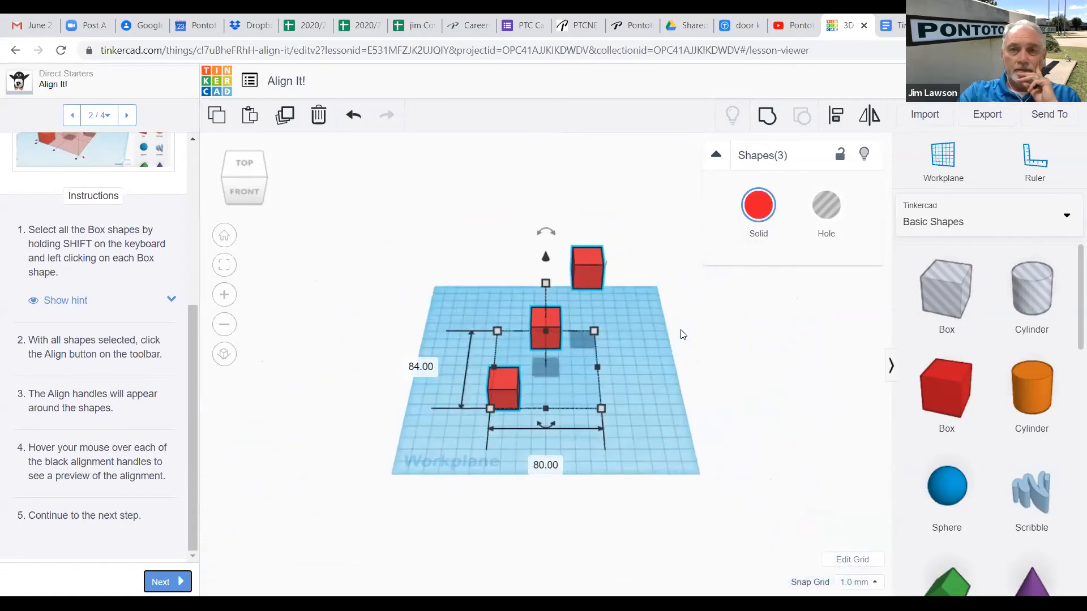
scroll(680, 330, "up", 3)
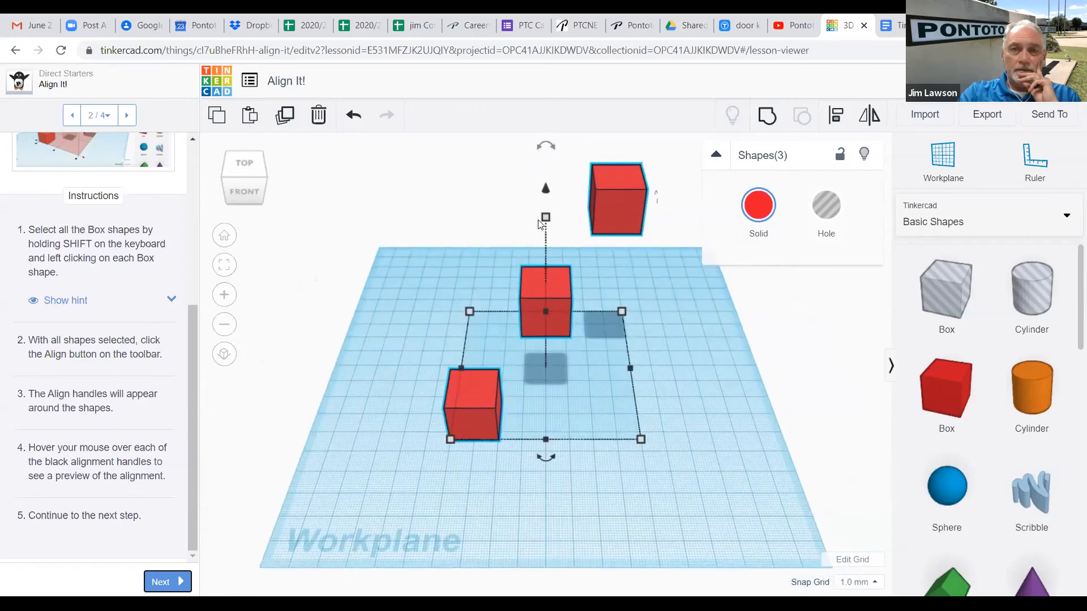
Set the overall depth of the three selected boxes to 80 mm.
mouse_move(546, 219)
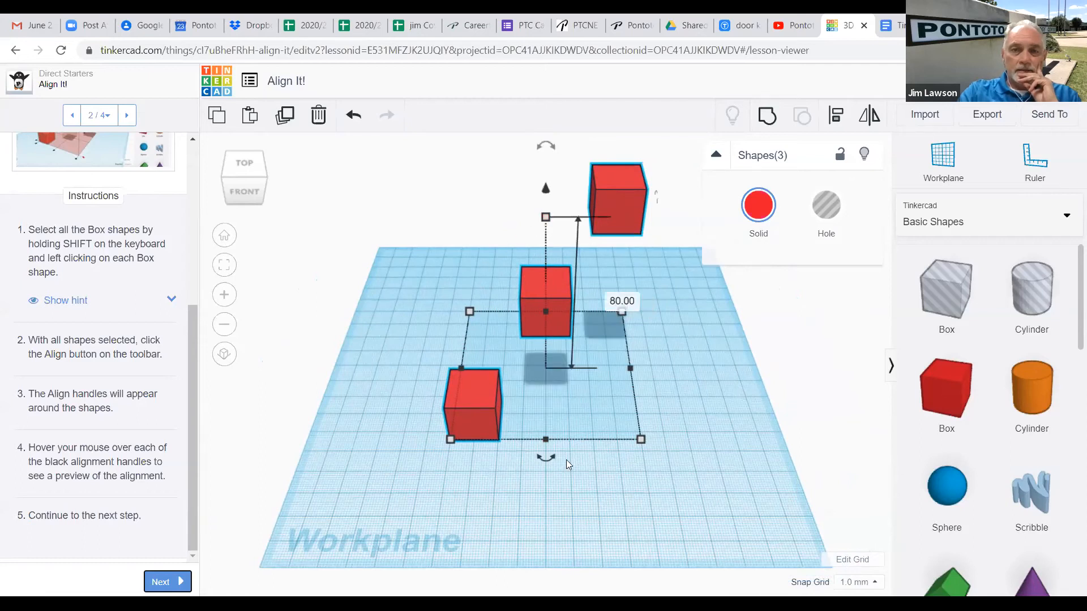
mouse_move(642, 439)
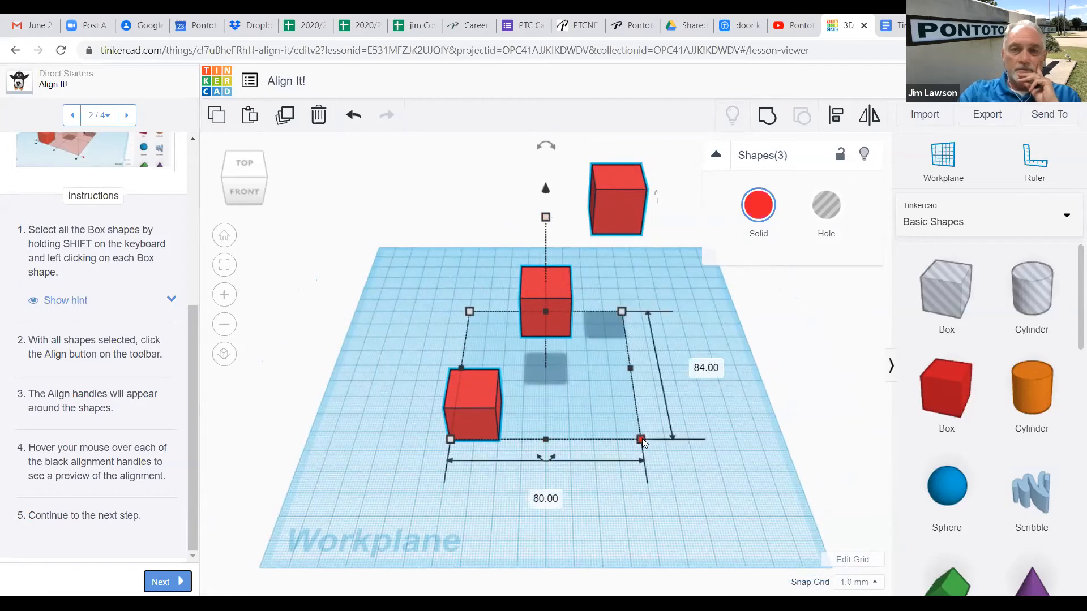
left_click(705, 368)
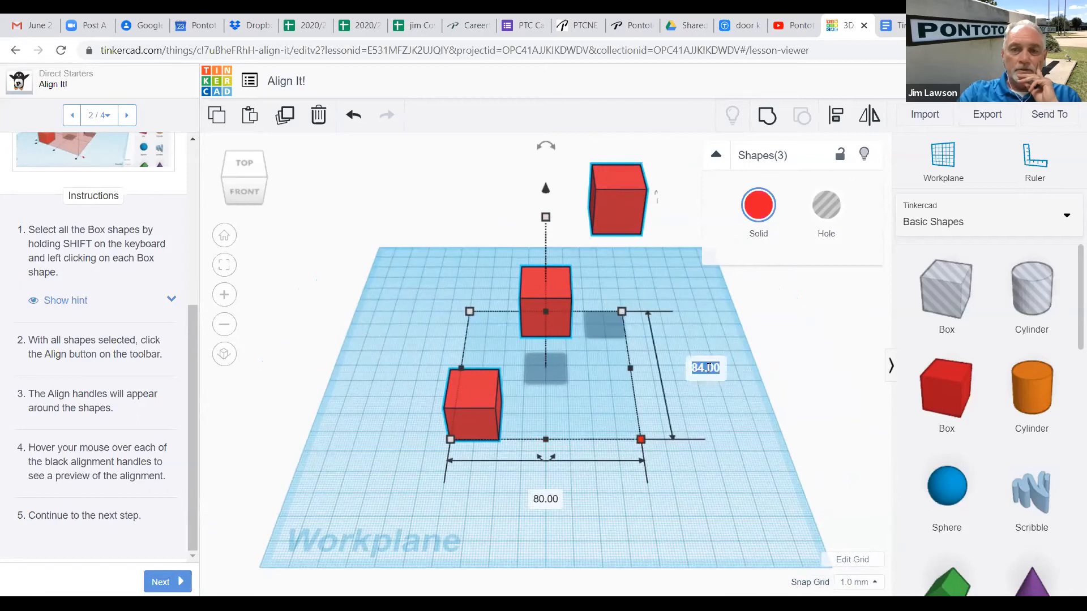
type("80")
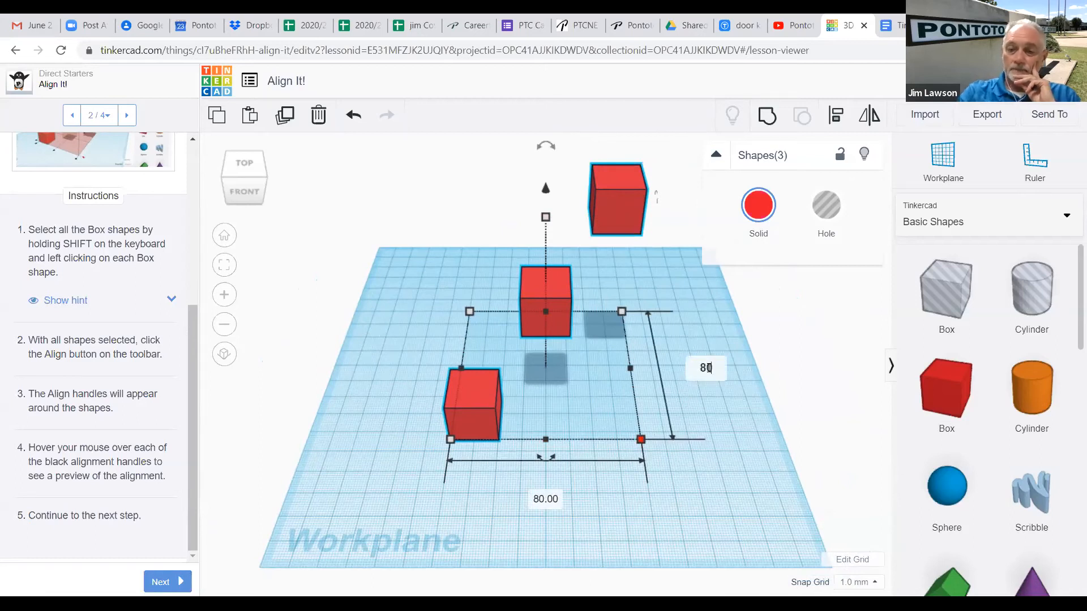
key("Return")
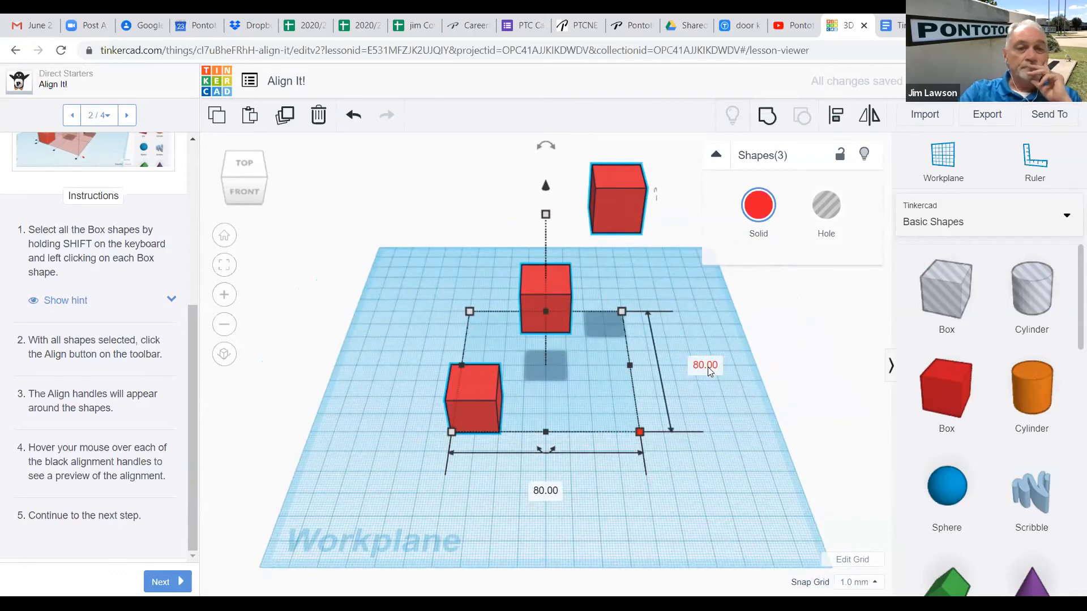
Read the Align to the Bottom instructions, and go back through the lesson to review the Preview Shape Alignment step.
left_click(159, 583)
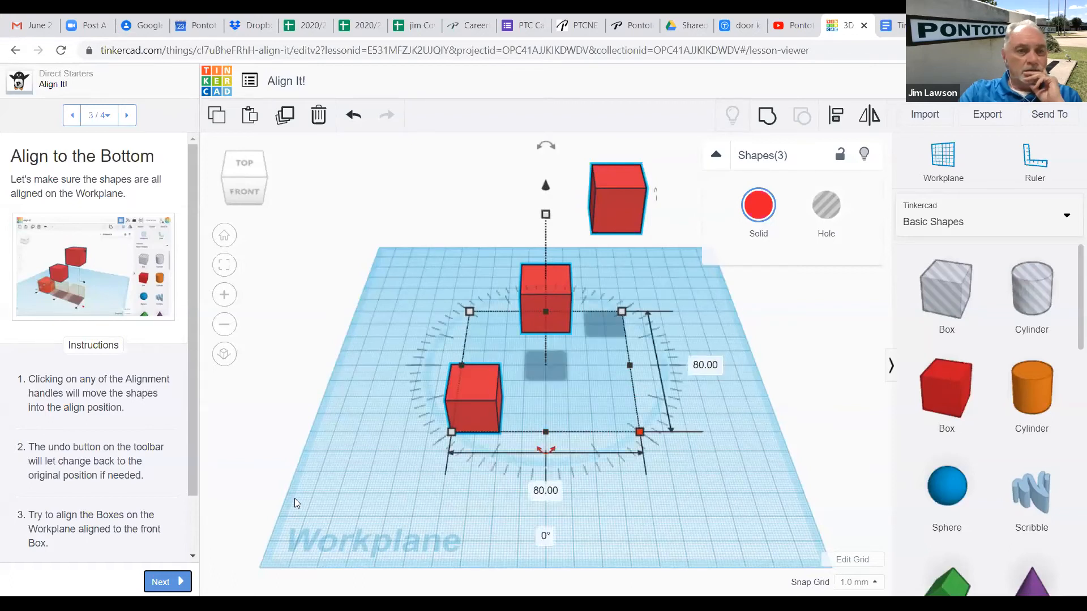
left_click(193, 557)
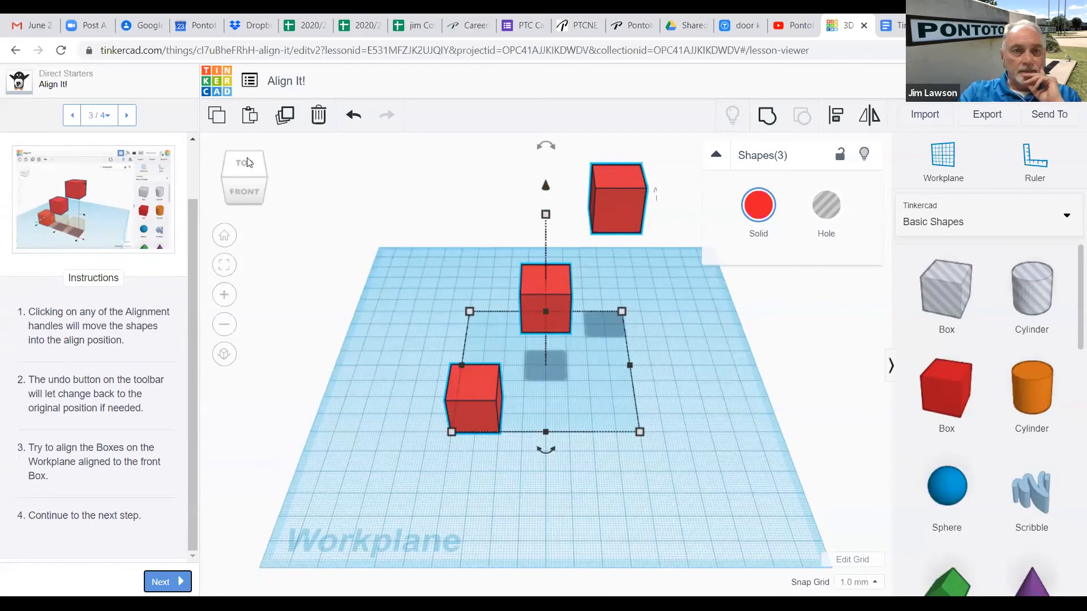
left_click(72, 116)
left_click(72, 117)
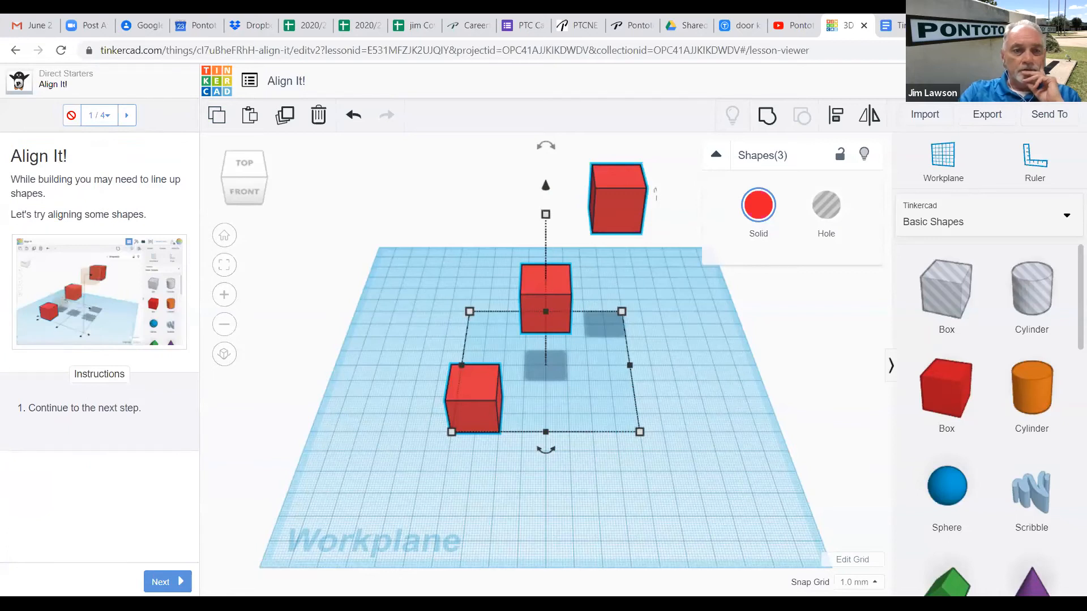
left_click(171, 582)
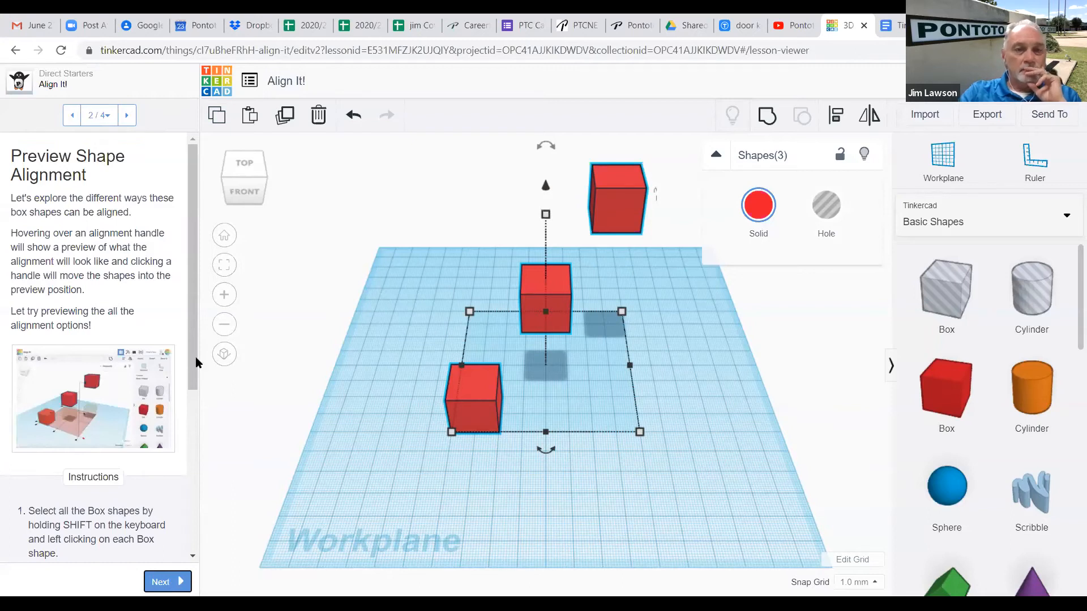
left_click_drag(193, 352, 196, 452)
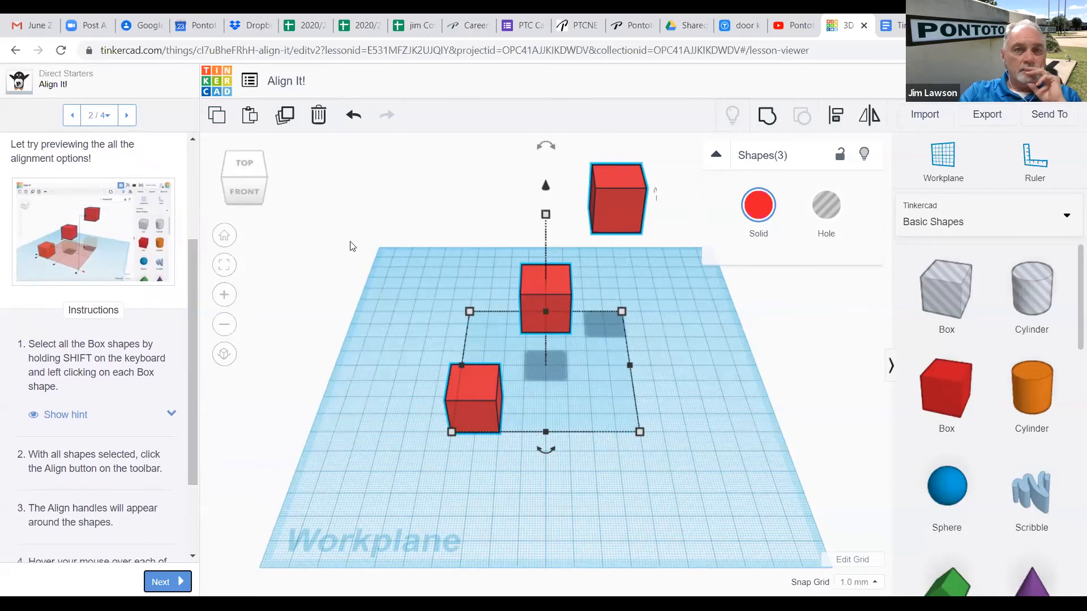
Undo the resizing of the boxes and continue to the Align to the Bottom instructions.
left_click(355, 118)
left_click(167, 584)
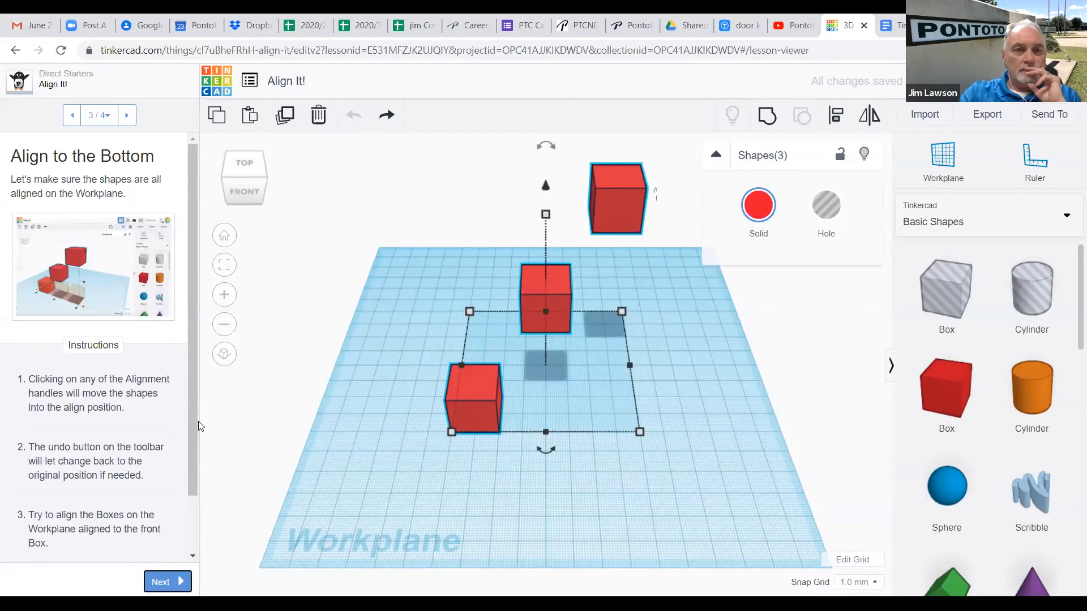
scroll(195, 476, "down", 1)
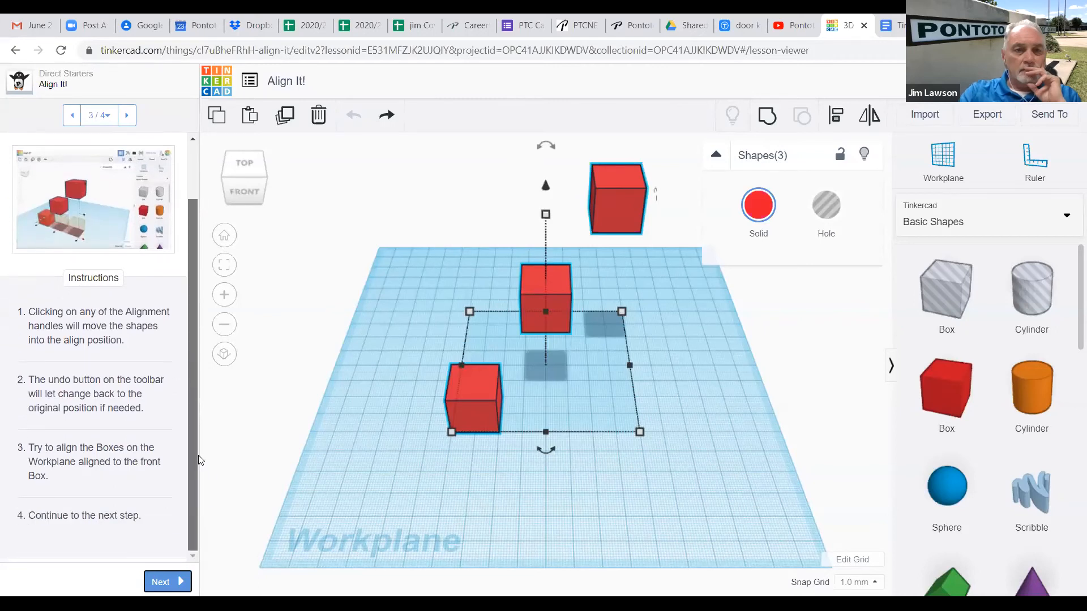
scroll(198, 459, "up", 1)
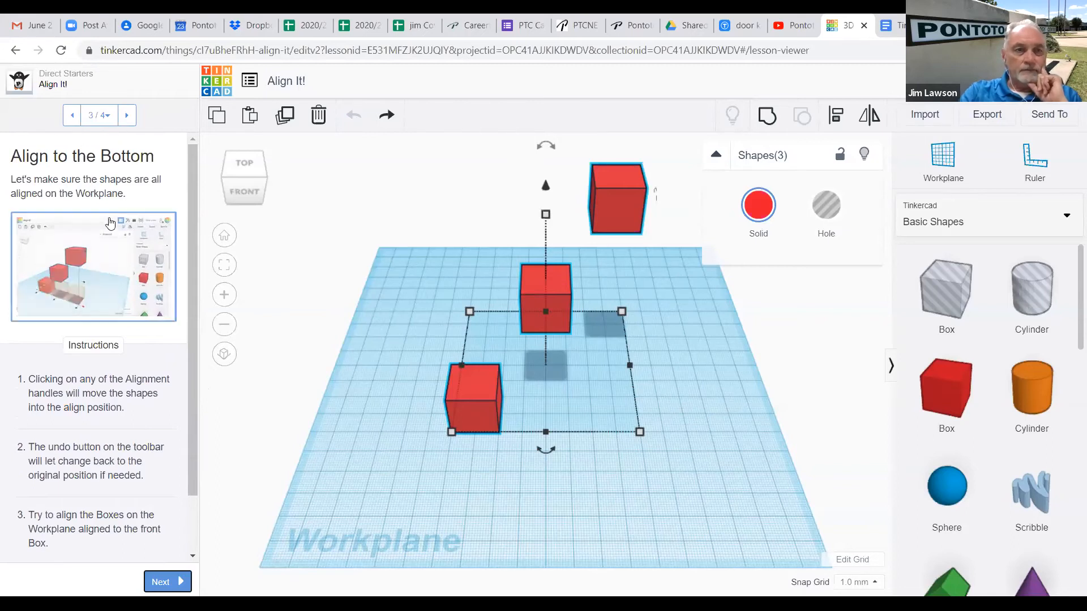
Advance to the end of the Align It! lesson and reset its progress to start over.
left_click(181, 584)
left_click(140, 582)
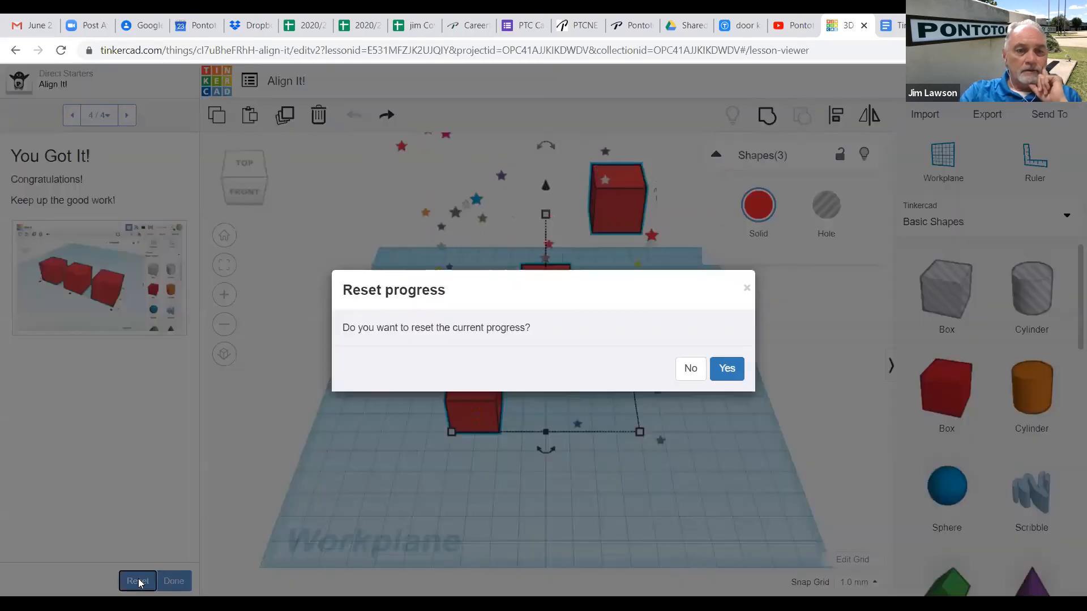
left_click(726, 368)
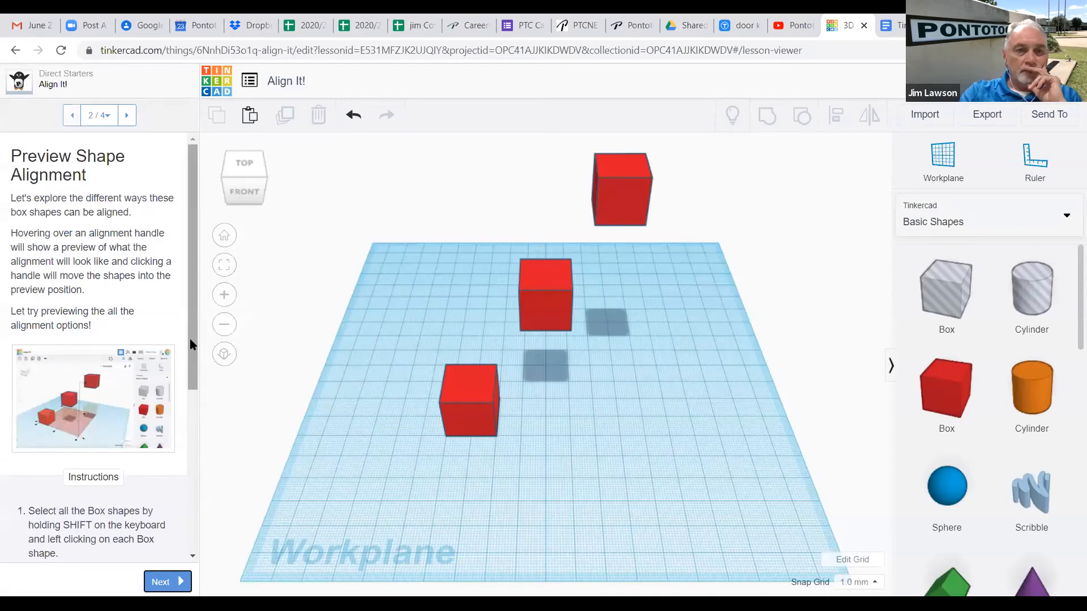
Reveal the hint on selecting shapes and read the Preview Shape Alignment instructions.
scroll(194, 383, "down", 2)
scroll(194, 384, "down", 3)
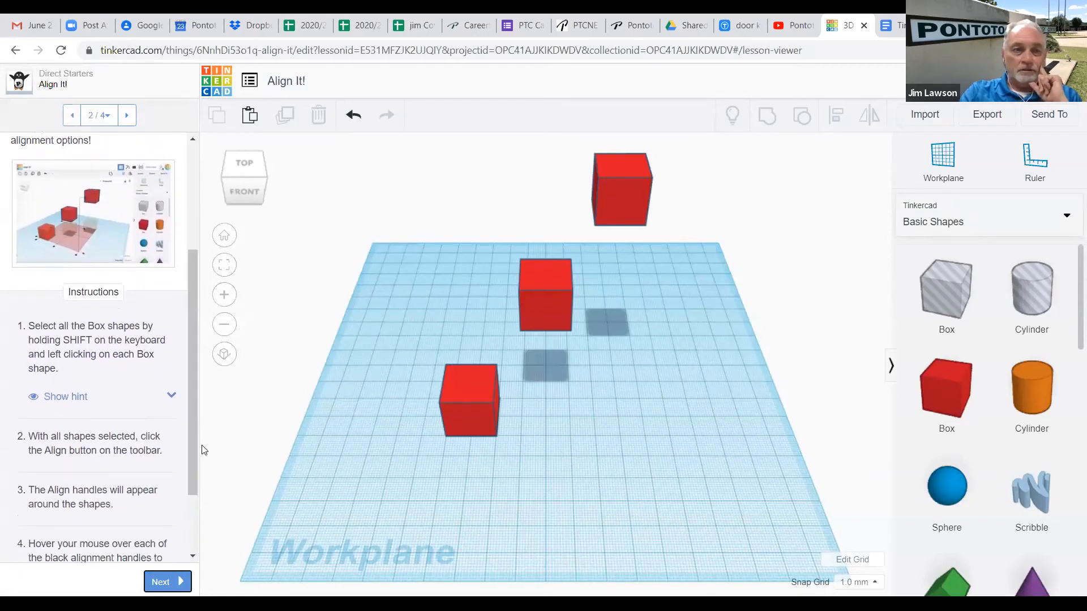
left_click(168, 396)
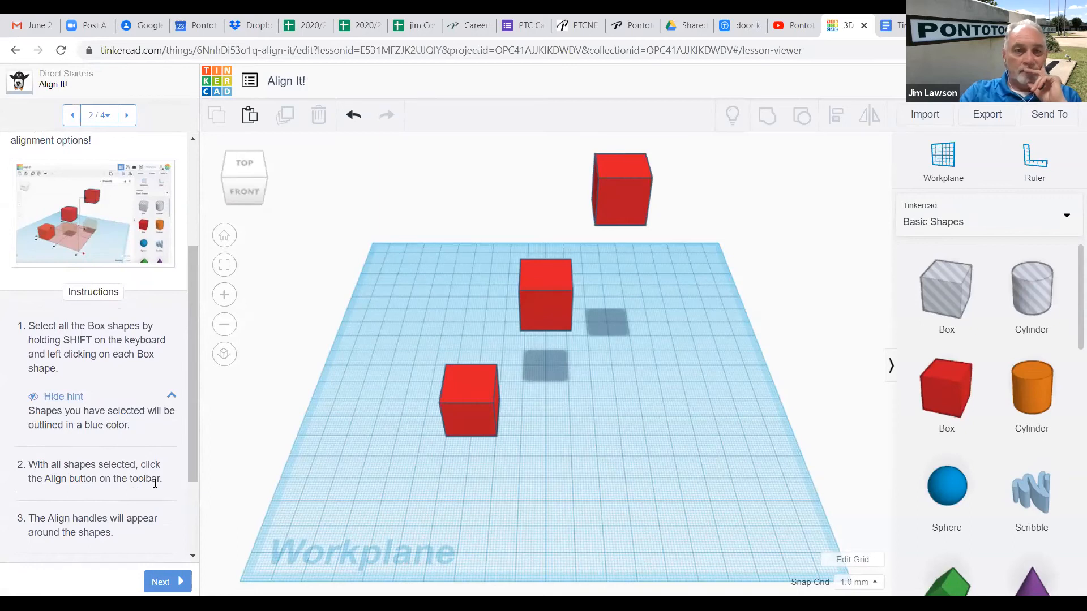
left_click(193, 556)
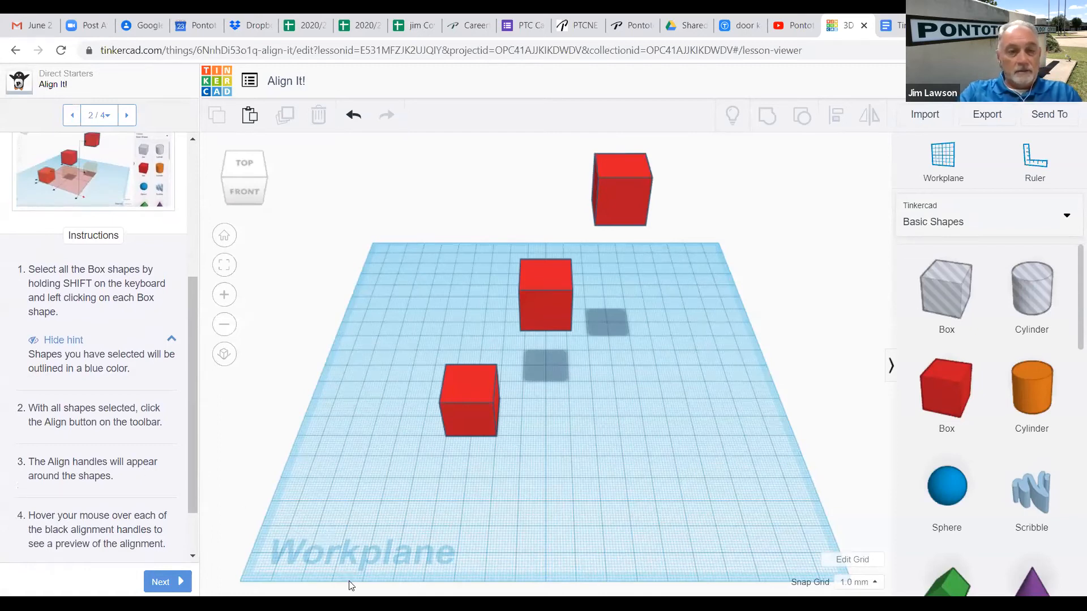
Select all three red boxes together and bring the lesson's last alignment instructions into view.
left_click(461, 414)
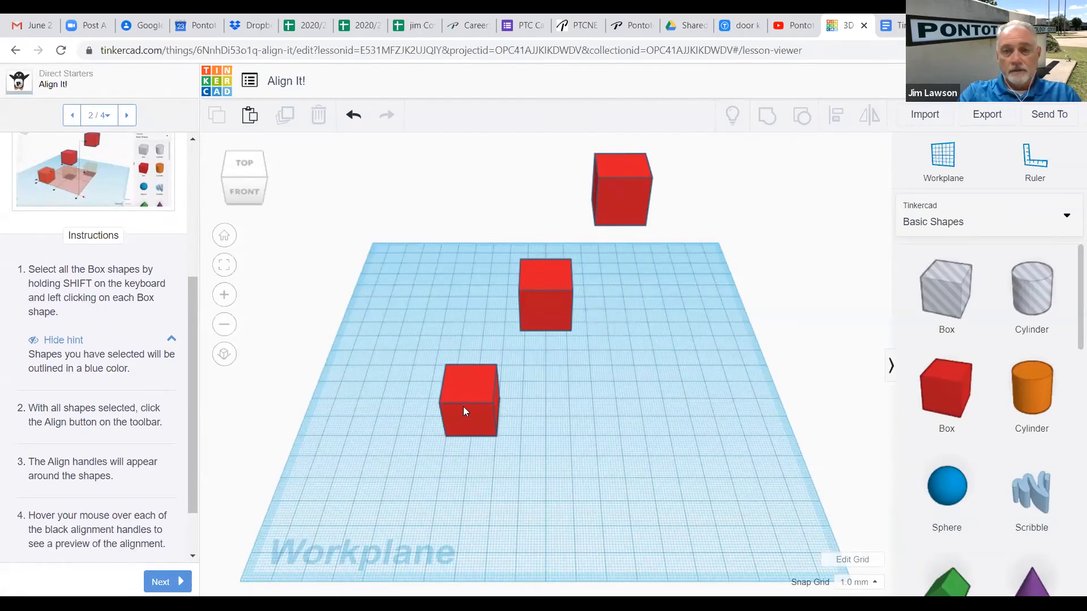
left_click(529, 296, "shift")
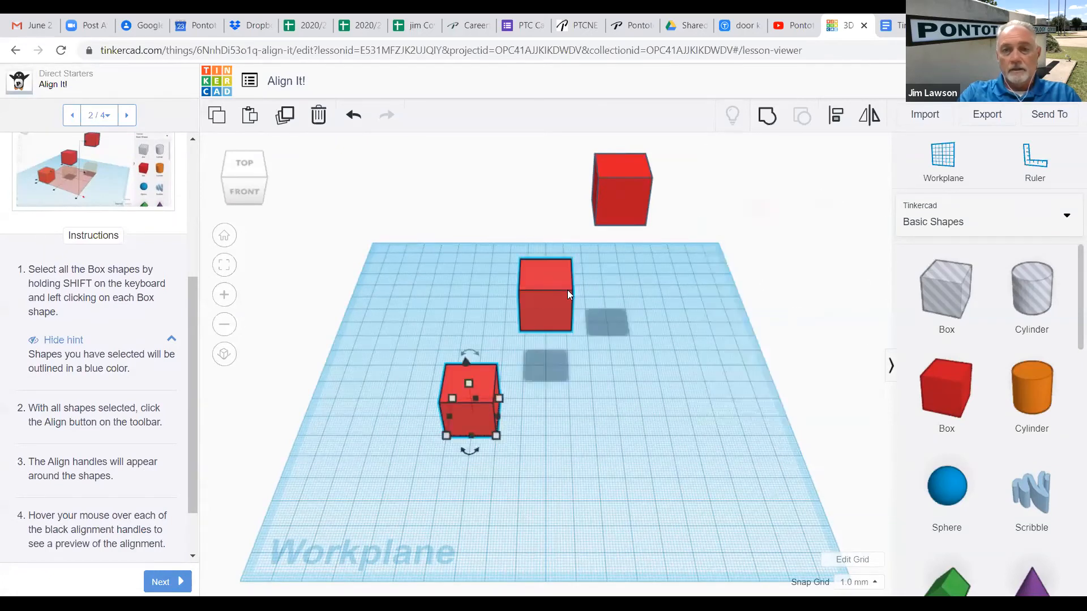
left_click(622, 185, "shift")
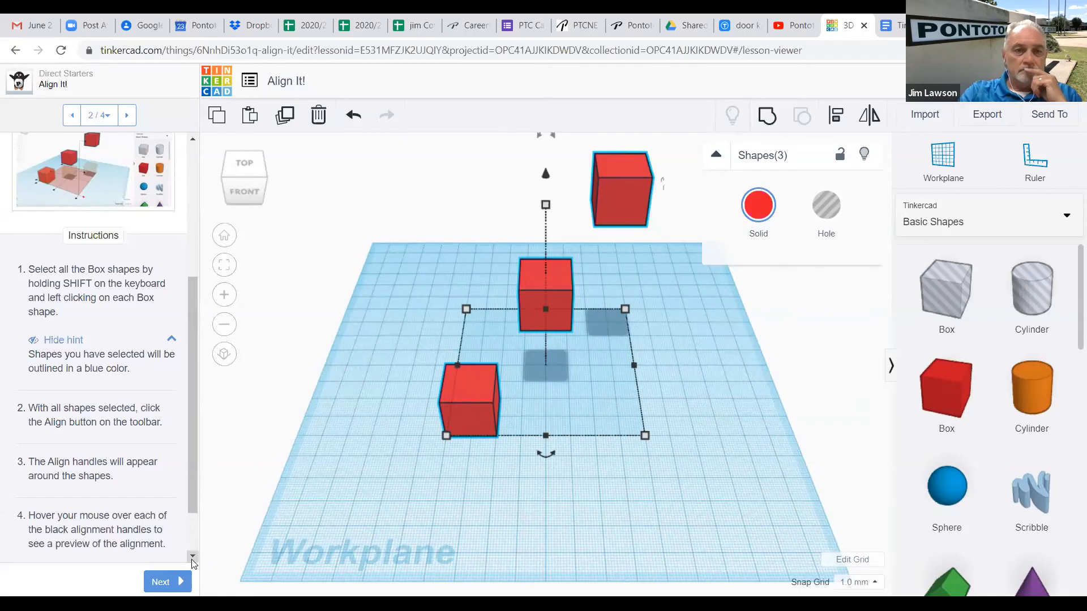
scroll(192, 560, "down", 2)
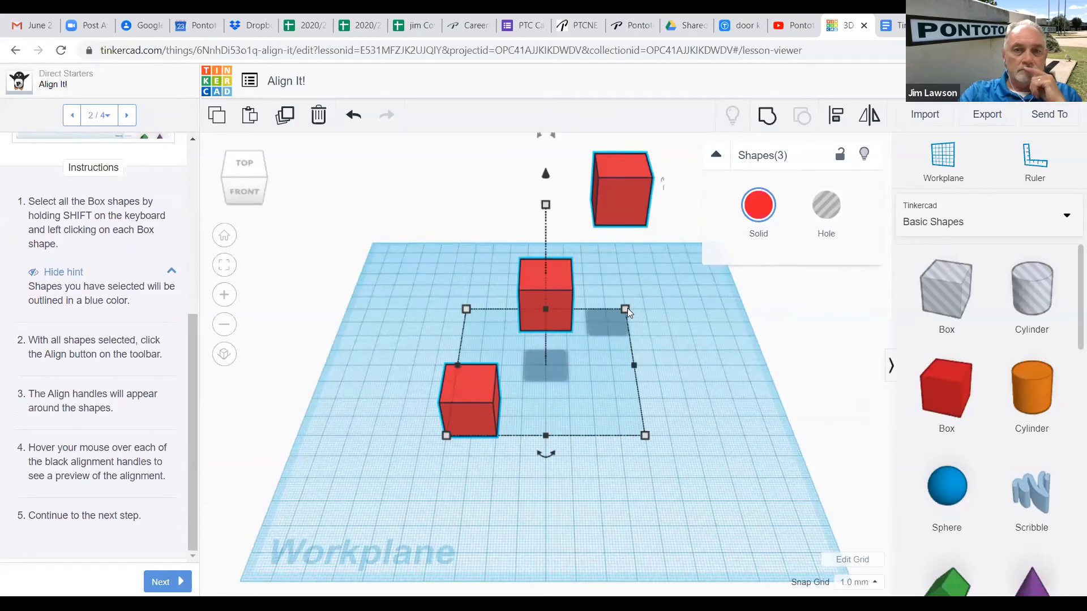
Try the handles around the three selected boxes, stretching the selection's overall width to 81 mm.
mouse_move(624, 309)
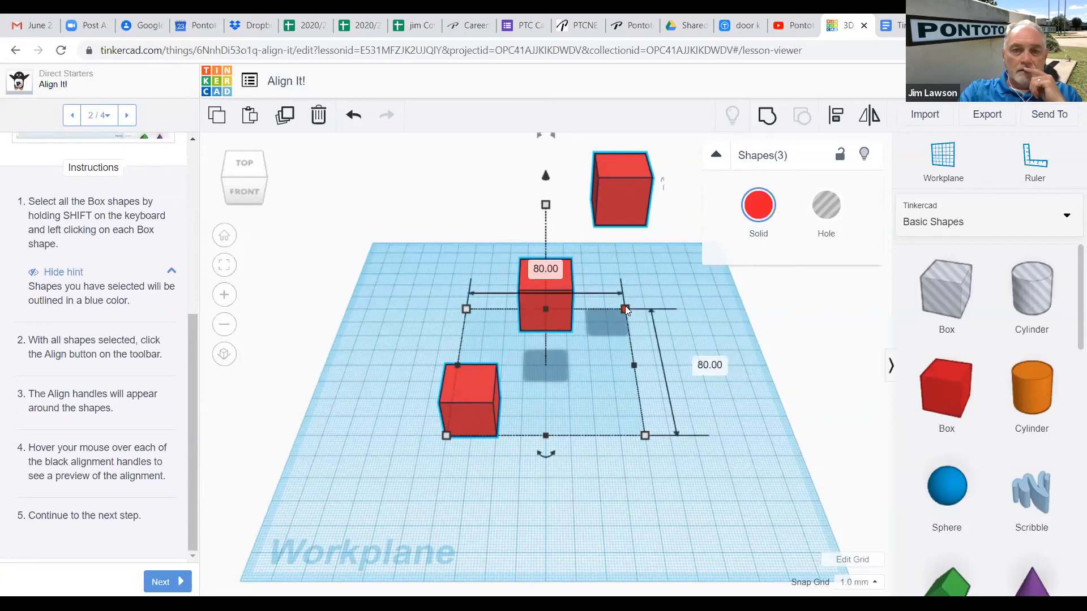
mouse_move(633, 366)
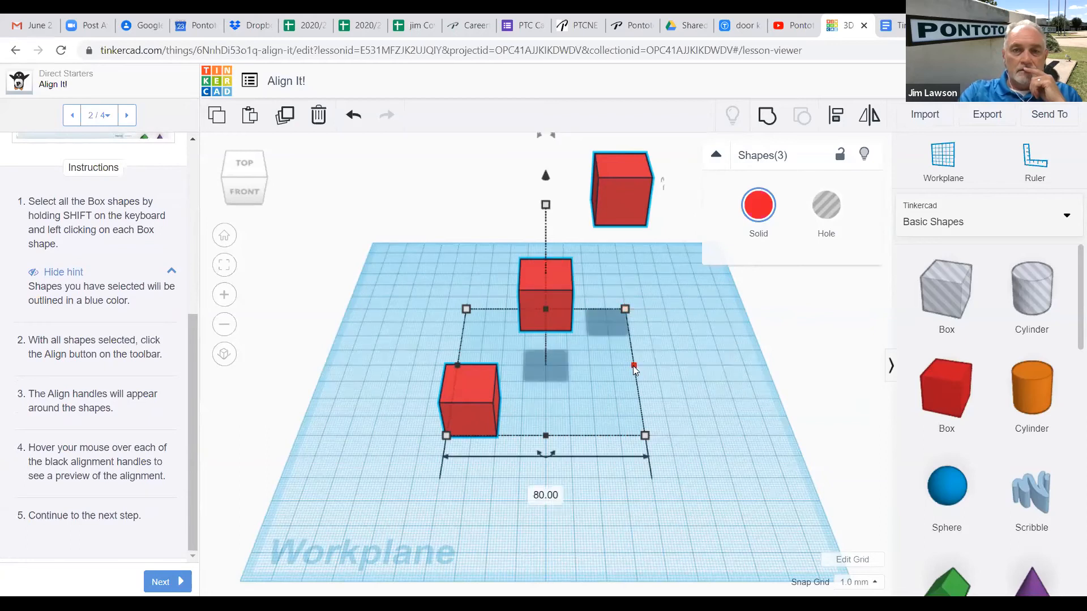
mouse_move(633, 366)
left_mouse_down()
mouse_move(646, 365)
mouse_move(634, 364)
left_mouse_up()
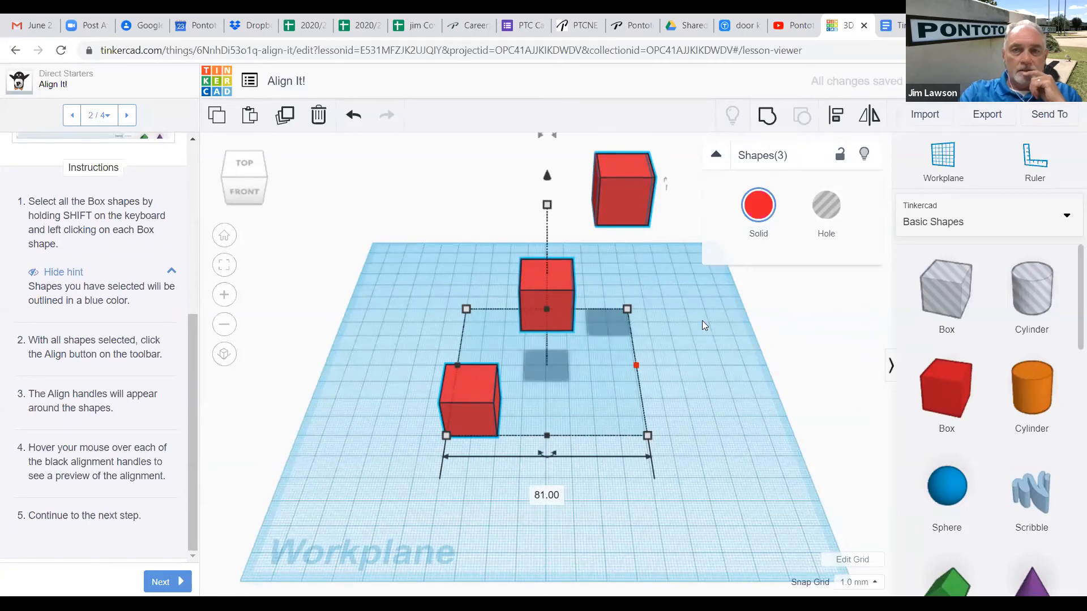
scroll(702, 319, "up", 3)
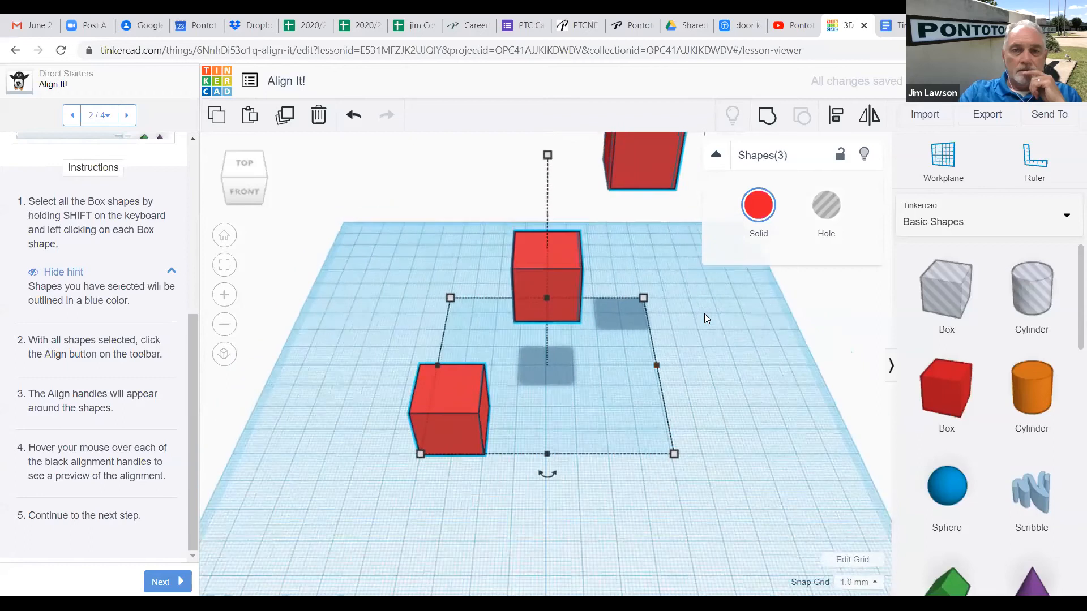
Turn on the Align tool for the three selected red boxes and preview the alignment positions at the handles around them.
scroll(704, 314, "down", 2)
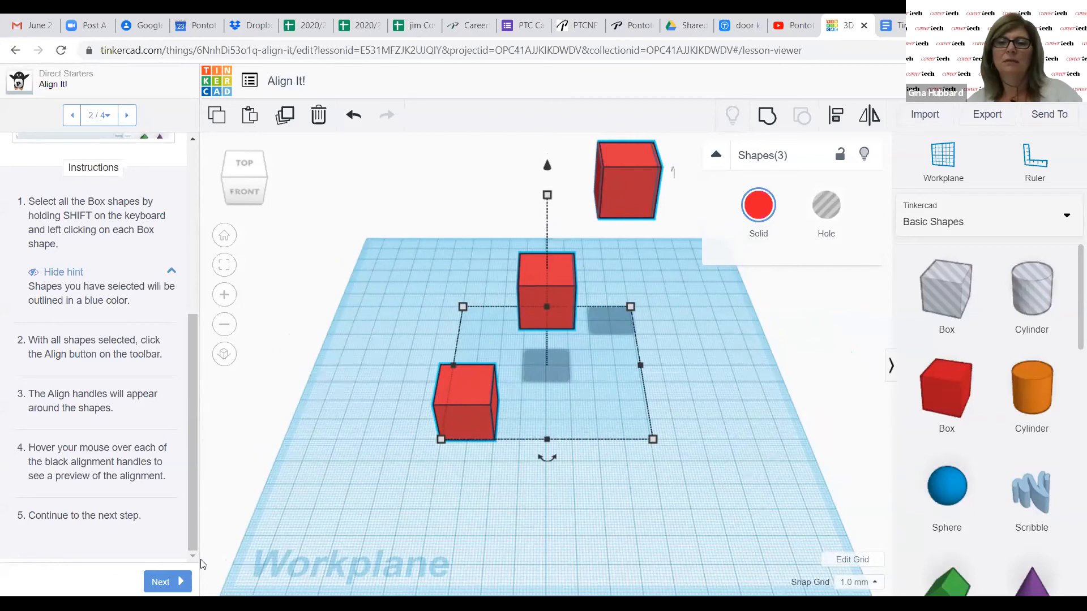
mouse_move(547, 306)
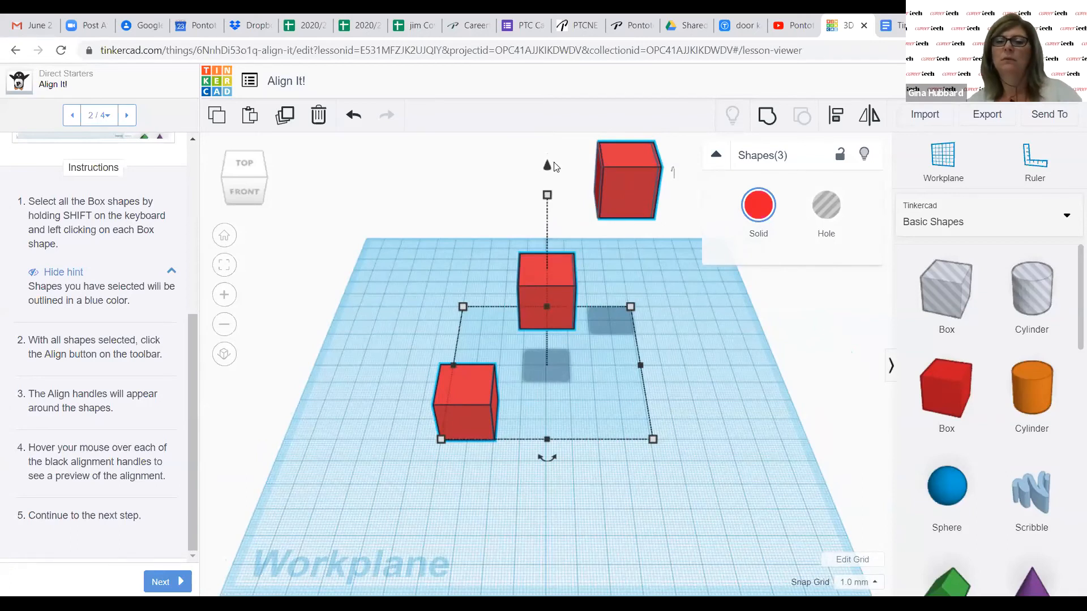
left_click(838, 116)
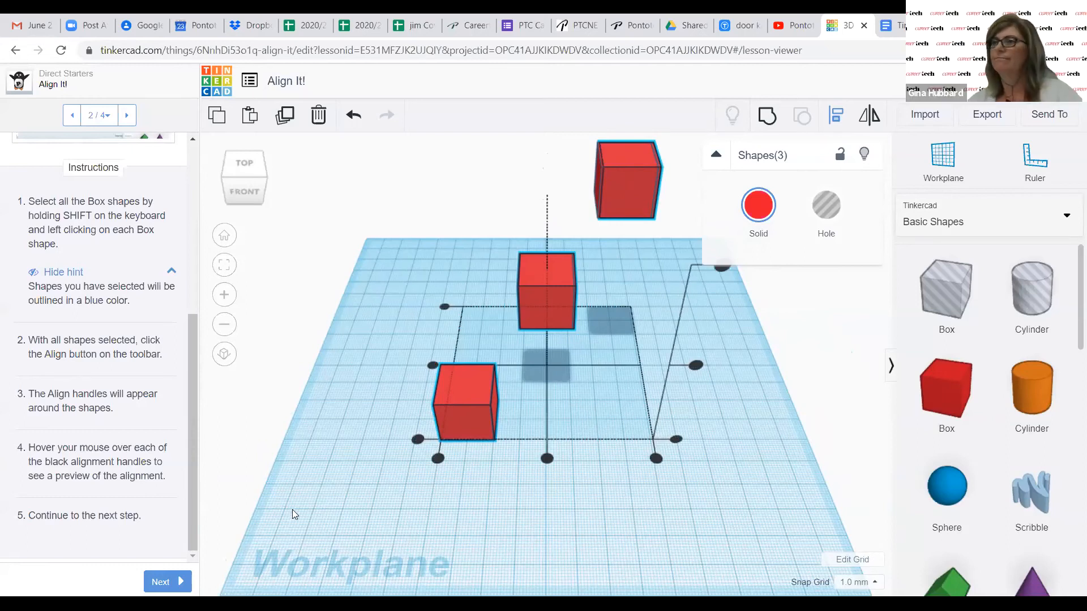
mouse_move(549, 459)
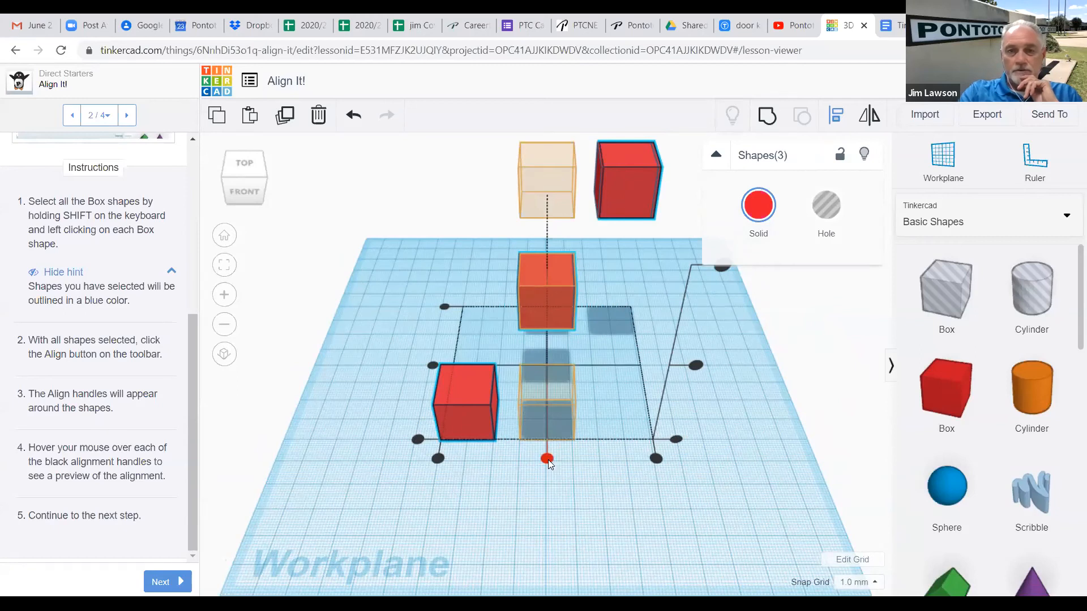
mouse_move(432, 367)
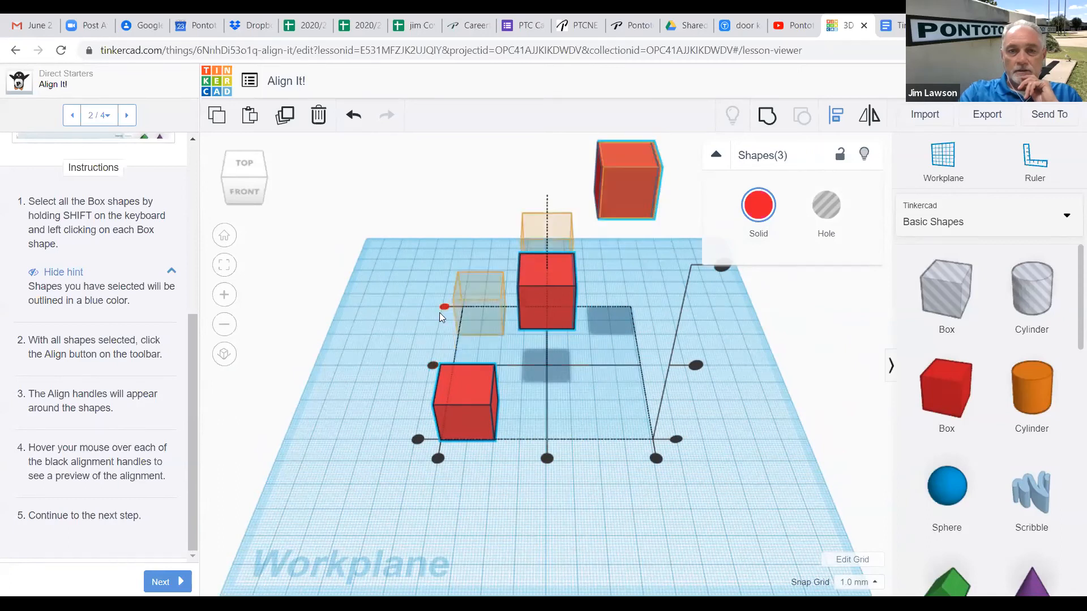
mouse_move(444, 308)
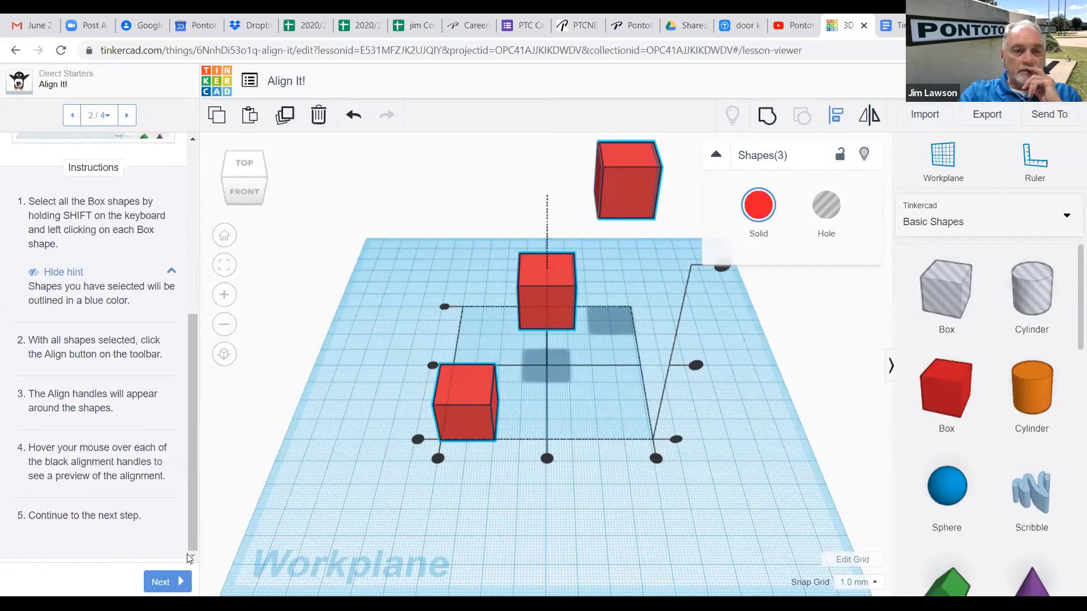
mouse_move(418, 440)
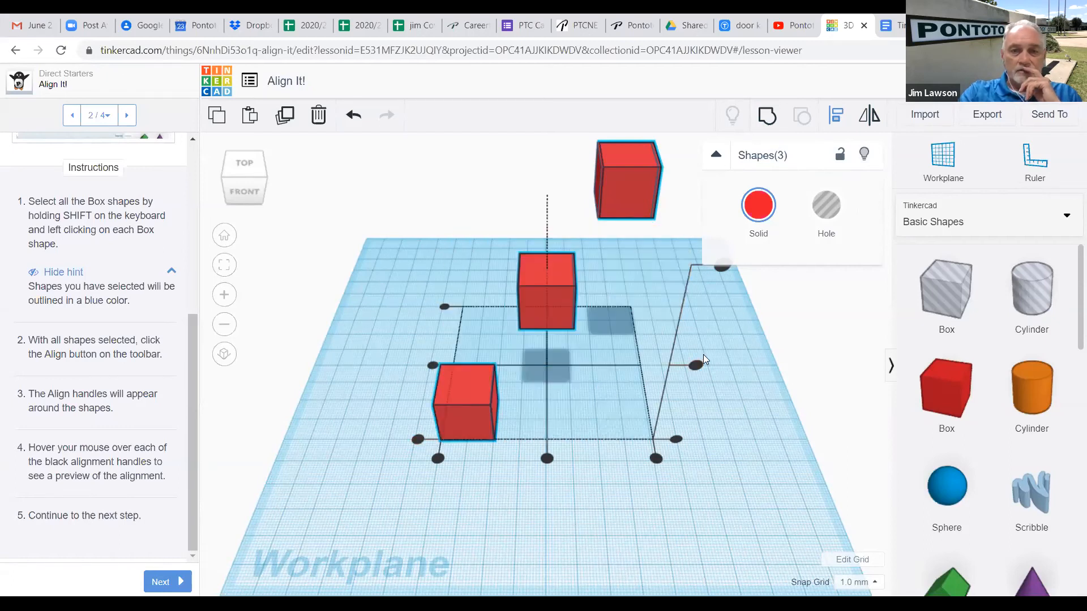
mouse_move(699, 369)
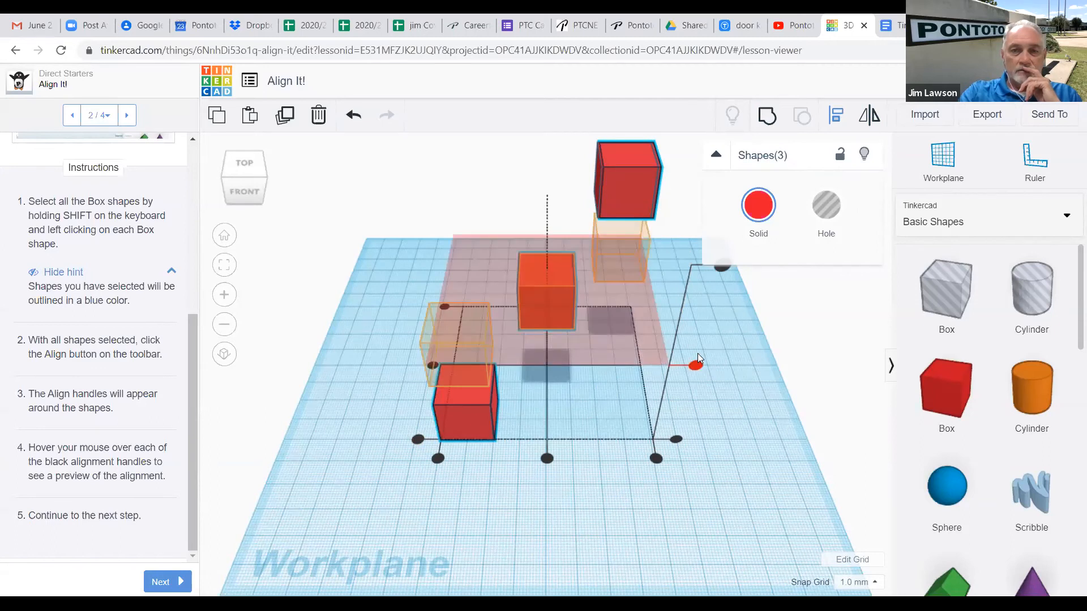
mouse_move(720, 264)
mouse_move(677, 436)
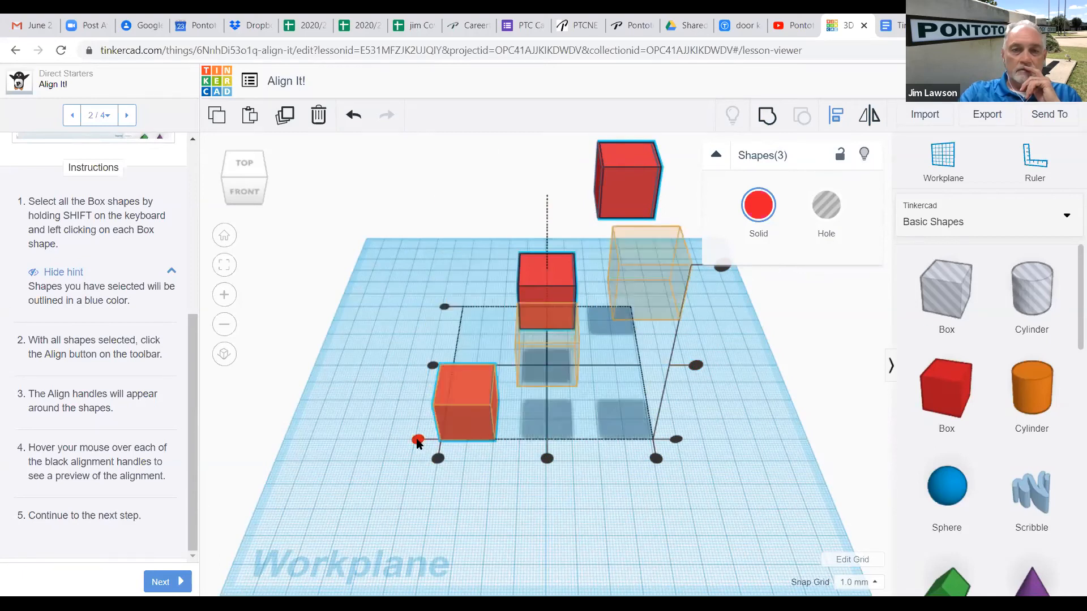
Toggle the Align tool off and on, and advance through the Align to the Bottom page to the lesson's final page.
left_click(838, 119)
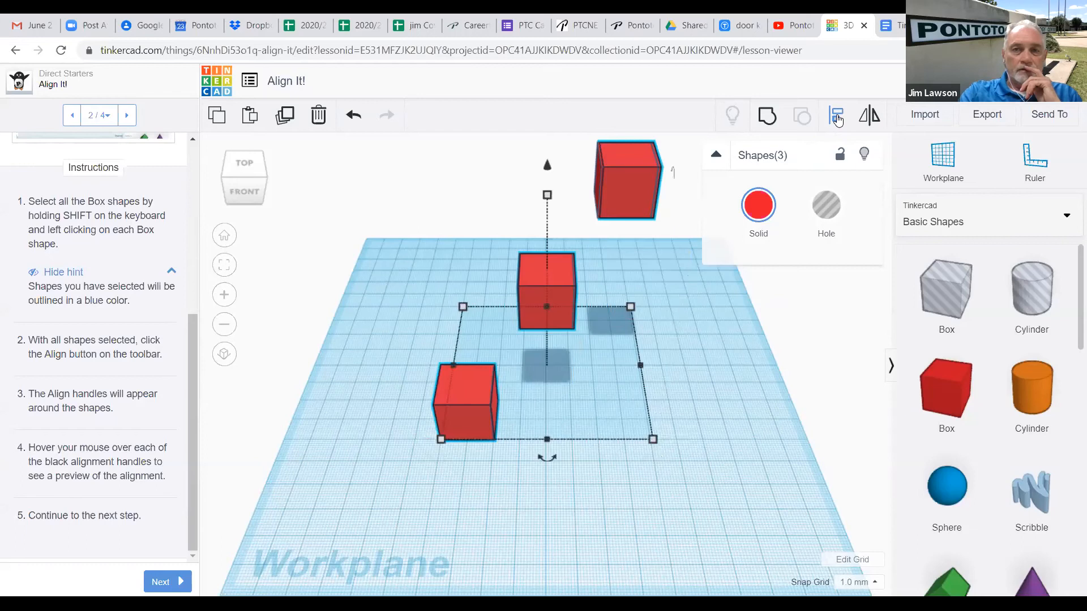
left_click(838, 119)
left_click(837, 120)
left_click(838, 120)
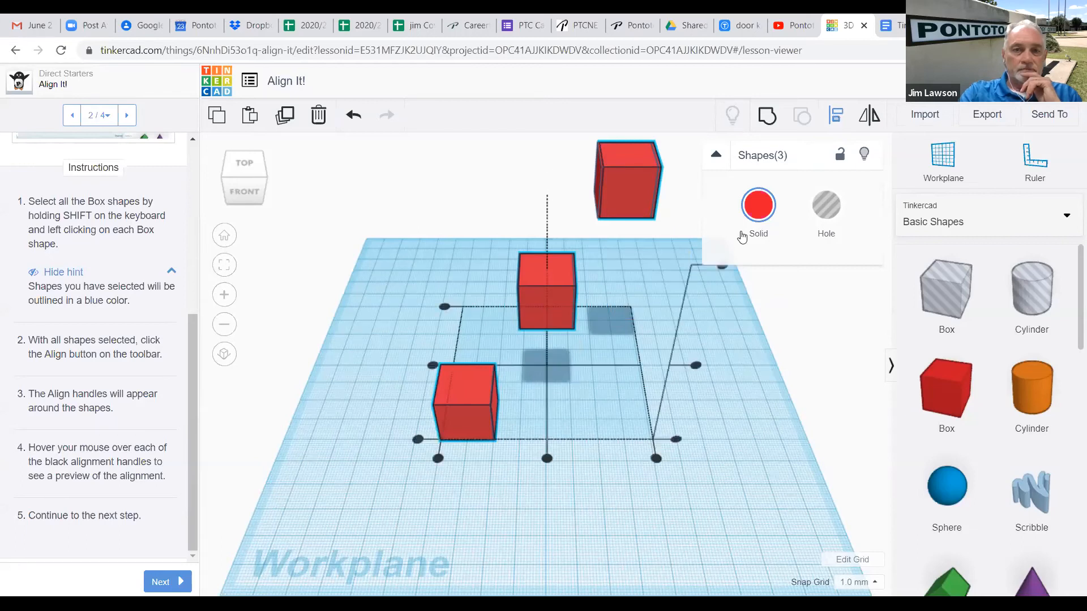
left_click(181, 584)
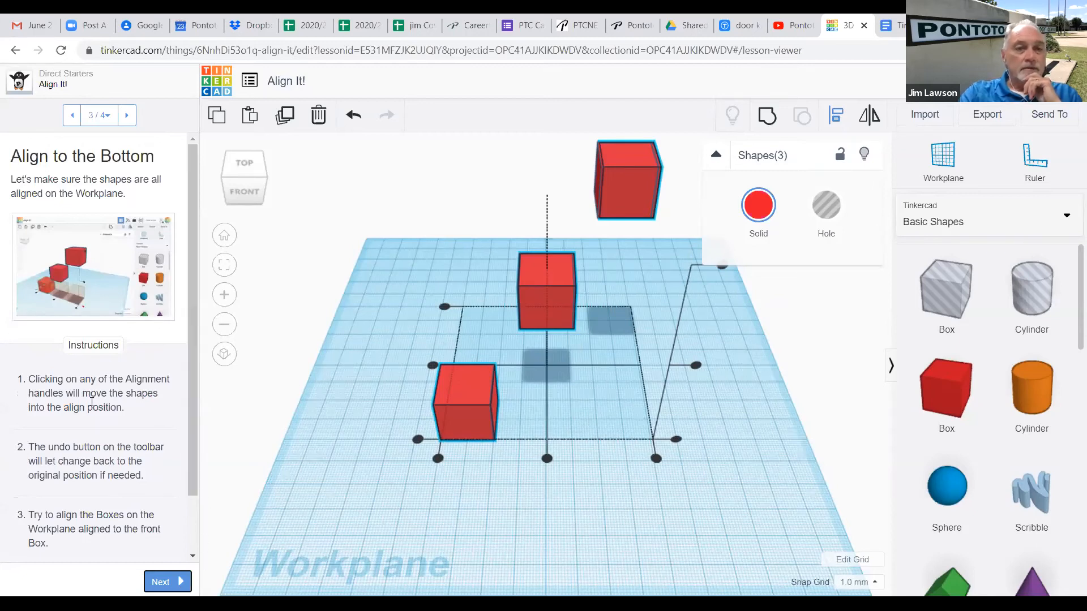
left_click_drag(196, 475, 197, 535)
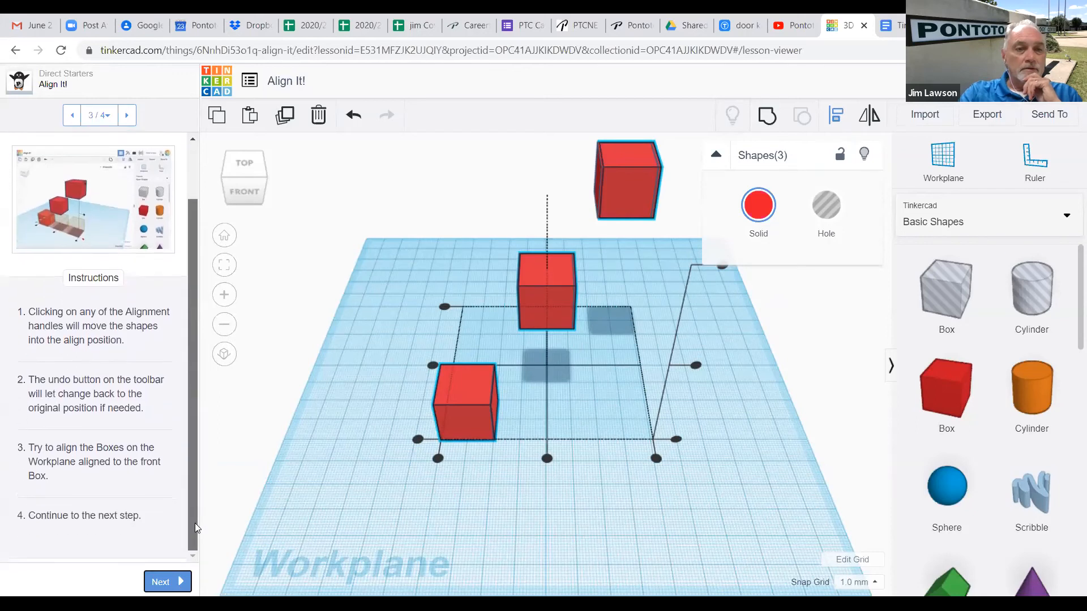
left_click(184, 579)
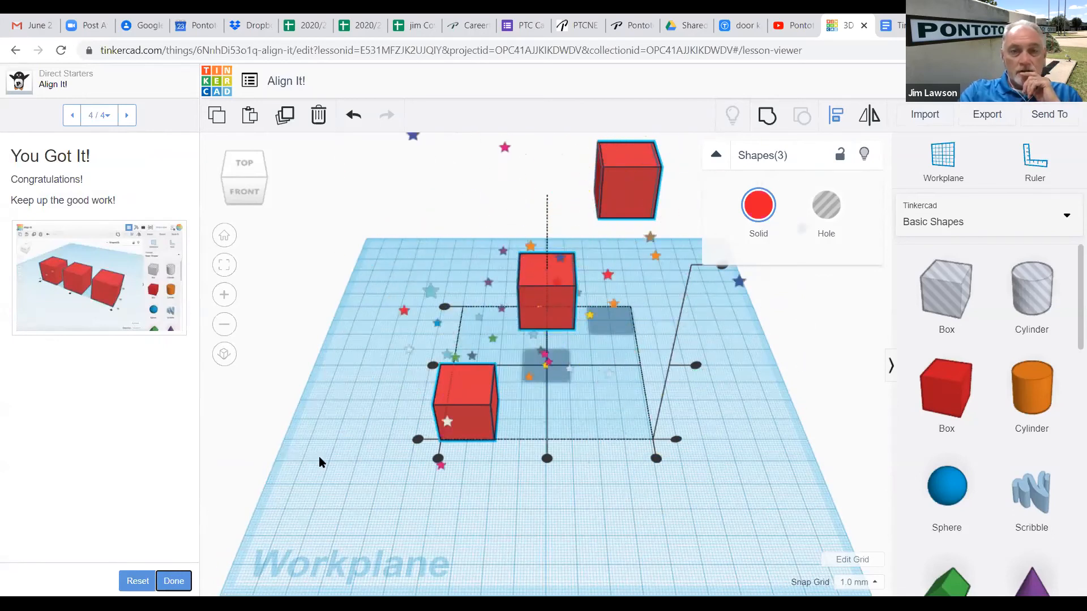
Try aligning the selected boxes to the front edge, to the centre of the selection's width, and to the topmost height.
left_click(675, 439)
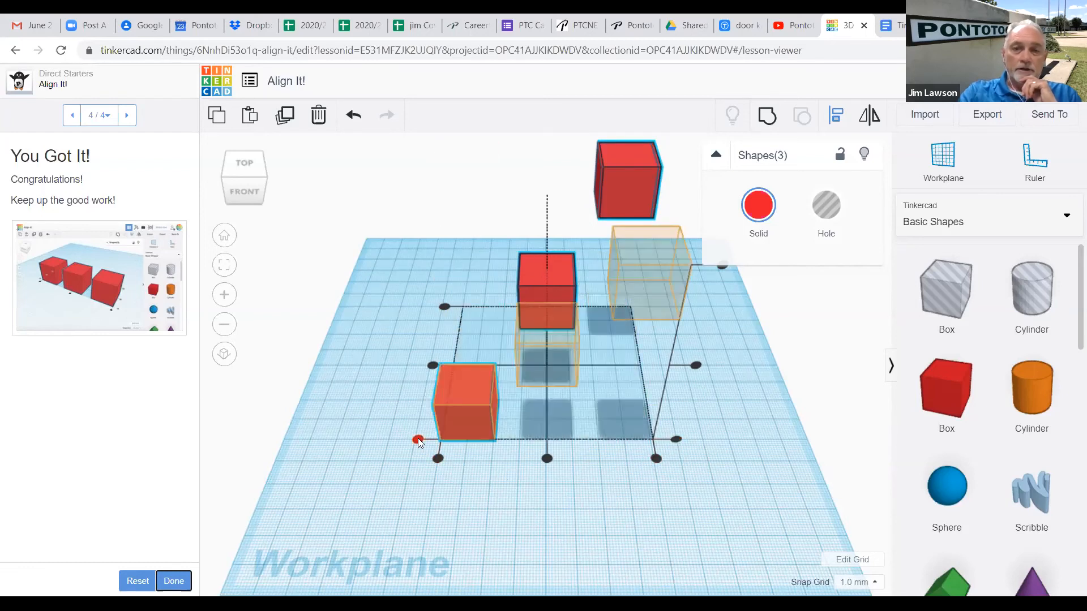
left_click(542, 459)
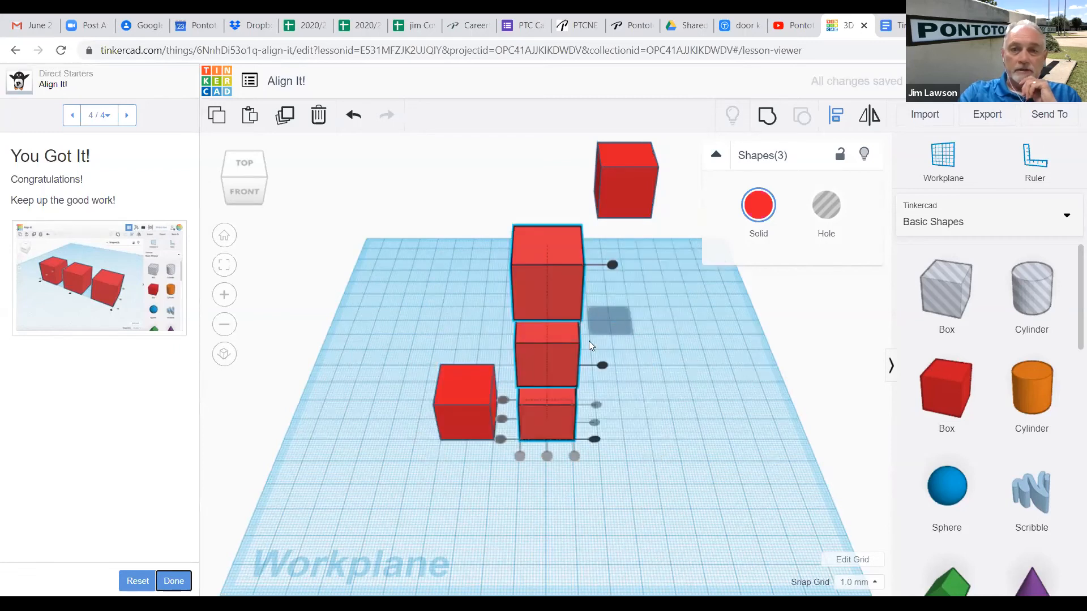
left_click(609, 263)
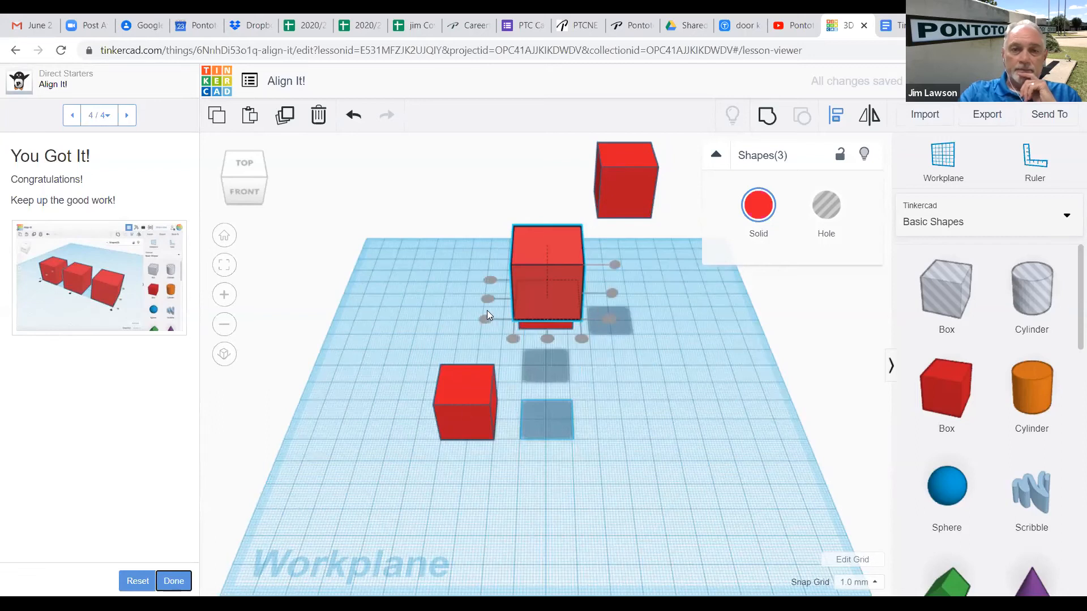
Undo the alignments applied to the three boxes.
left_click(353, 115)
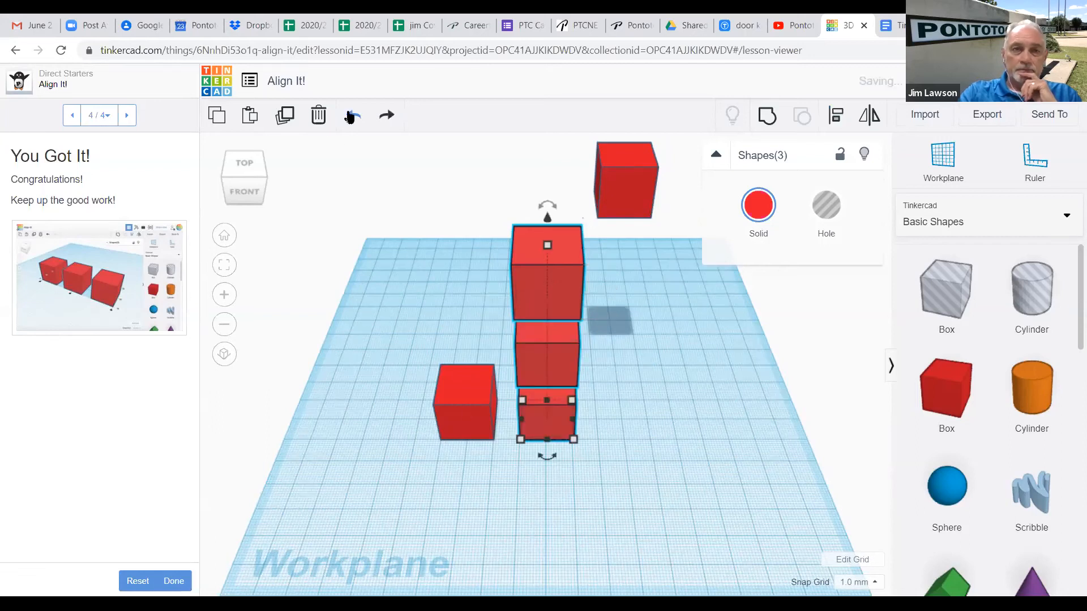
left_click(351, 116)
left_click(351, 116)
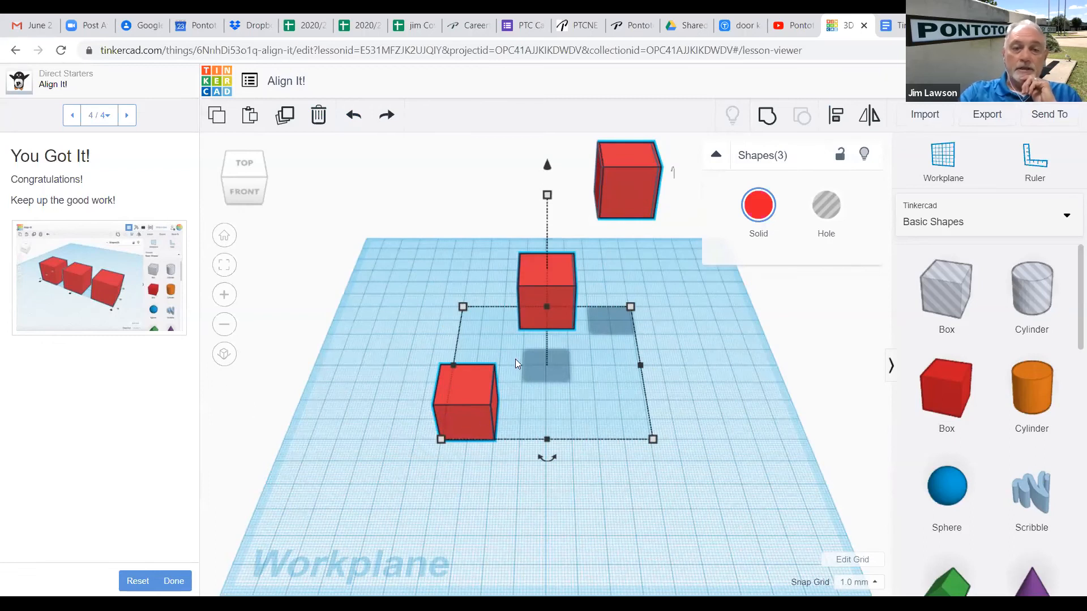
Mark the Align It! lesson as done.
left_click(172, 583)
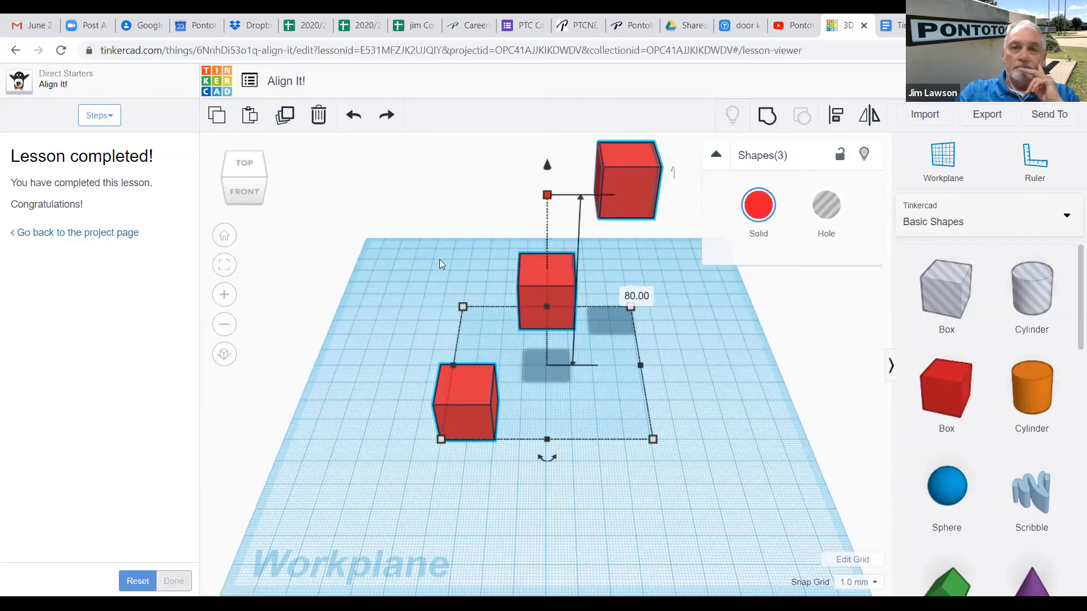
scroll(401, 361, "up", 2)
scroll(401, 361, "down", 3)
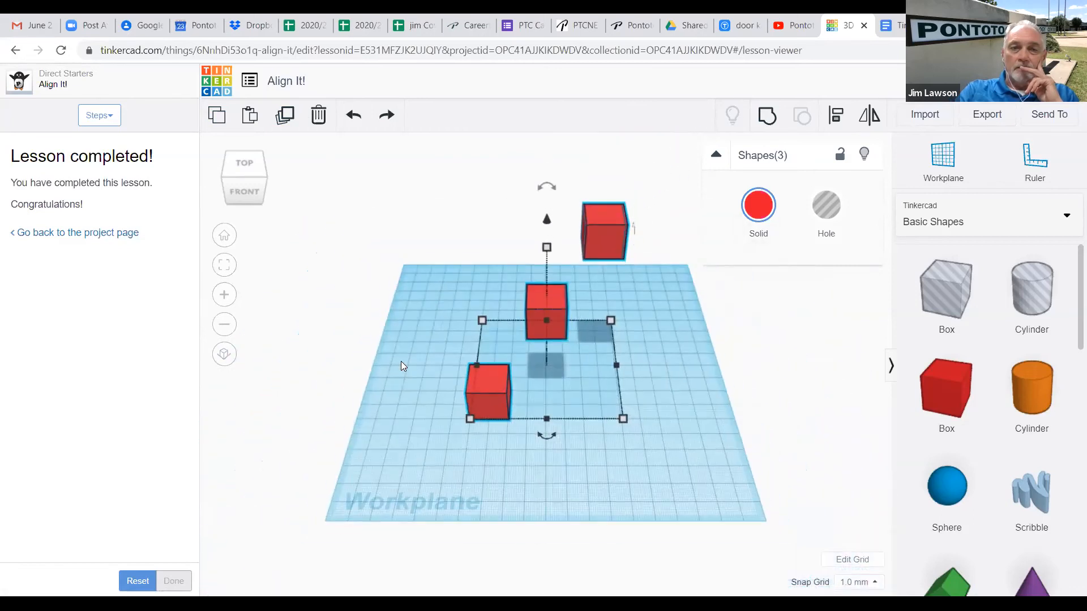
scroll(401, 361, "up", 2)
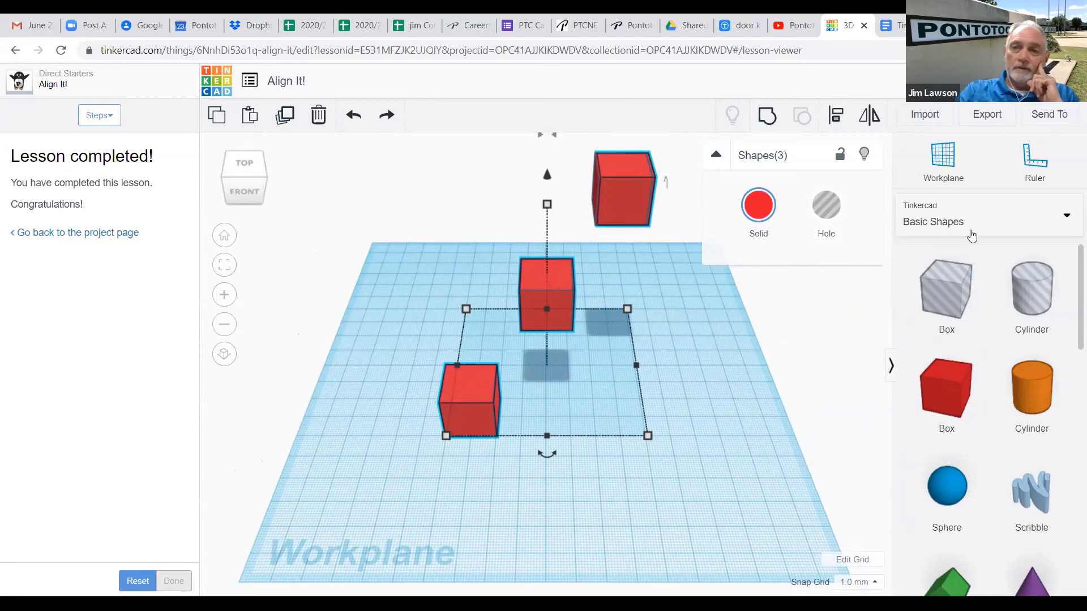
Browse the Text and numbers shapes and place the purple letter T on the workplane's front-right area.
left_click(1067, 221)
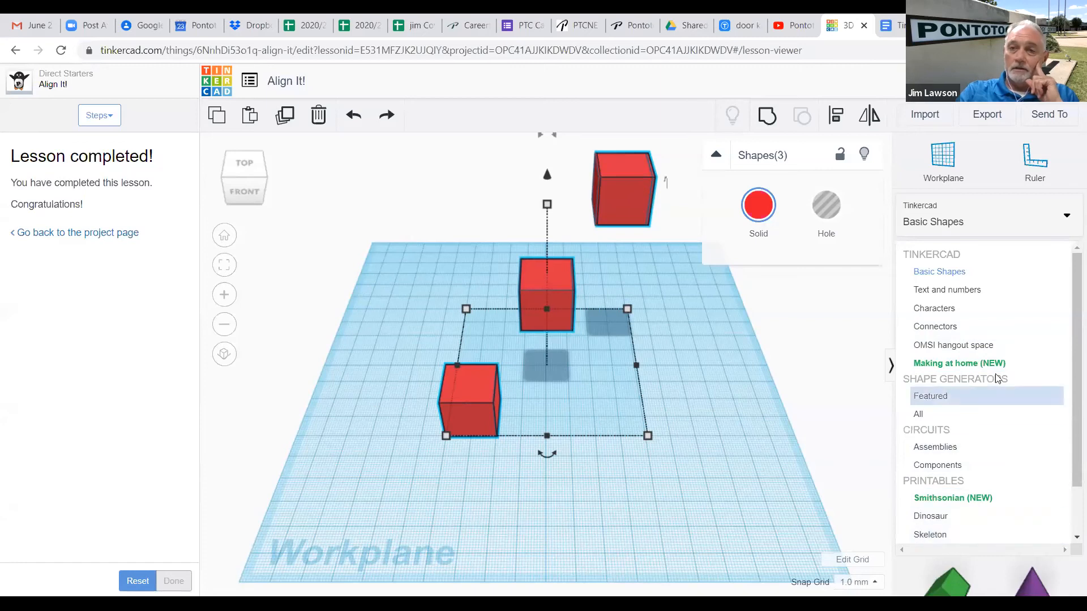
left_click(981, 297)
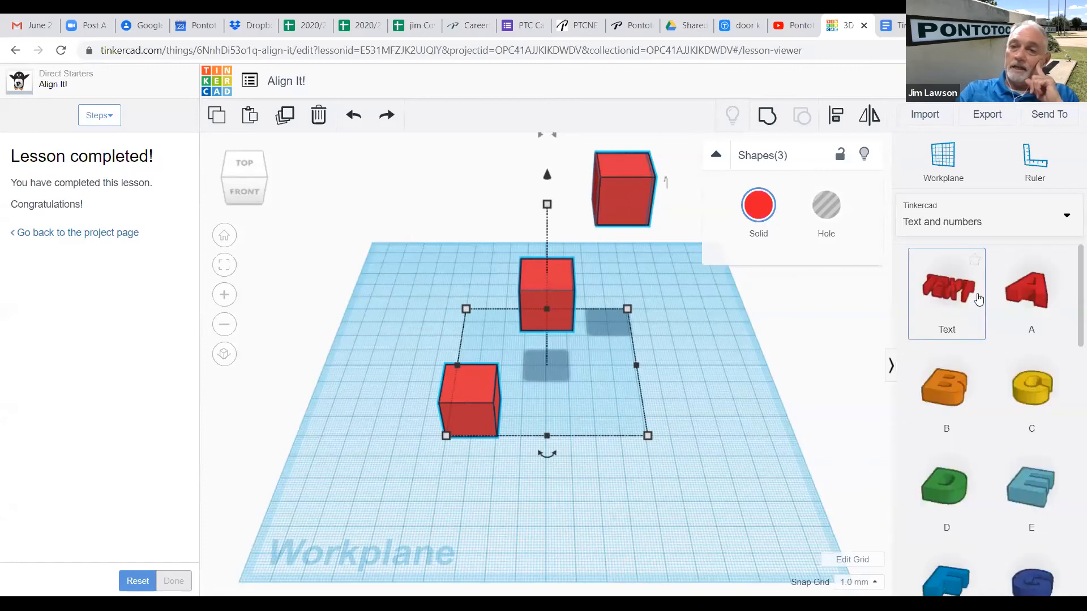
scroll(976, 389, "down", 10)
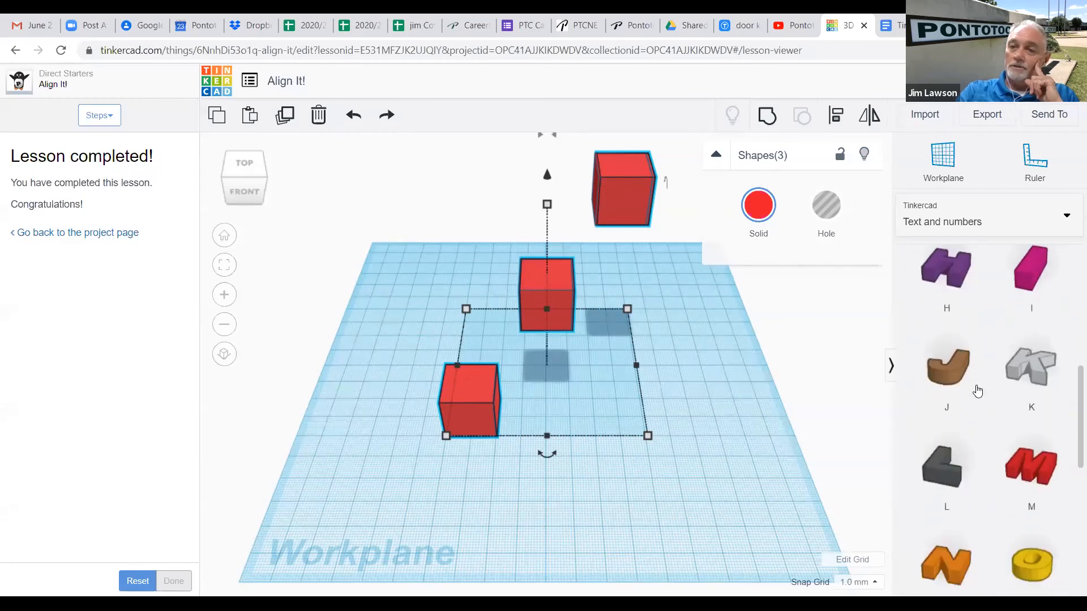
scroll(977, 391, "down", 5)
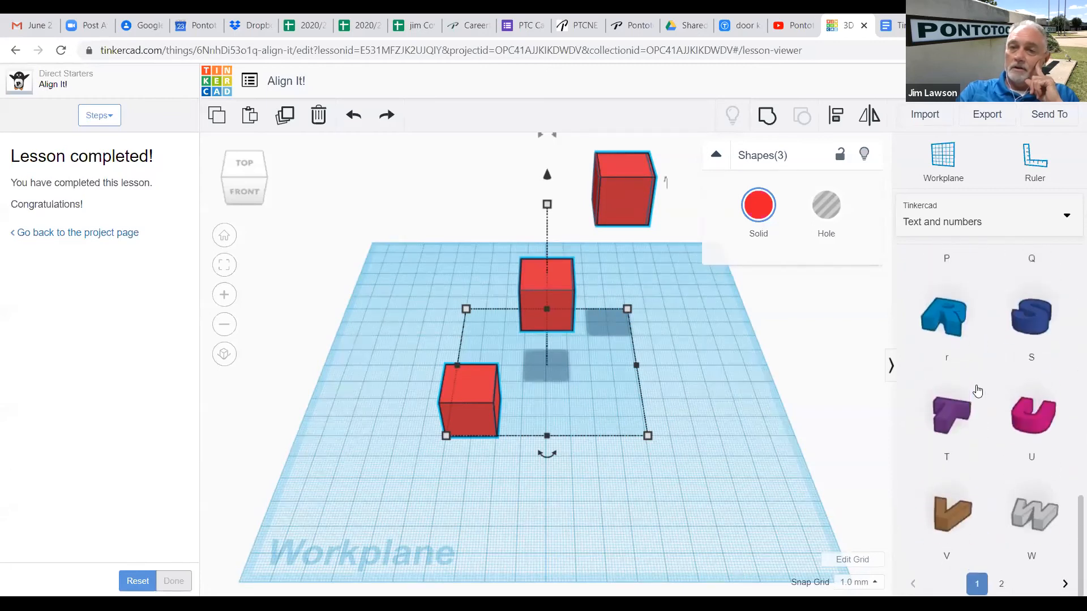
left_click_drag(947, 425, 692, 464)
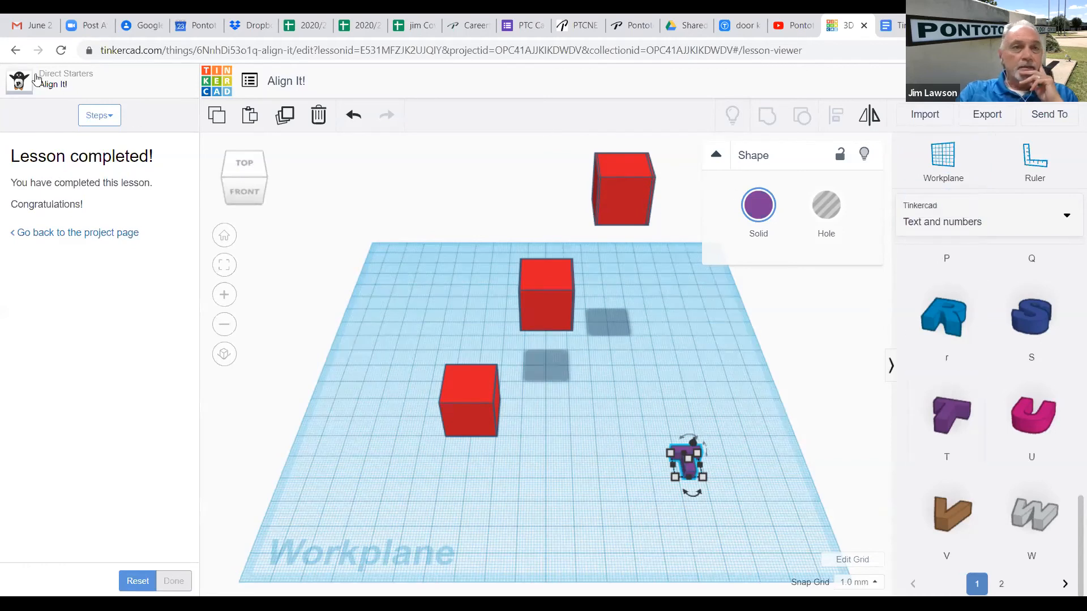
Leave the Align It! lesson for the dashboard and open the details of the robins key 3 design.
left_click(17, 57)
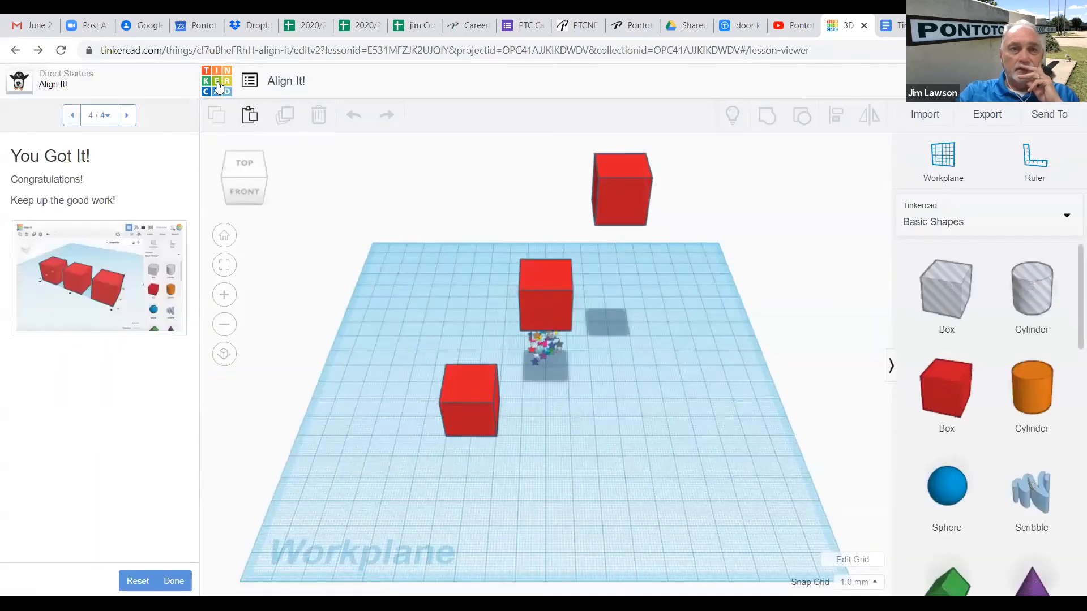
left_click(217, 83)
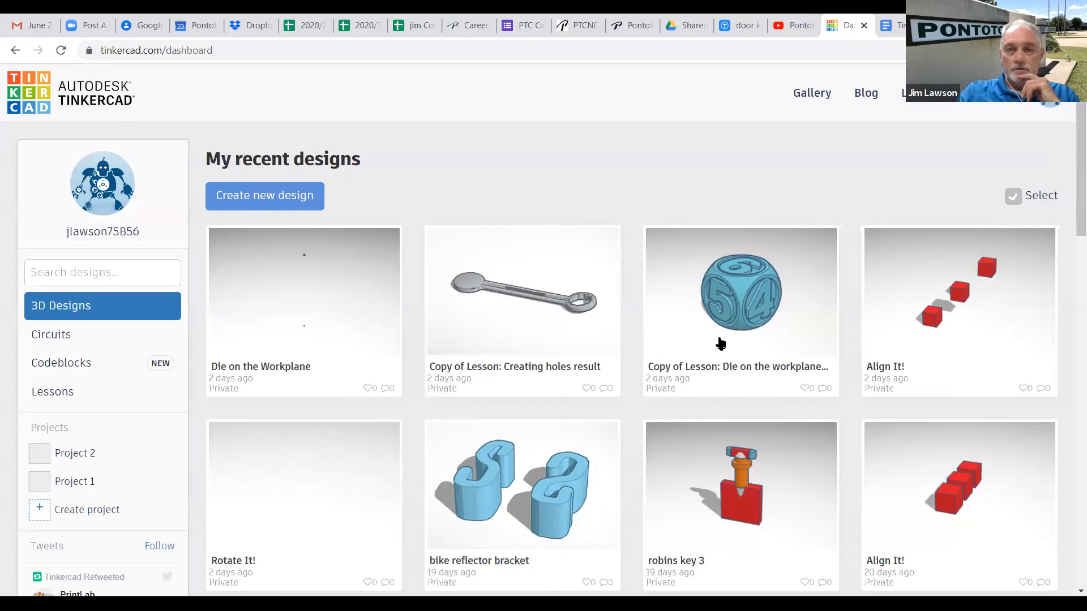
left_click(779, 498)
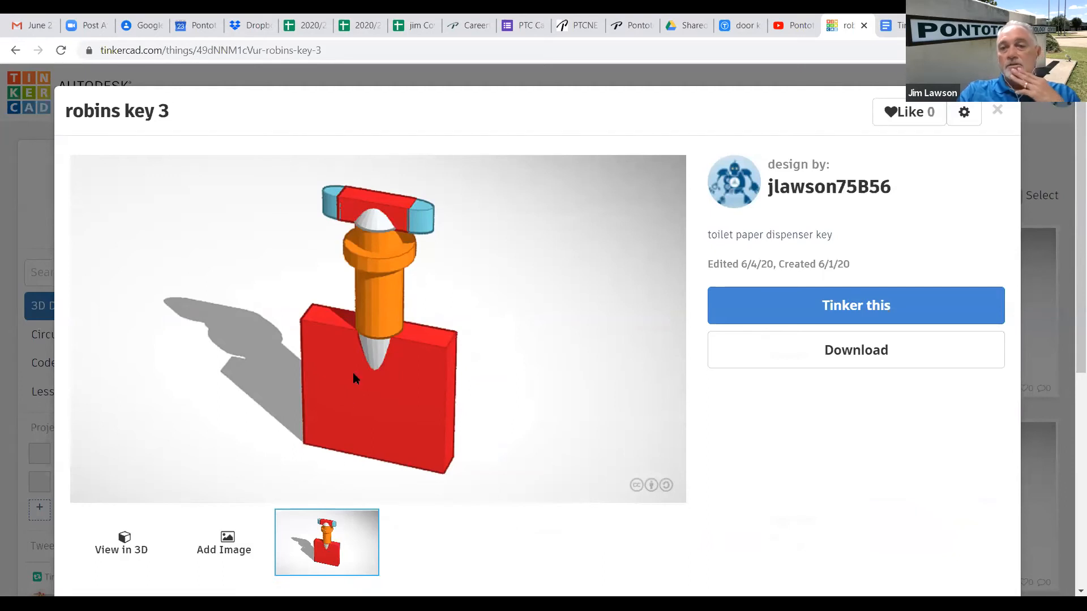
Download the robins key 3 design as an STL file, open the downloaded file, and close the download dialog and design details.
left_click(843, 349)
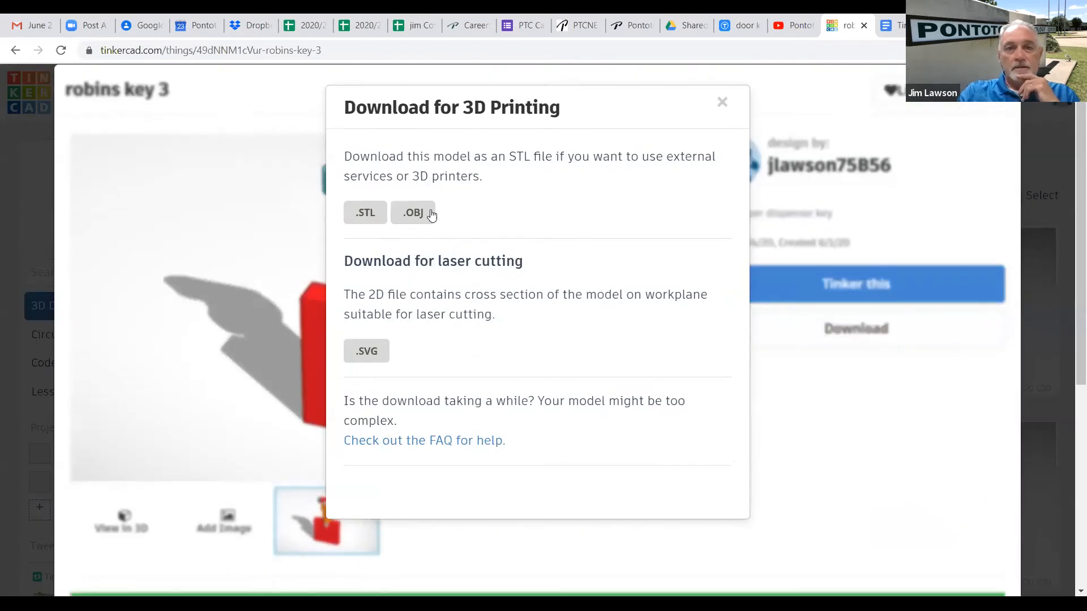
left_click(362, 218)
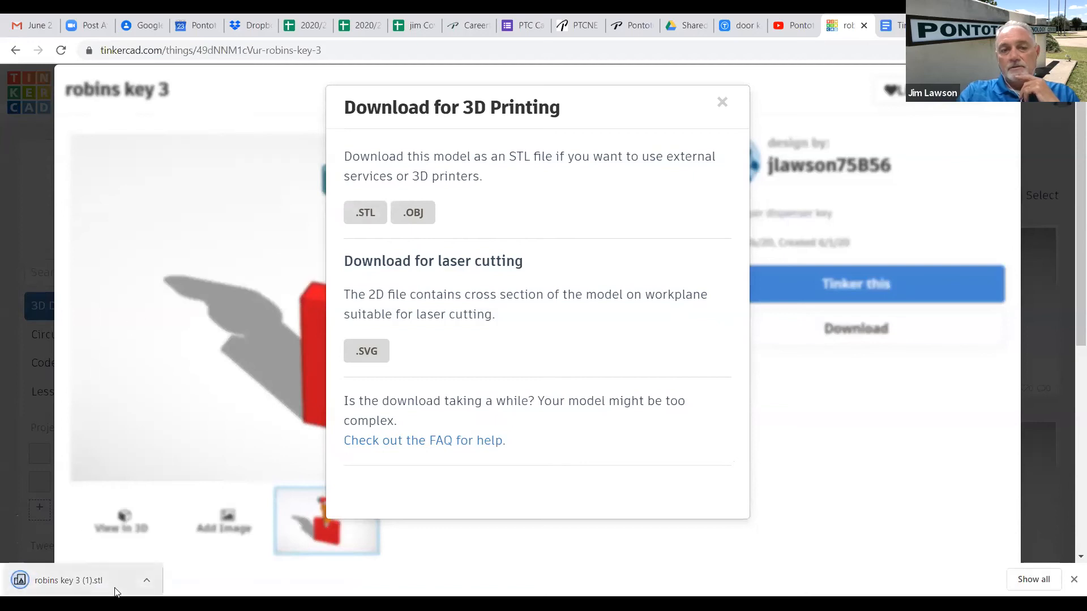
left_click(147, 581)
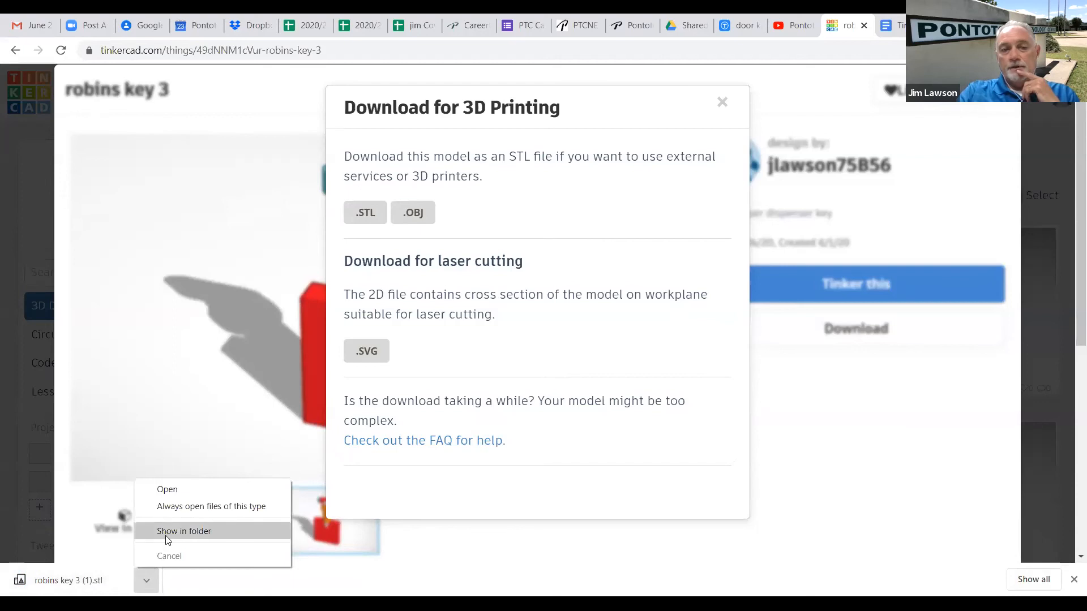
left_click(166, 490)
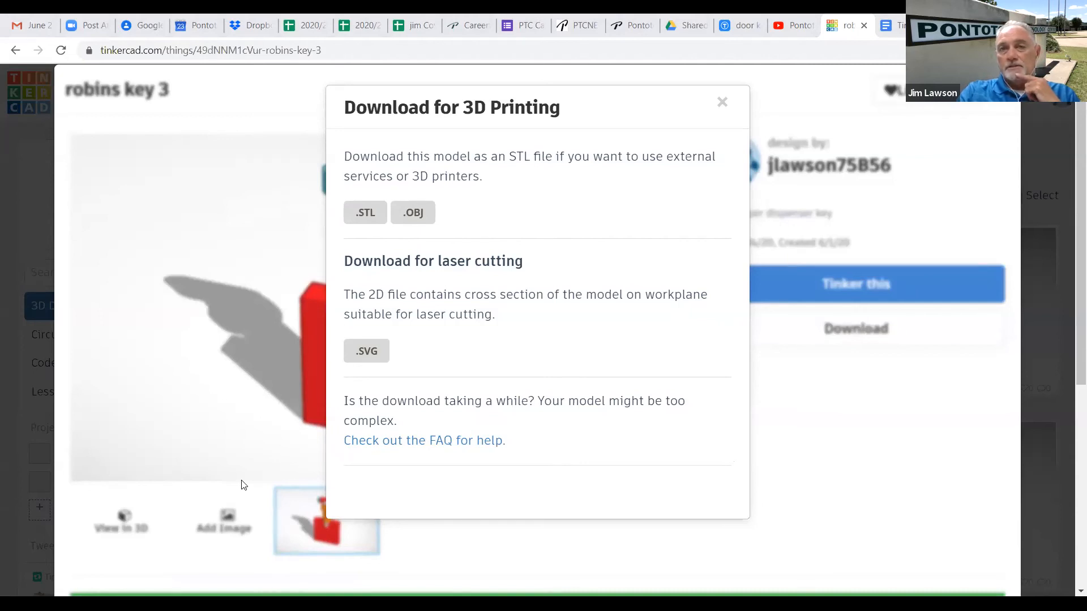
left_click(722, 102)
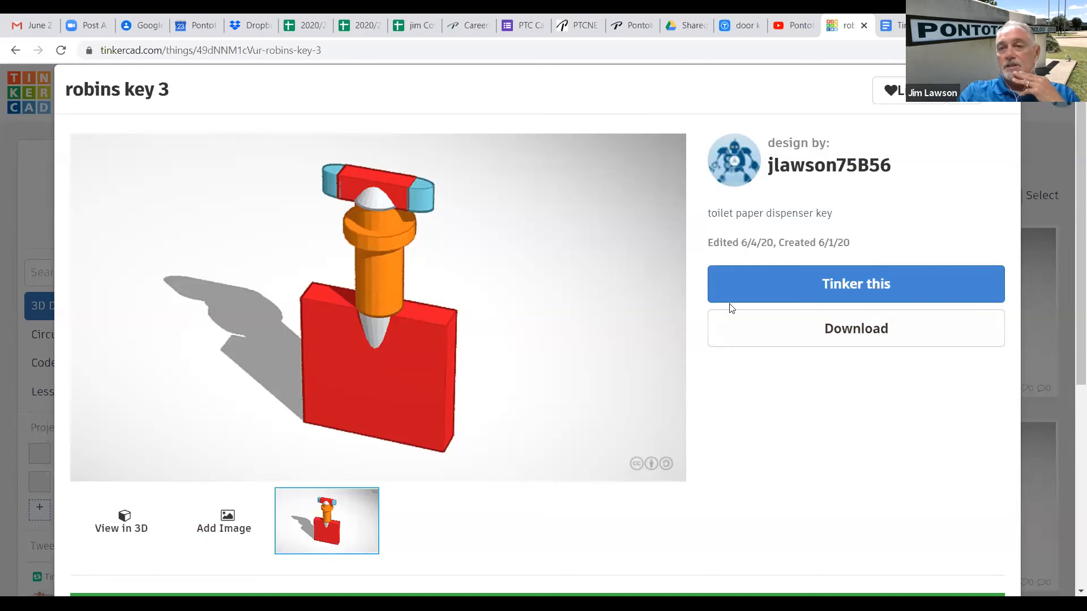
left_click(999, 93)
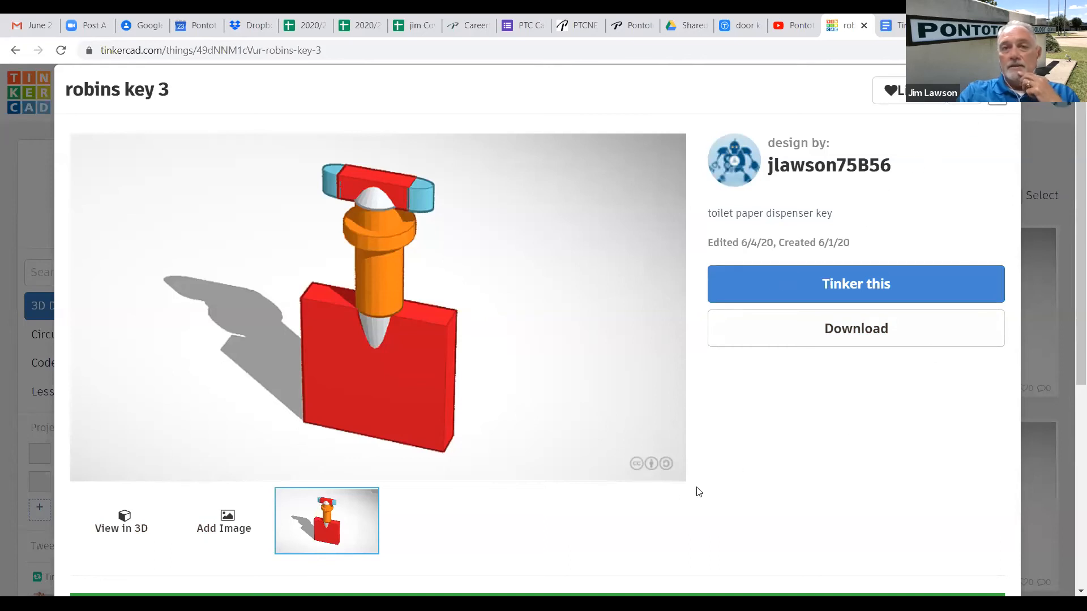